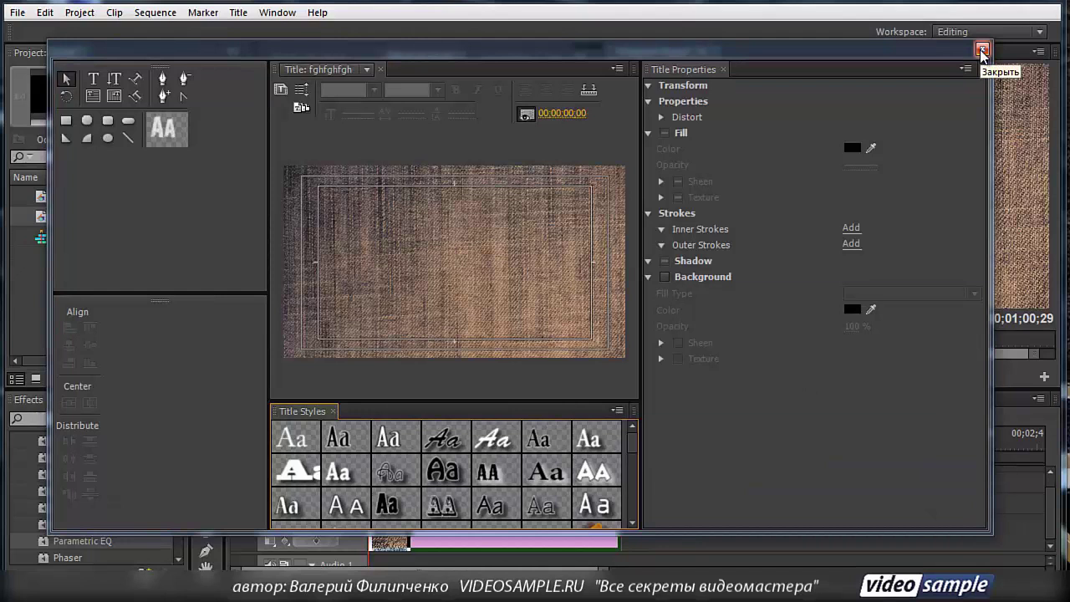
Step: Close the title editor and delete the title "fghfghfgh" from the project
{"action": "left_click", "coordinate": [982, 51]}
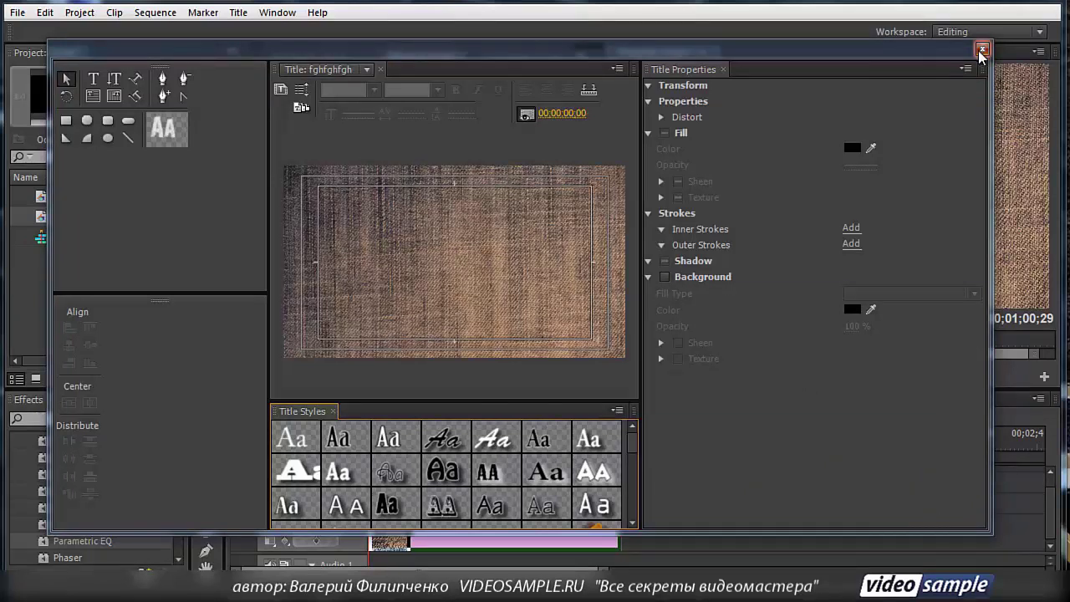
{"action": "left_click", "coordinate": [38, 221]}
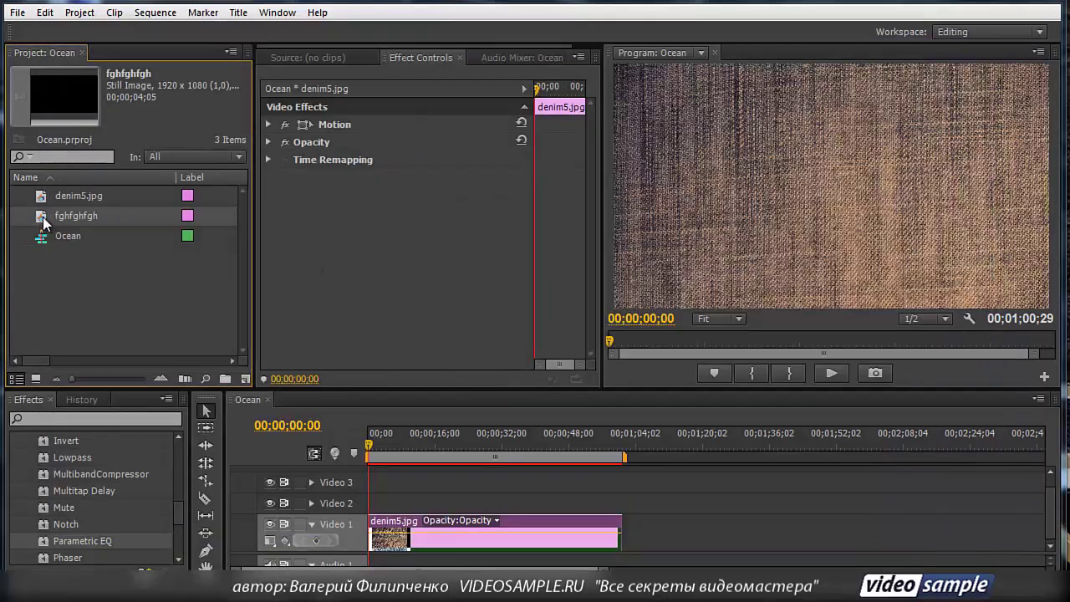
{"action": "key", "text": "Delete"}
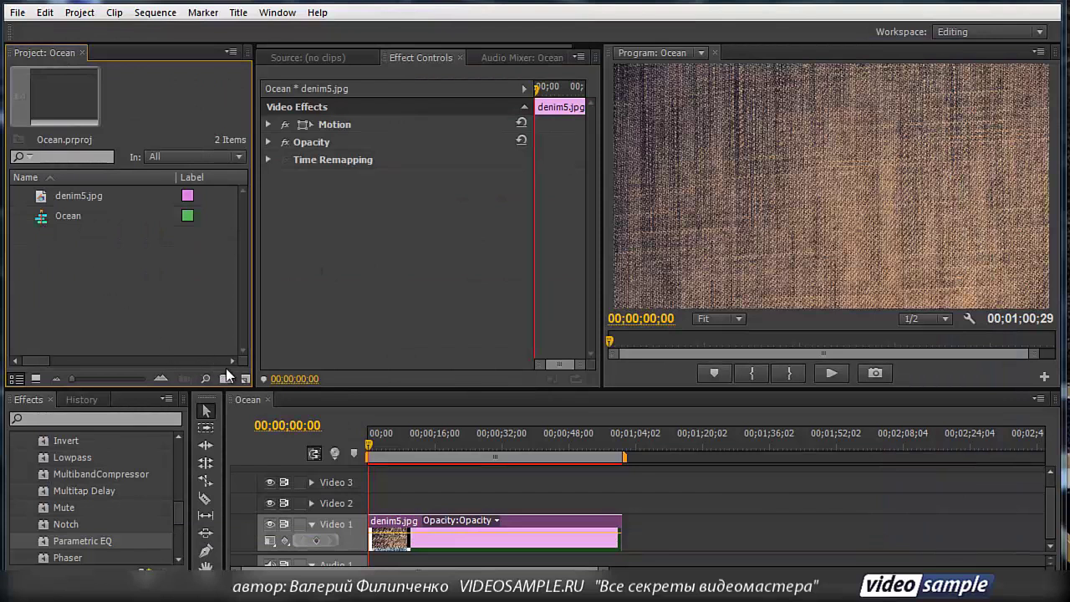
Step: Create a new 1920 × 1080 title named "Title" and shift its editor window slightly
{"action": "left_click", "coordinate": [246, 379]}
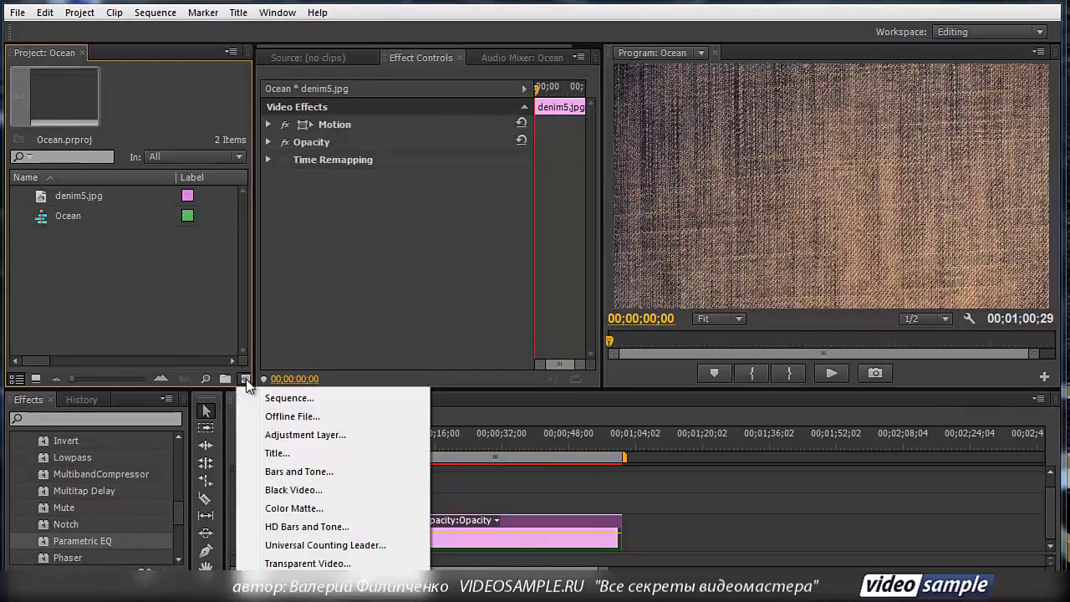
{"action": "left_click", "coordinate": [284, 454]}
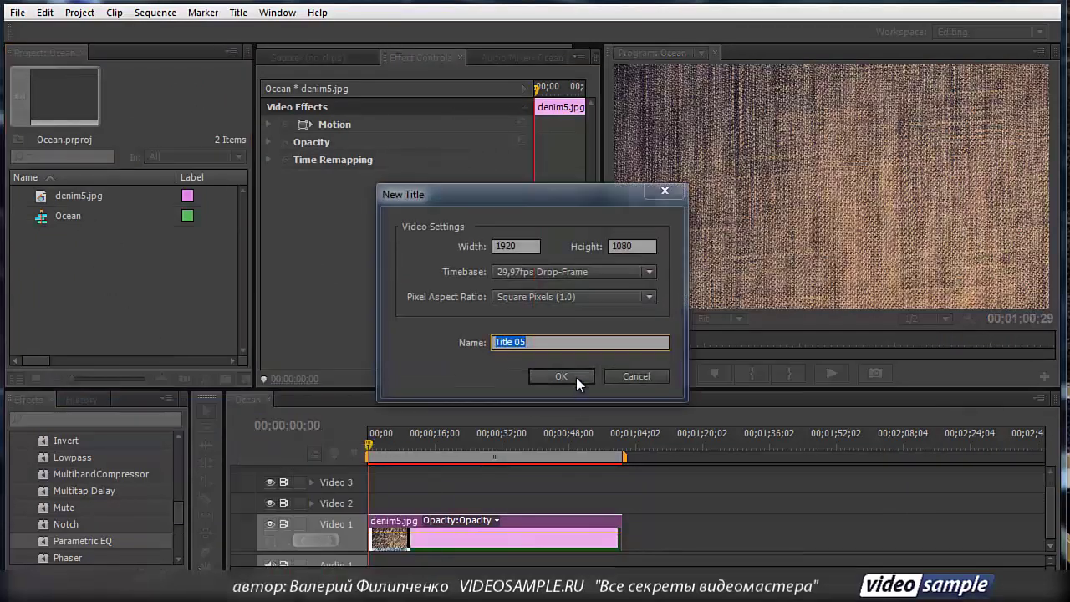
{"action": "left_click_drag", "start_coordinate": [533, 342], "coordinate": [516, 342]}
{"action": "key", "text": "BackSpace"}
{"action": "left_click", "coordinate": [559, 377]}
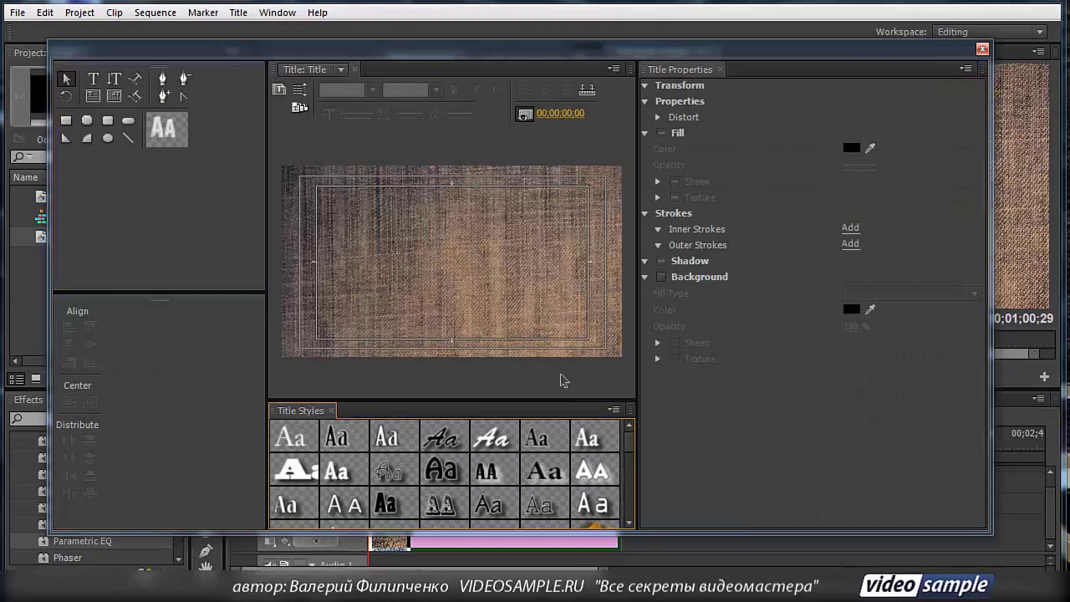
{"action": "left_click_drag", "start_coordinate": [618, 46], "coordinate": [626, 42]}
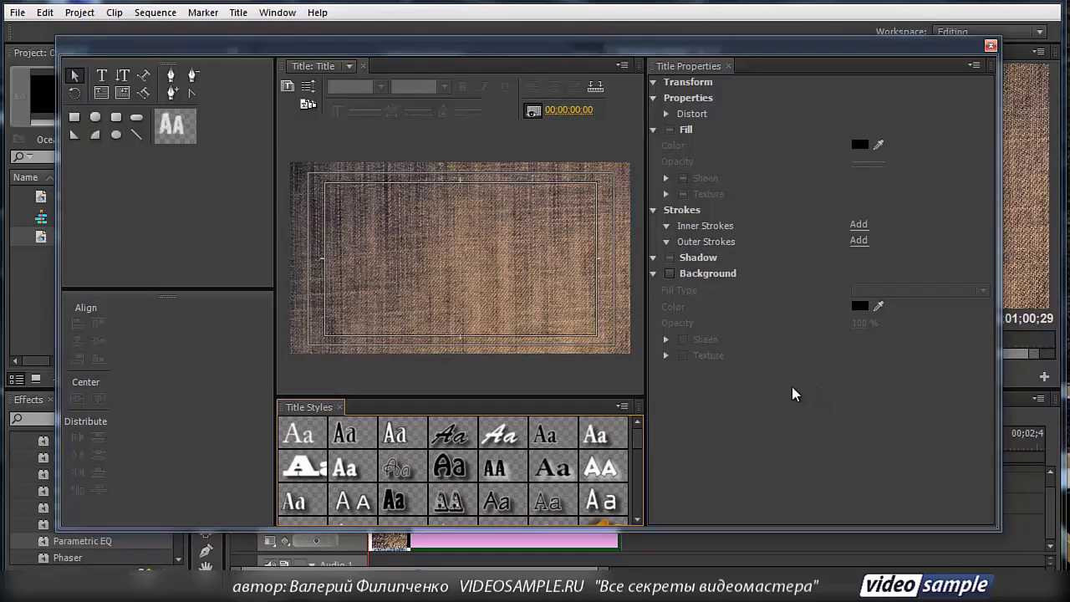
Step: Add the horizontal text "VIDEOSAMPLE" in the title frame with the Type tool
{"action": "left_click", "coordinate": [101, 75]}
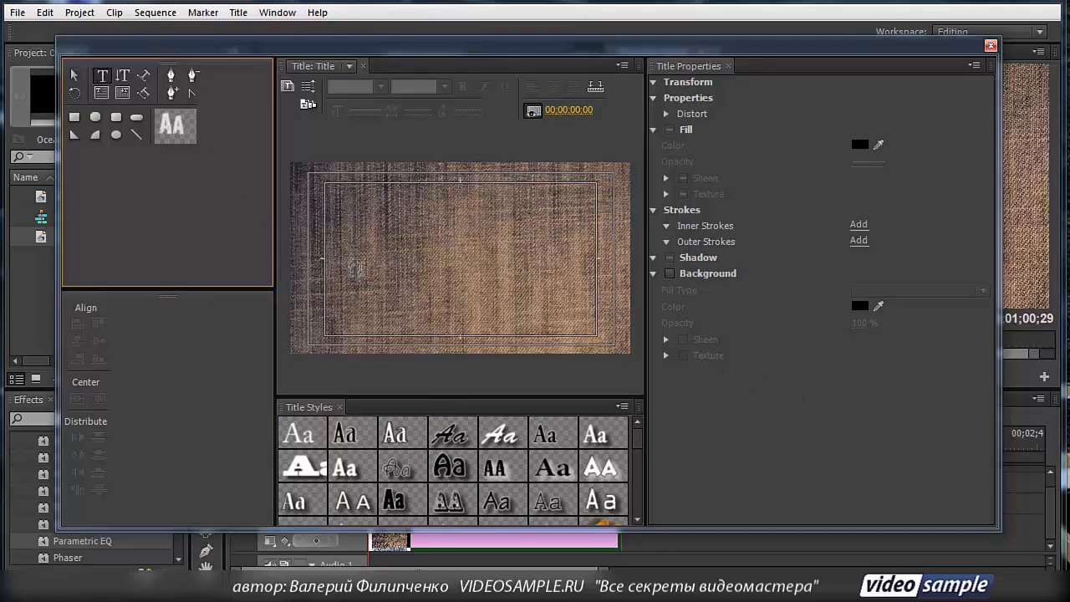
{"action": "left_click", "coordinate": [349, 252]}
{"action": "type", "text": "VIDEO"}
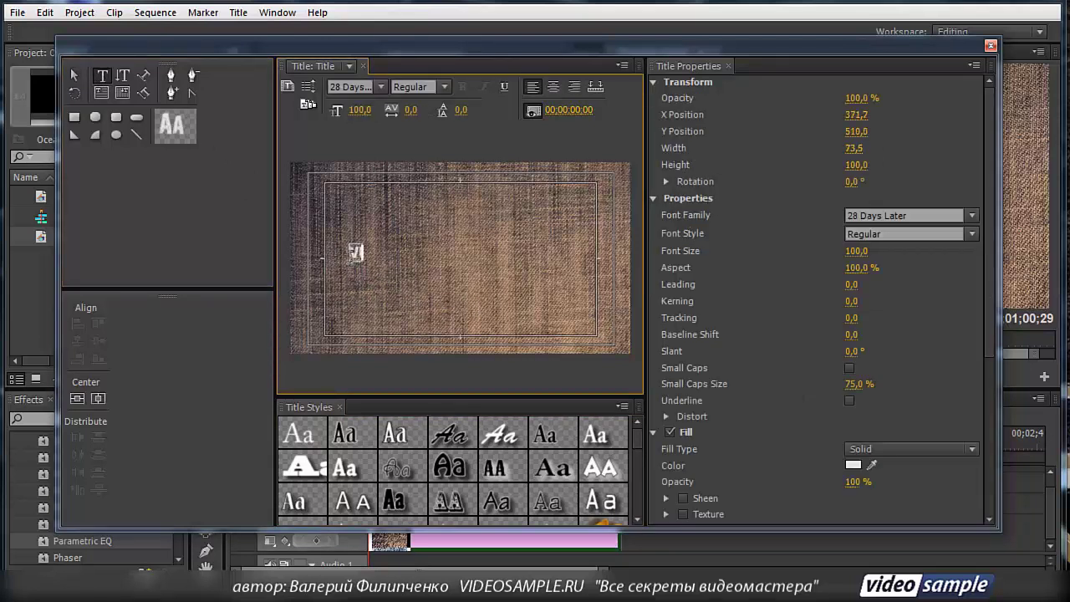
{"action": "type", "text": "SAMPLE"}
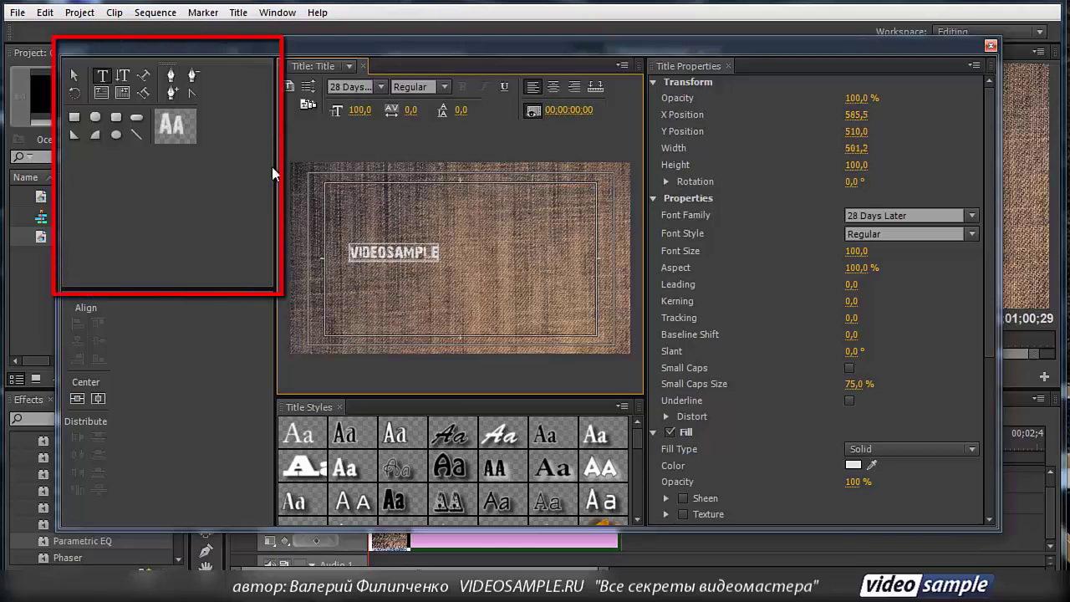
Step: Stretch the VIDEOSAMPLE text to about 1313 by 176 and set its font family to Arial
{"action": "left_click", "coordinate": [76, 75]}
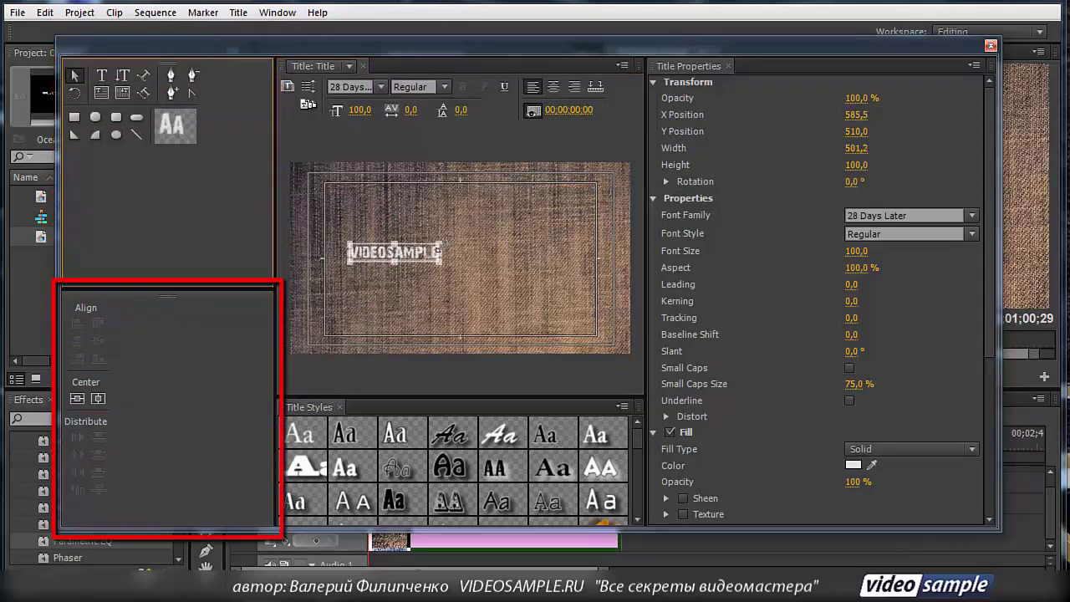
{"action": "left_click_drag", "start_coordinate": [438, 242], "coordinate": [532, 256]}
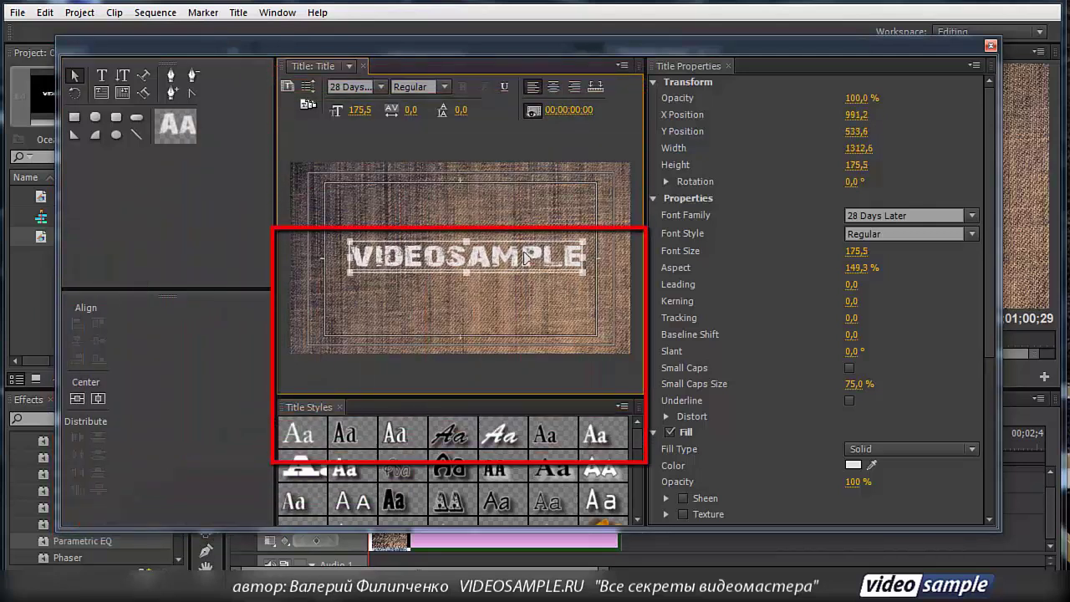
{"action": "left_click", "coordinate": [971, 216]}
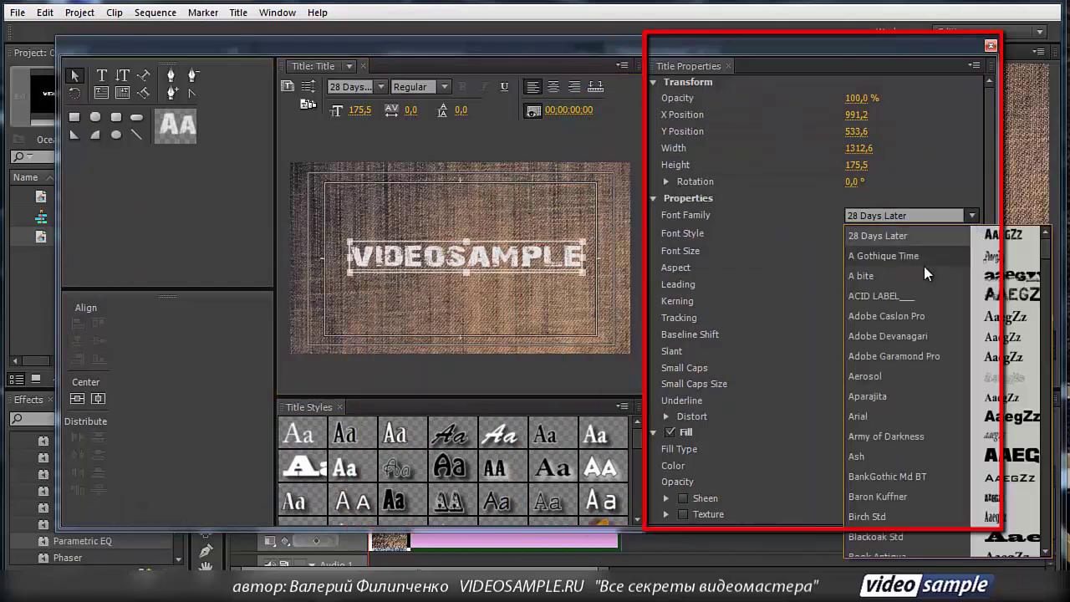
{"action": "left_click", "coordinate": [860, 418]}
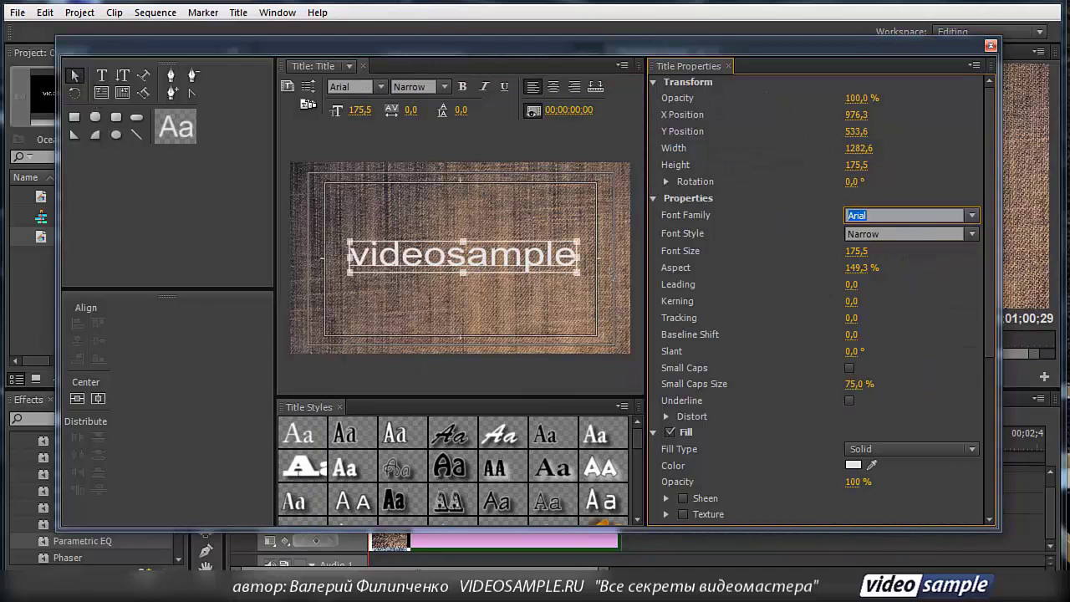
Step: Resize the videosample text to about 1221 by 203 and place it near the frame's centre at about X 993, Y 558
{"action": "mouse_move", "coordinate": [560, 259]}
{"action": "left_mouse_down"}
{"action": "mouse_move", "coordinate": [552, 259]}
{"action": "mouse_move", "coordinate": [596, 212]}
{"action": "mouse_move", "coordinate": [561, 260]}
{"action": "left_mouse_up"}
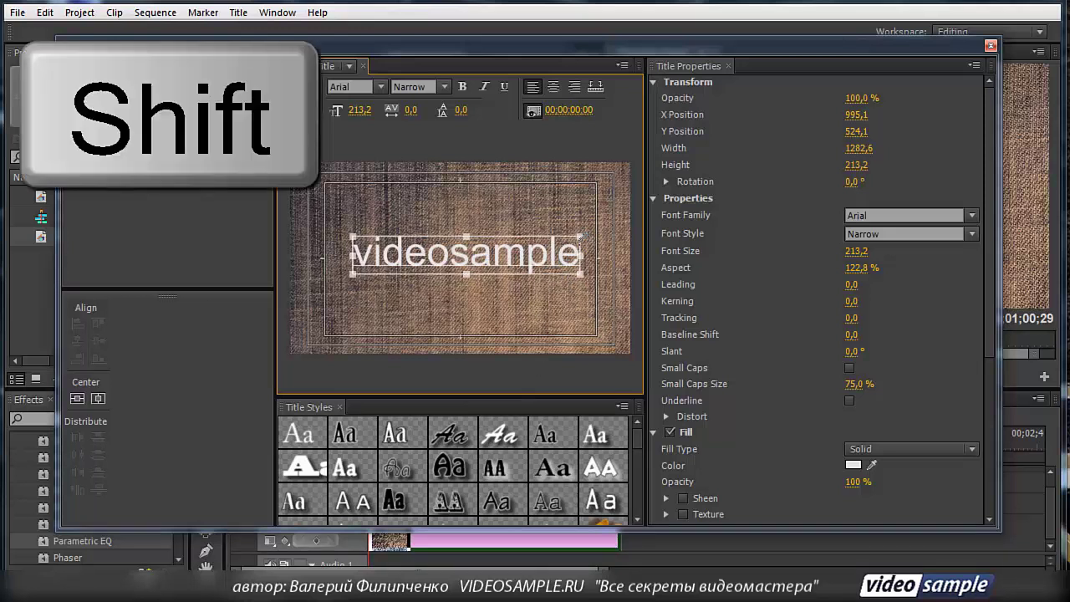
{"action": "mouse_move", "coordinate": [580, 238]}
{"action": "left_mouse_down"}
{"action": "mouse_move", "coordinate": [610, 231]}
{"action": "mouse_move", "coordinate": [570, 242]}
{"action": "left_mouse_up"}
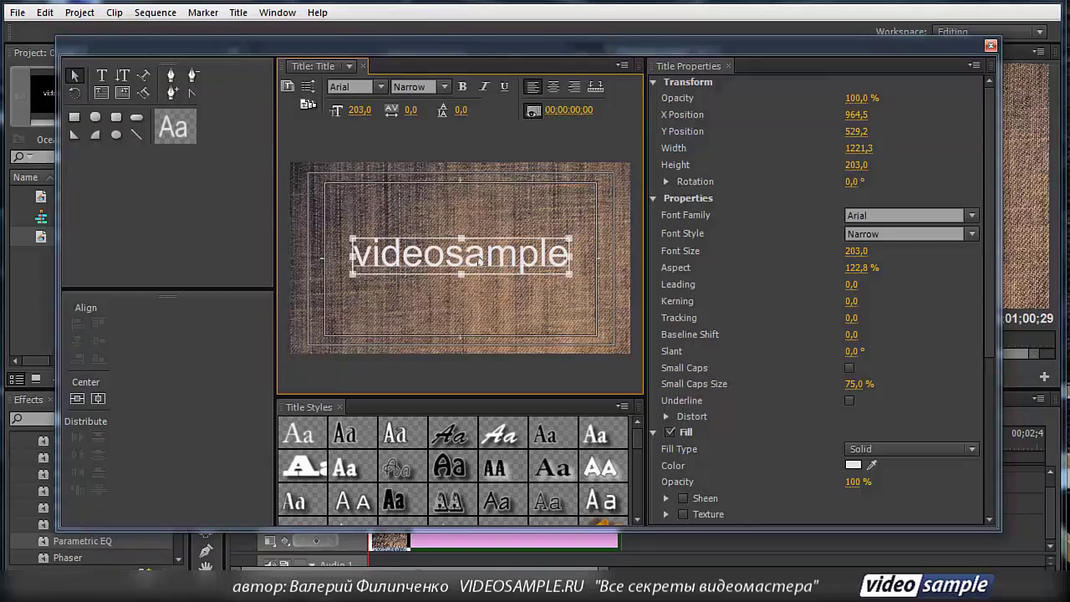
{"action": "left_click_drag", "start_coordinate": [460, 254], "coordinate": [484, 266]}
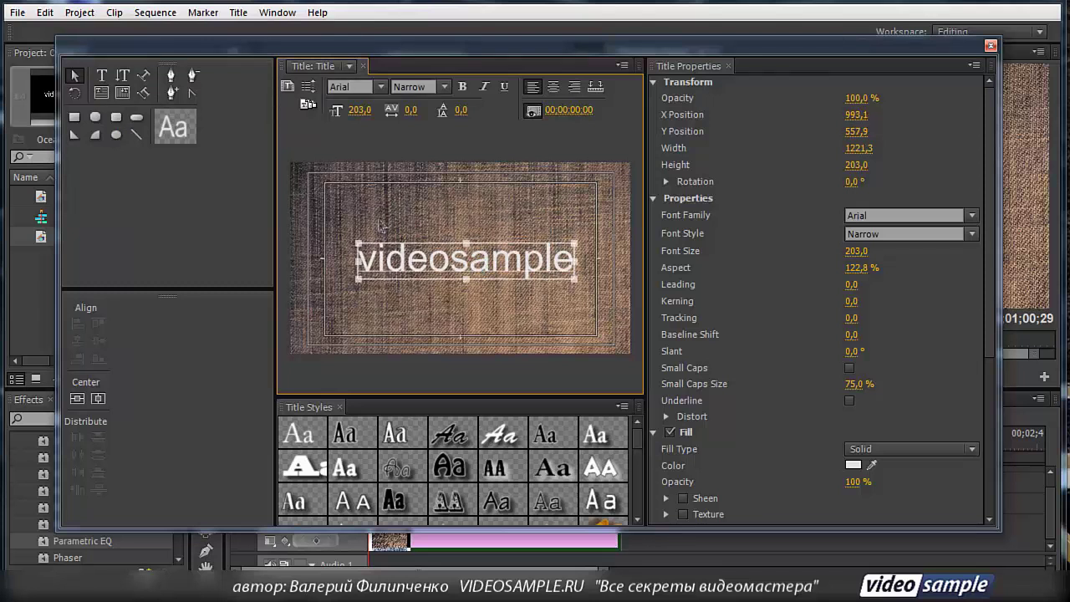
Step: Try rotating the videosample text with the Rotation tool and its corner handle, including to 315°, and undo the rotation
{"action": "left_click", "coordinate": [75, 93]}
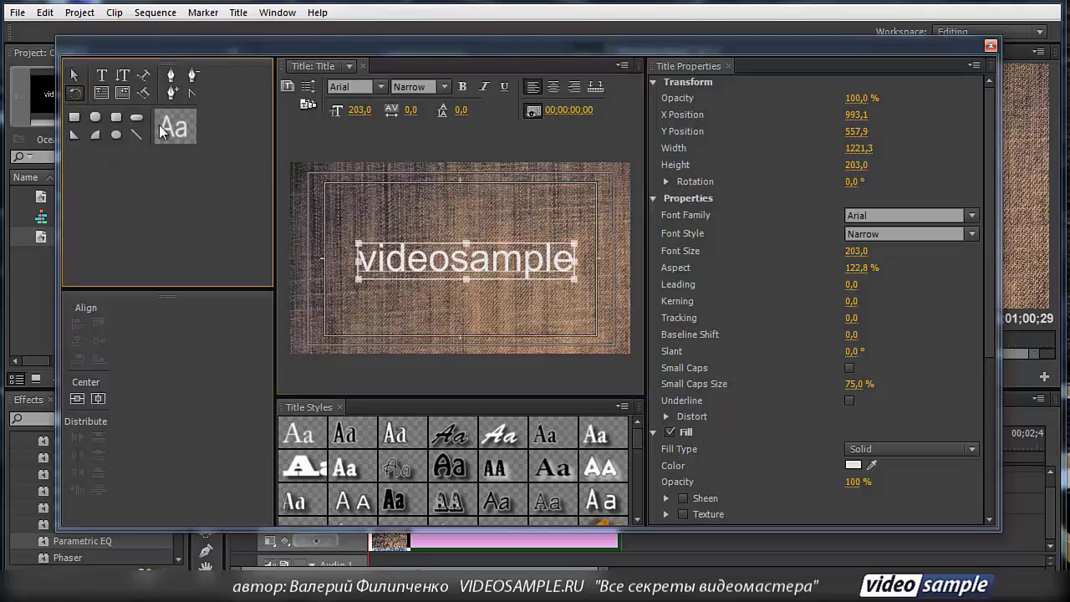
{"action": "mouse_move", "coordinate": [600, 258]}
{"action": "left_mouse_down"}
{"action": "mouse_move", "coordinate": [607, 304]}
{"action": "mouse_move", "coordinate": [599, 238]}
{"action": "left_mouse_up"}
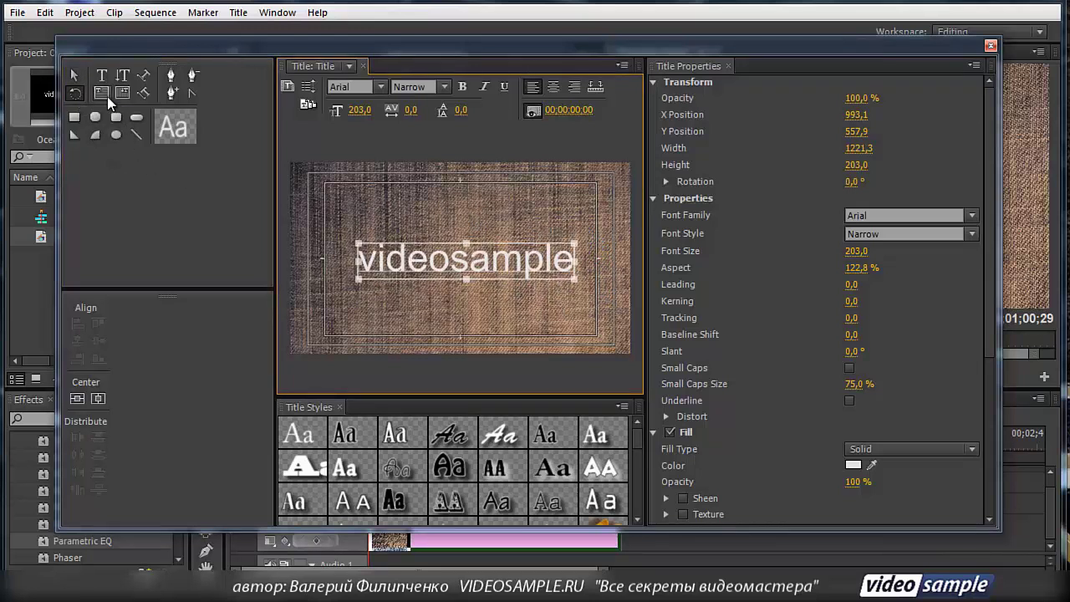
{"action": "left_click", "coordinate": [75, 74]}
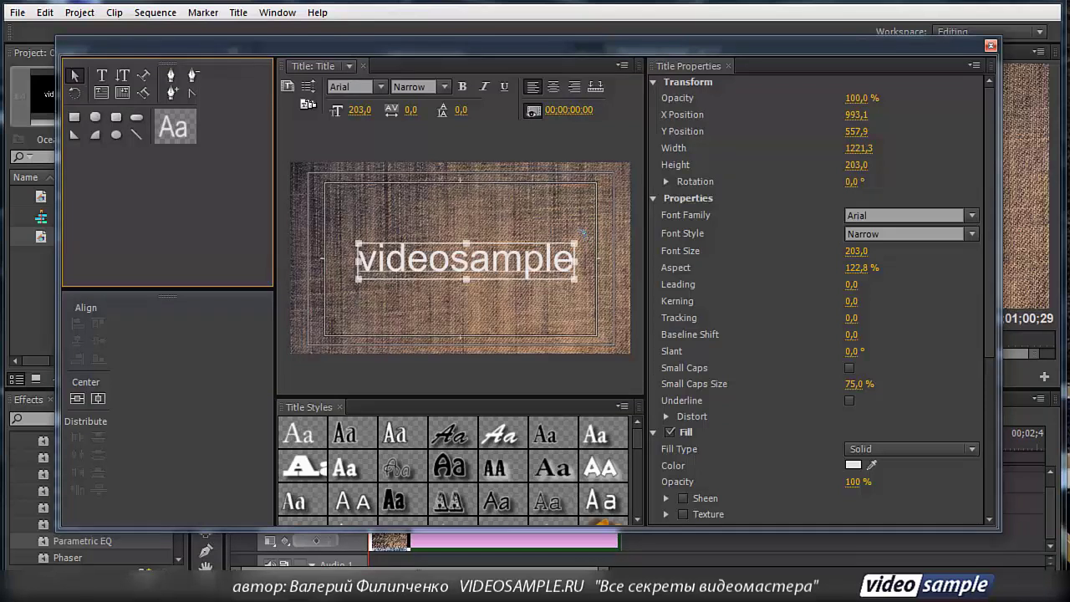
{"action": "left_click_drag", "start_coordinate": [583, 233], "coordinate": [596, 272]}
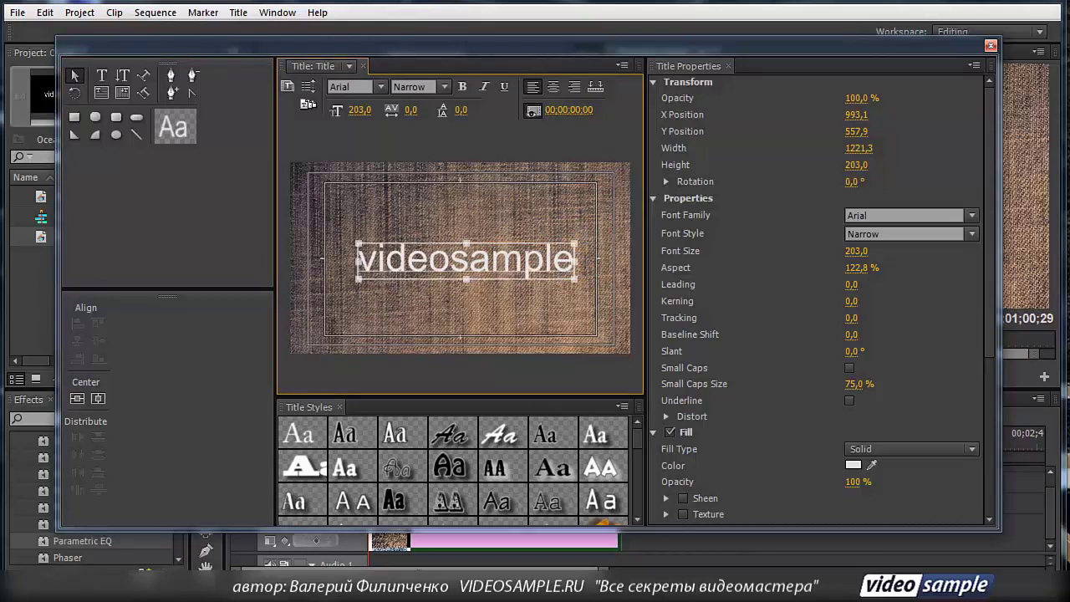
{"action": "left_click_drag", "start_coordinate": [579, 235], "coordinate": [557, 192]}
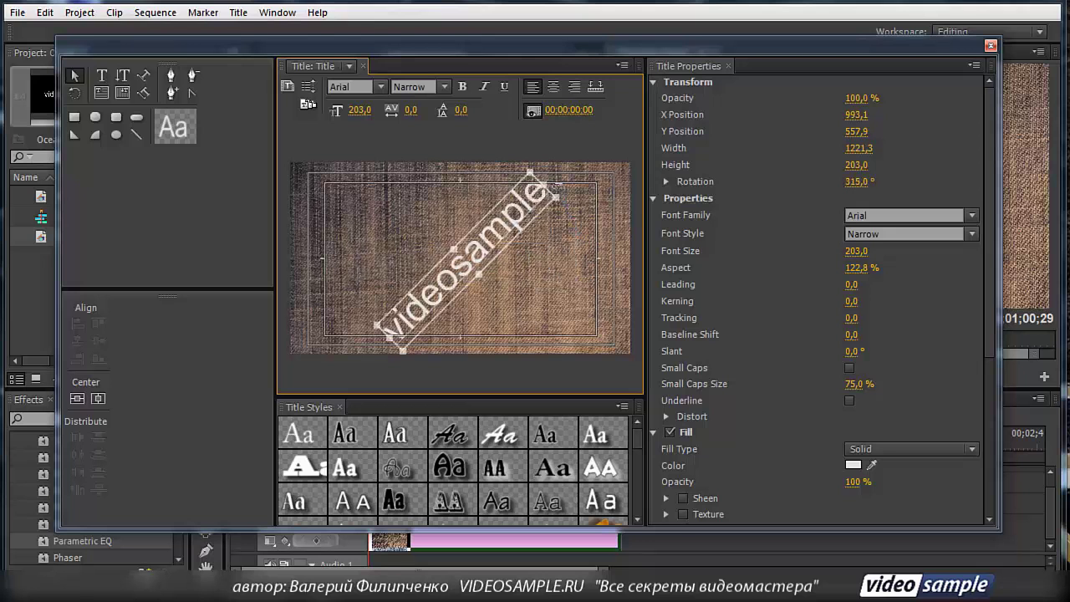
{"action": "key", "text": "ctrl+z"}
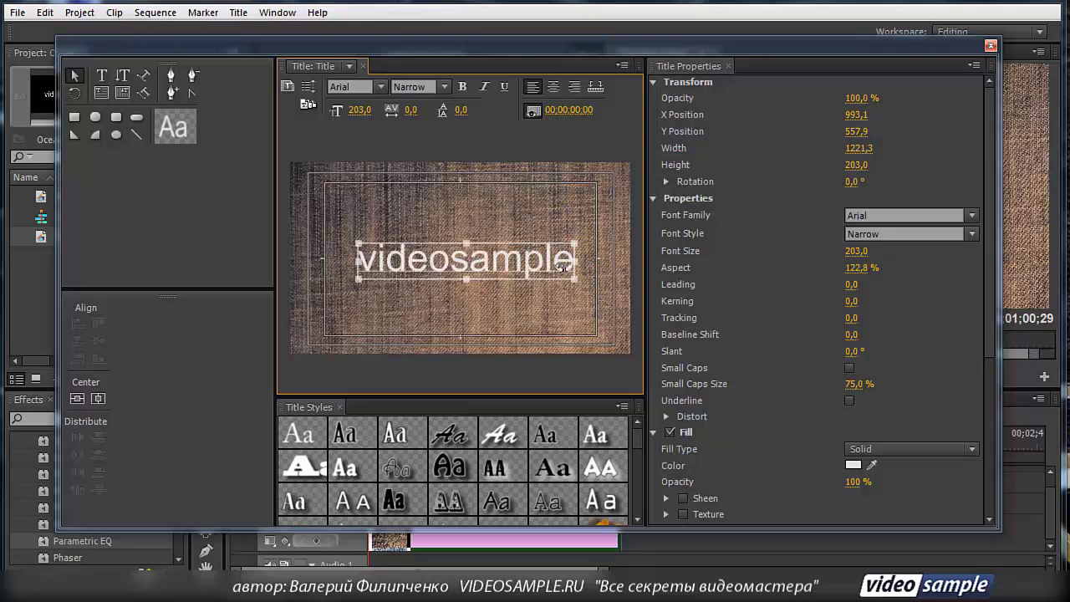
{"action": "key", "text": "ctrl+shift+z"}
{"action": "key", "text": "ctrl+z"}
Step: Replace the videosample text object with new horizontal sample text "jhgsdfjhgsdf"
{"action": "key", "text": "Delete"}
{"action": "left_click", "coordinate": [101, 76]}
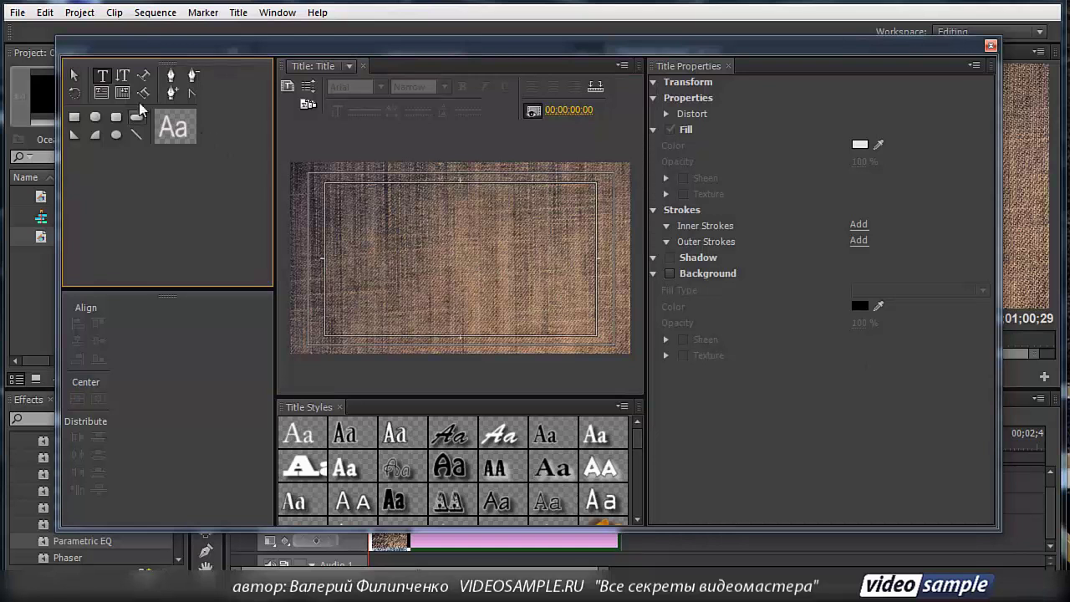
{"action": "left_click", "coordinate": [352, 247]}
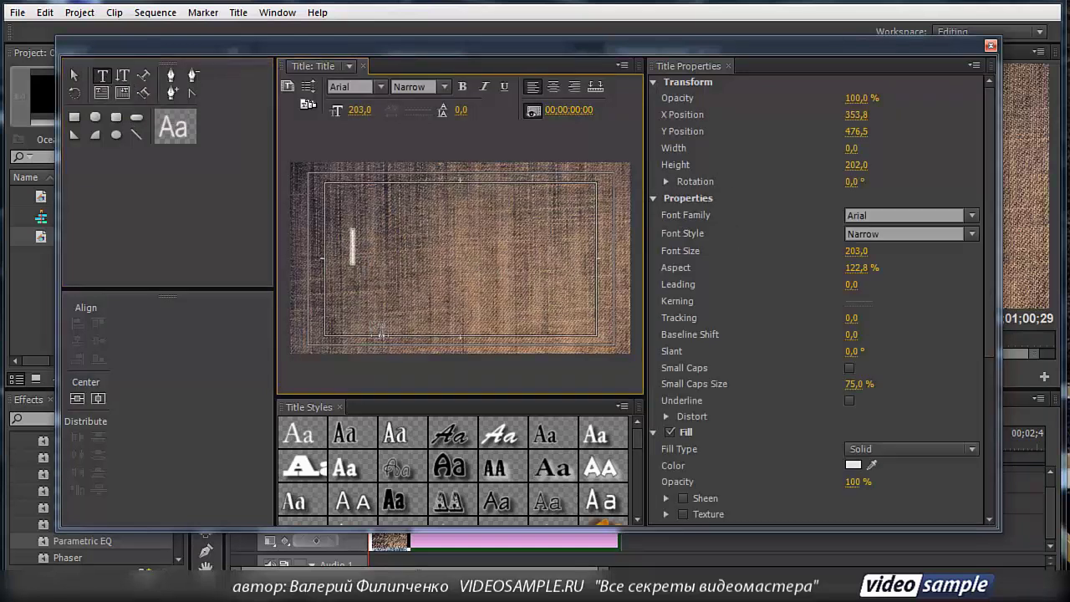
{"action": "type", "text": "jhgsdfjhgsdf"}
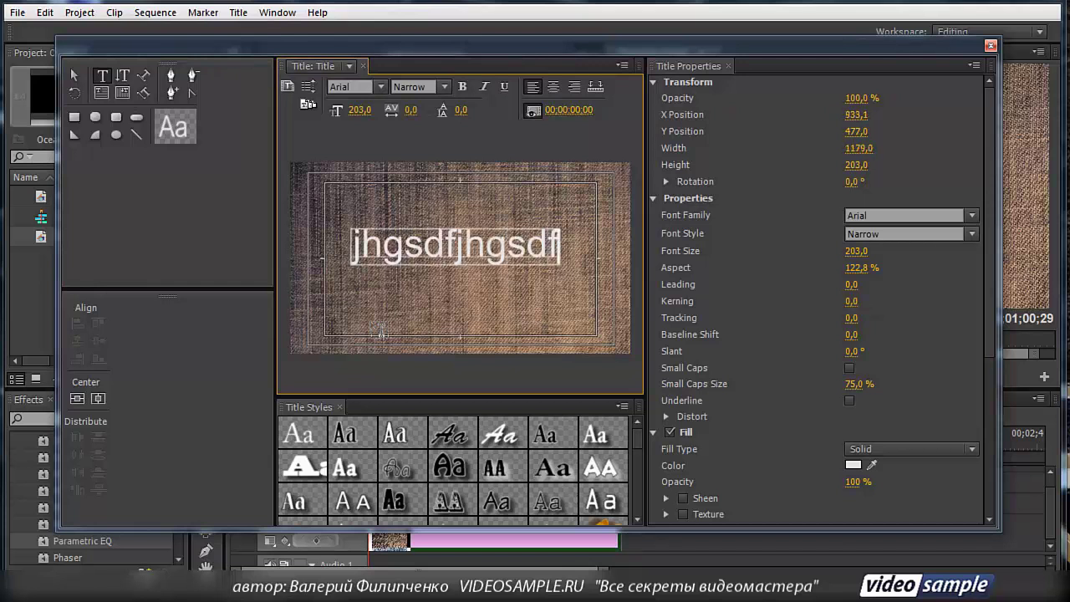
Step: Erase all characters of the horizontal sample text and leave text editing
{"action": "type", "text": "s"}
{"action": "key", "text": "BackSpace"}
{"action": "key", "text": "BackSpace"}
{"action": "key", "text": "BackSpace"}
{"action": "key", "text": "BackSpace"}
{"action": "key", "text": "BackSpace"}
{"action": "key", "text": "BackSpace"}
{"action": "key", "text": "BackSpace"}
{"action": "key", "text": "BackSpace"}
{"action": "key", "text": "BackSpace"}
{"action": "key", "text": "BackSpace"}
{"action": "key", "text": "BackSpace"}
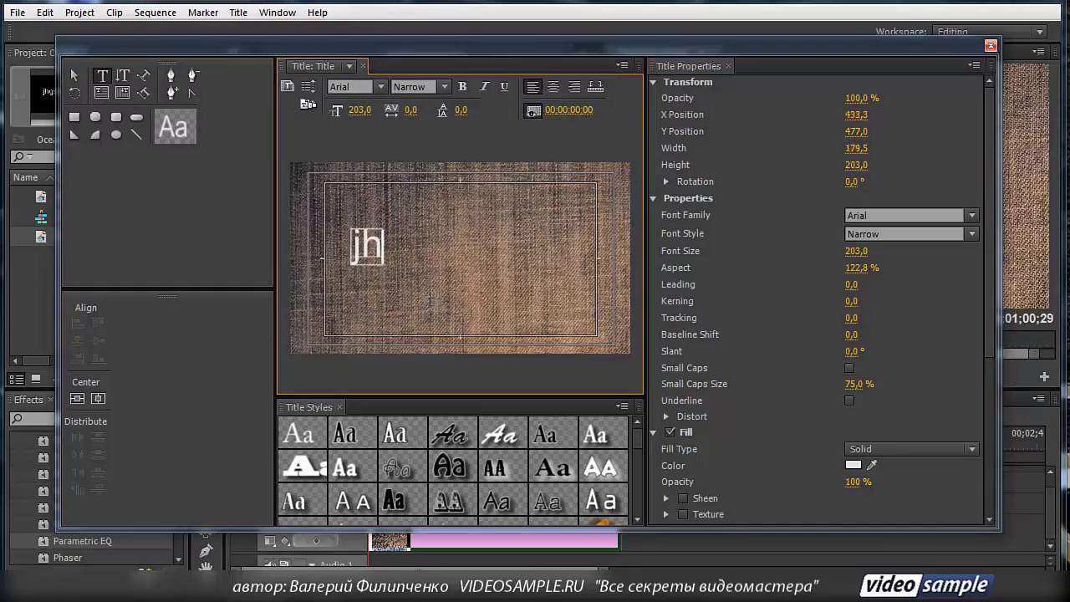
{"action": "key", "text": "BackSpace"}
{"action": "key", "text": "BackSpace"}
{"action": "key", "text": "Escape"}
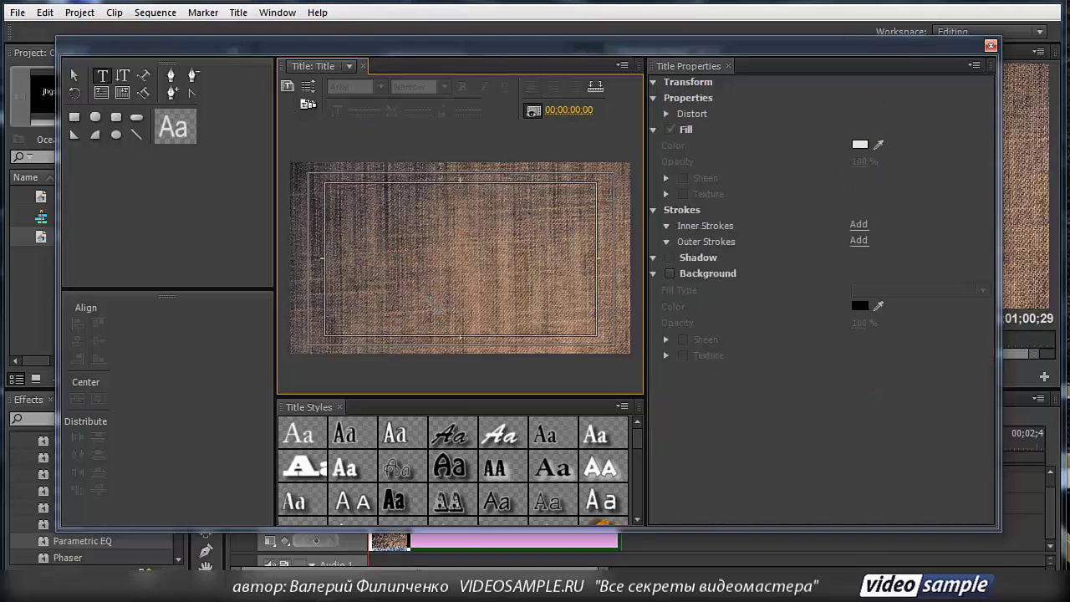
Step: Try the Vertical Type tool with the sample text "fghfg" near the frame's upper left, and erase it
{"action": "left_click", "coordinate": [122, 75]}
{"action": "left_click", "coordinate": [348, 185]}
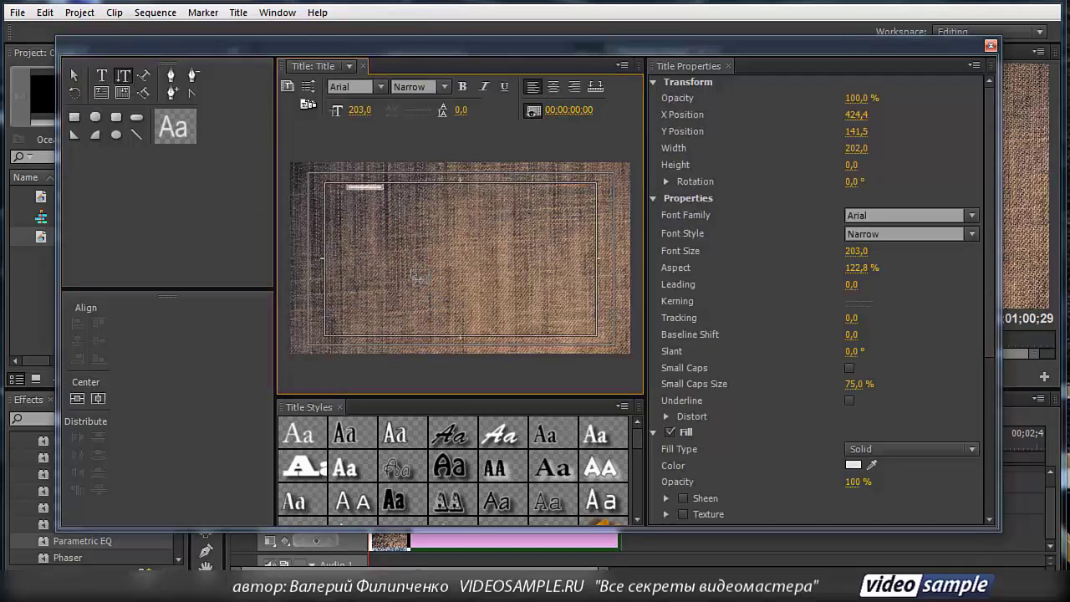
{"action": "type", "text": "fghfg"}
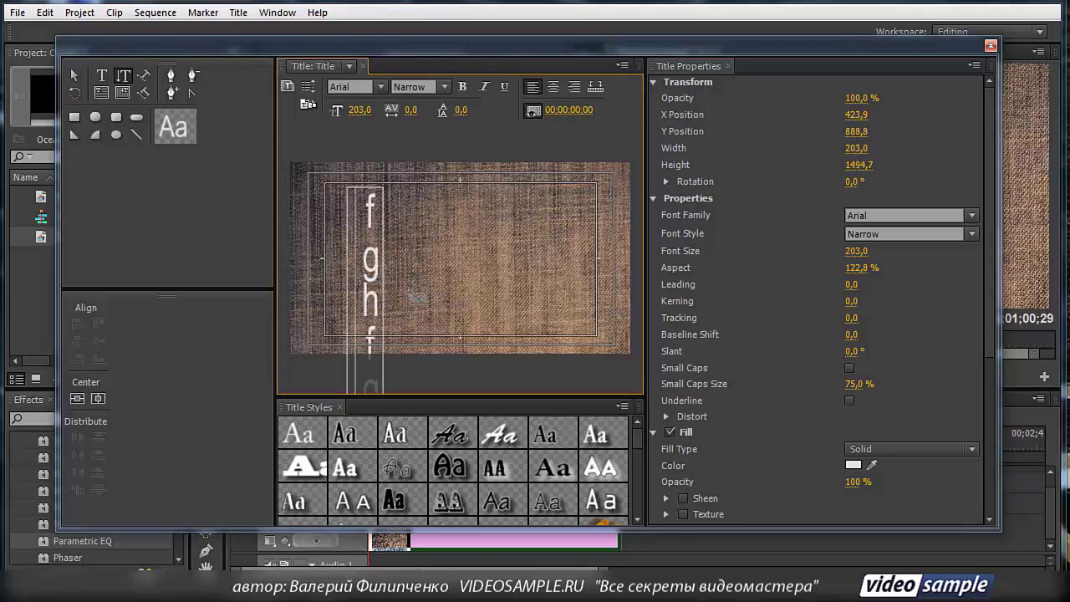
{"action": "key", "text": "BackSpace"}
{"action": "key", "text": "BackSpace"}
{"action": "key", "text": "BackSpace"}
{"action": "key", "text": "BackSpace"}
{"action": "key", "text": "BackSpace"}
{"action": "key", "text": "Escape"}
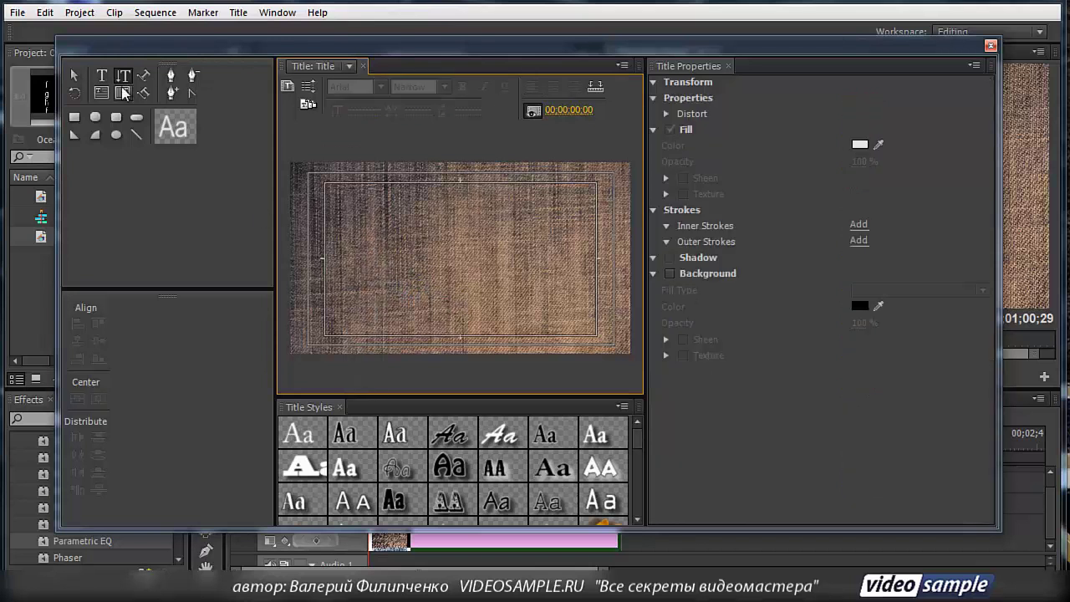
Step: Draw an area text box about 1389 by 733 inside the safe margins and fill it with "dfhfdgh dfghdfhg fghffgh"
{"action": "left_click", "coordinate": [102, 92]}
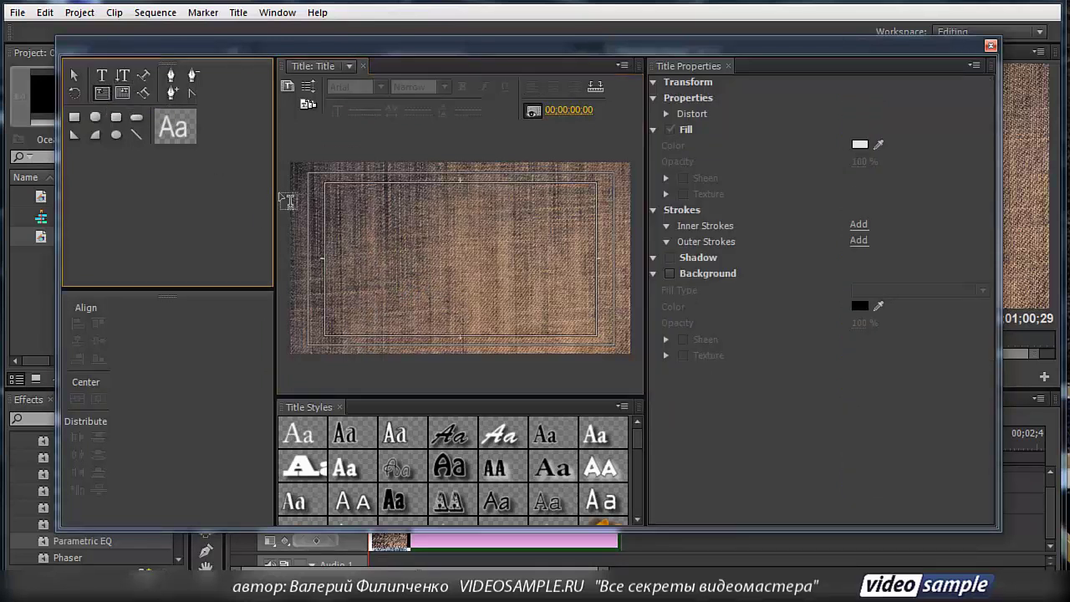
{"action": "mouse_move", "coordinate": [332, 193]}
{"action": "left_mouse_down"}
{"action": "mouse_move", "coordinate": [418, 279]}
{"action": "mouse_move", "coordinate": [577, 322]}
{"action": "left_mouse_up"}
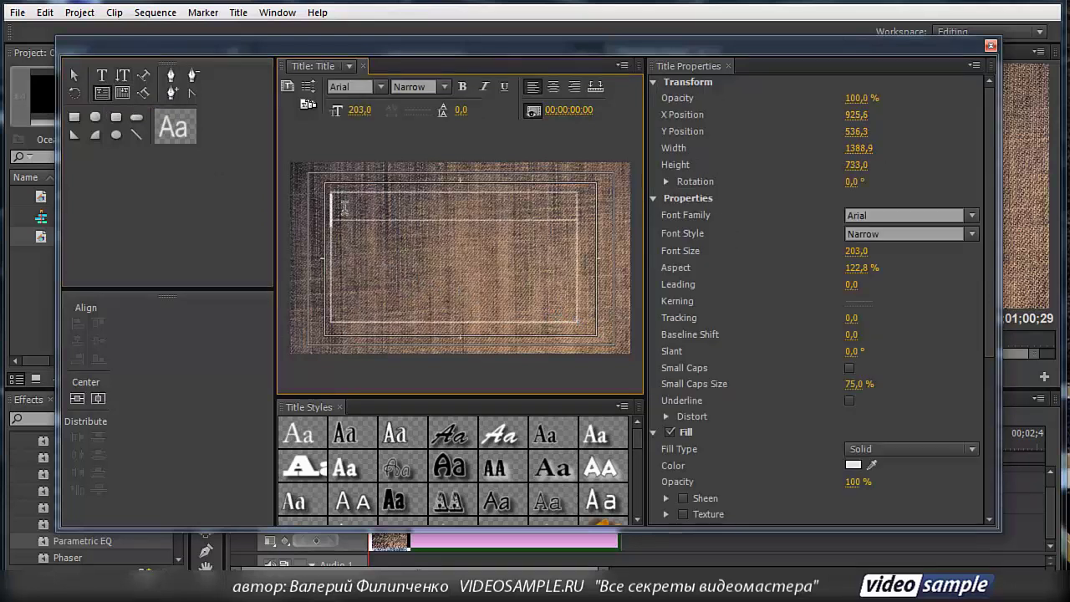
{"action": "type", "text": "dfhfdgh dfgh"}
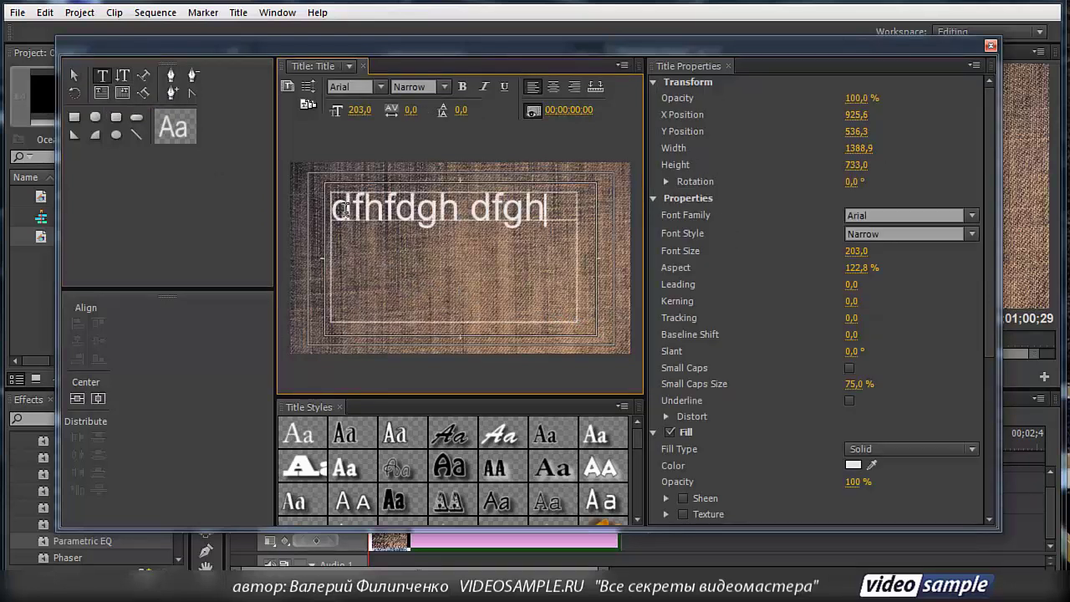
{"action": "type", "text": "dfhg fghffgh "}
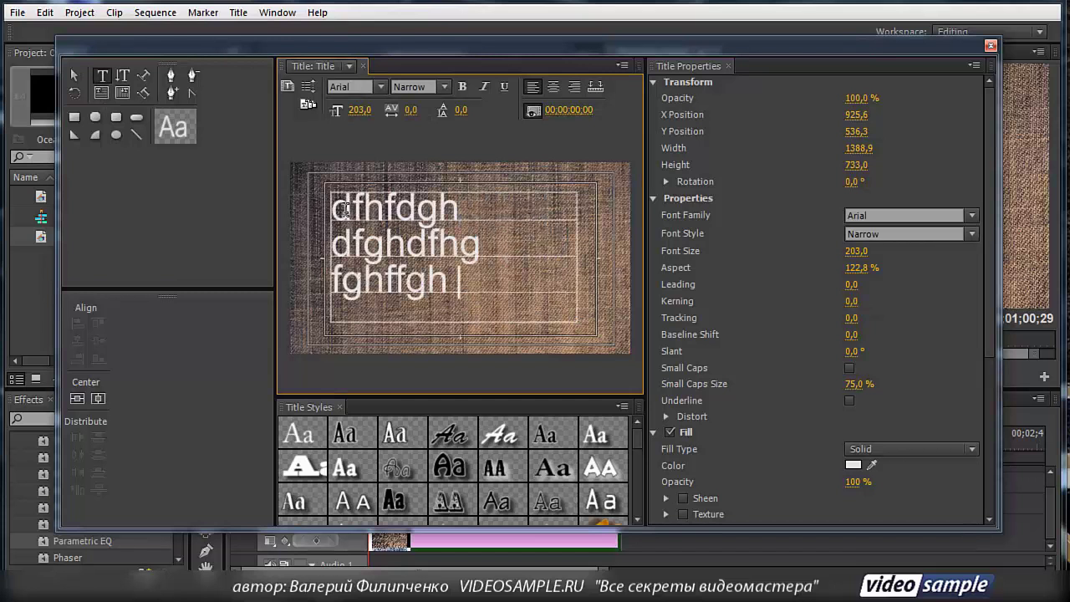
Step: Add "fghhh" to the end of the area text and enlarge its box to about 1512 by 771
{"action": "type", "text": "fghhh"}
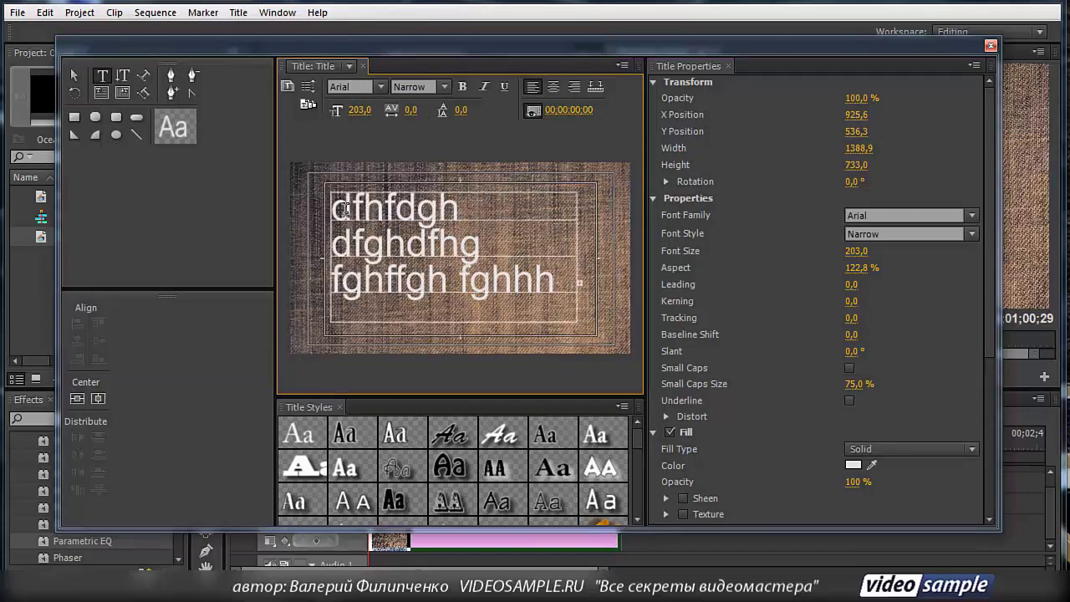
{"action": "left_click", "coordinate": [73, 75]}
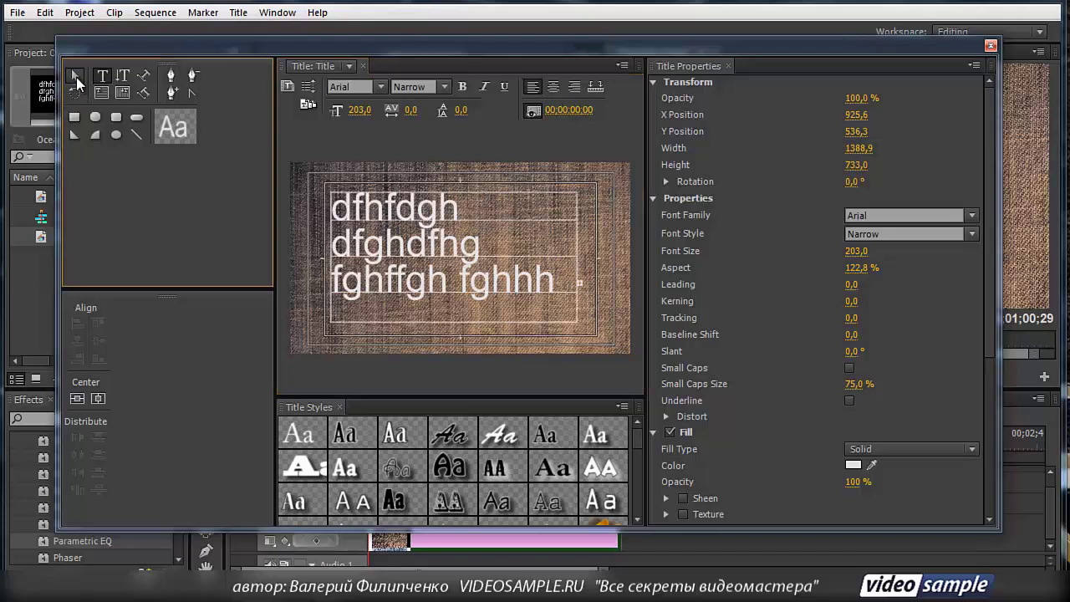
{"action": "left_click_drag", "start_coordinate": [577, 193], "coordinate": [599, 187]}
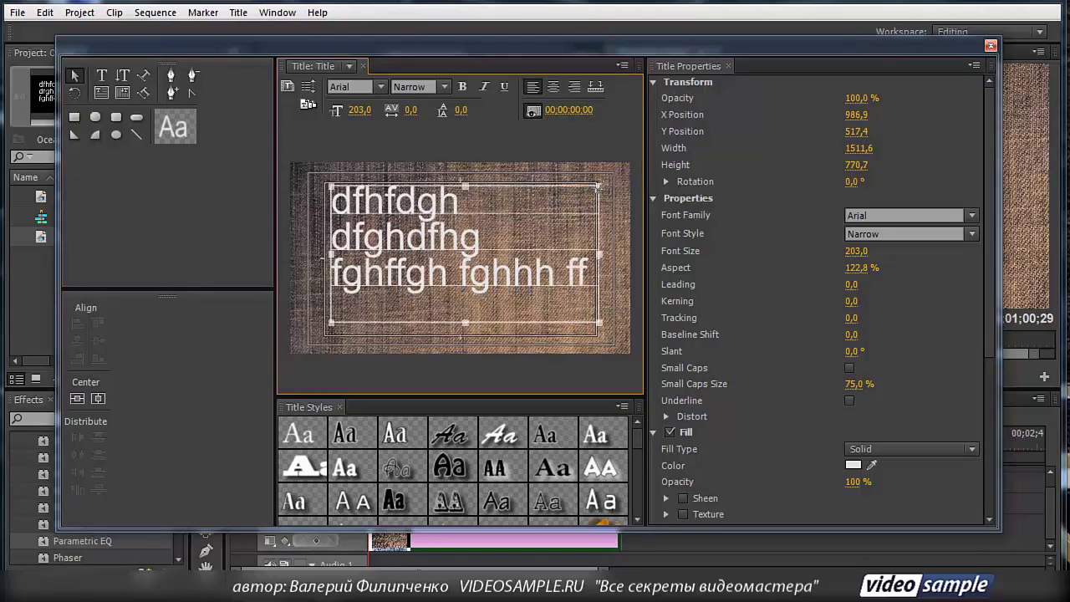
Step: Delete the area text and draw a five-point zigzag text path about 1487 by 241 across the frame's lower half with the Path Type tool
{"action": "key", "text": "Delete"}
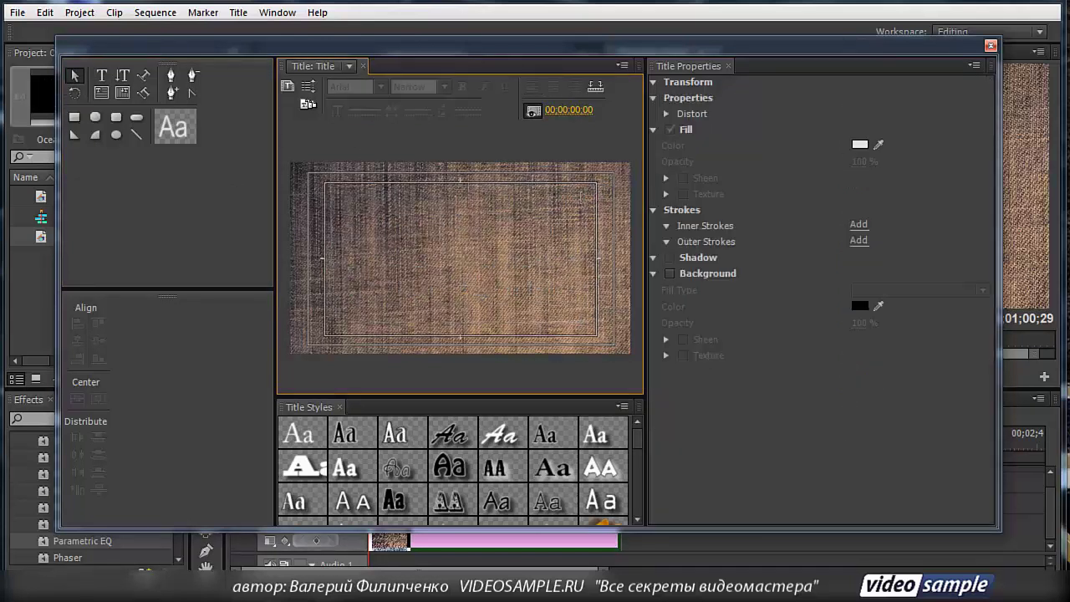
{"action": "left_click", "coordinate": [146, 77]}
{"action": "left_click", "coordinate": [323, 313]}
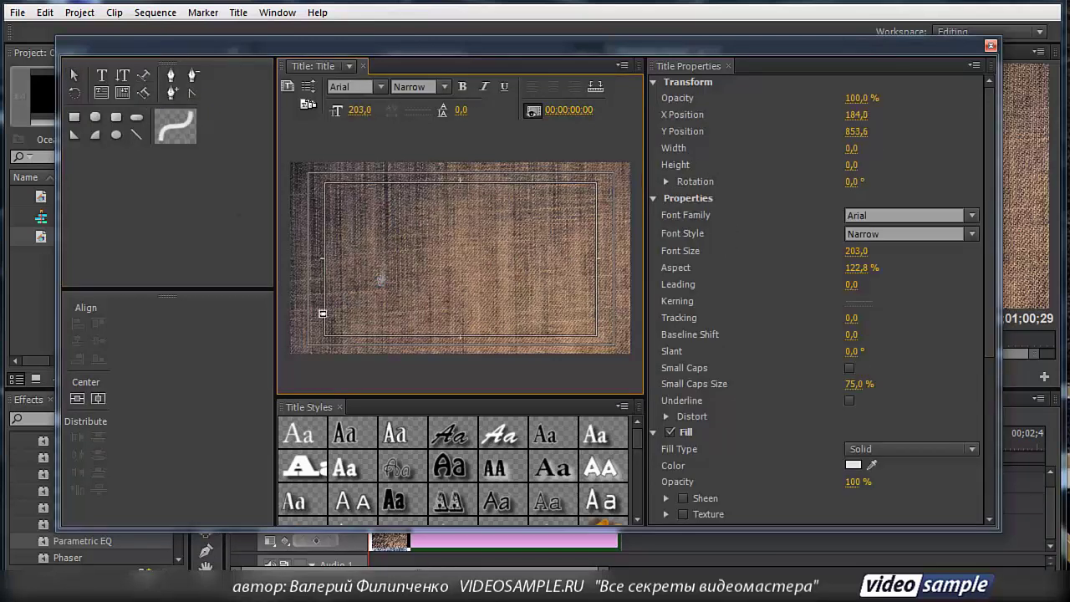
{"action": "left_click", "coordinate": [382, 271]}
{"action": "left_click", "coordinate": [461, 303]}
{"action": "left_click", "coordinate": [536, 278]}
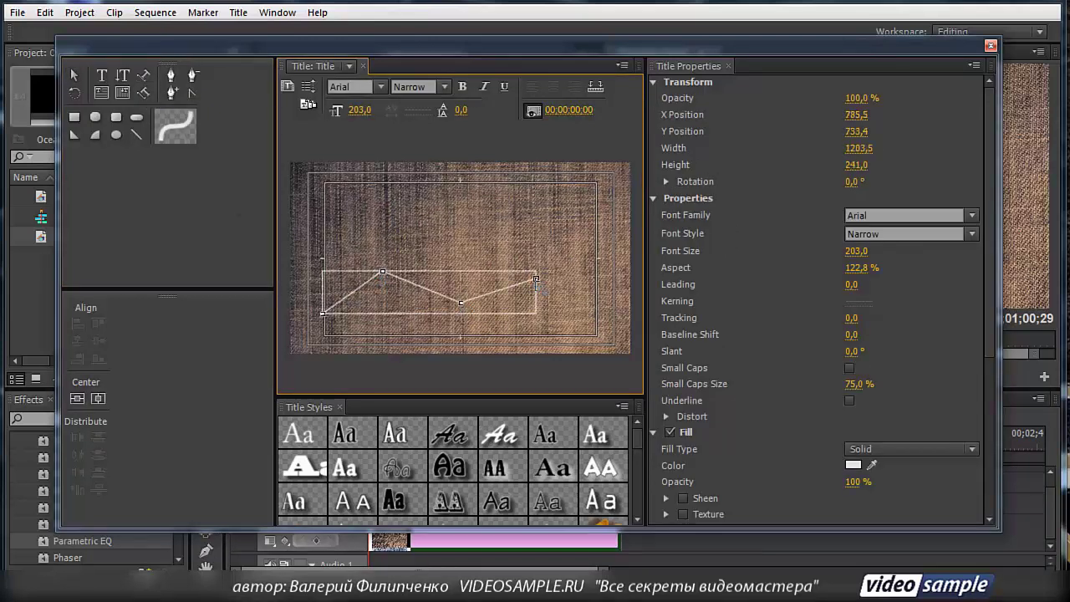
{"action": "left_click", "coordinate": [586, 298]}
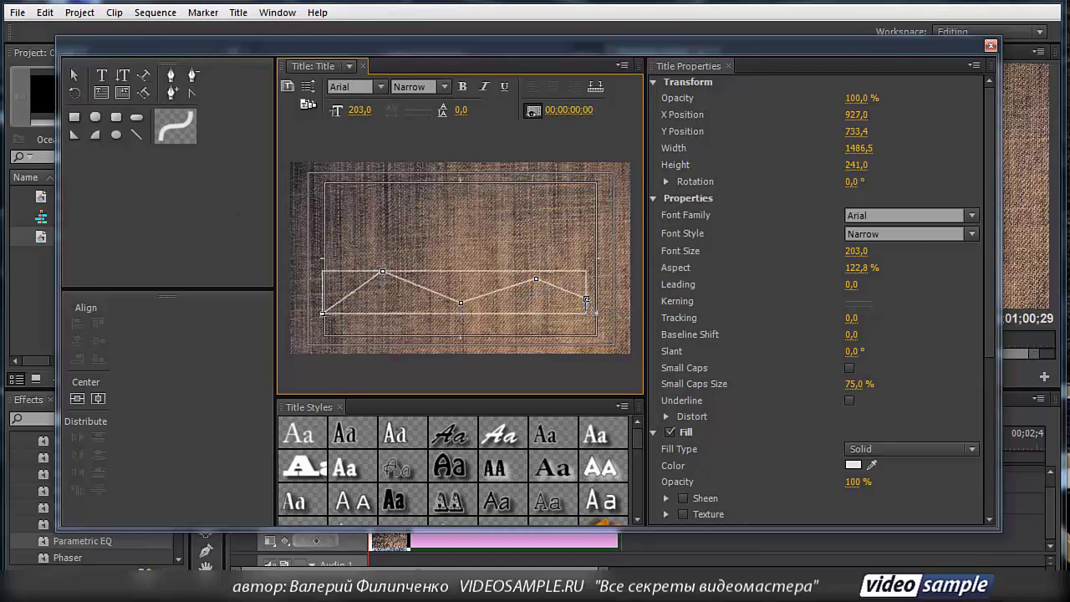
Step: Try the sample text "dfgd fgdf gdf" along the zigzag path, erase it and leave text editing
{"action": "type", "text": "dfgd fg"}
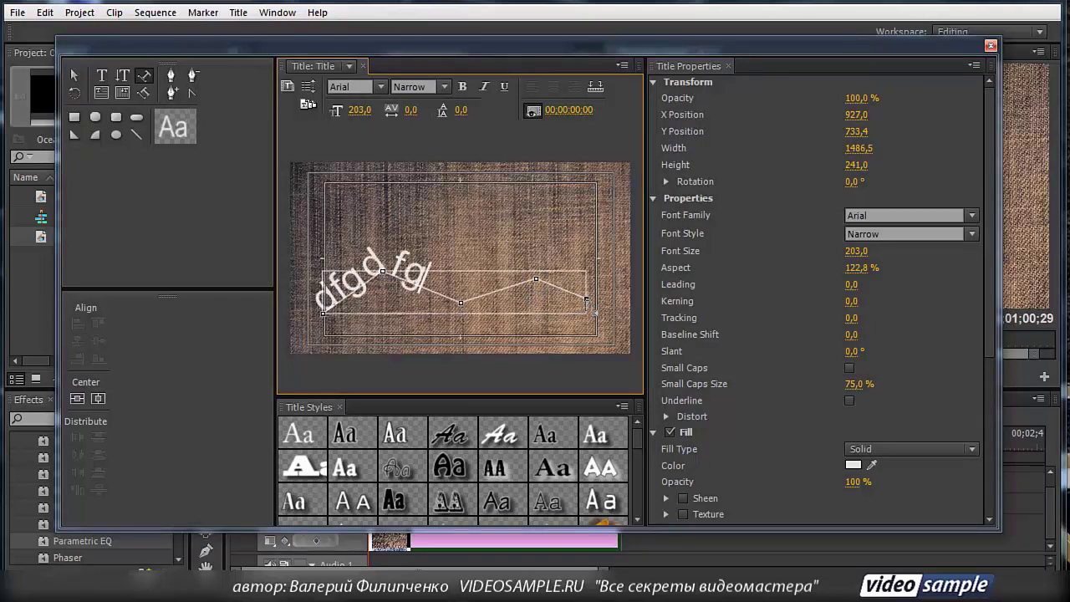
{"action": "type", "text": "df gdf"}
{"action": "key", "text": "BackSpace"}
{"action": "key", "text": "BackSpace"}
{"action": "key", "text": "BackSpace"}
{"action": "key", "text": "BackSpace"}
{"action": "key", "text": "BackSpace"}
{"action": "key", "text": "BackSpace"}
{"action": "key", "text": "BackSpace"}
{"action": "key", "text": "BackSpace"}
{"action": "key", "text": "BackSpace"}
{"action": "key", "text": "BackSpace"}
{"action": "key", "text": "BackSpace"}
{"action": "key", "text": "BackSpace"}
{"action": "key", "text": "BackSpace"}
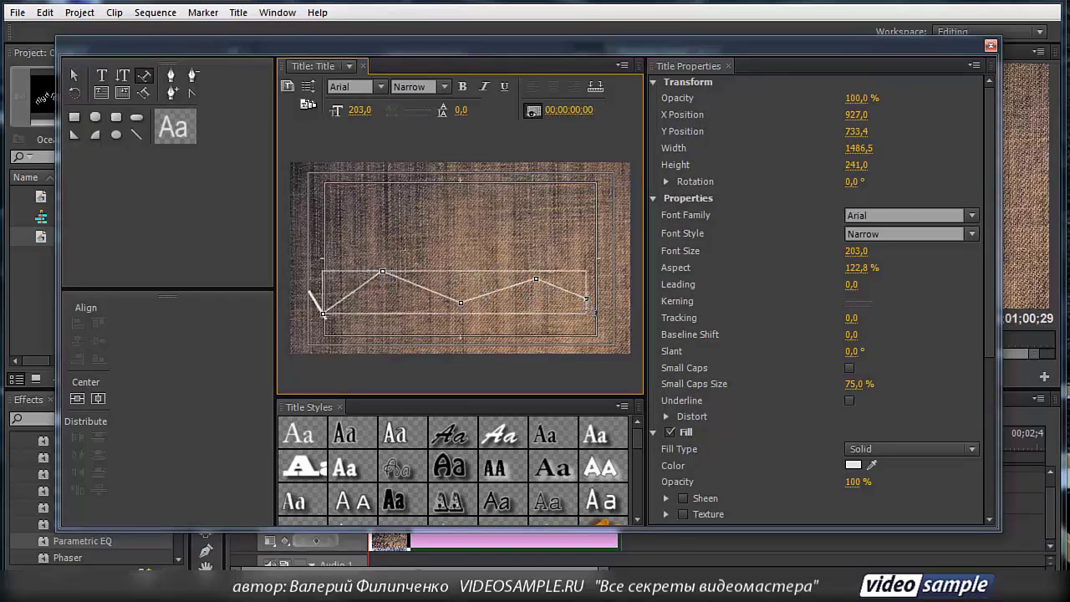
{"action": "key", "text": "Escape"}
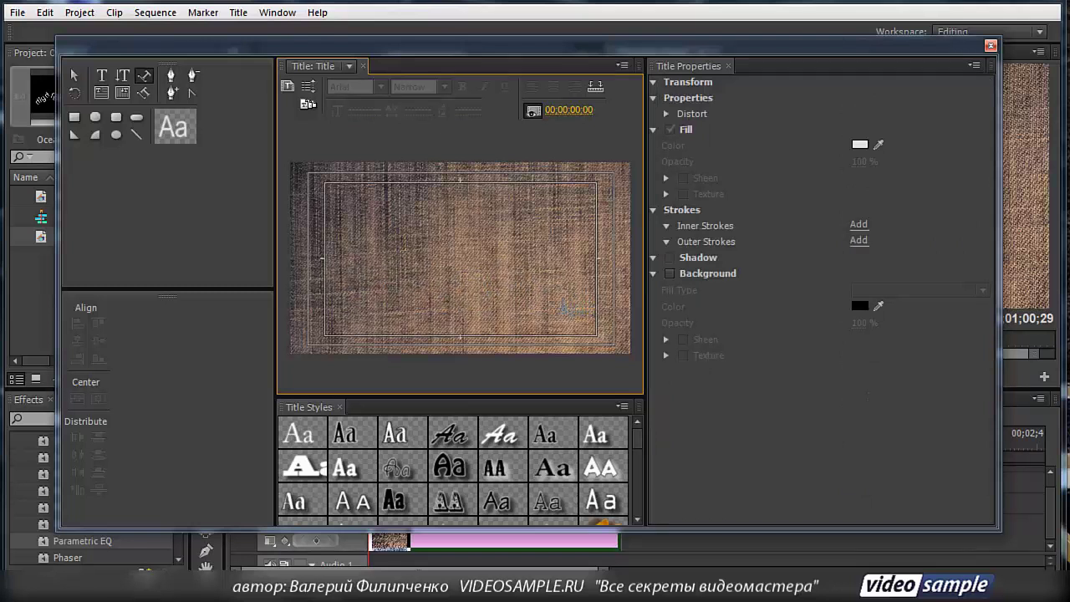
Step: Draw a second five-point zigzag text path about 1482 by 217 across the middle of the frame
{"action": "left_click", "coordinate": [332, 283]}
{"action": "left_click", "coordinate": [404, 245]}
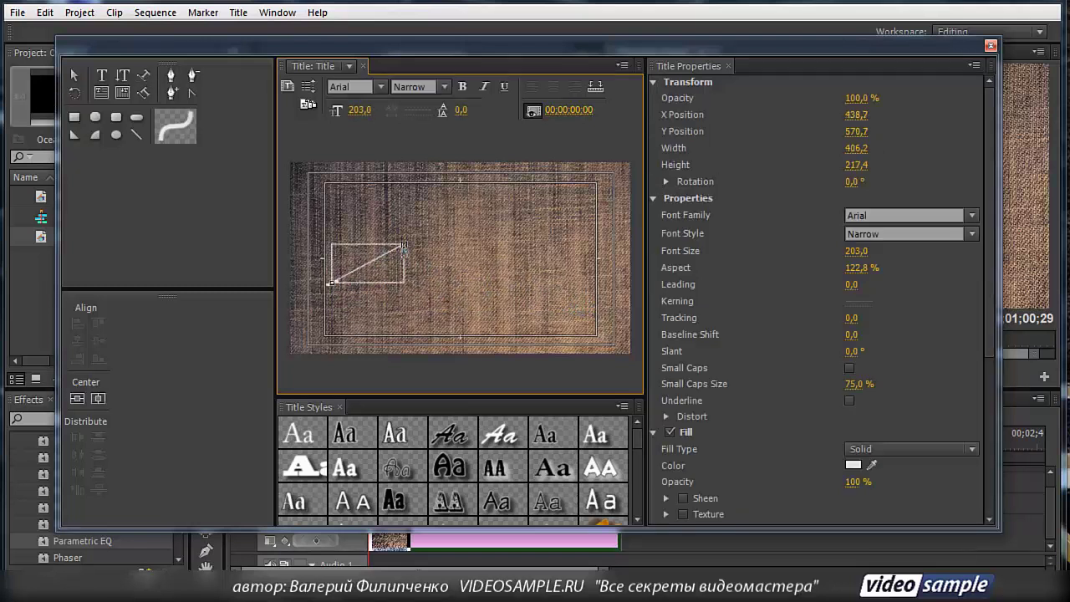
{"action": "left_click", "coordinate": [453, 277]}
{"action": "left_click", "coordinate": [530, 254]}
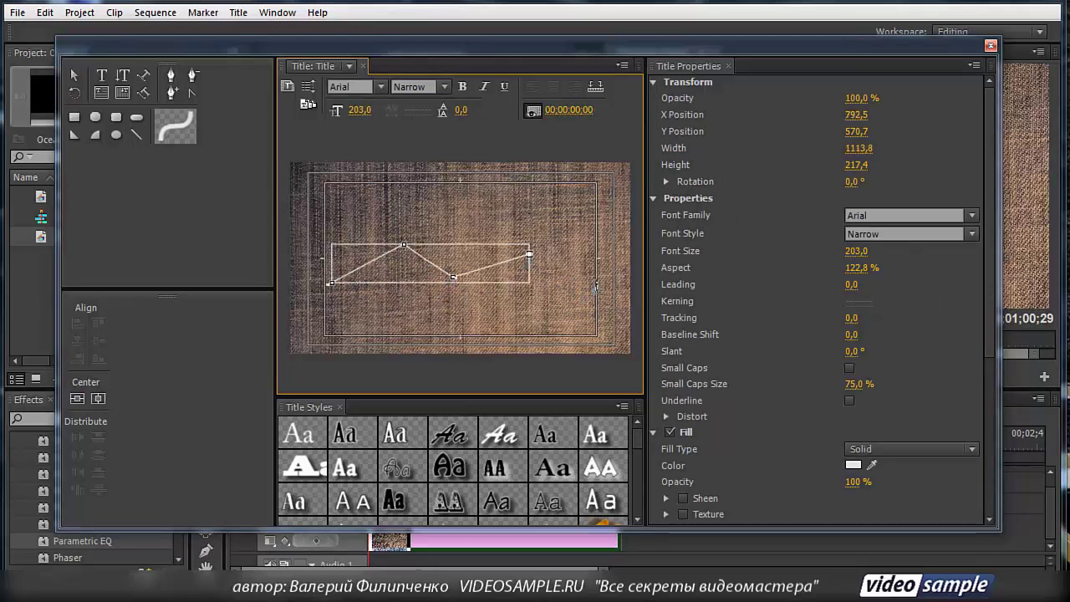
{"action": "left_click", "coordinate": [594, 274]}
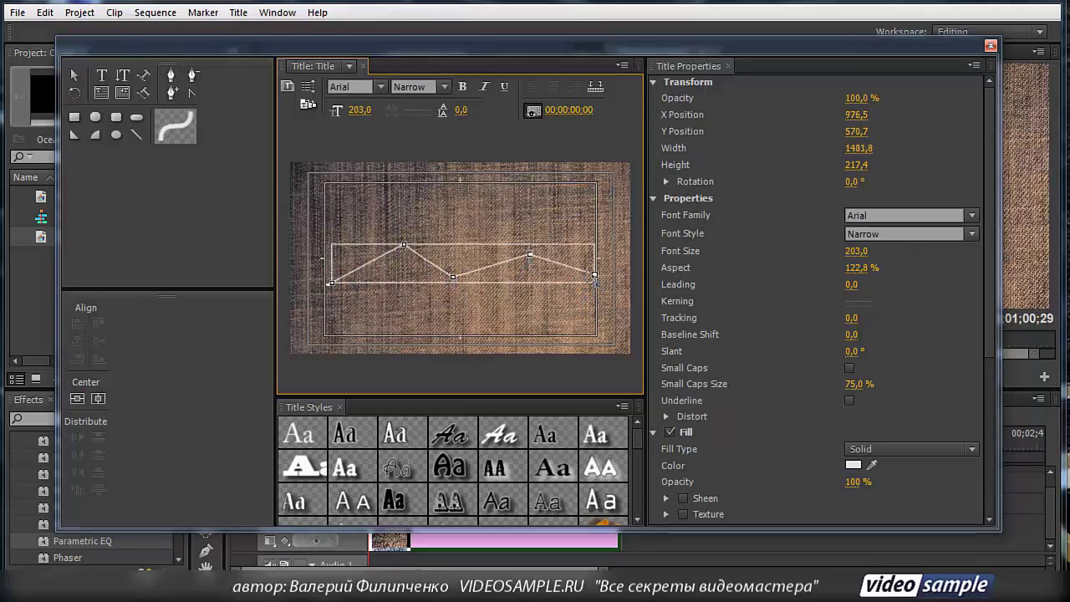
Step: Bend the zigzag path into curves by pulling handles from its inner points with the Convert Anchor Point tool, and discard the path
{"action": "left_click", "coordinate": [191, 93]}
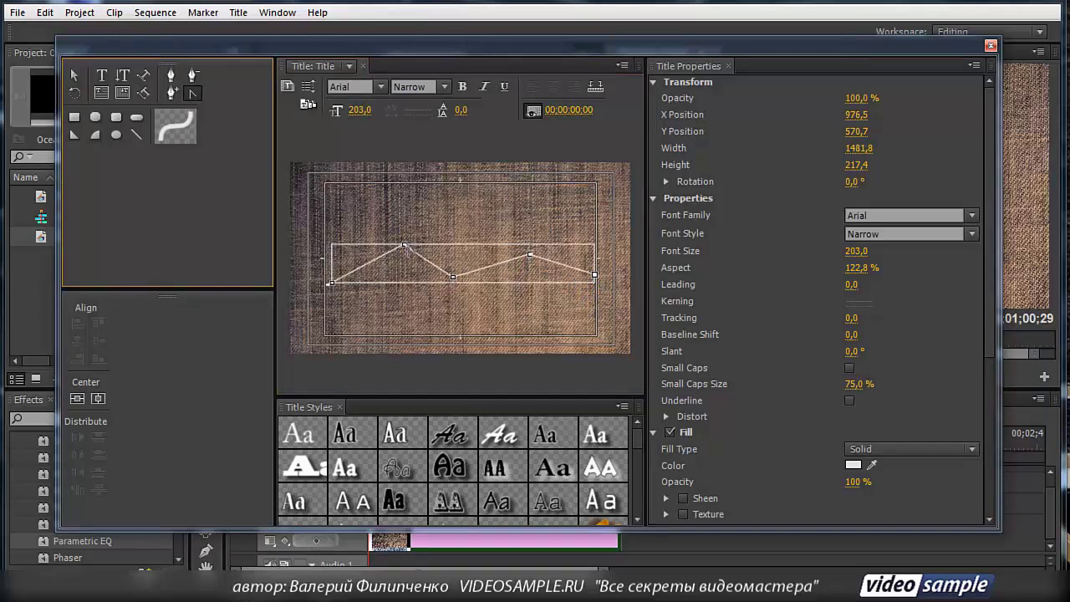
{"action": "left_click_drag", "start_coordinate": [404, 245], "coordinate": [497, 320]}
{"action": "left_click_drag", "start_coordinate": [490, 328], "coordinate": [510, 318]}
{"action": "left_click_drag", "start_coordinate": [457, 260], "coordinate": [443, 285]}
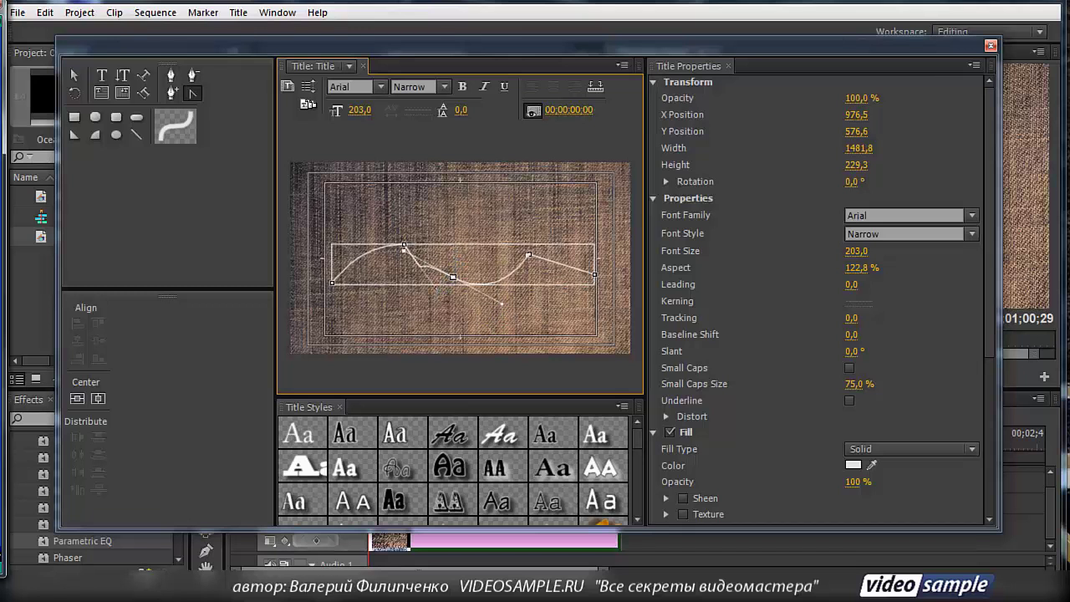
{"action": "left_click_drag", "start_coordinate": [404, 246], "coordinate": [473, 240]}
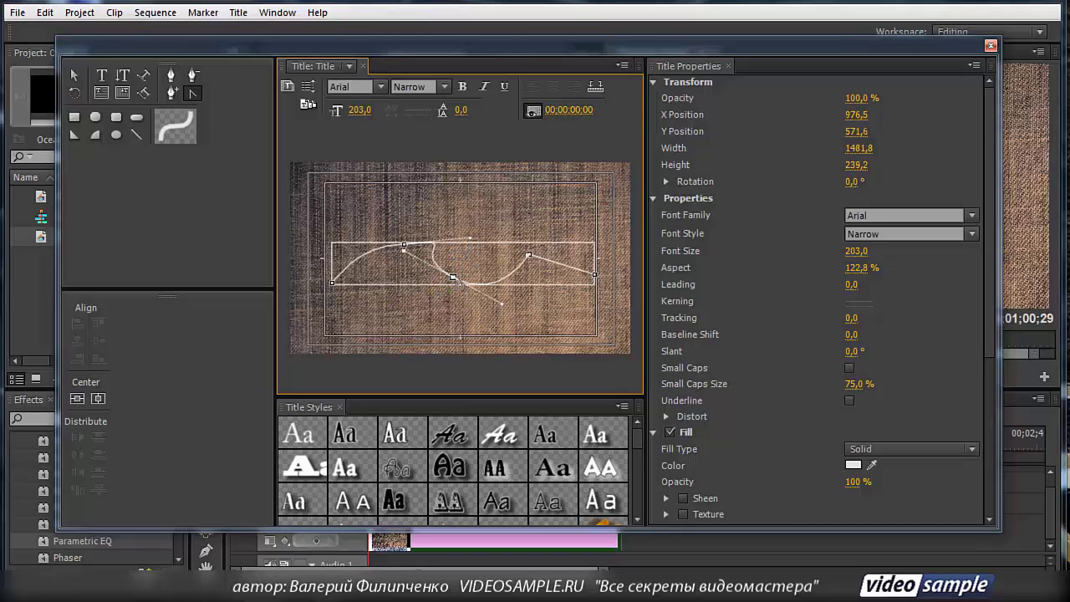
{"action": "left_click_drag", "start_coordinate": [453, 277], "coordinate": [492, 292]}
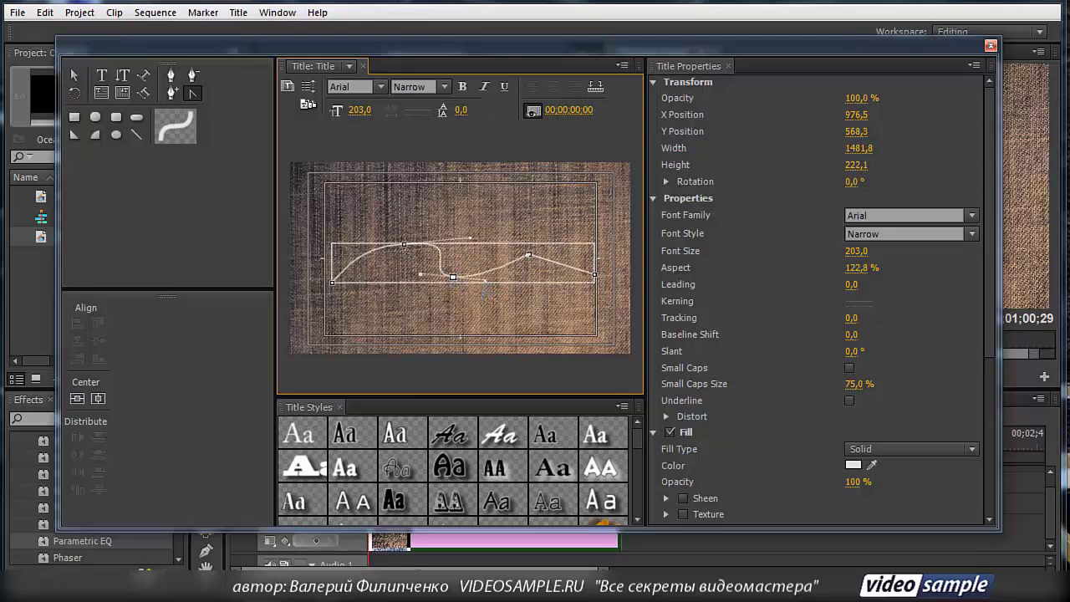
{"action": "left_click", "coordinate": [488, 291]}
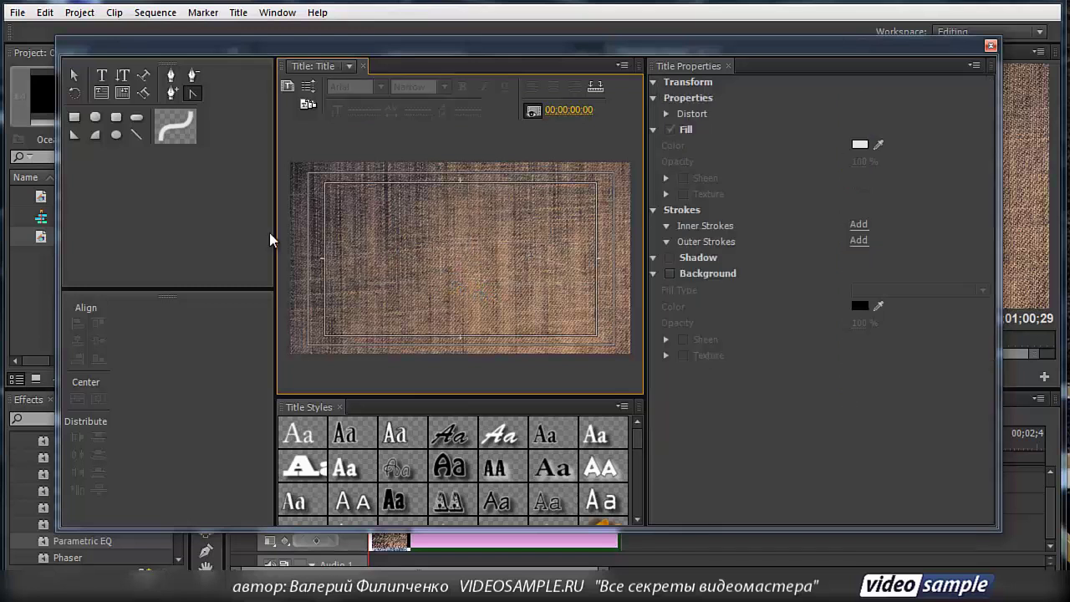
Step: Draw a wavy open Bezier curve about 1479 by 224 across the frame's lower half with the Pen tool
{"action": "left_click", "coordinate": [172, 75]}
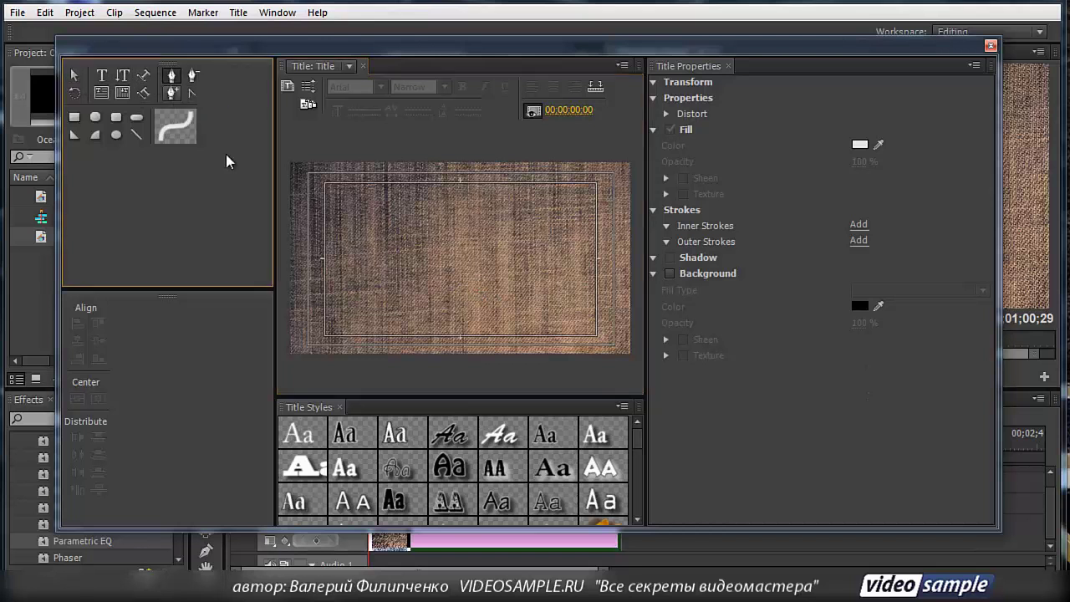
{"action": "left_click", "coordinate": [337, 294]}
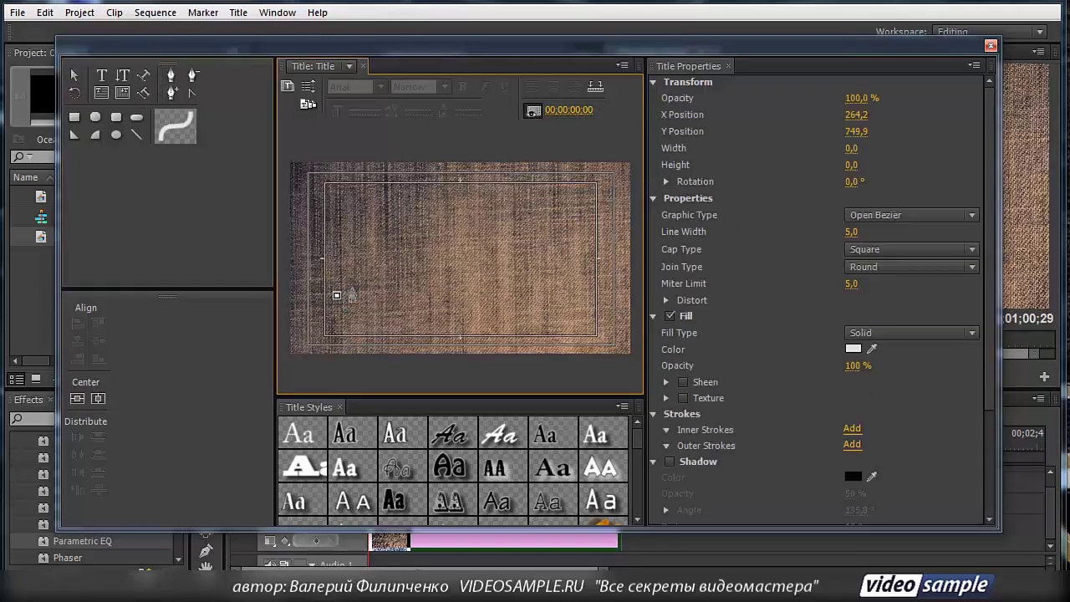
{"action": "left_click", "coordinate": [399, 259]}
{"action": "left_click_drag", "start_coordinate": [399, 259], "coordinate": [619, 291]}
{"action": "left_click", "coordinate": [461, 284]}
{"action": "left_click", "coordinate": [598, 278]}
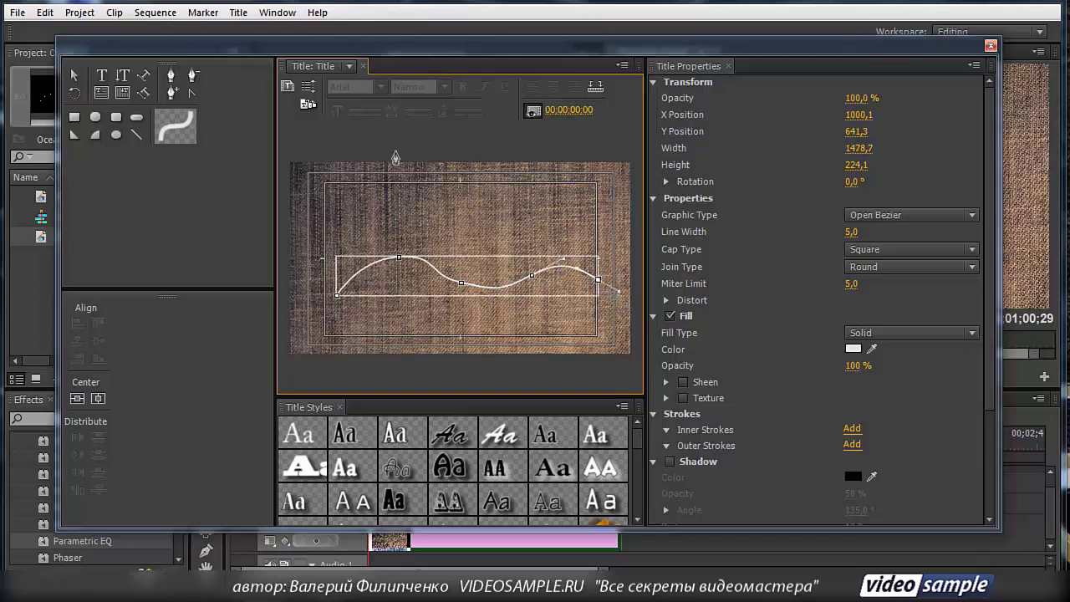
Step: Delete the curve's second anchor point and add a new anchor point on the first segment below it
{"action": "left_click", "coordinate": [193, 77]}
{"action": "left_click", "coordinate": [399, 258]}
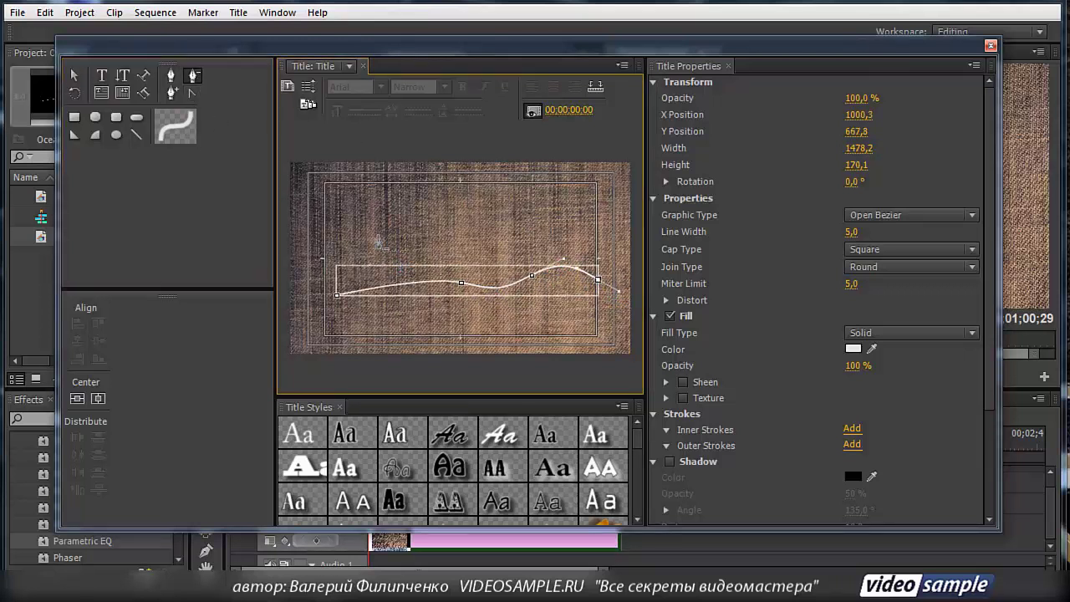
{"action": "left_click", "coordinate": [171, 92]}
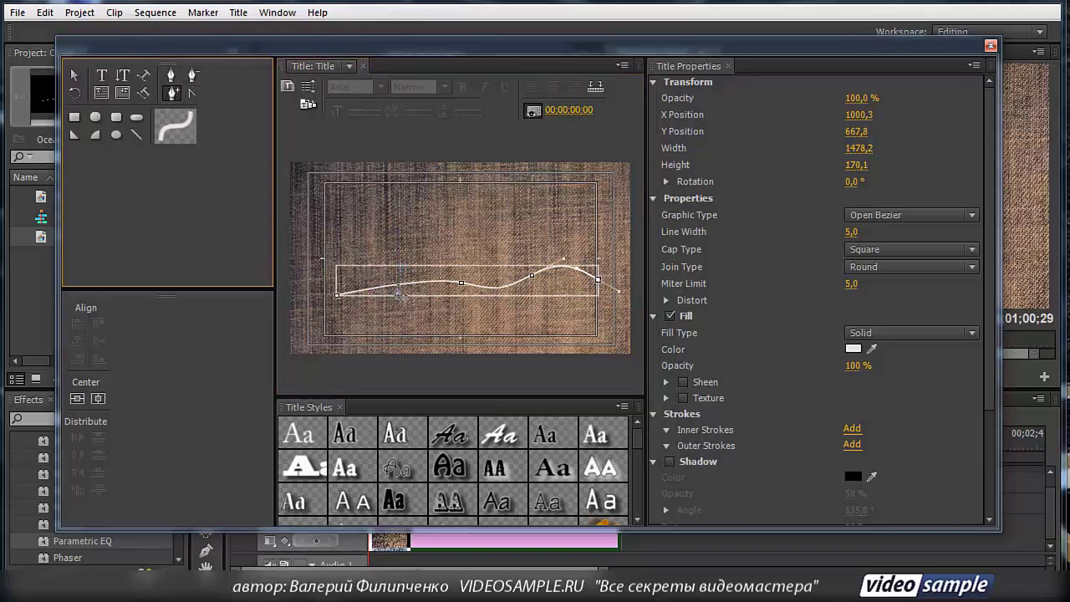
{"action": "left_click", "coordinate": [398, 286]}
Step: Reduce the Bezier curve to its two end points and reshape it with direction handles at its right end
{"action": "left_click", "coordinate": [193, 93]}
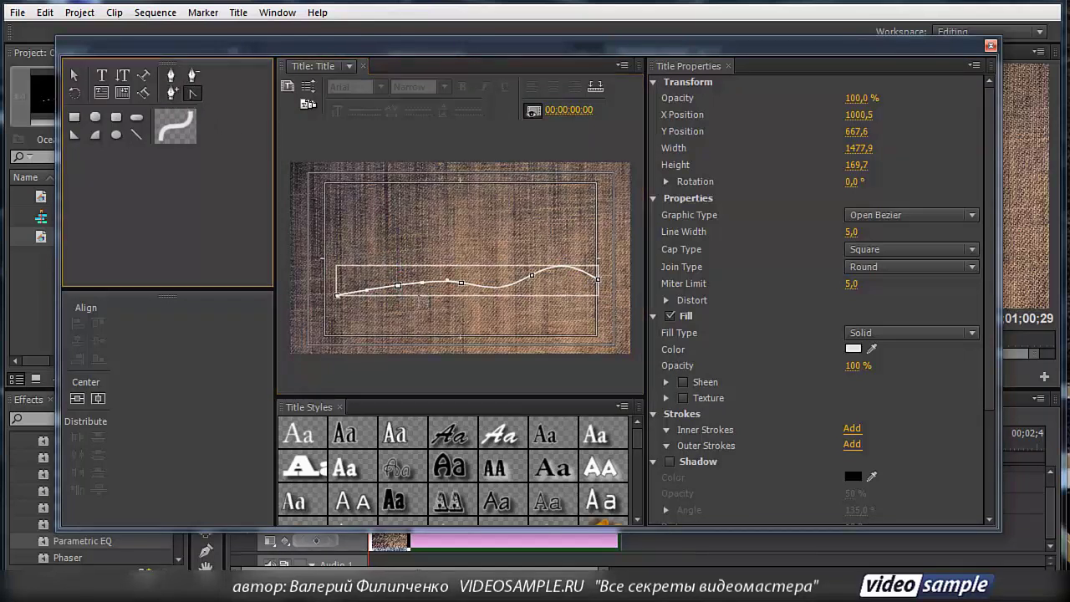
{"action": "left_click_drag", "start_coordinate": [400, 287], "coordinate": [461, 289]}
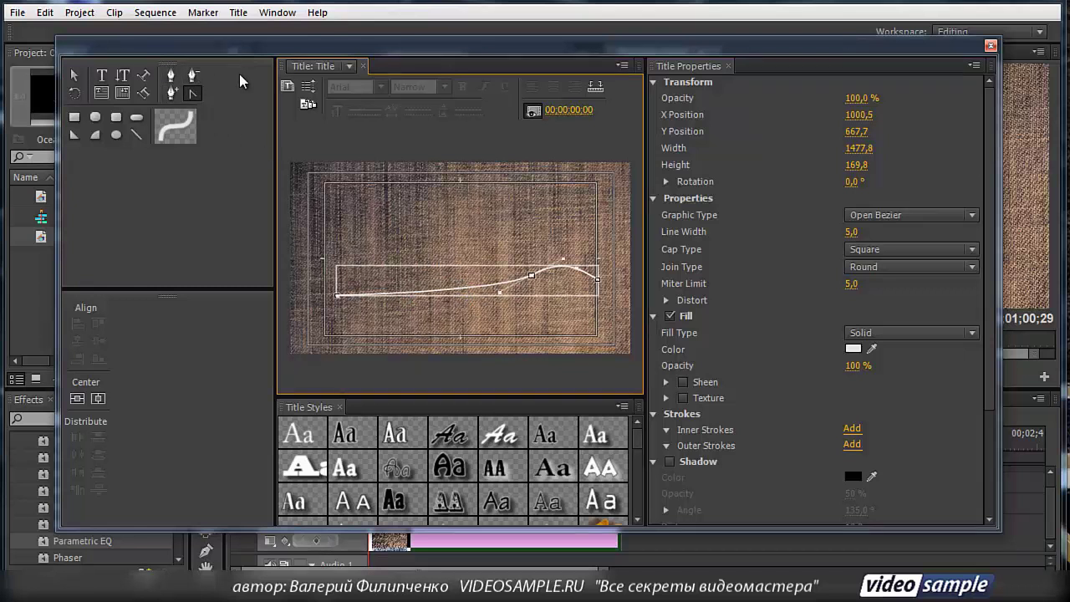
{"action": "left_click", "coordinate": [193, 94]}
{"action": "mouse_move", "coordinate": [597, 278]}
{"action": "left_mouse_down"}
{"action": "mouse_move", "coordinate": [617, 291]}
{"action": "mouse_move", "coordinate": [599, 289]}
{"action": "mouse_move", "coordinate": [600, 299]}
{"action": "left_mouse_up"}
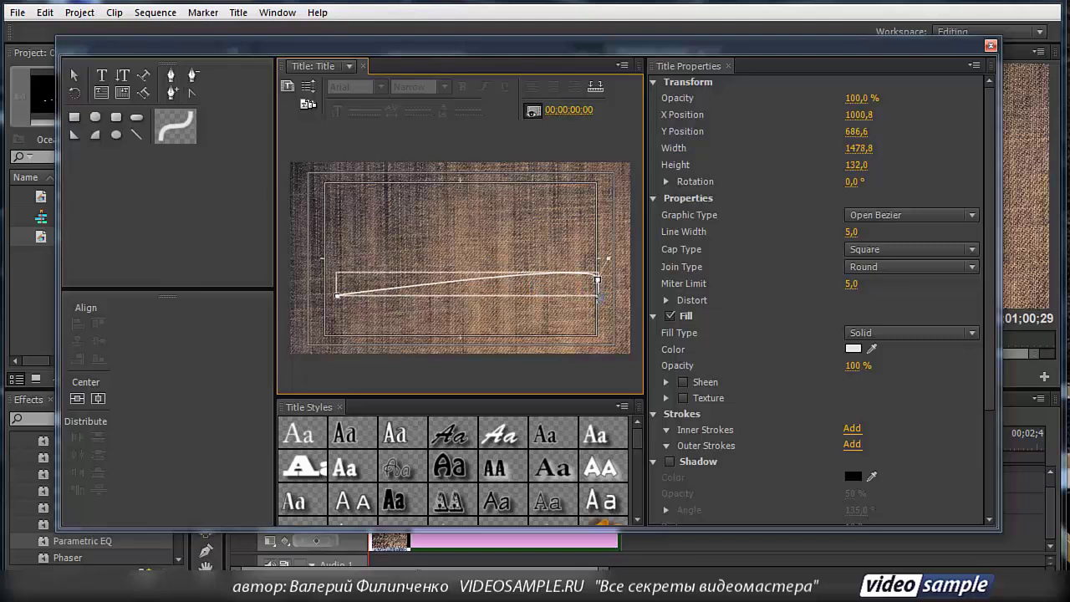
{"action": "left_click", "coordinate": [597, 300]}
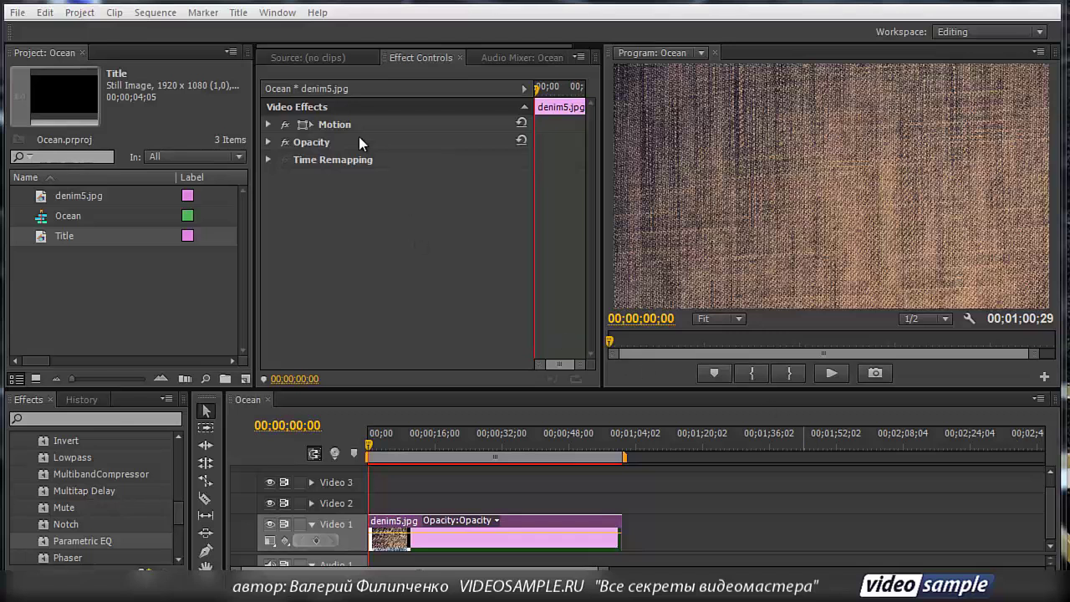
Step: Create a new 1920 by 1080 title named "Title 06", keeping the suggested timebase and square pixels
{"action": "left_click", "coordinate": [244, 19]}
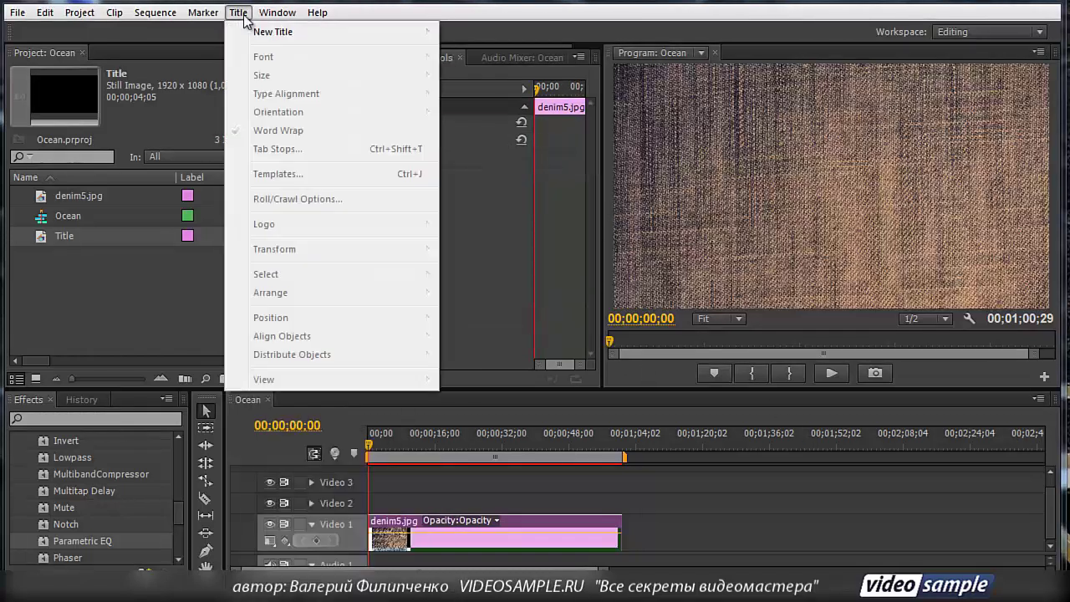
{"action": "mouse_move", "coordinate": [314, 31]}
{"action": "left_click", "coordinate": [483, 31]}
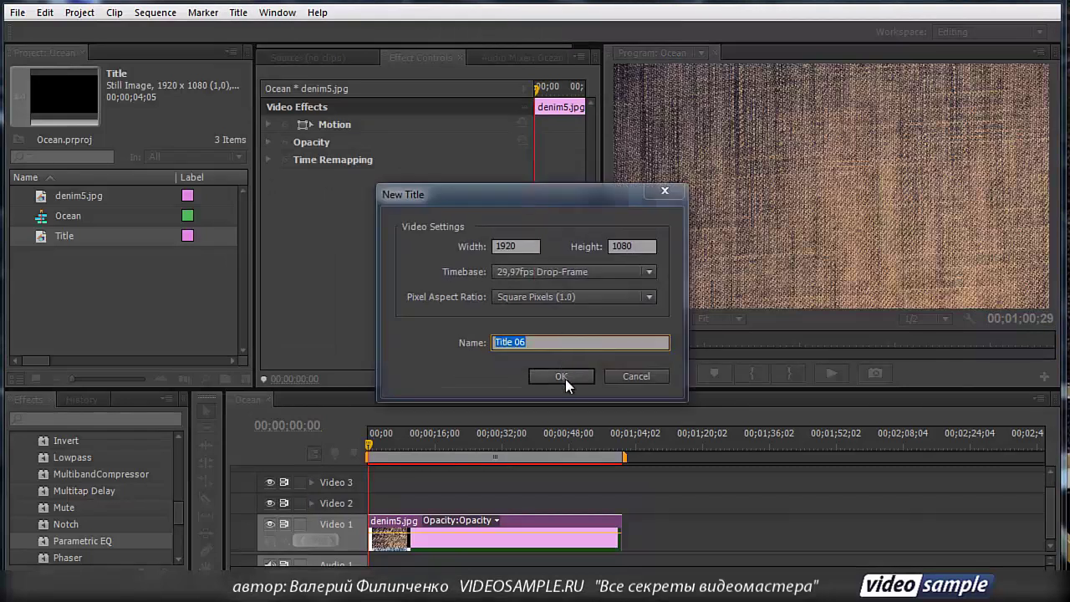
{"action": "left_click", "coordinate": [561, 376]}
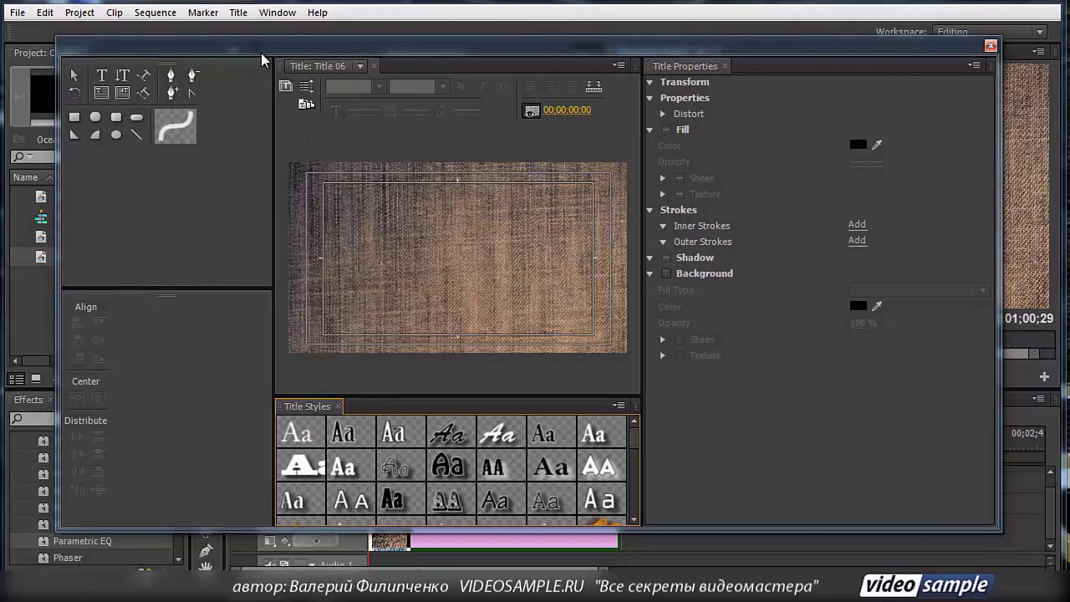
Step: Check the list of open titles and create another 1920 by 1080 title, "Title 07", based on the current one
{"action": "left_click", "coordinate": [361, 67]}
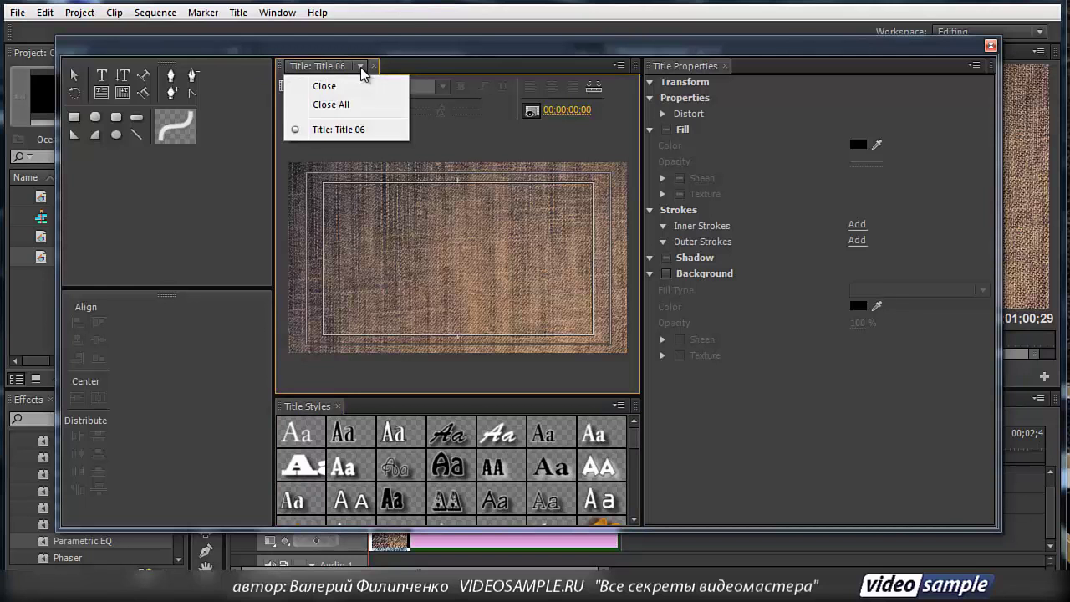
{"action": "left_click", "coordinate": [361, 67]}
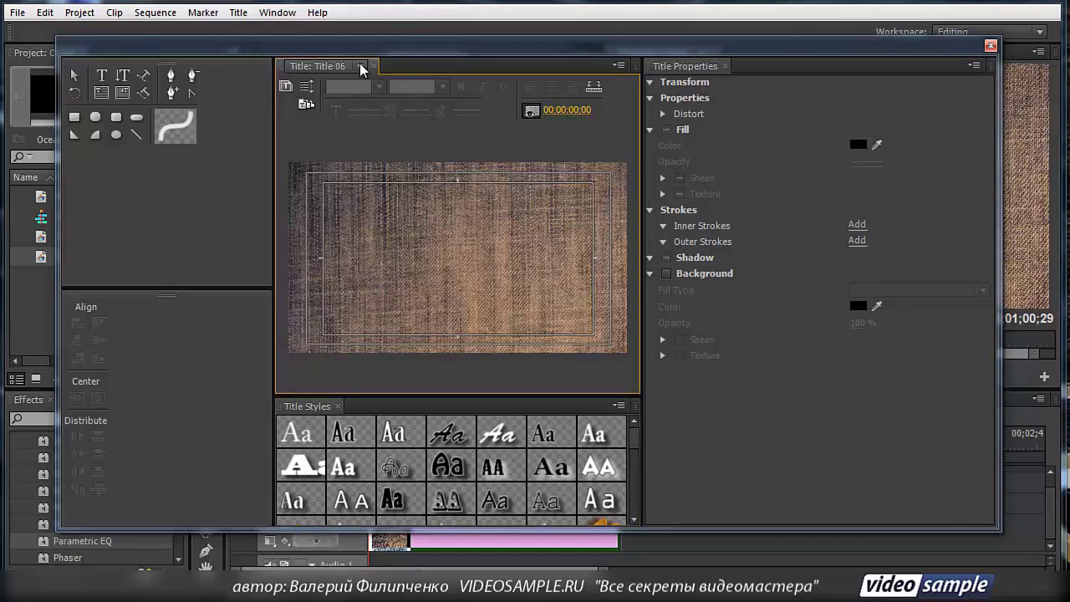
{"action": "left_click", "coordinate": [286, 86]}
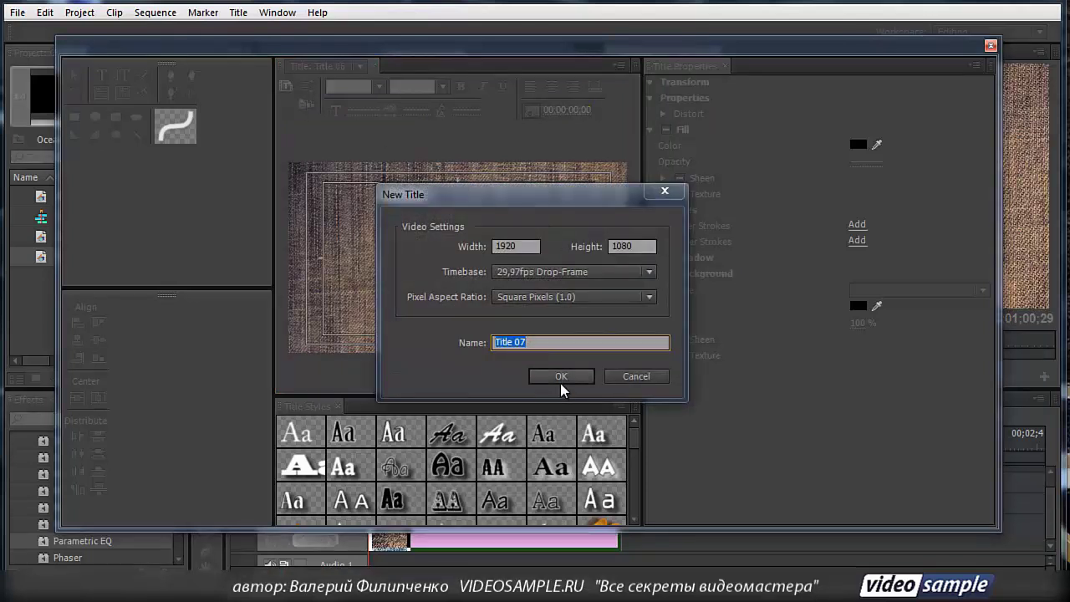
{"action": "left_click", "coordinate": [564, 377]}
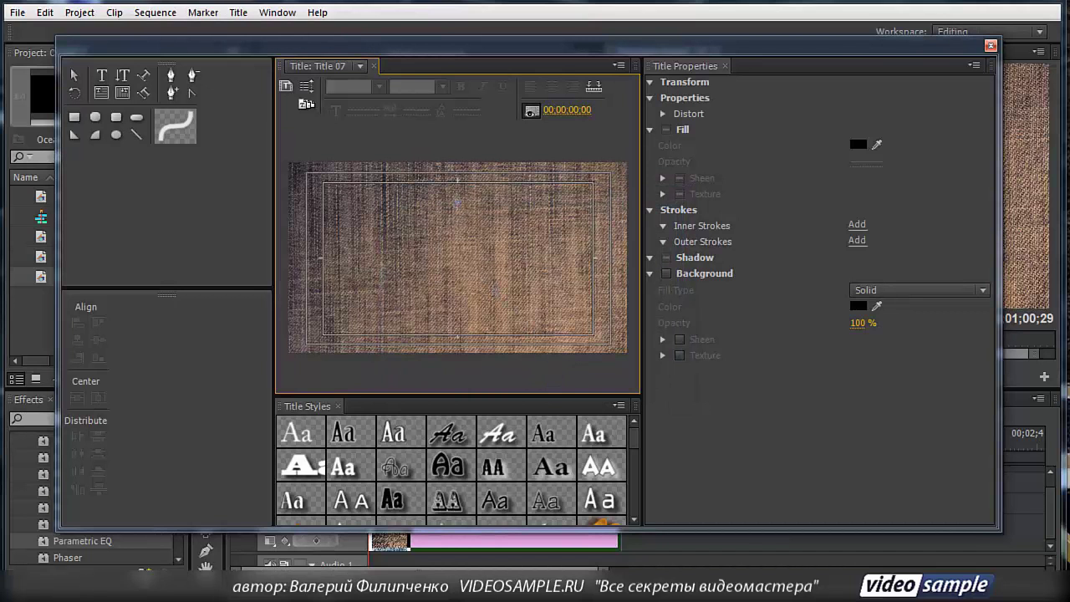
Step: Check the title's roll/crawl options and browse the Corporate Blueprint title templates, leaving both without applying anything
{"action": "left_click", "coordinate": [307, 87]}
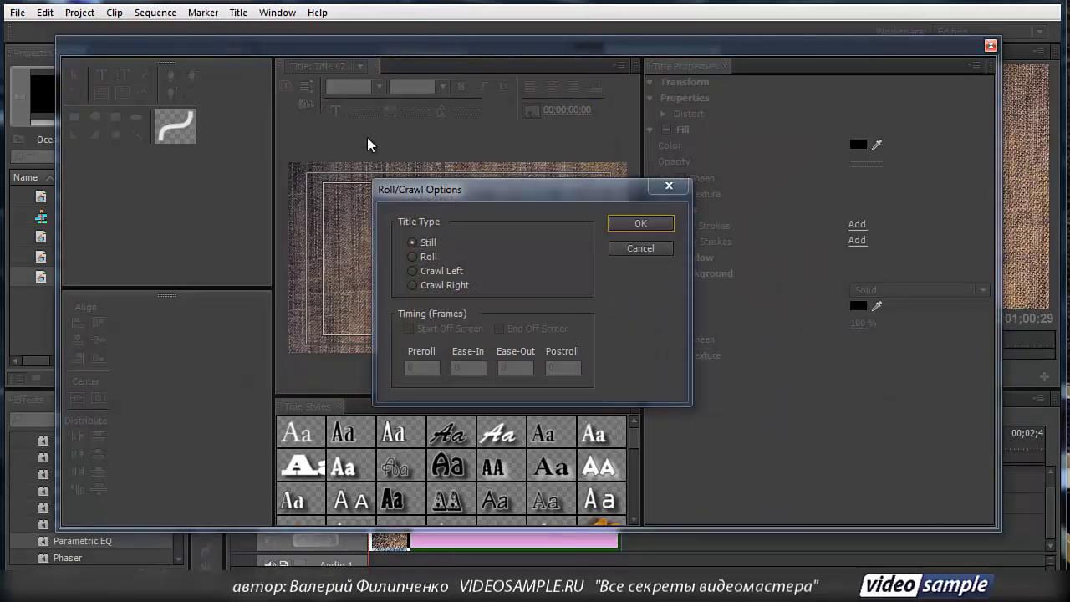
{"action": "left_click", "coordinate": [675, 186]}
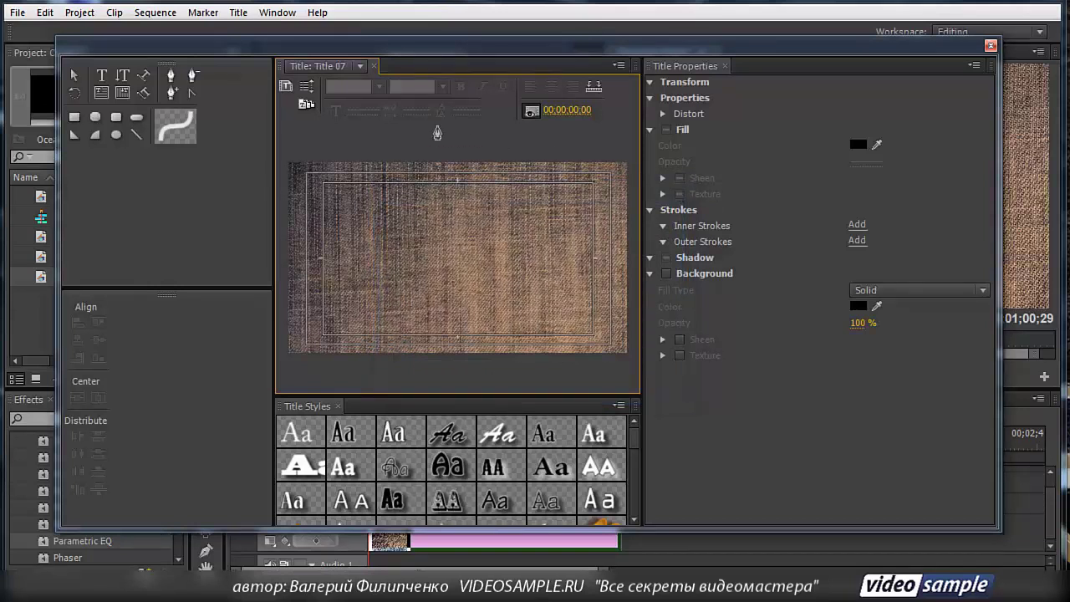
{"action": "left_click", "coordinate": [306, 106]}
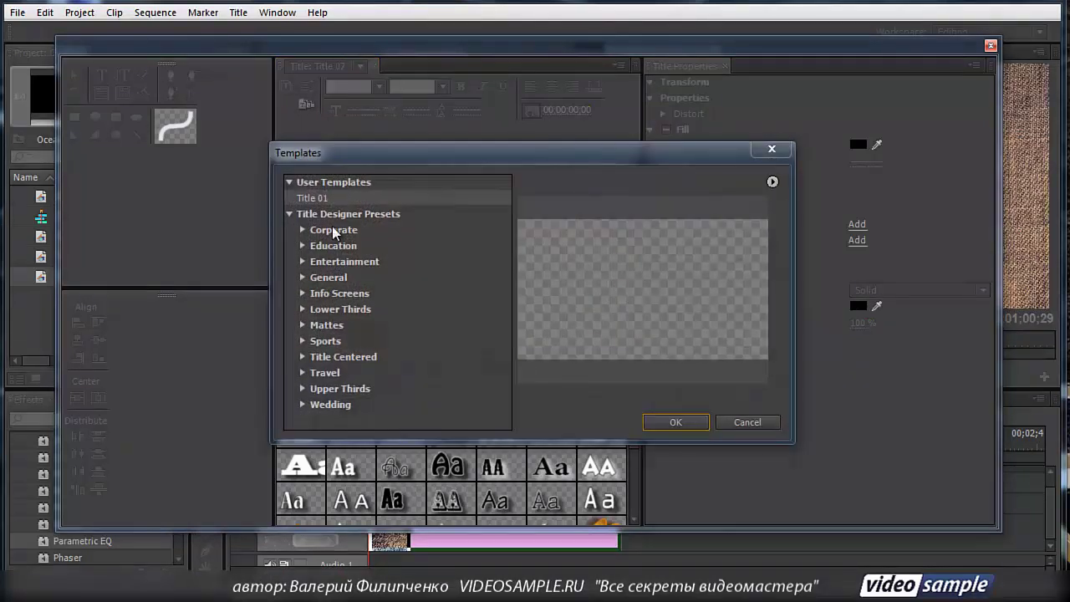
{"action": "left_click", "coordinate": [302, 231]}
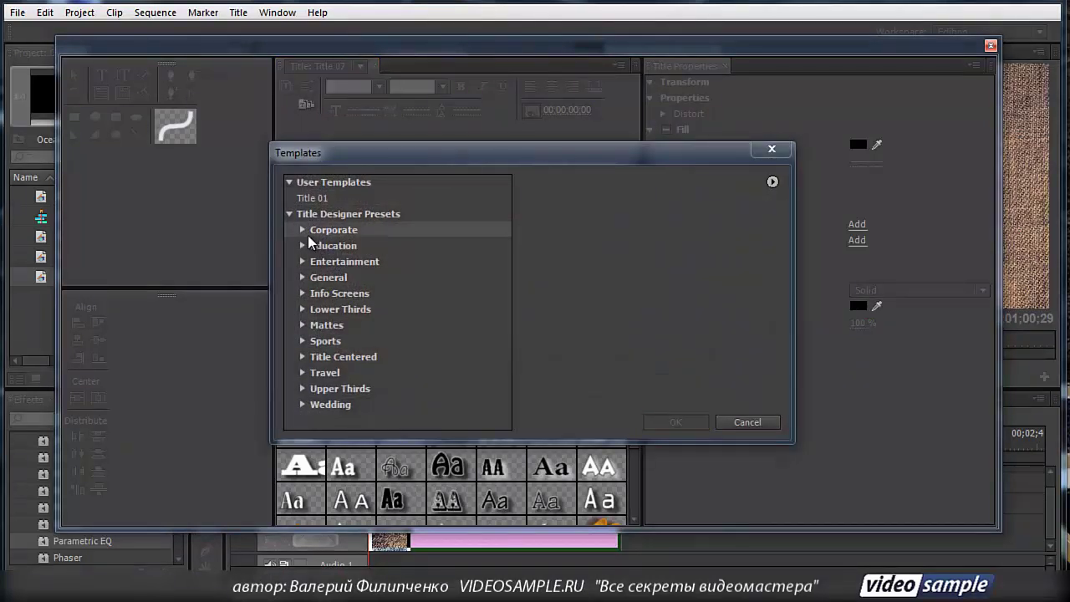
{"action": "left_click", "coordinate": [303, 231]}
{"action": "left_click", "coordinate": [331, 262]}
{"action": "left_click", "coordinate": [316, 262]}
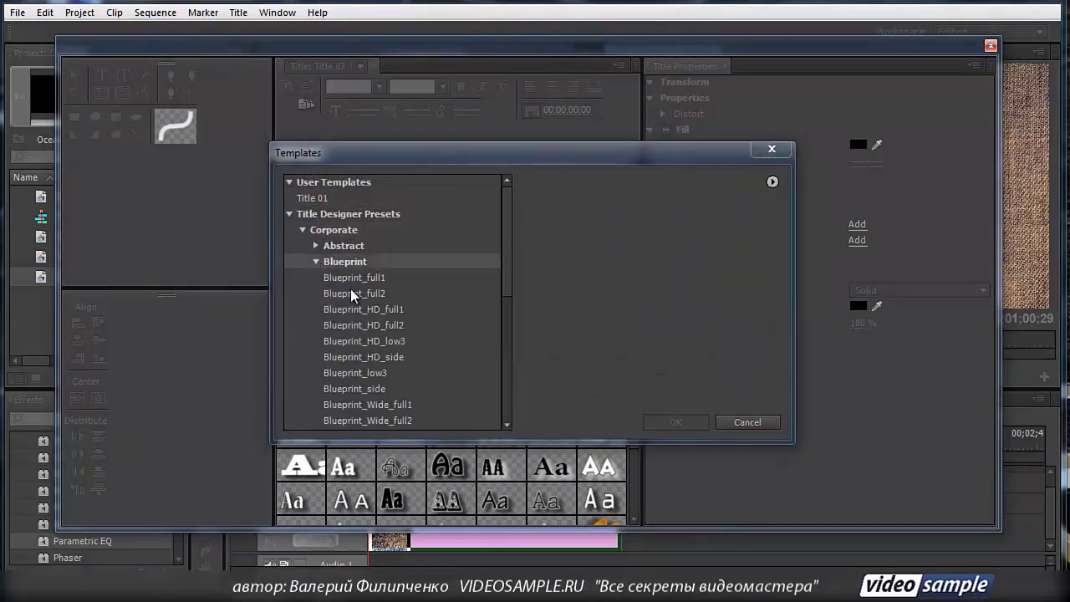
{"action": "left_click", "coordinate": [352, 293]}
{"action": "left_click", "coordinate": [772, 149]}
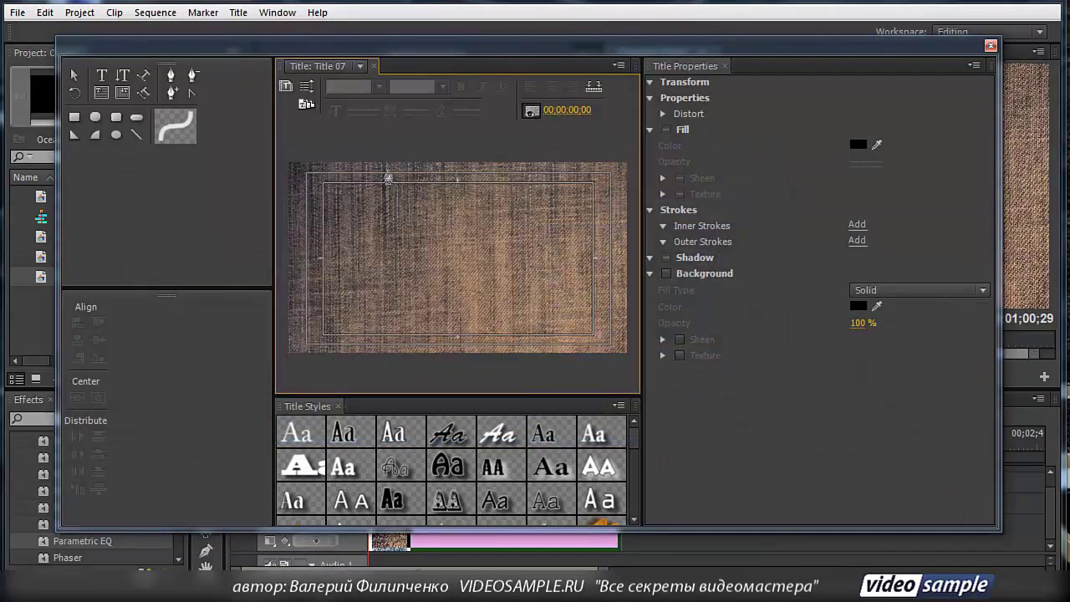
Step: Add the text "videosample" in the upper-left part of the title frame and set its font to Arial
{"action": "left_click", "coordinate": [101, 75]}
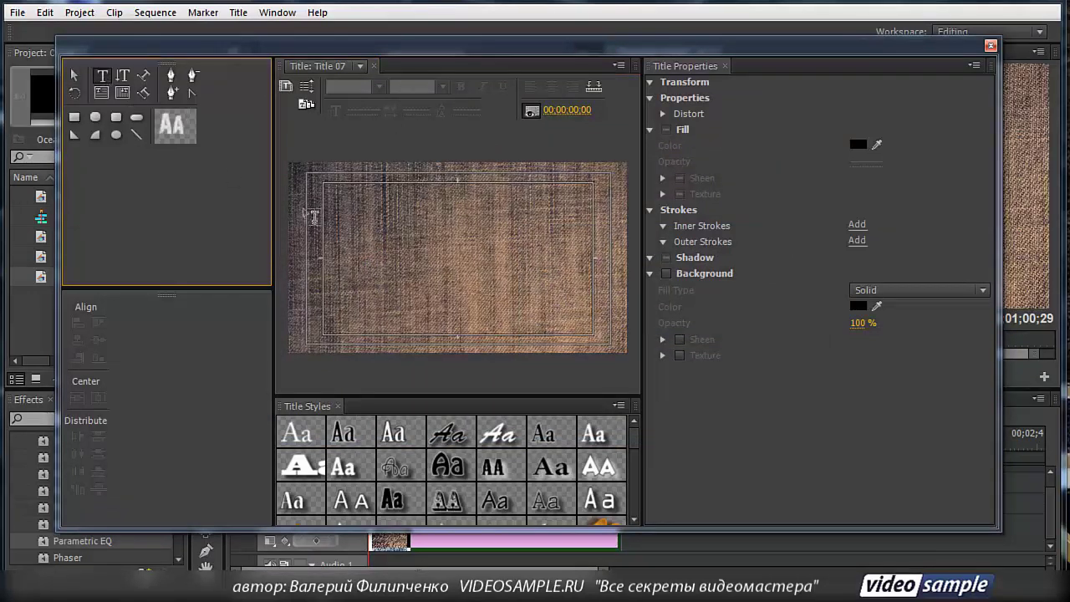
{"action": "left_click", "coordinate": [360, 244]}
{"action": "type", "text": "V"}
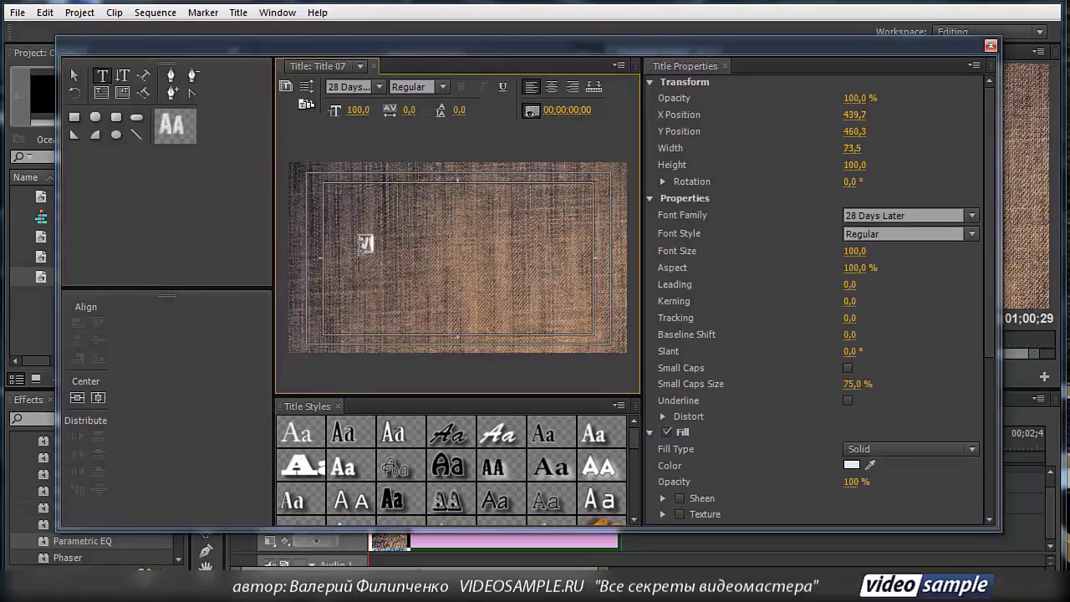
{"action": "type", "text": "IDEOSA"}
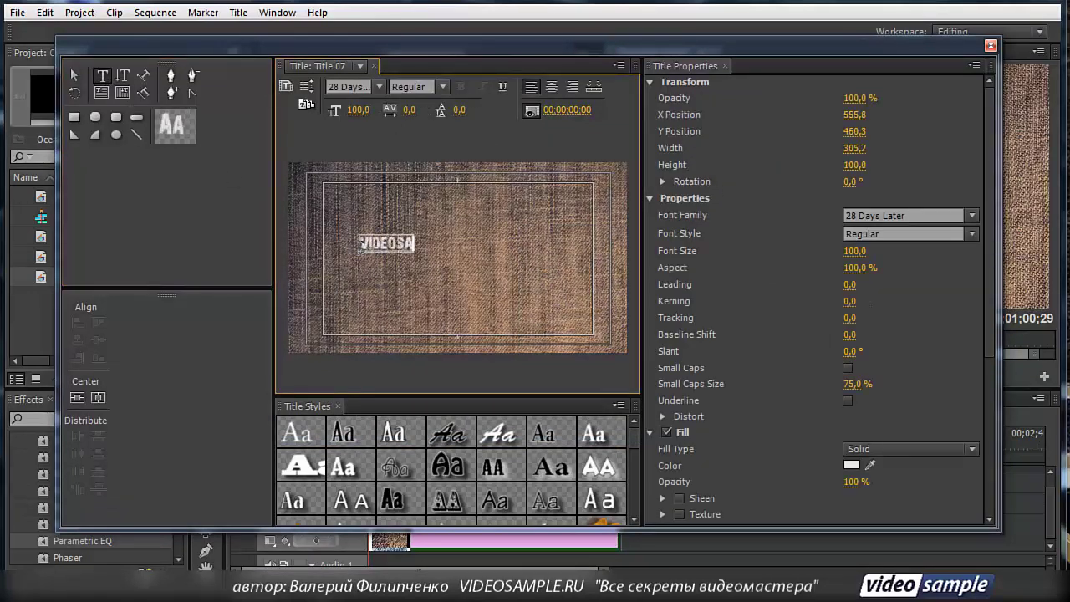
{"action": "type", "text": "MPLE"}
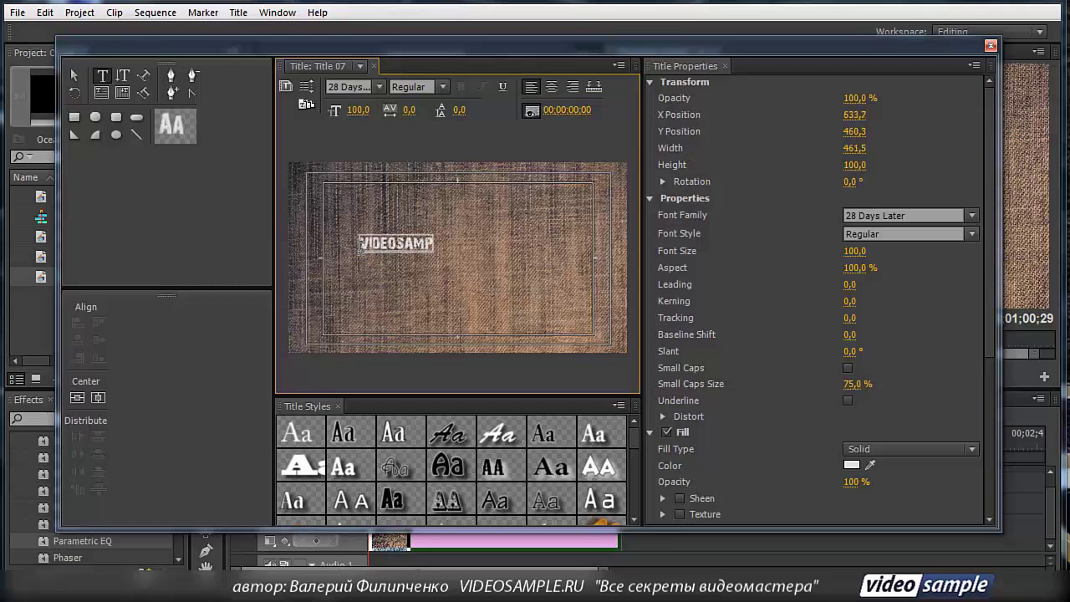
{"action": "left_click", "coordinate": [380, 86]}
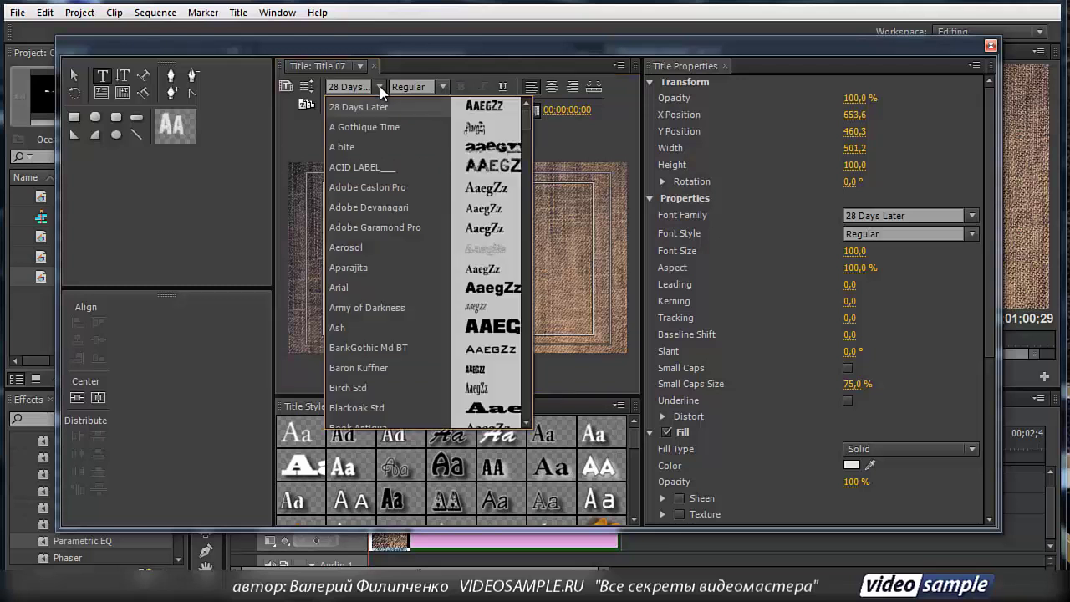
{"action": "left_click", "coordinate": [361, 288]}
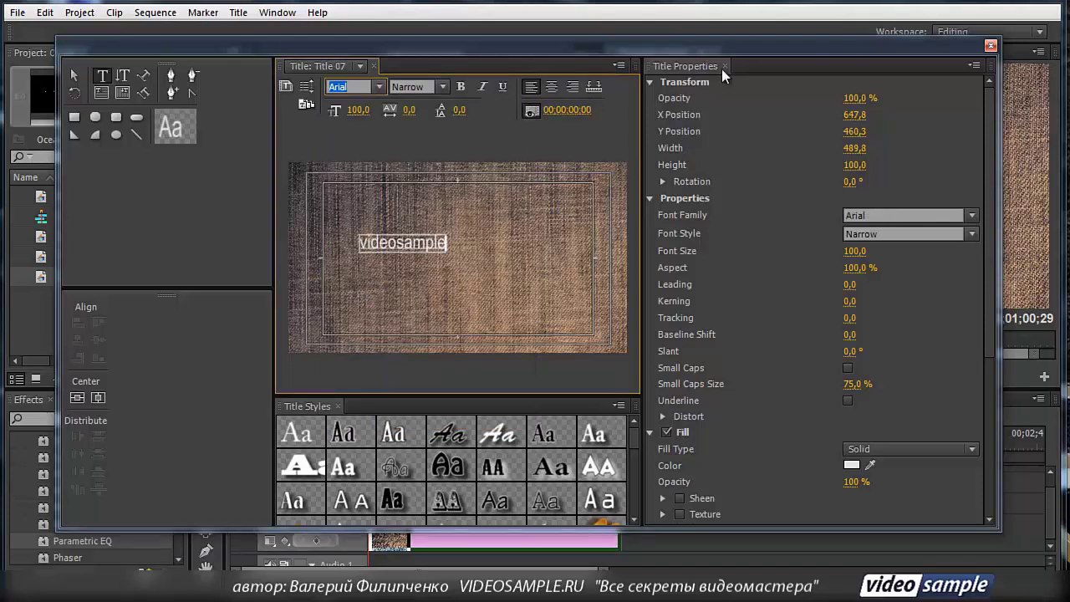
Step: Close the title editor and inspect the Titler preferences for the style swatch and font browser sample characters
{"action": "left_click", "coordinate": [990, 46]}
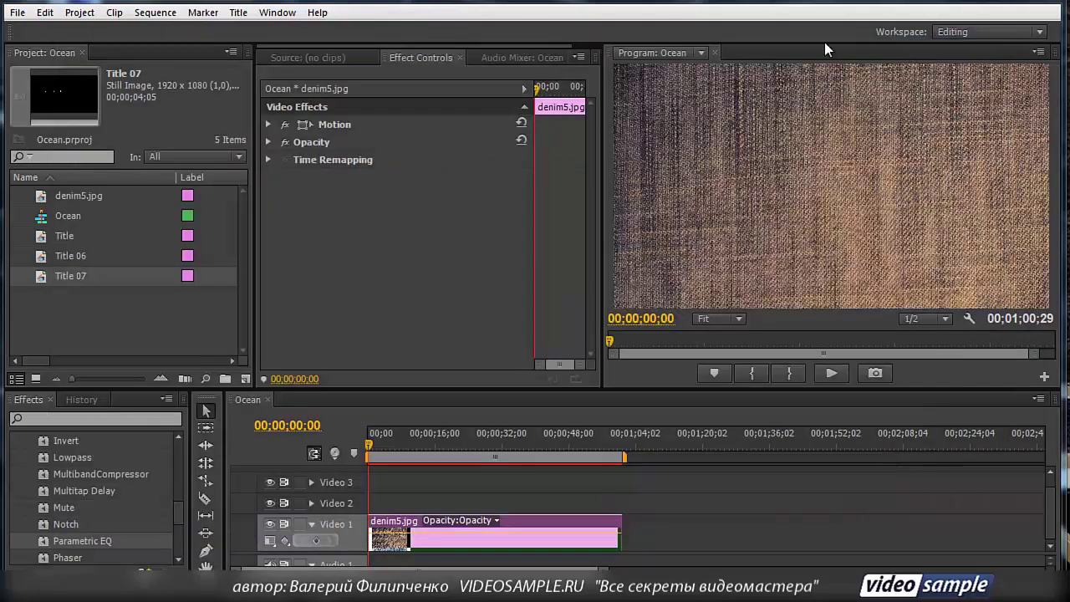
{"action": "left_click", "coordinate": [45, 13]}
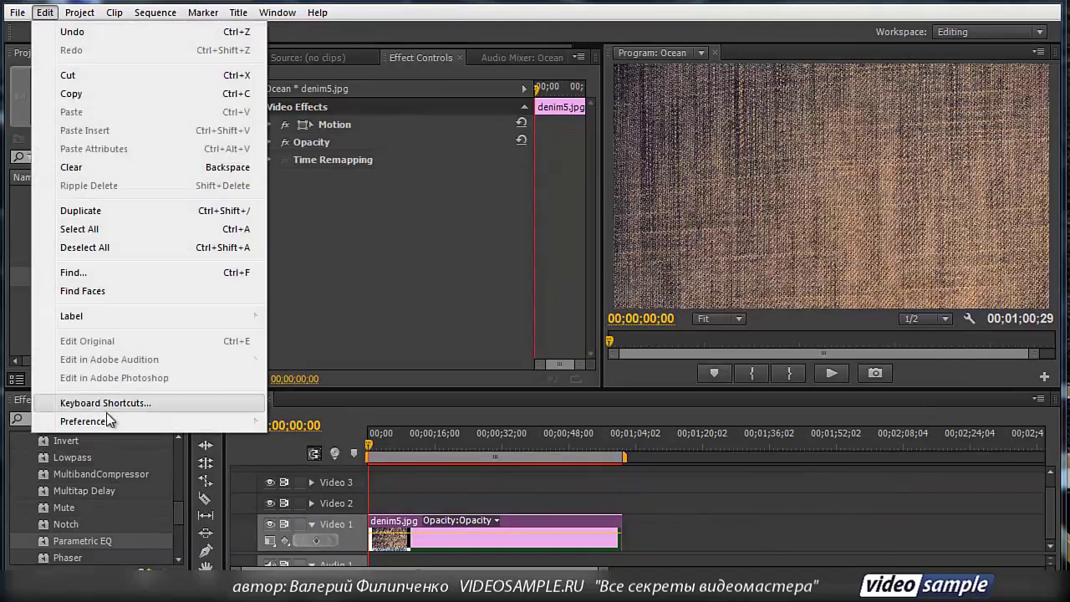
{"action": "mouse_move", "coordinate": [109, 421]}
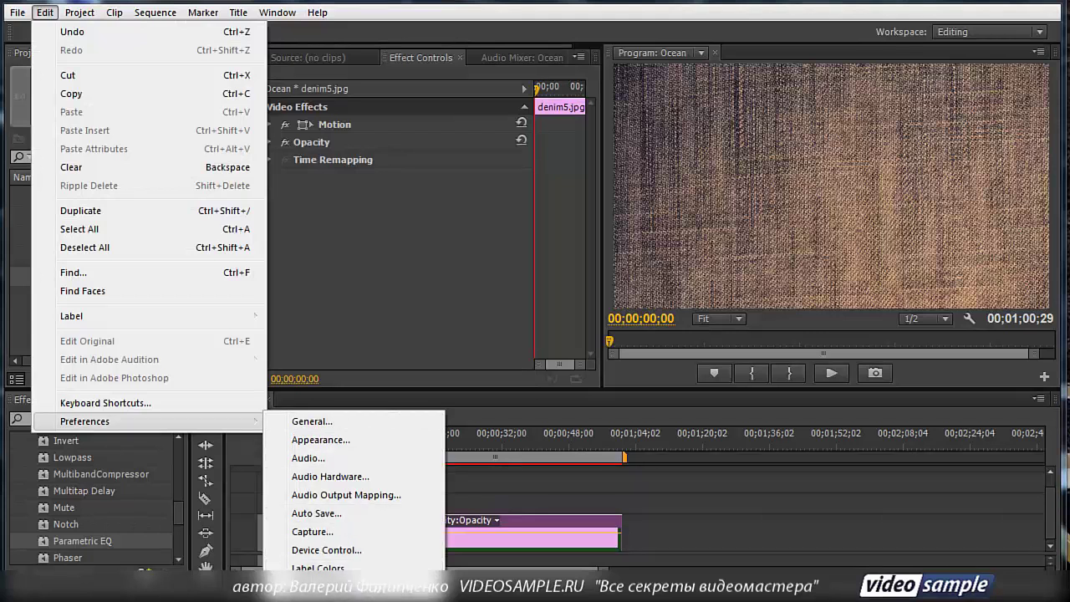
{"action": "key", "text": "Escape"}
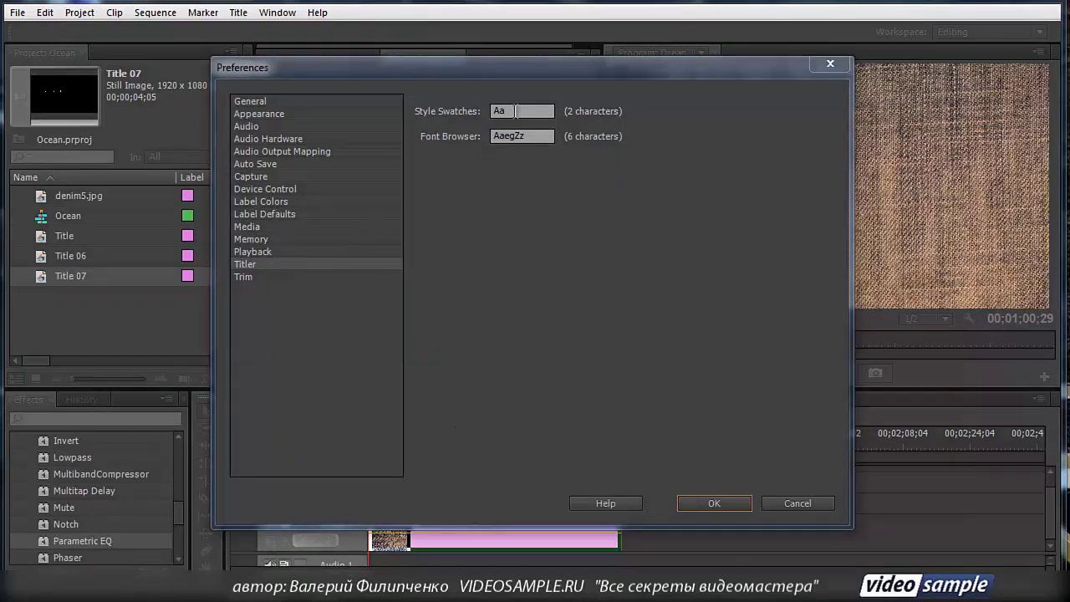
{"action": "left_click", "coordinate": [813, 502]}
Step: Reopen Title 07 and try italic and bold on the text, keeping it underlined in Arial Narrow
{"action": "left_click", "coordinate": [38, 284]}
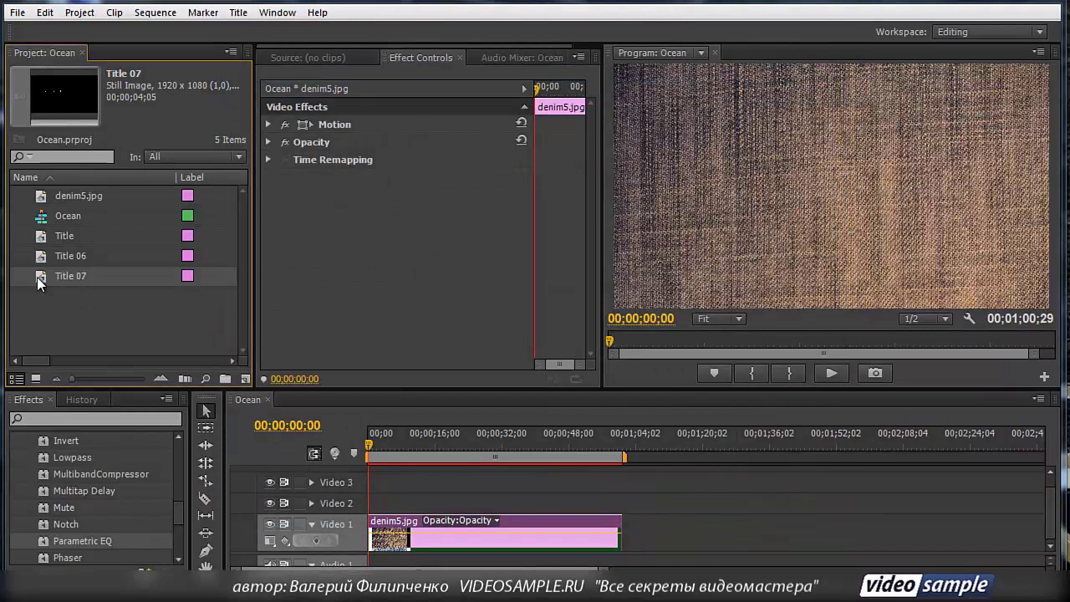
{"action": "double_click", "coordinate": [38, 277]}
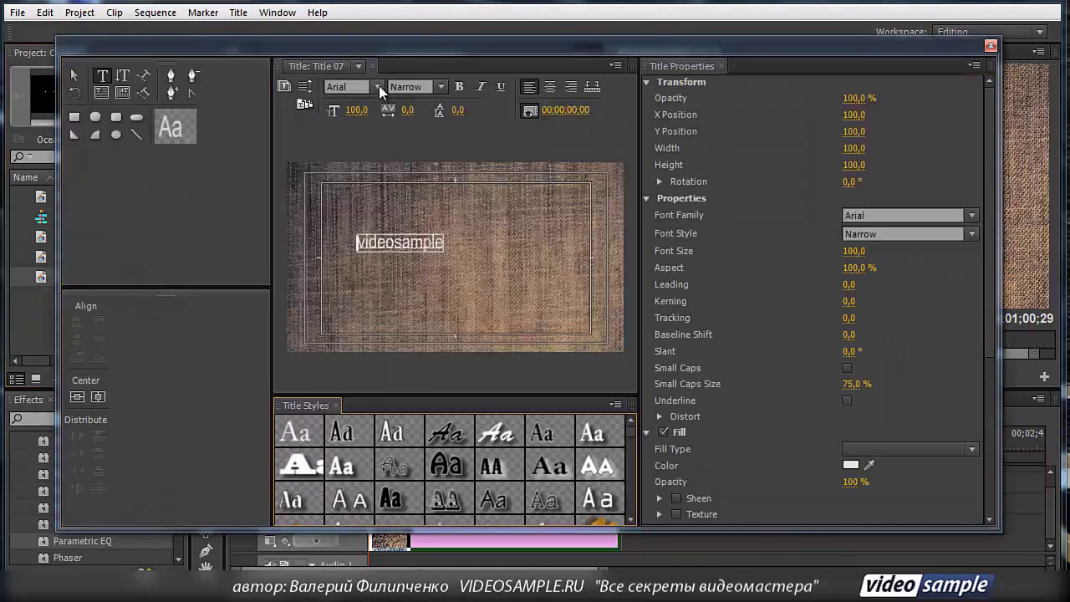
{"action": "left_click", "coordinate": [442, 87]}
{"action": "left_click", "coordinate": [425, 166]}
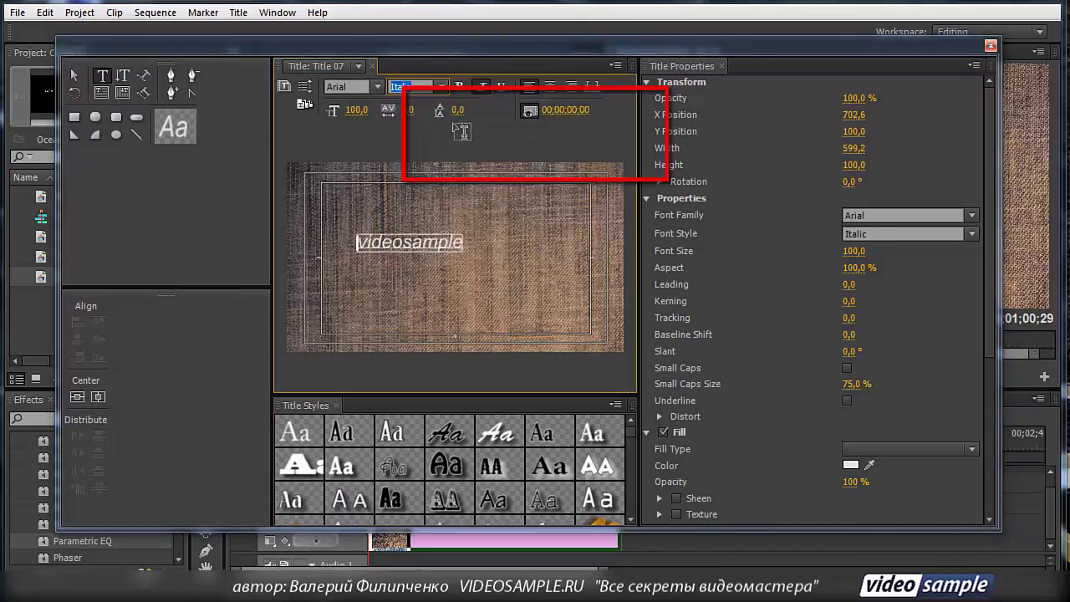
{"action": "left_click", "coordinate": [459, 87]}
{"action": "left_click", "coordinate": [482, 88]}
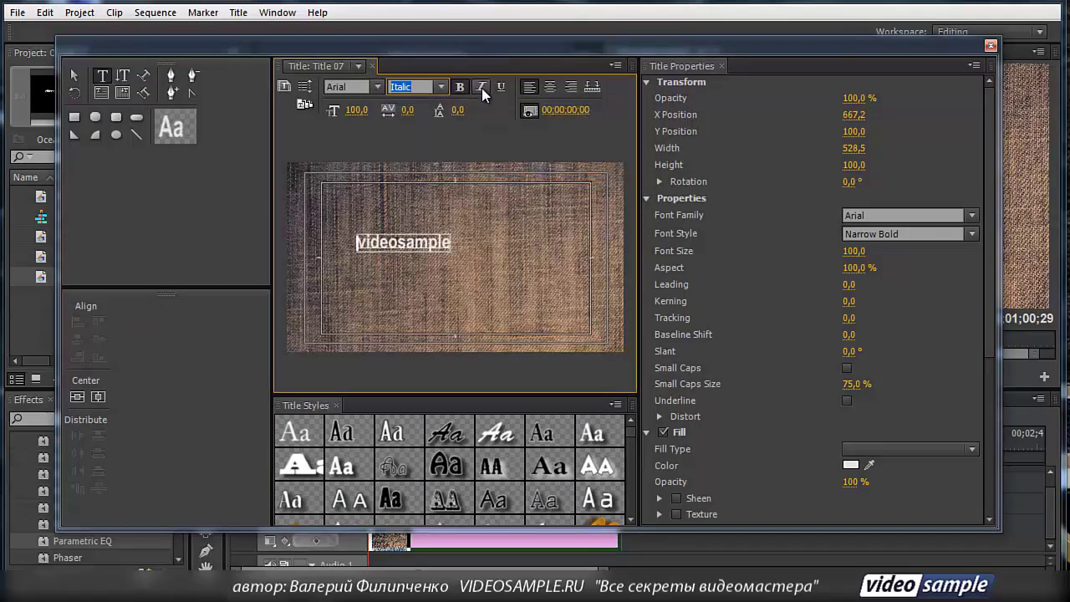
{"action": "left_click", "coordinate": [501, 87]}
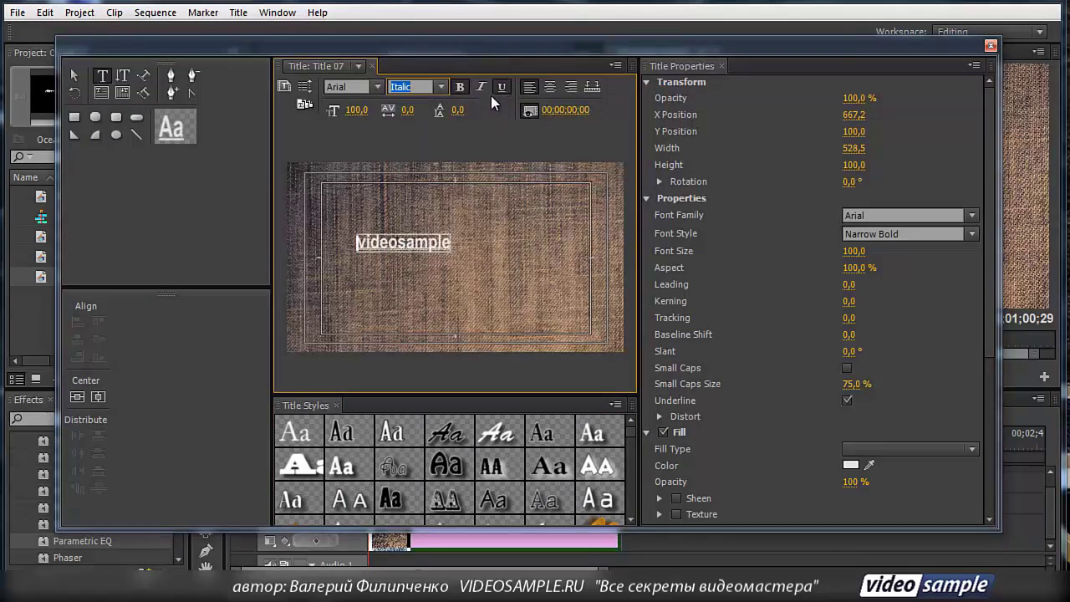
{"action": "left_click", "coordinate": [460, 86]}
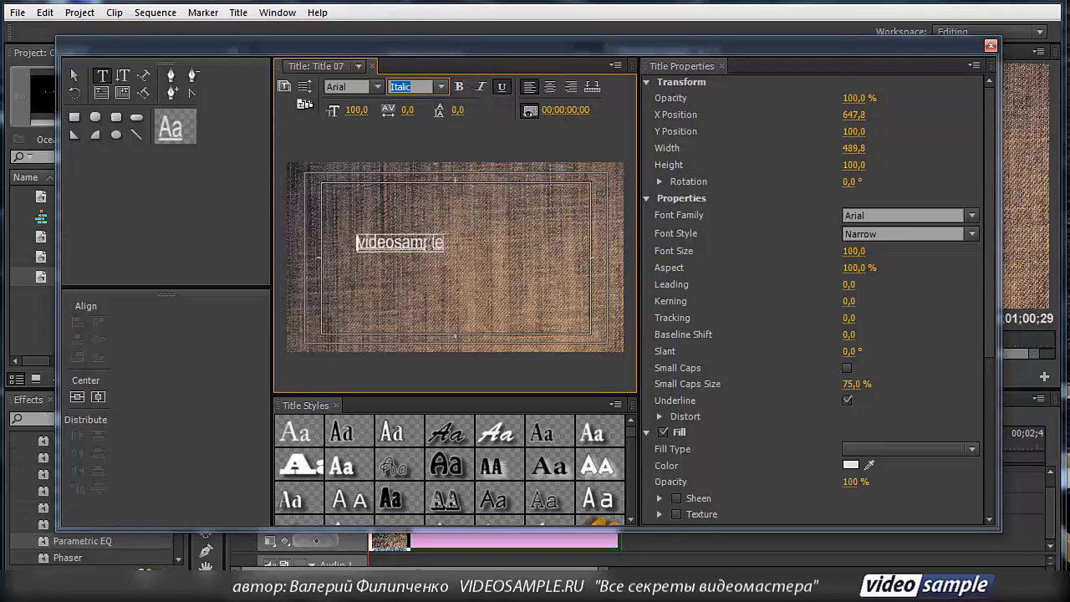
Step: Enlarge the text to font size 233.4 with kerning 3.0 and leading 8.0, and add a second "videosample" line
{"action": "left_click", "coordinate": [74, 75]}
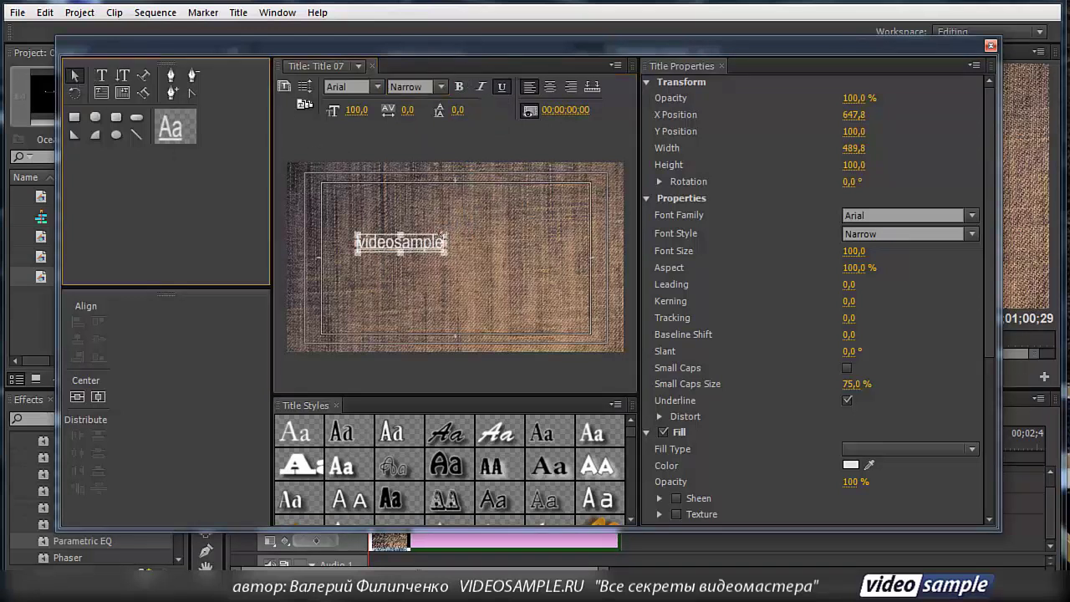
{"action": "left_click_drag", "start_coordinate": [446, 235], "coordinate": [553, 220]}
{"action": "left_click_drag", "start_coordinate": [560, 213], "coordinate": [555, 217]}
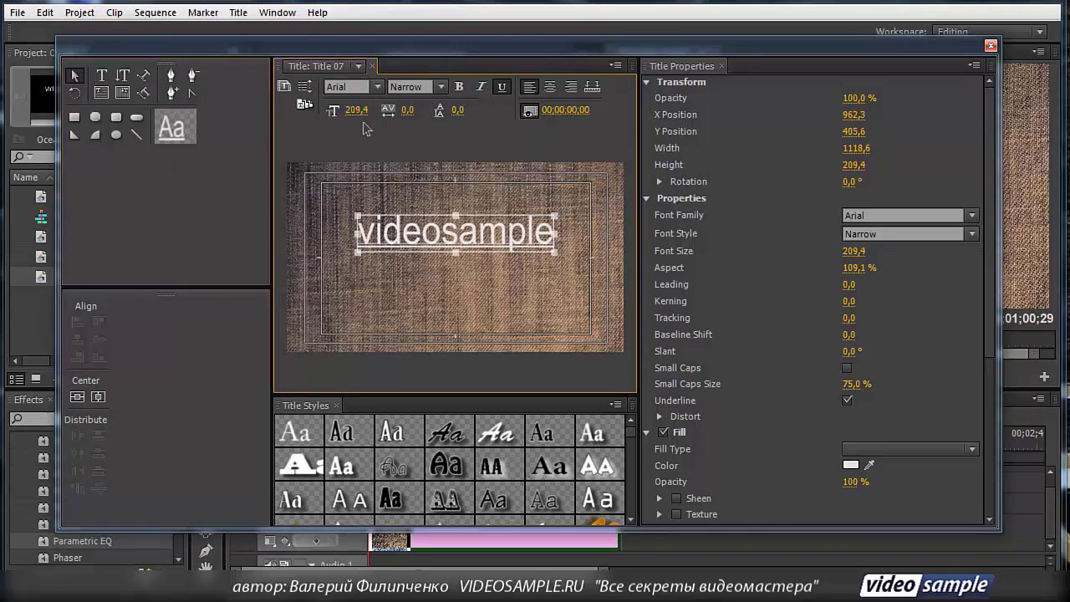
{"action": "left_click_drag", "start_coordinate": [338, 115], "coordinate": [469, 167]}
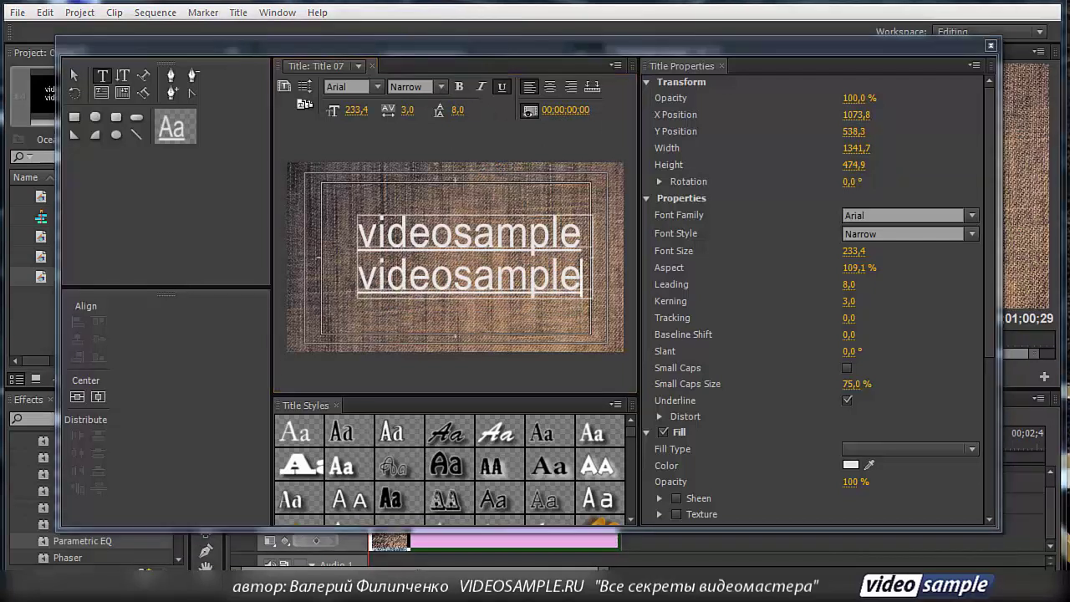
Step: Try centre and right alignment on the second text line and return it to left alignment
{"action": "left_click", "coordinate": [549, 86]}
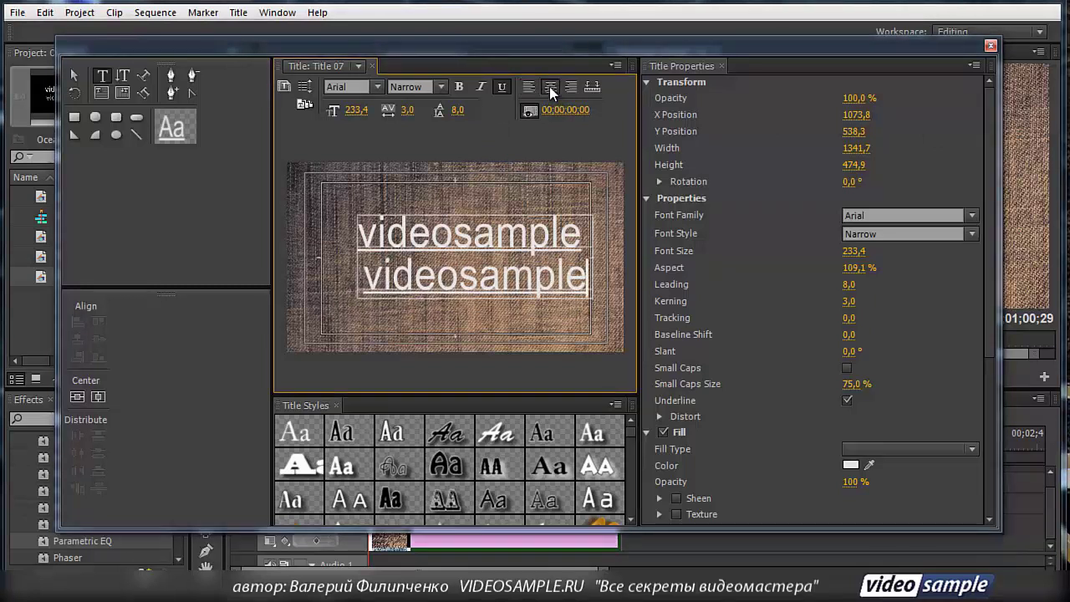
{"action": "left_click", "coordinate": [571, 86]}
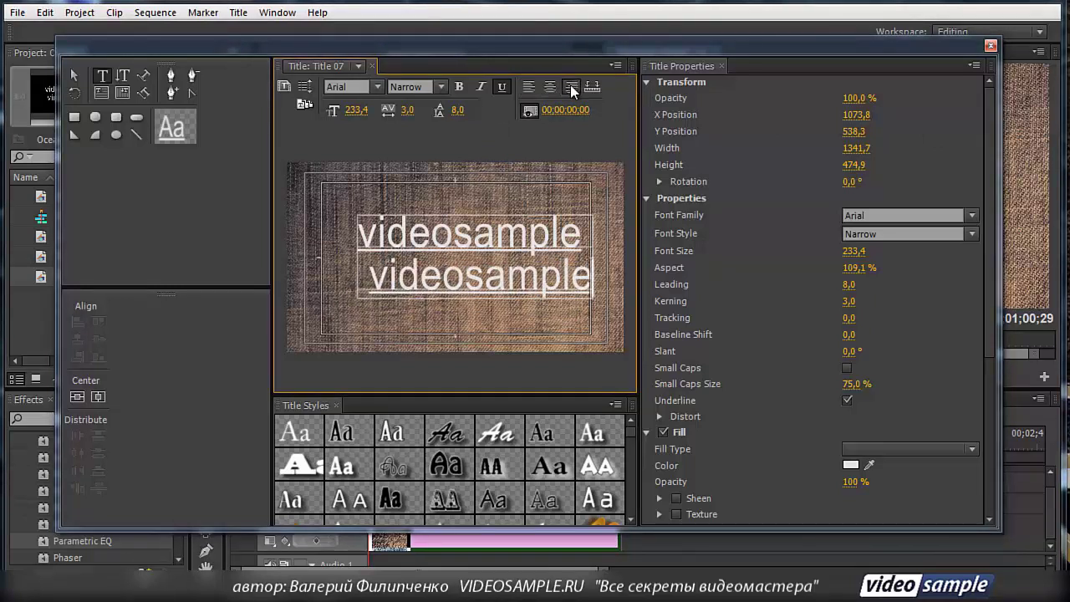
{"action": "left_click", "coordinate": [530, 87]}
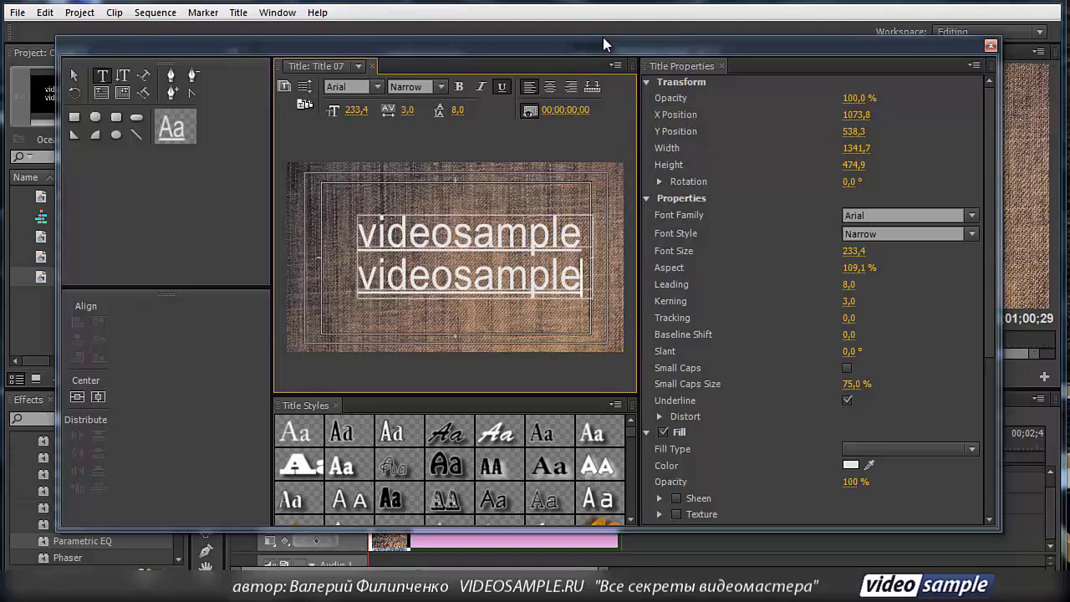
Step: Move the sequence playhead to 00;00;24;23 and return to the title editor
{"action": "left_click_drag", "start_coordinate": [603, 41], "coordinate": [628, 112]}
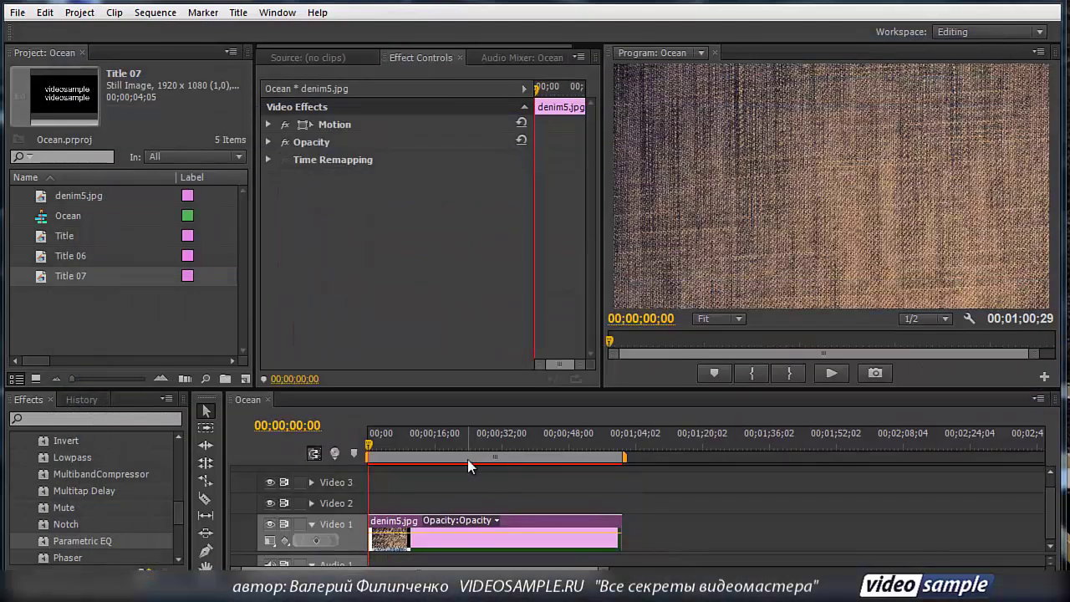
{"action": "left_click", "coordinate": [490, 445]}
{"action": "left_click_drag", "start_coordinate": [489, 446], "coordinate": [471, 445]}
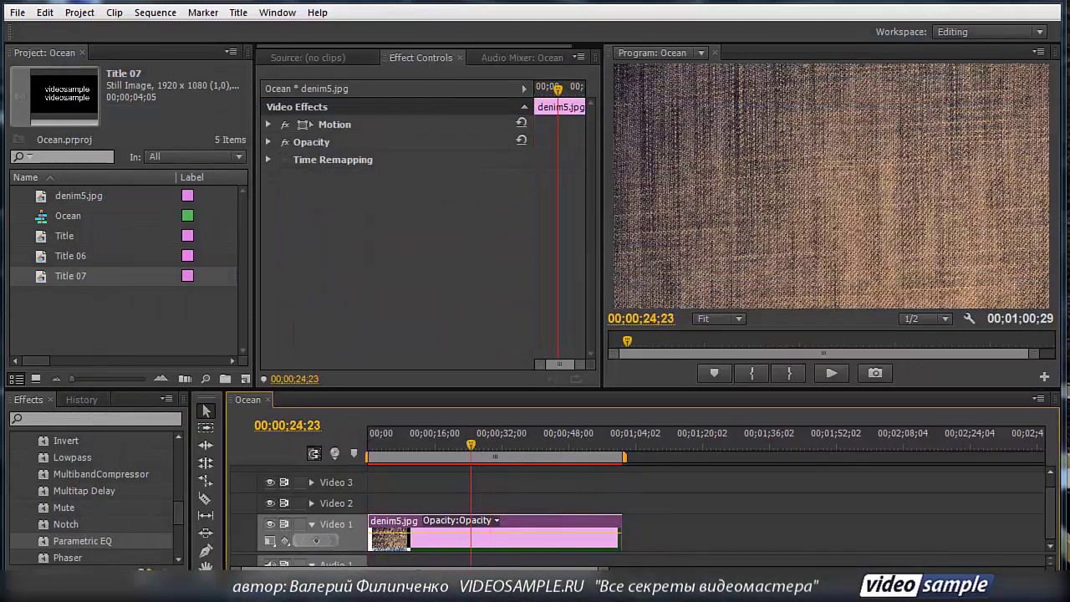
{"action": "key", "text": "alt+Tab"}
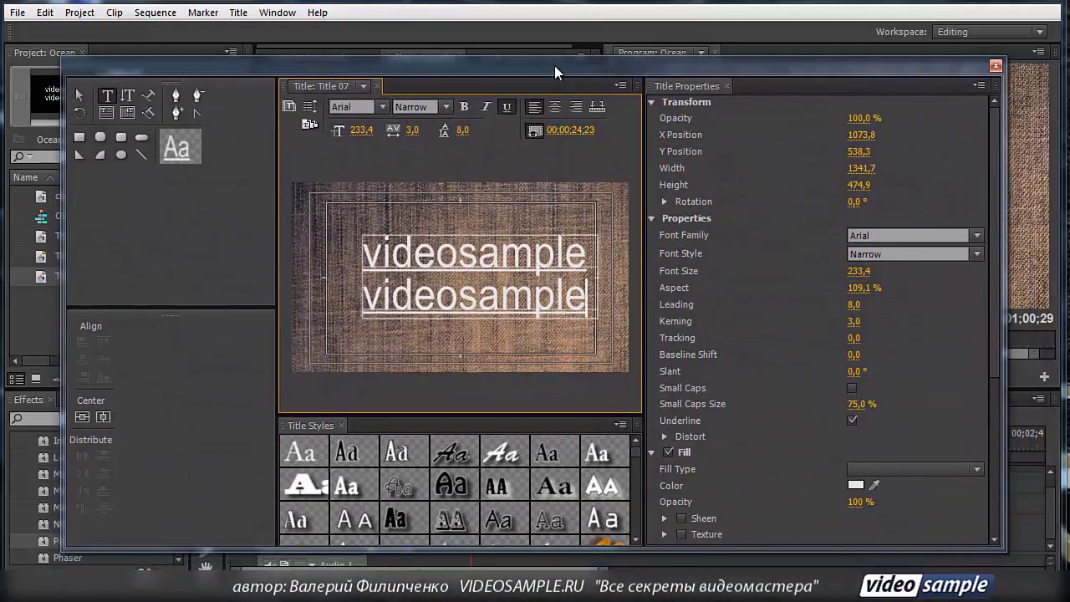
Step: Hide the background video, move the text block to about X 983.3, Y 505.0, and show the background video again
{"action": "left_click", "coordinate": [533, 131]}
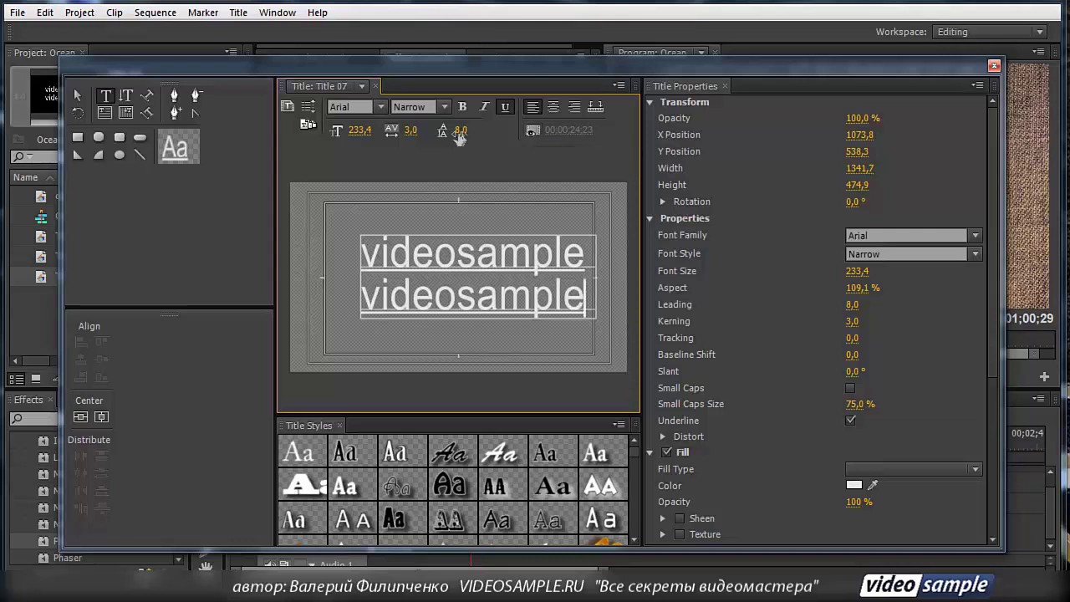
{"action": "left_click", "coordinate": [76, 92]}
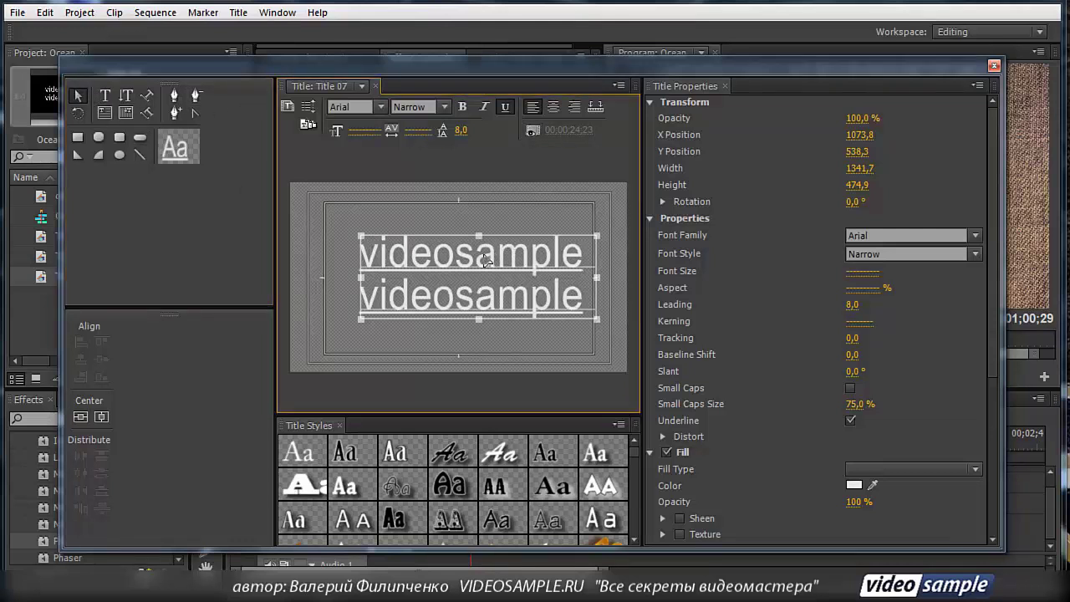
{"action": "mouse_move", "coordinate": [504, 260]}
{"action": "left_mouse_down"}
{"action": "mouse_move", "coordinate": [483, 256]}
{"action": "mouse_move", "coordinate": [486, 249]}
{"action": "left_mouse_up"}
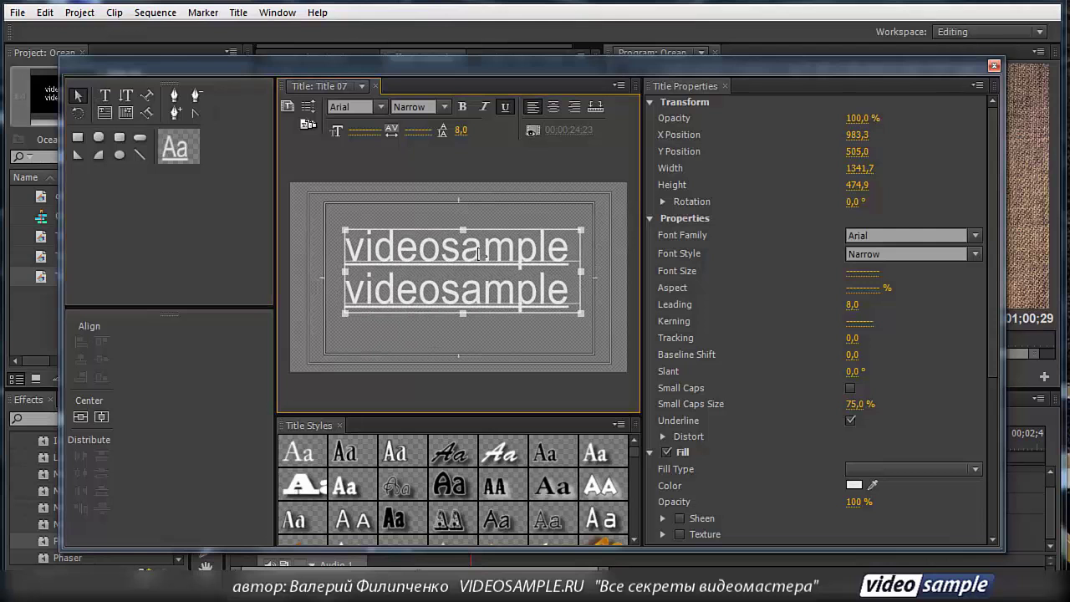
{"action": "left_click", "coordinate": [533, 130]}
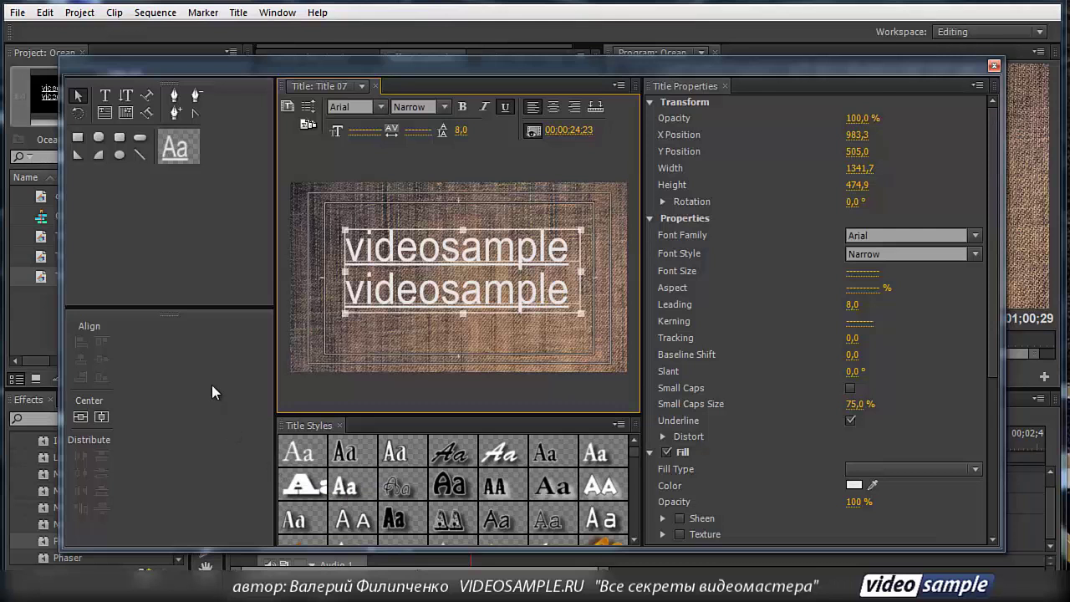
Step: Centre the text block vertically and horizontally in the frame and try several preset title styles on it, including the Brush Script Std one
{"action": "left_click", "coordinate": [82, 415]}
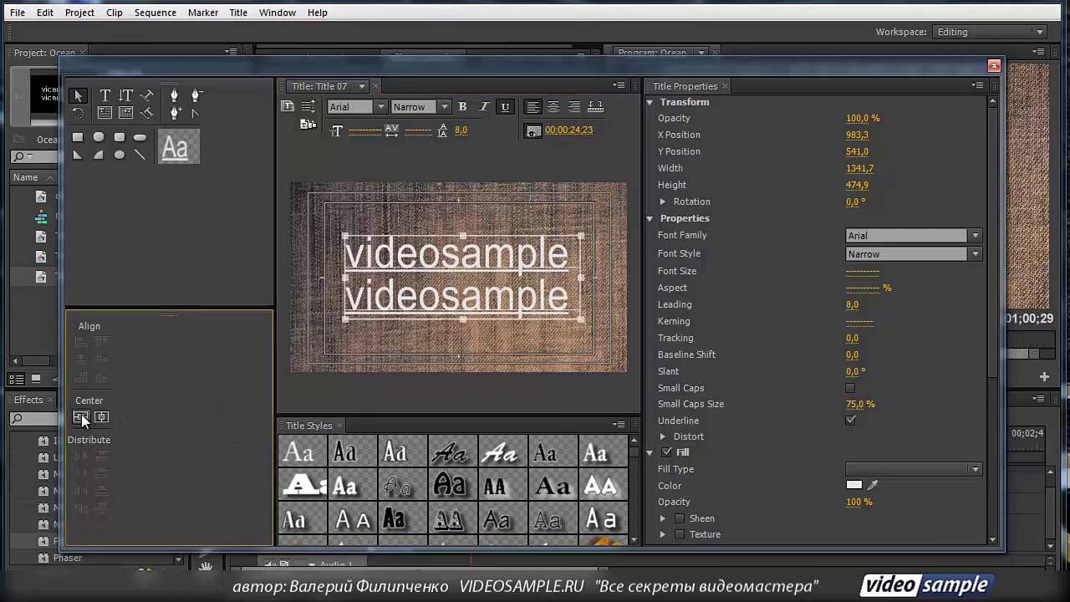
{"action": "left_click", "coordinate": [100, 415]}
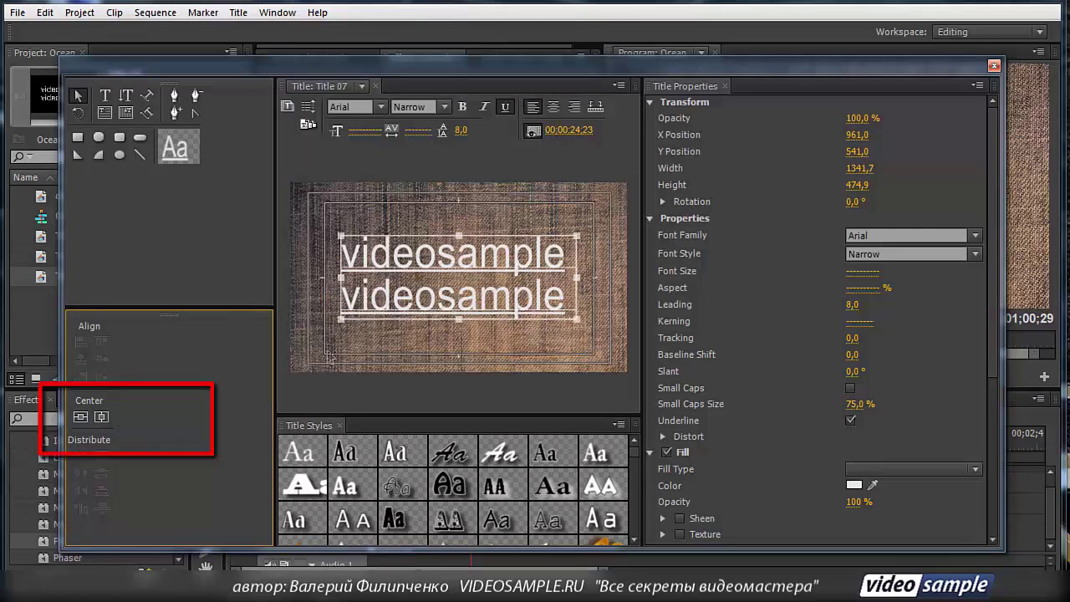
{"action": "left_click", "coordinate": [306, 455]}
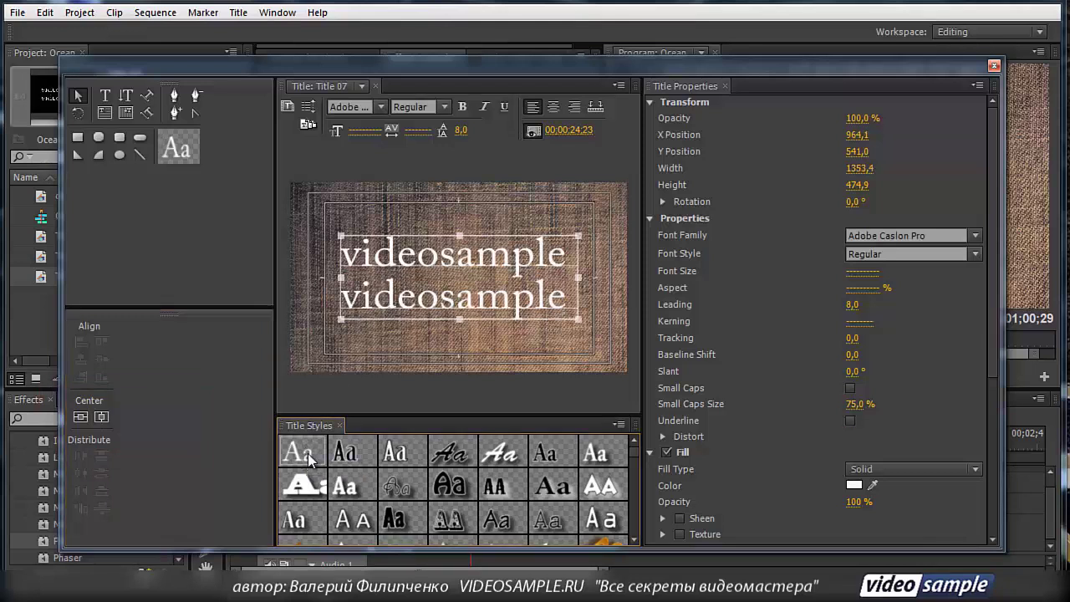
{"action": "left_click", "coordinate": [338, 454]}
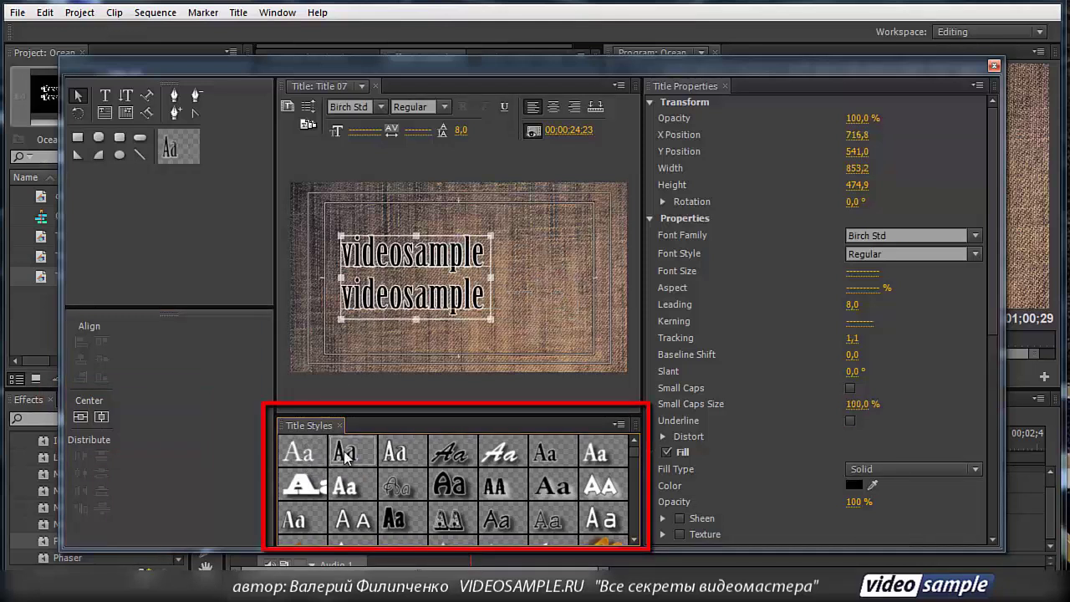
{"action": "left_click", "coordinate": [450, 456]}
{"action": "left_click", "coordinate": [497, 462]}
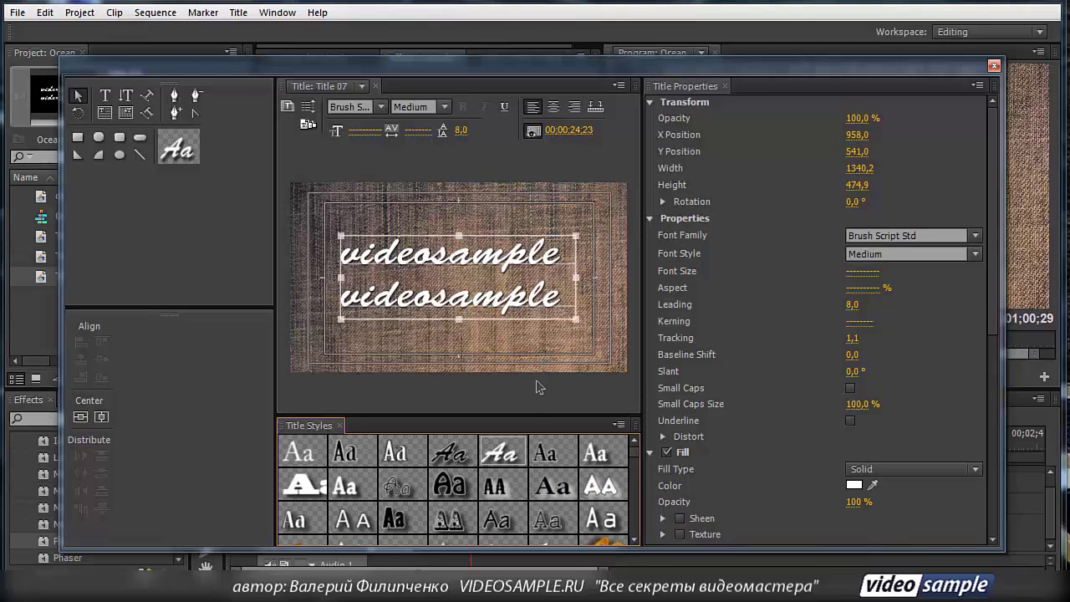
{"action": "left_click", "coordinate": [455, 485]}
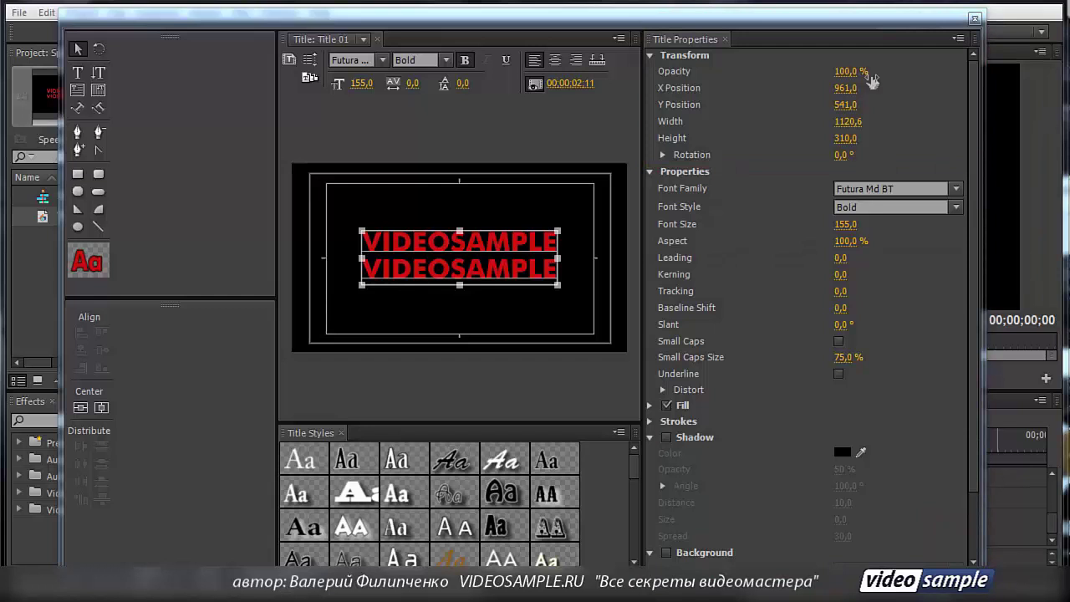
Step: Try changing the text's opacity, X position to 1010.0, Y position and other Transform values, undoing the changes
{"action": "left_click_drag", "start_coordinate": [847, 71], "coordinate": [1030, 101]}
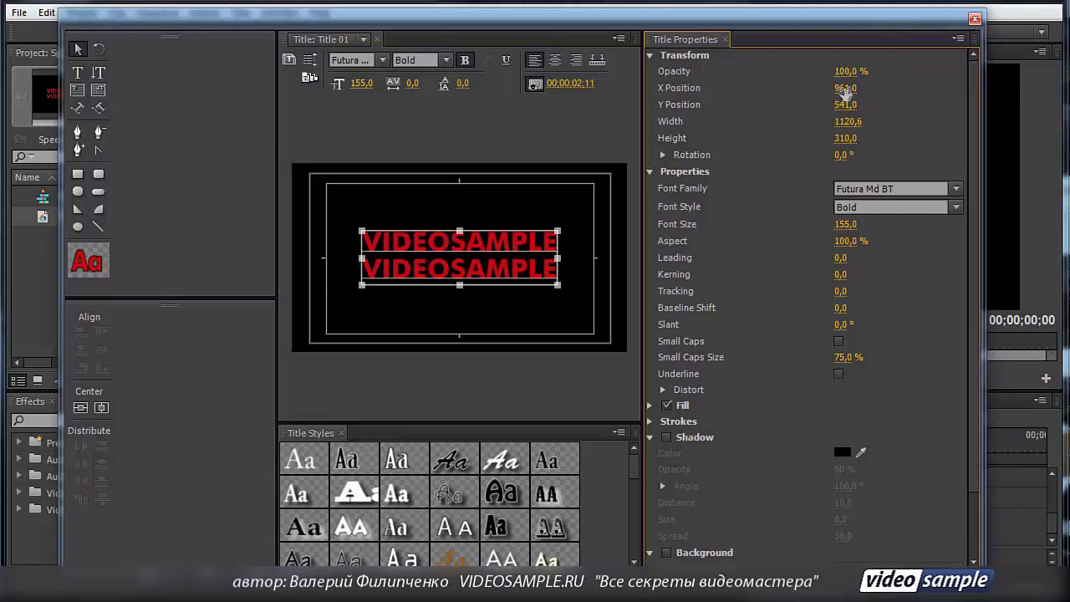
{"action": "mouse_move", "coordinate": [847, 93]}
{"action": "left_mouse_down"}
{"action": "mouse_move", "coordinate": [812, 95]}
{"action": "mouse_move", "coordinate": [889, 95]}
{"action": "mouse_move", "coordinate": [780, 101]}
{"action": "mouse_move", "coordinate": [836, 104]}
{"action": "left_mouse_up"}
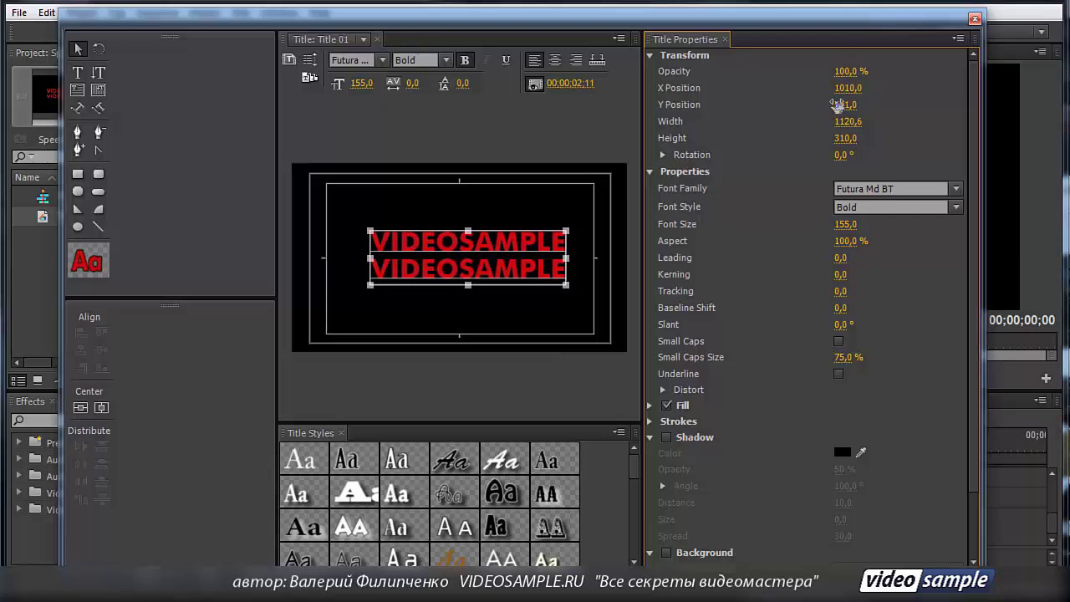
{"action": "key", "text": "ctrl+z"}
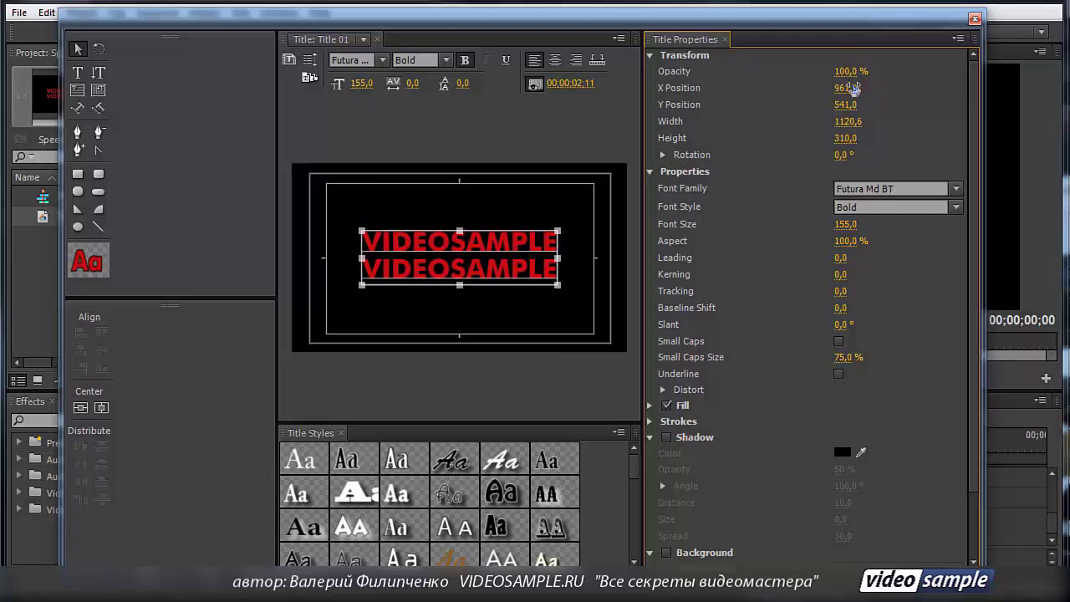
{"action": "left_click_drag", "start_coordinate": [844, 109], "coordinate": [711, 122]}
{"action": "key", "text": "ctrl+z"}
{"action": "left_click_drag", "start_coordinate": [889, 125], "coordinate": [843, 155]}
Step: Collapse the Transform properties and examine the available font families and font styles for the text
{"action": "left_click", "coordinate": [650, 55]}
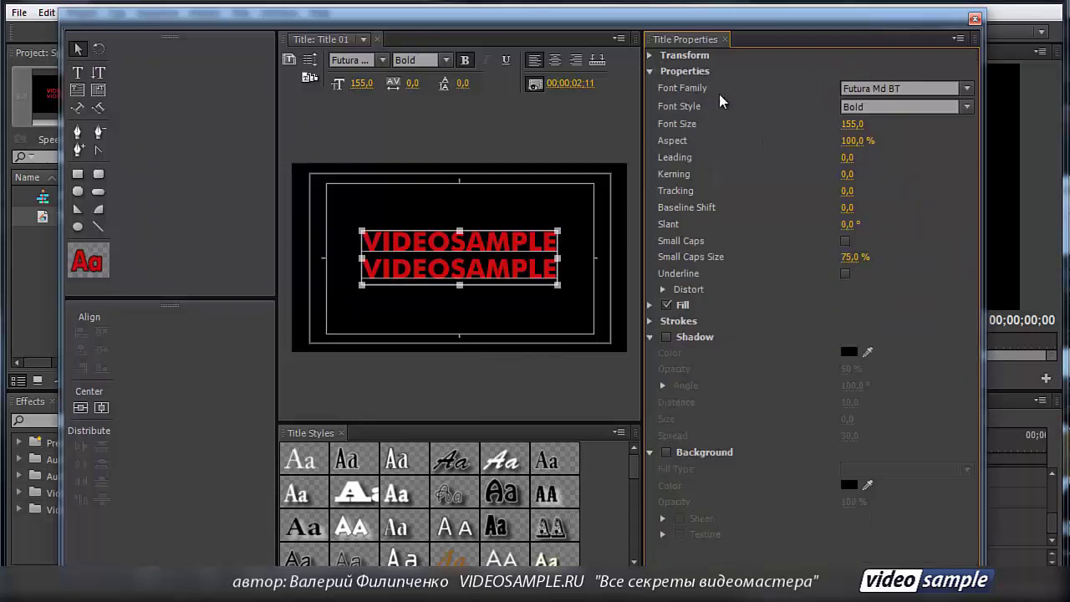
{"action": "left_click", "coordinate": [967, 89]}
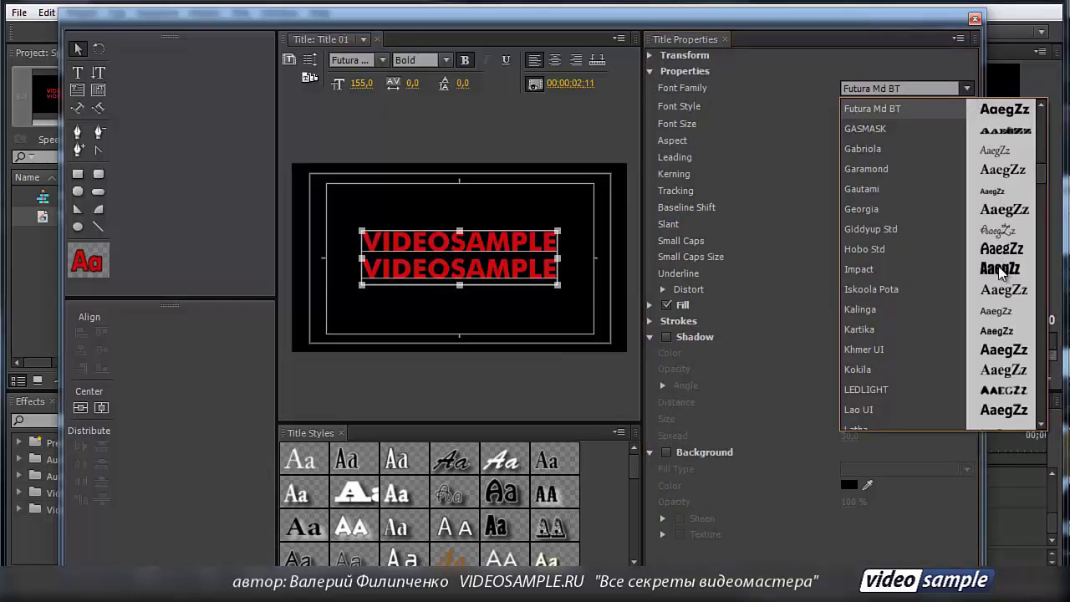
{"action": "left_click", "coordinate": [967, 88]}
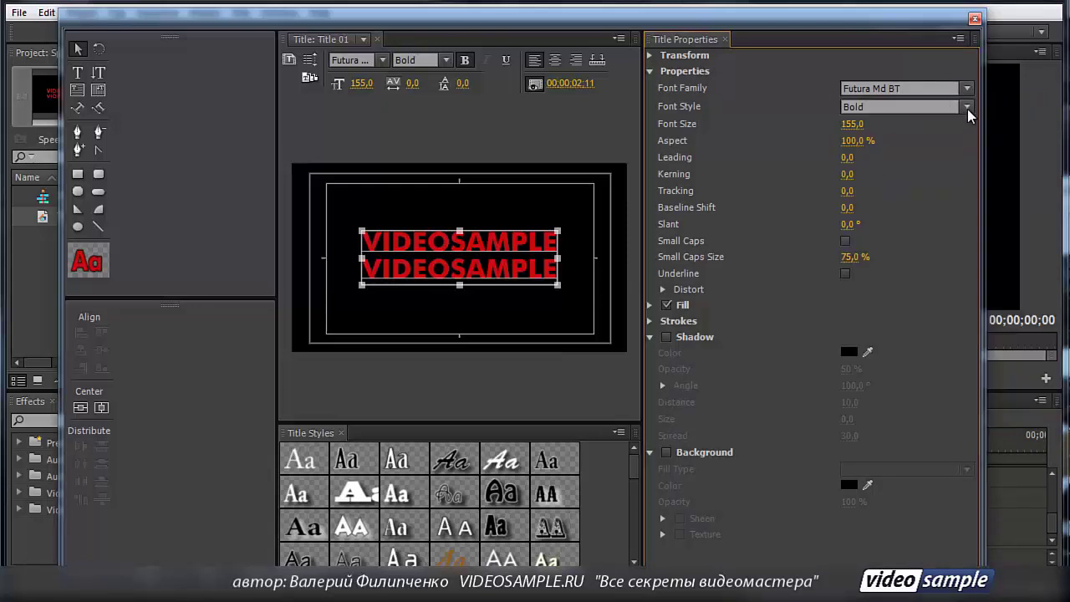
{"action": "left_click", "coordinate": [967, 107]}
{"action": "left_click", "coordinate": [914, 75]}
Step: Try changing the text's font size, aspect to 159% and leading, undoing the changes
{"action": "left_click_drag", "start_coordinate": [851, 125], "coordinate": [907, 143]}
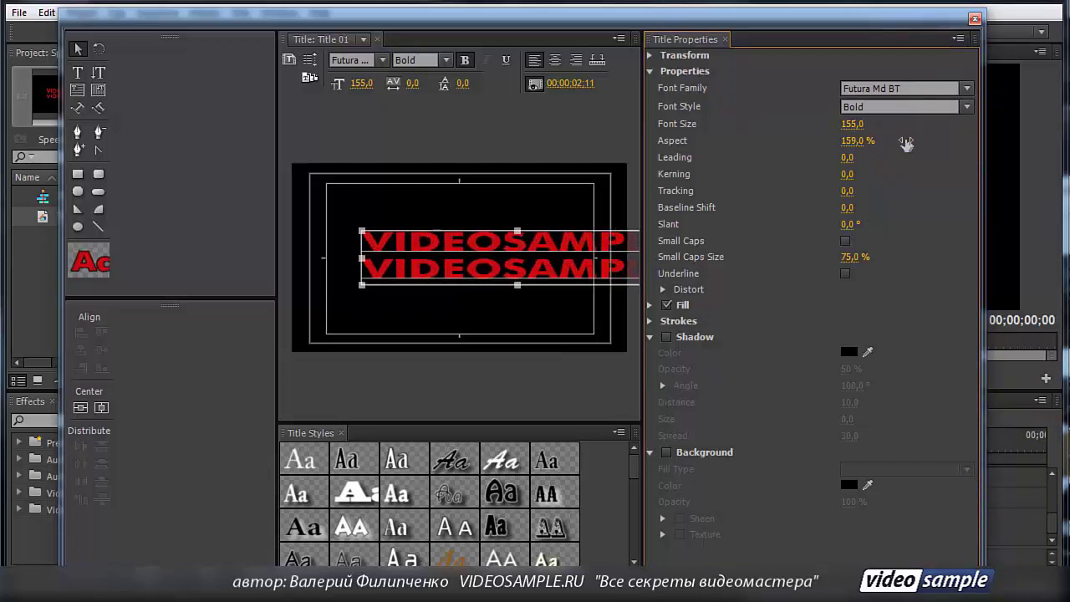
{"action": "key", "text": "ctrl+z"}
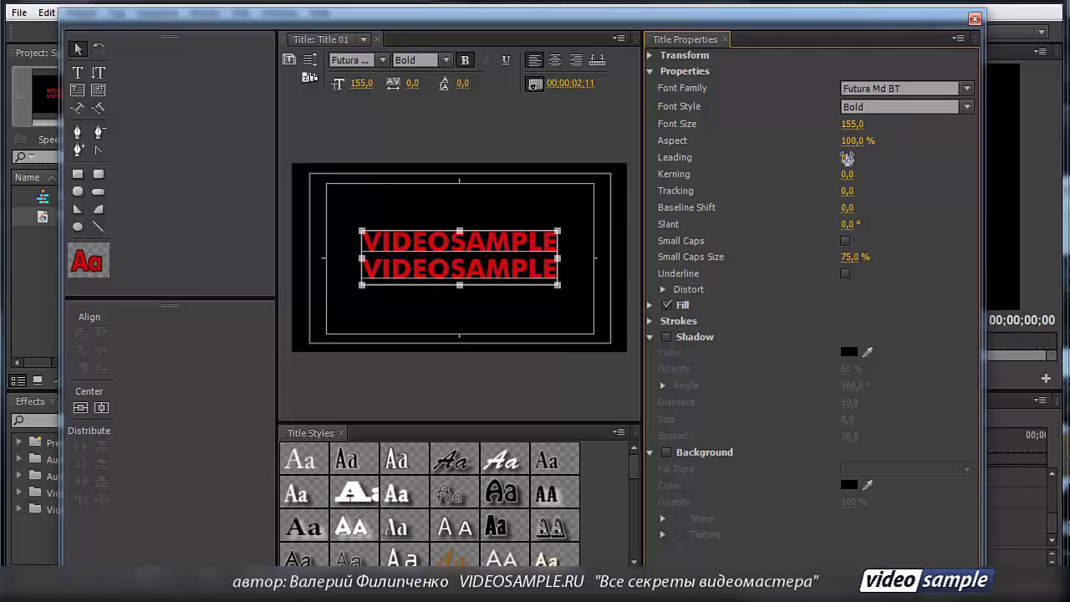
{"action": "left_click_drag", "start_coordinate": [847, 157], "coordinate": [940, 169]}
{"action": "key", "text": "ctrl+z"}
Step: Place the text cursor between VIDEO and SAMPLE in the first line, try kerning and a tracking of 24.0, and undo both
{"action": "left_click", "coordinate": [79, 78]}
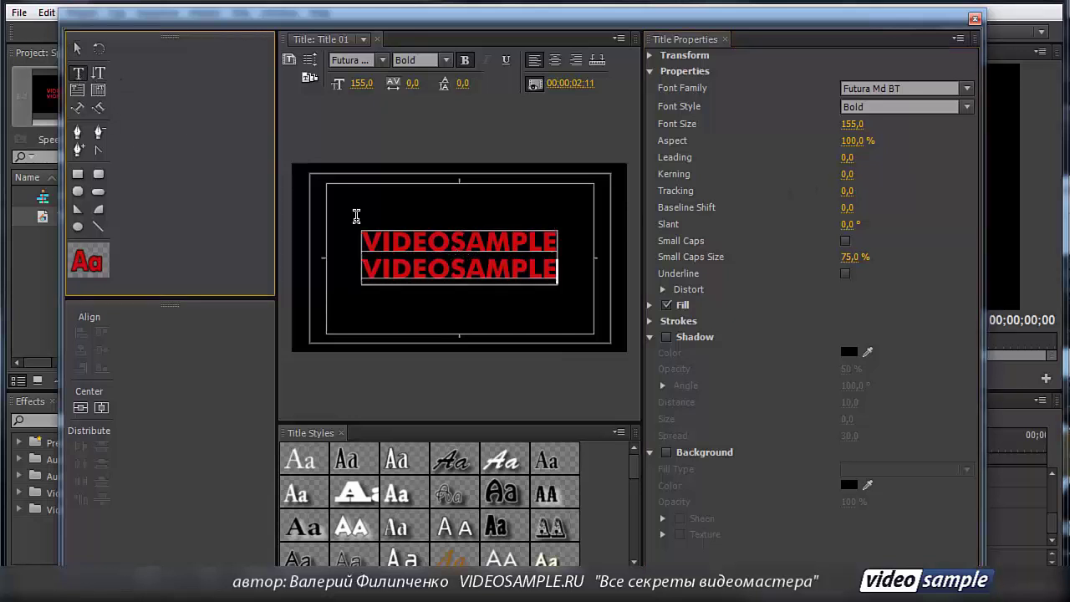
{"action": "left_click", "coordinate": [450, 242]}
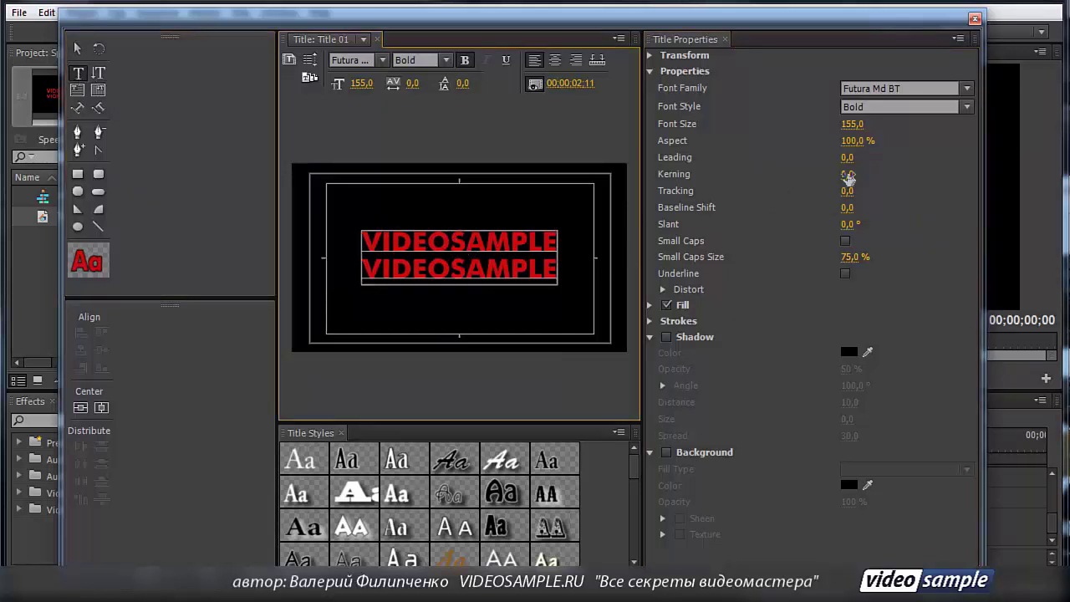
{"action": "left_click_drag", "start_coordinate": [847, 178], "coordinate": [883, 203]}
{"action": "key", "text": "ctrl+z"}
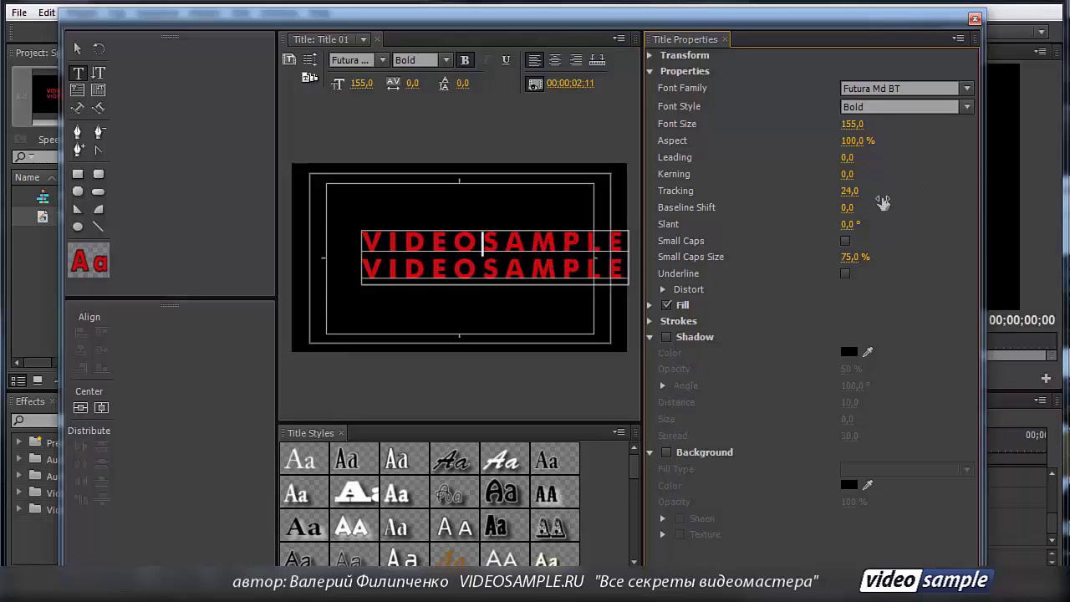
{"action": "key", "text": "ctrl+z"}
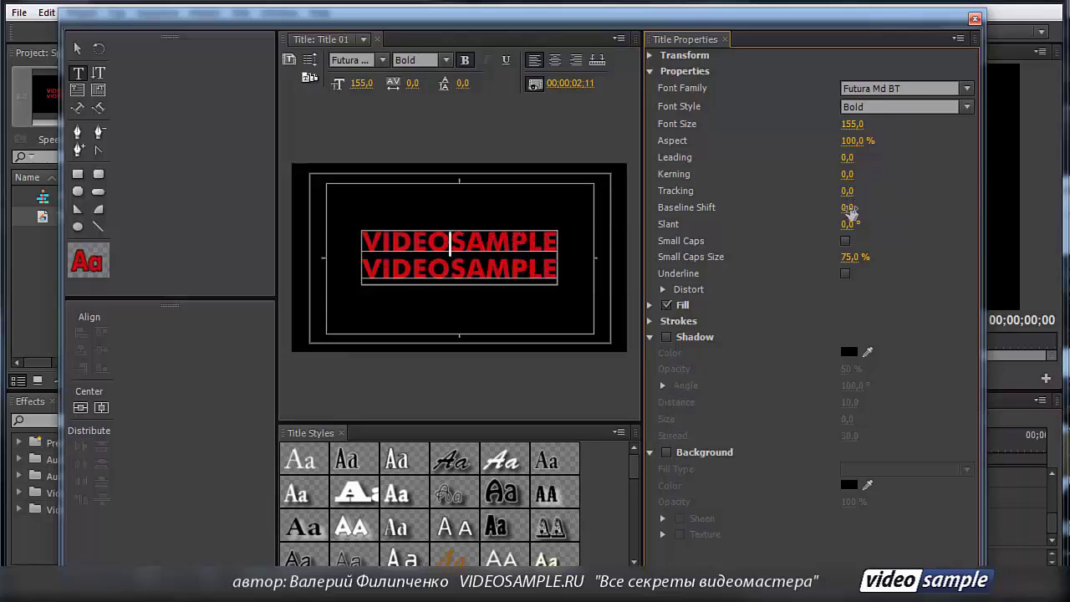
Step: Try baseline shift and slant on the text, toggle small caps on and off, and restore the original settings
{"action": "left_click_drag", "start_coordinate": [852, 208], "coordinate": [851, 234]}
{"action": "left_click", "coordinate": [845, 241]}
{"action": "left_click", "coordinate": [846, 242]}
{"action": "left_click", "coordinate": [845, 241]}
{"action": "left_click", "coordinate": [845, 242]}
Step: Set the small caps size to 74% and toggle small caps on and off
{"action": "left_click_drag", "start_coordinate": [847, 261], "coordinate": [883, 264]}
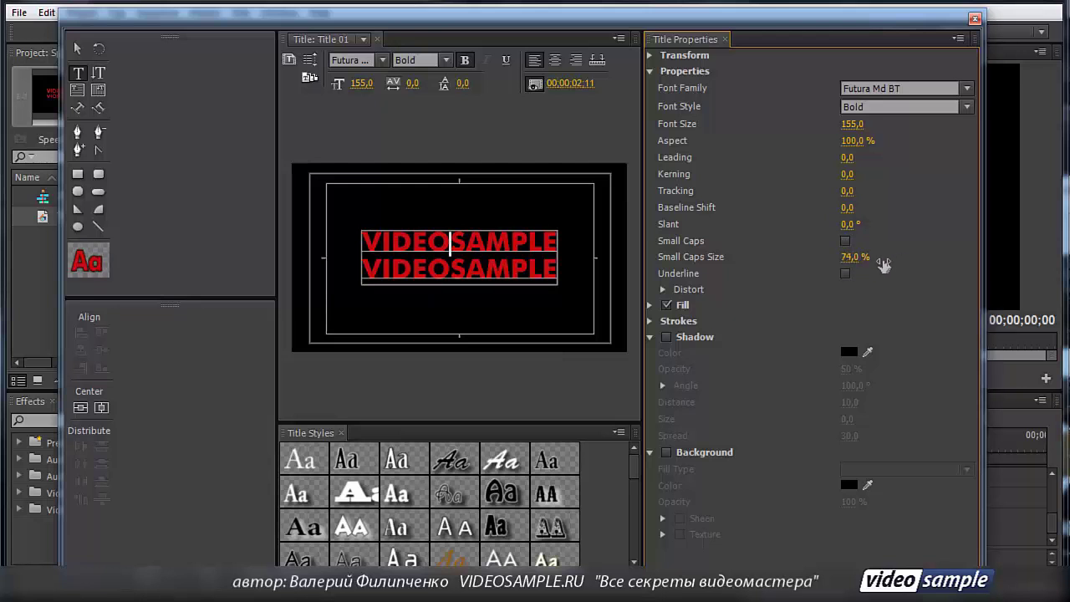
{"action": "left_click", "coordinate": [844, 241]}
{"action": "left_click", "coordinate": [846, 242]}
Step: Toggle underline on and off, try X and Y distortion including 81% on Y, and restore the undistorted text
{"action": "left_click", "coordinate": [846, 276]}
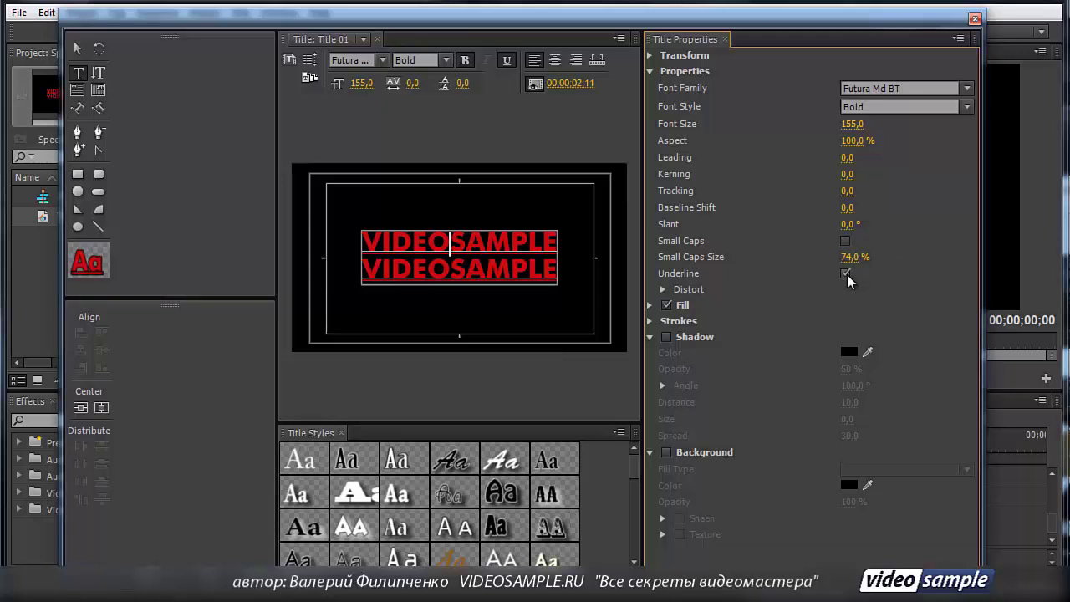
{"action": "left_click", "coordinate": [846, 274]}
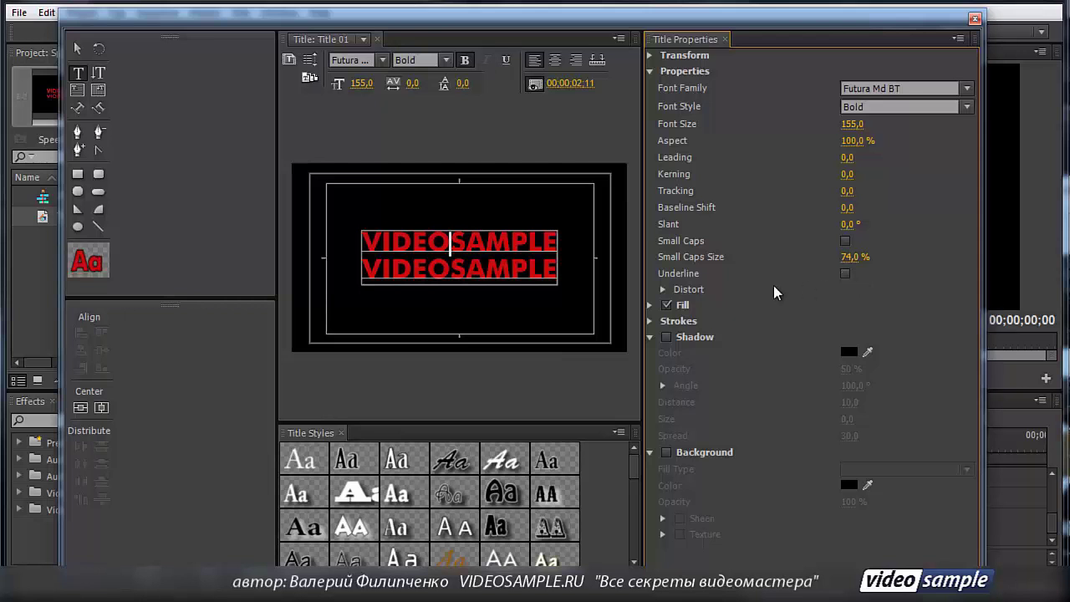
{"action": "left_click", "coordinate": [662, 290]}
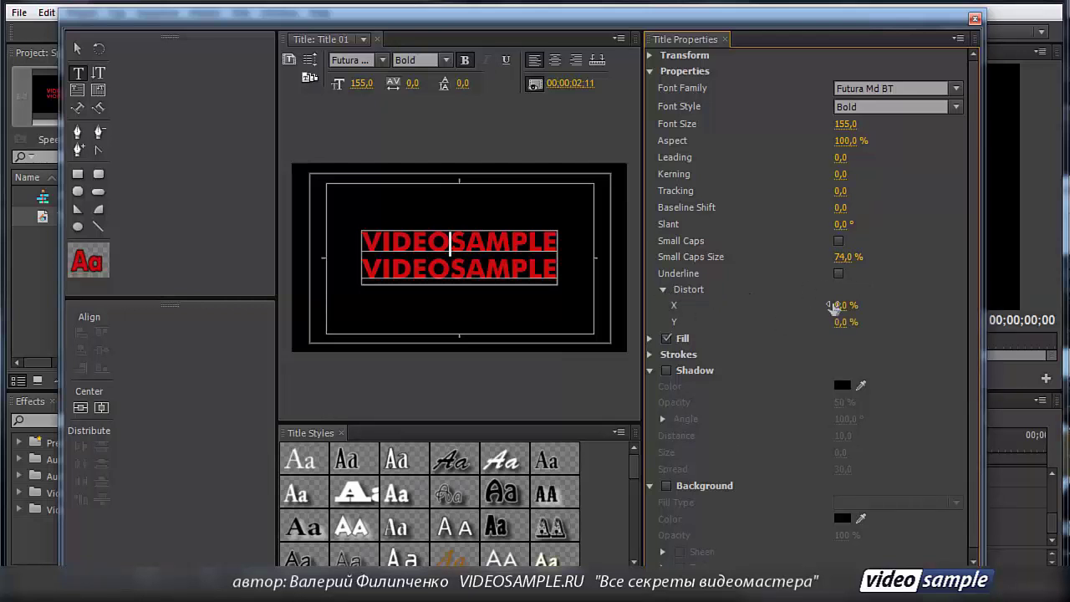
{"action": "left_click_drag", "start_coordinate": [842, 306], "coordinate": [878, 332]}
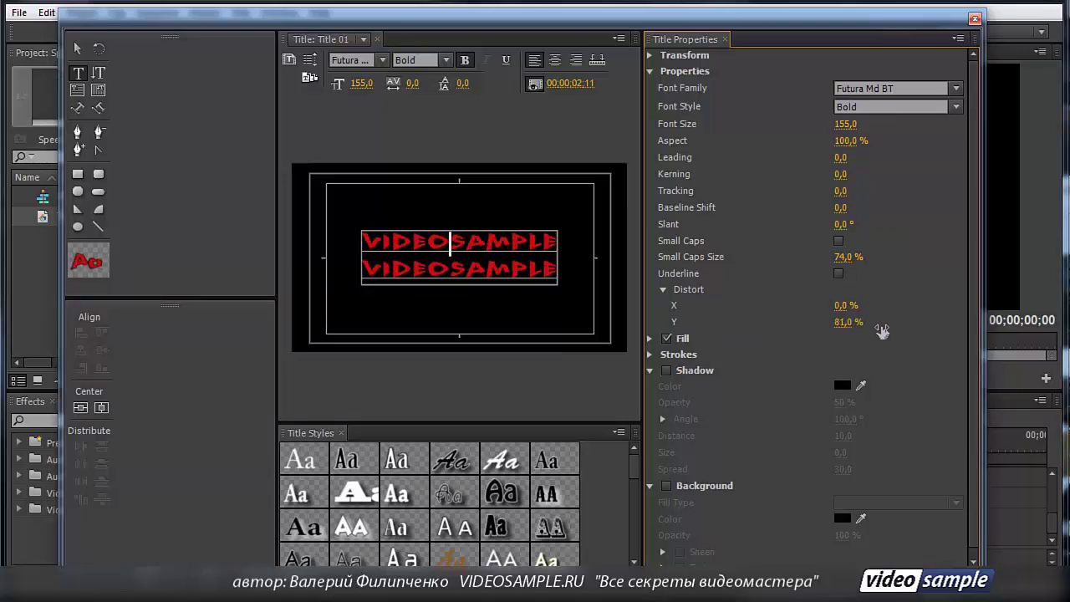
{"action": "left_click", "coordinate": [663, 289]}
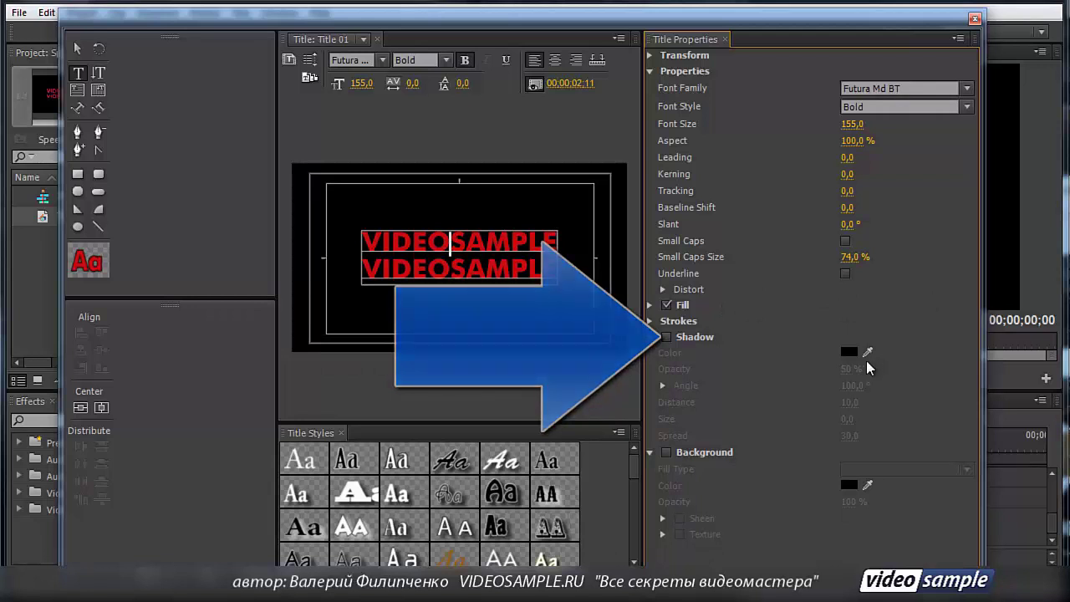
Step: Enable the text's shadow and set its color to red B41515
{"action": "left_click", "coordinate": [666, 337]}
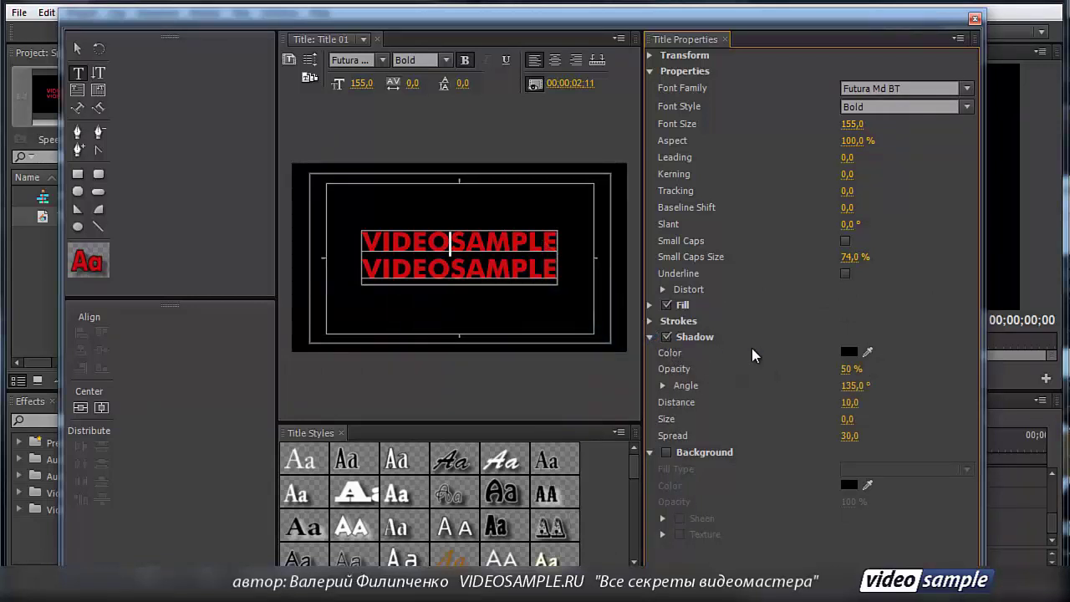
{"action": "left_click", "coordinate": [848, 353]}
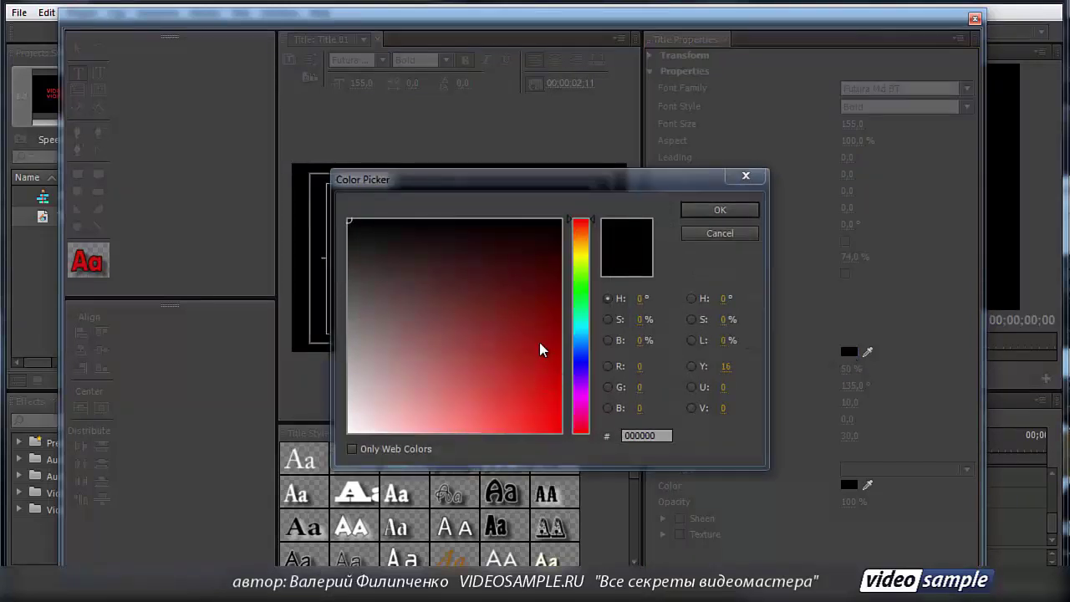
{"action": "left_click", "coordinate": [536, 370]}
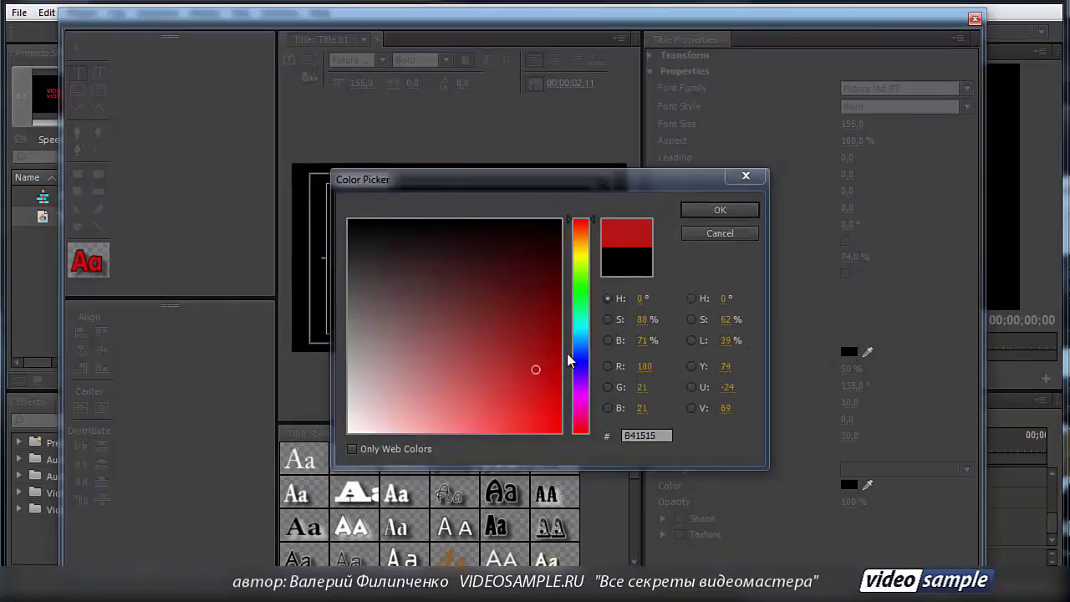
{"action": "left_click", "coordinate": [698, 209]}
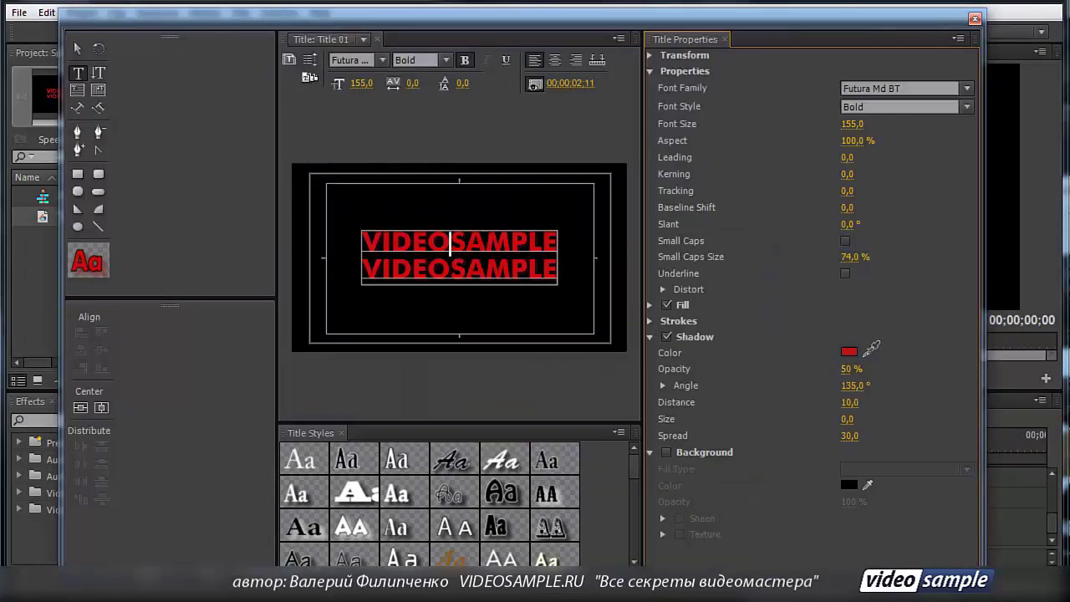
Step: Sample the shadow color from the title's black background and set the shadow opacity to 53%
{"action": "left_click", "coordinate": [870, 350]}
{"action": "left_click", "coordinate": [585, 312]}
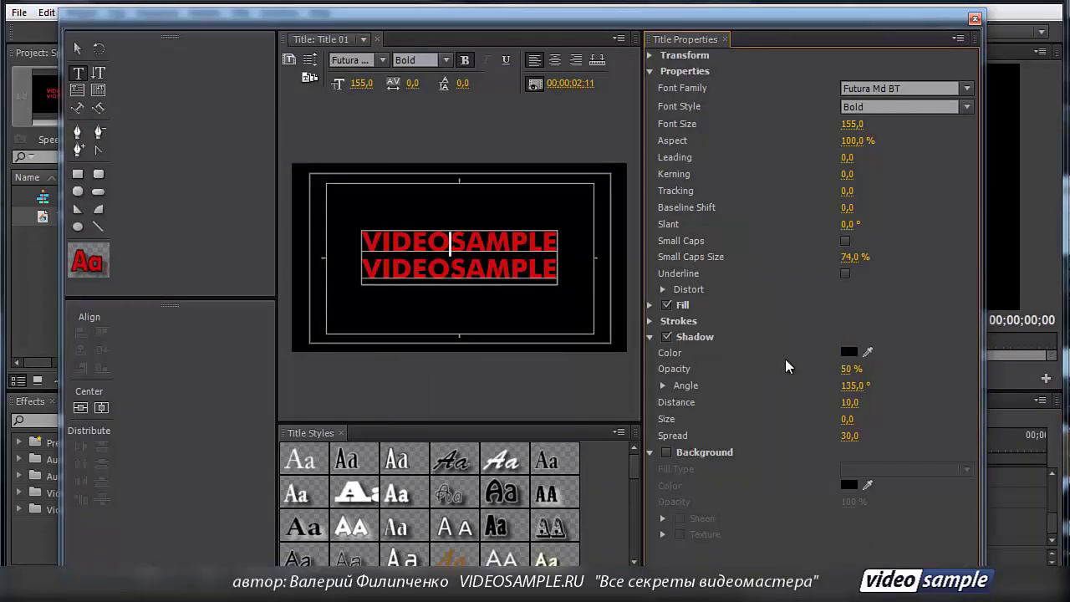
{"action": "left_click_drag", "start_coordinate": [849, 369], "coordinate": [897, 383]}
Step: Change the shadow color to white
{"action": "left_click", "coordinate": [849, 353]}
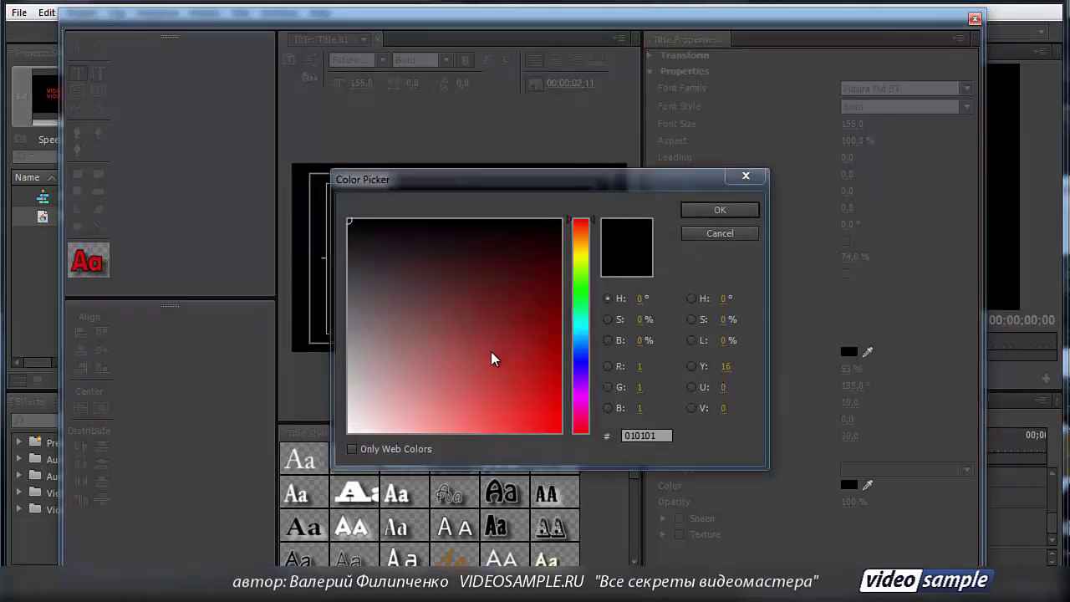
{"action": "left_click", "coordinate": [349, 433]}
{"action": "left_click", "coordinate": [718, 209]}
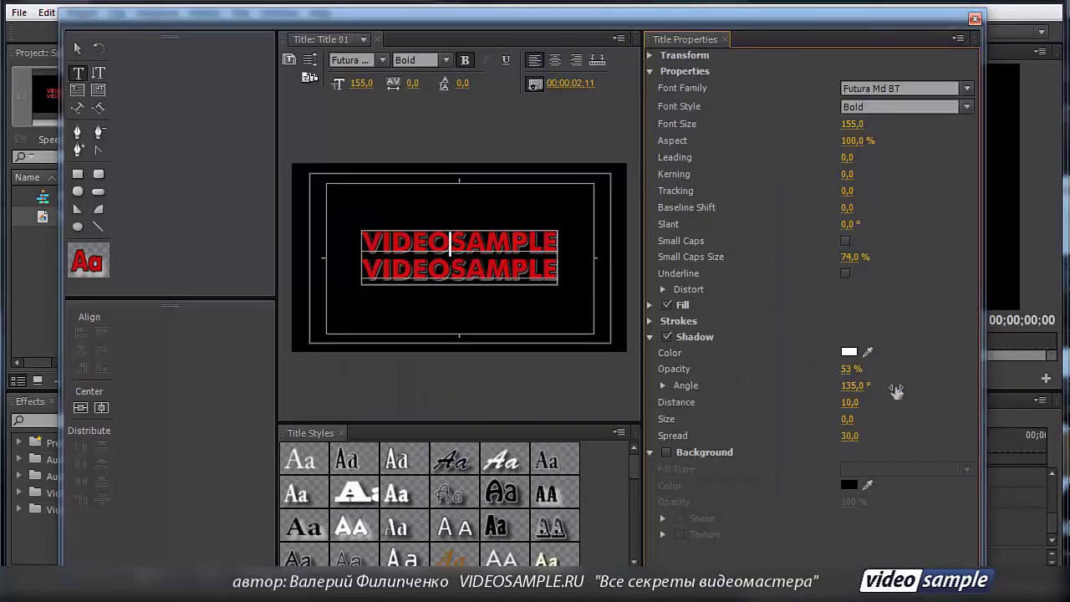
Step: Set the shadow's angle to -153°, distance to 24.0, size to 56.0 and spread to 100.0, and collapse the Shadow properties
{"action": "left_click_drag", "start_coordinate": [896, 391], "coordinate": [915, 418]}
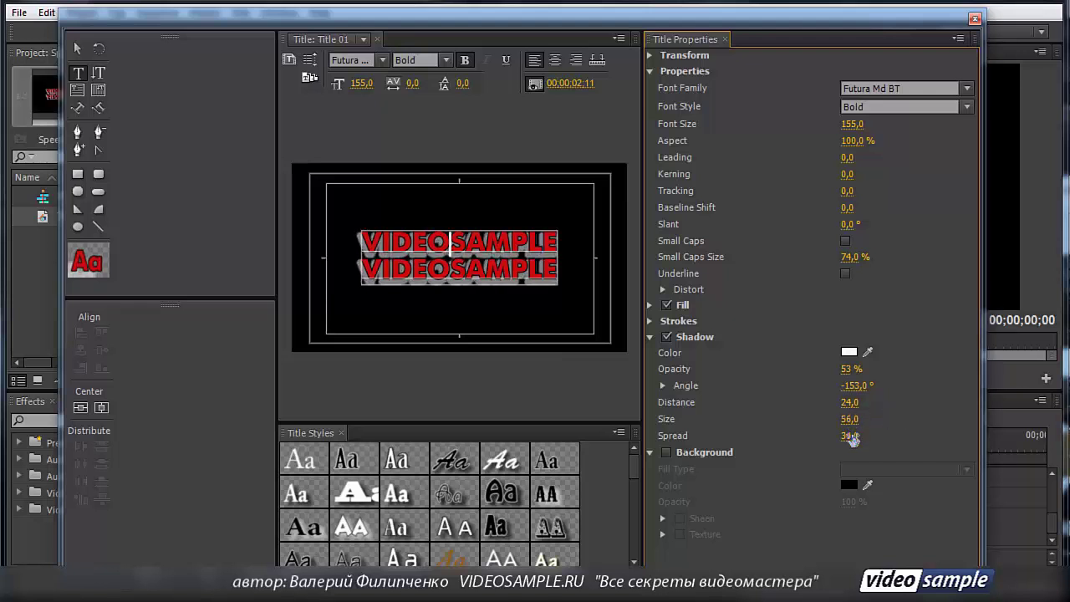
{"action": "left_click_drag", "start_coordinate": [851, 437], "coordinate": [960, 444]}
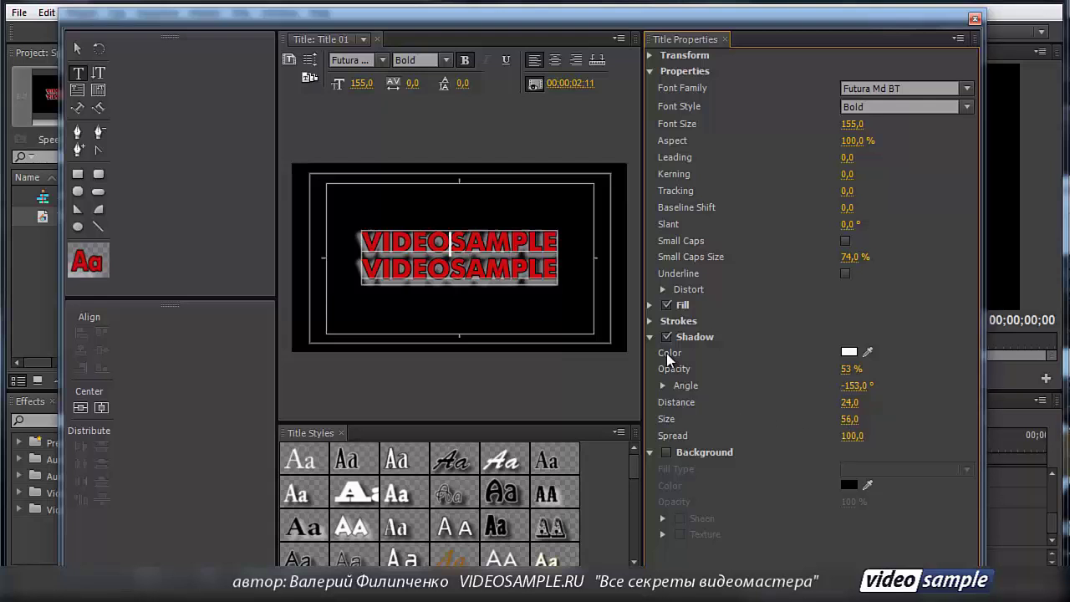
{"action": "left_click", "coordinate": [649, 337]}
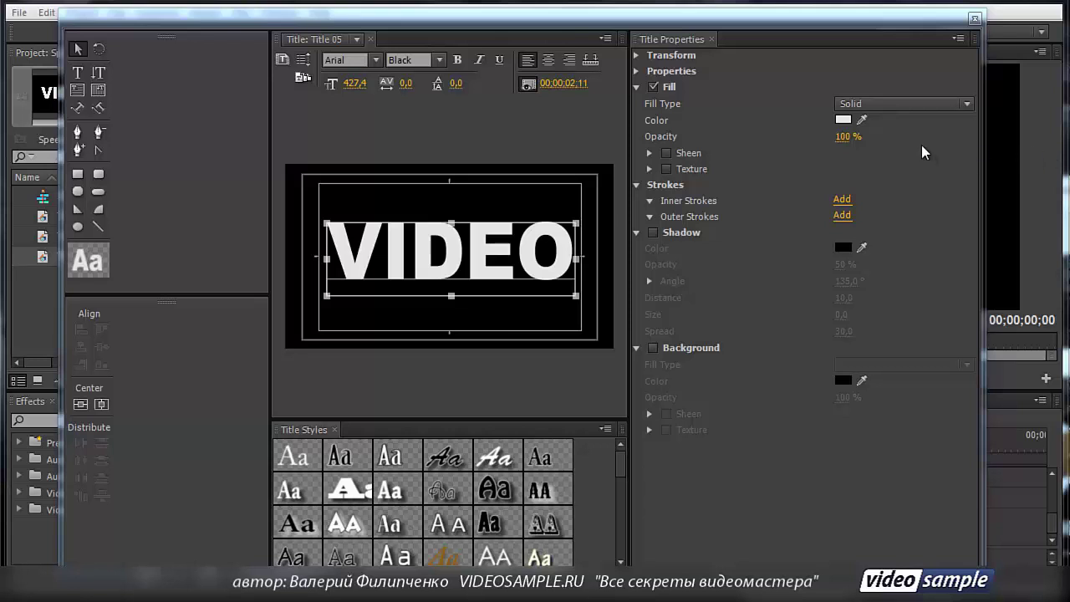
Step: Set the fill color of the VIDEO text to red C32424
{"action": "left_click", "coordinate": [843, 119]}
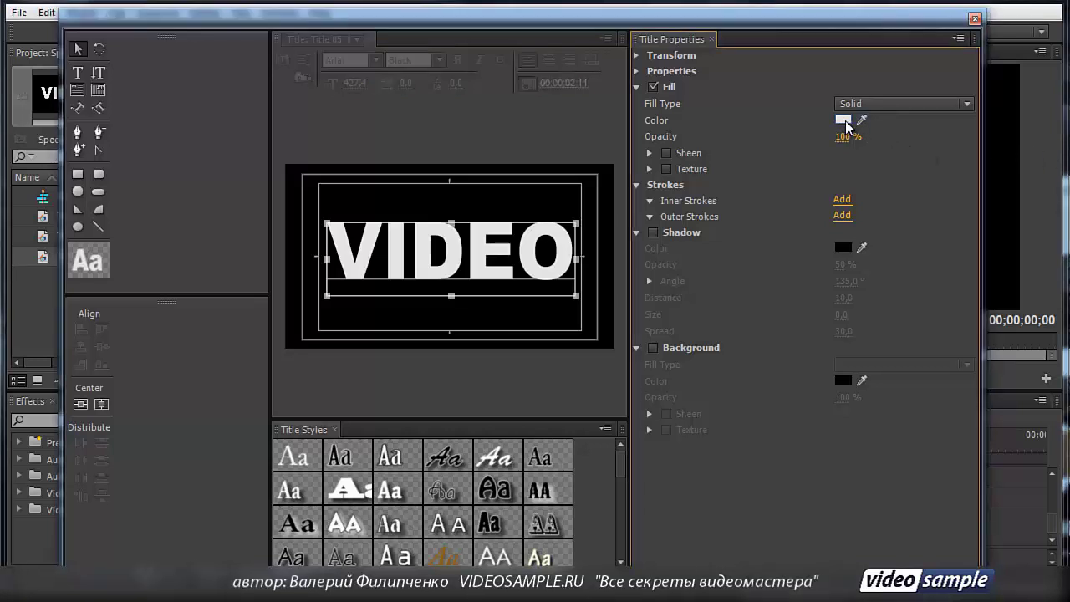
{"action": "left_click", "coordinate": [522, 382]}
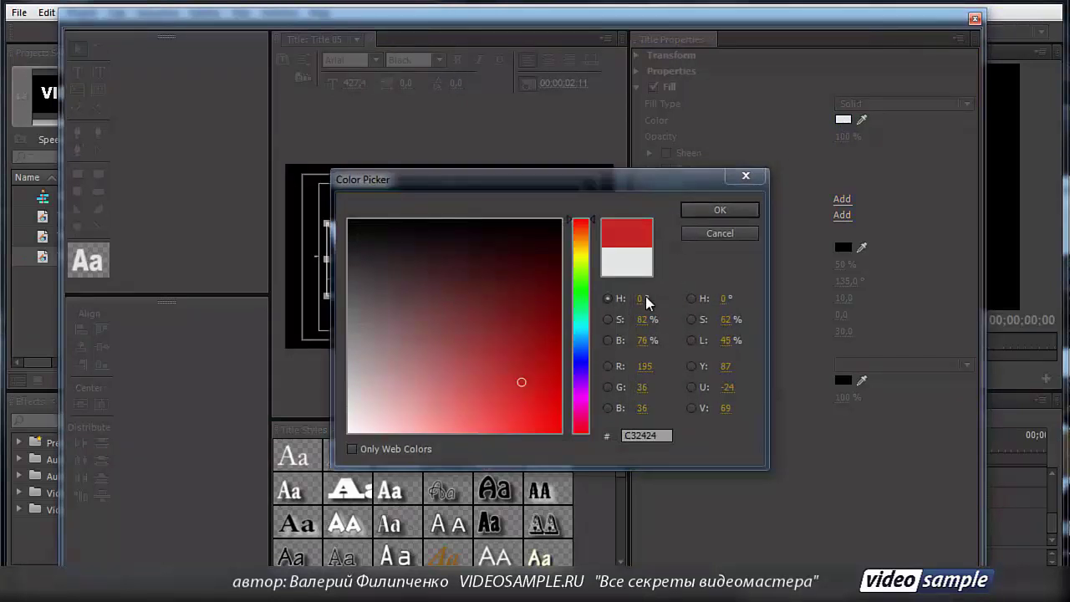
{"action": "left_click", "coordinate": [719, 211]}
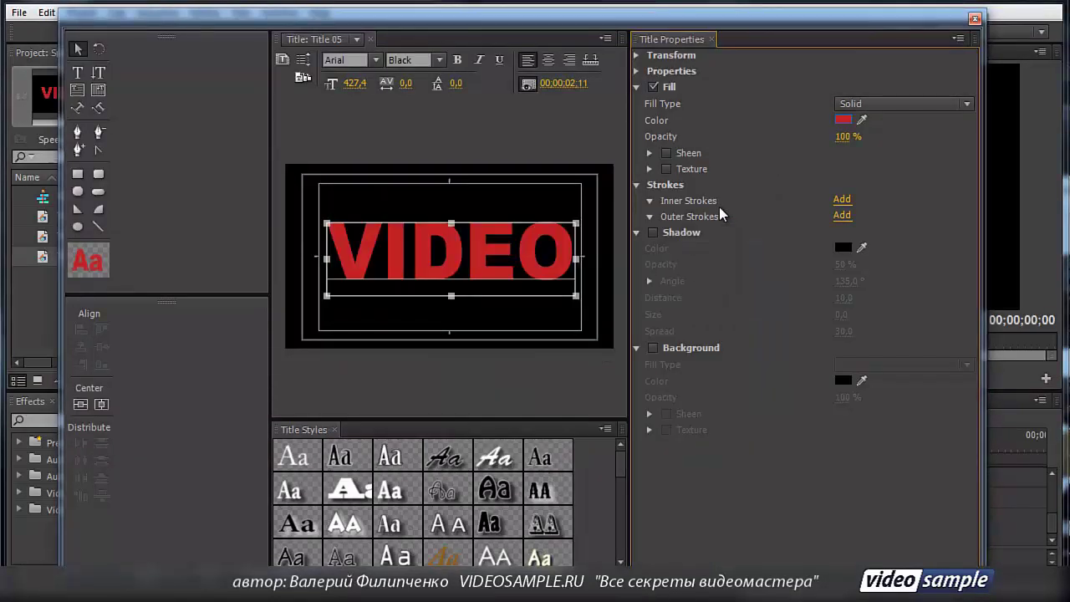
Step: Sample the text's fill color from the light blue title bar of the window, keeping the Solid fill type and 100% opacity
{"action": "left_click_drag", "start_coordinate": [863, 119], "coordinate": [766, 8]}
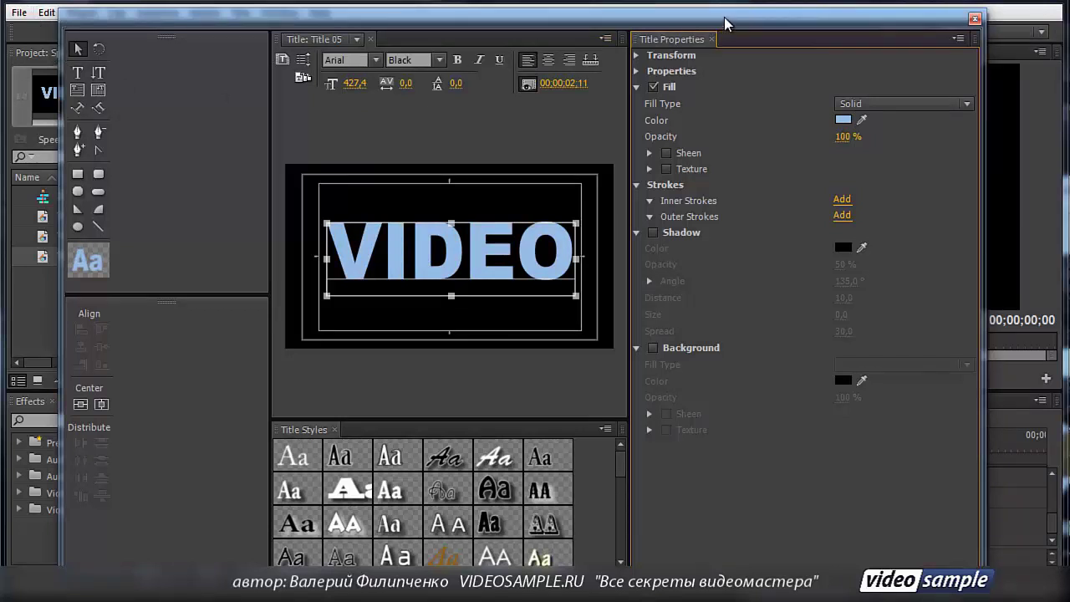
{"action": "left_click", "coordinate": [965, 105]}
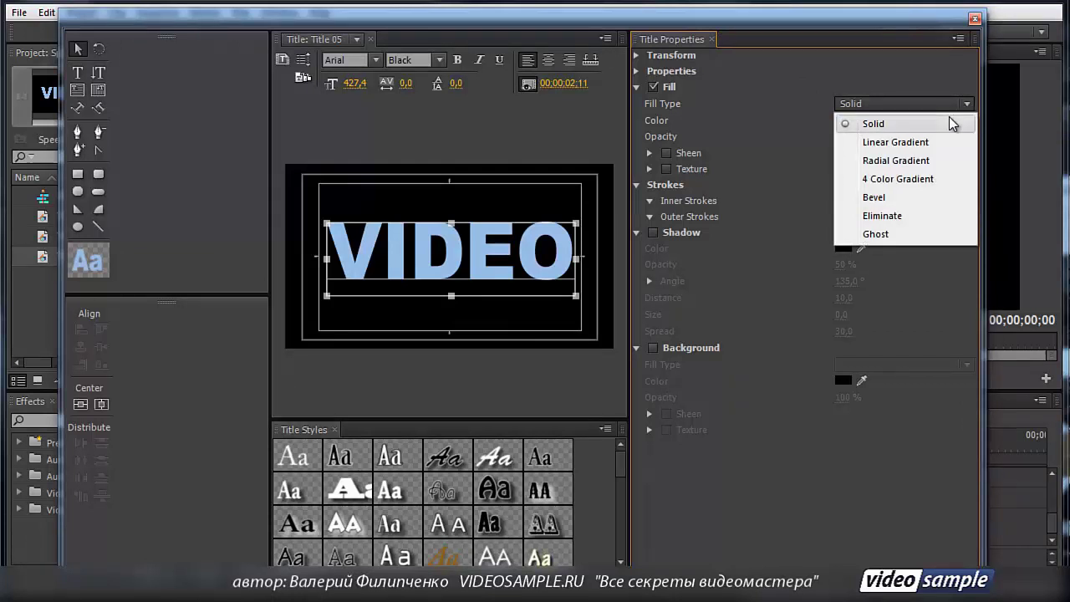
{"action": "left_click", "coordinate": [938, 69]}
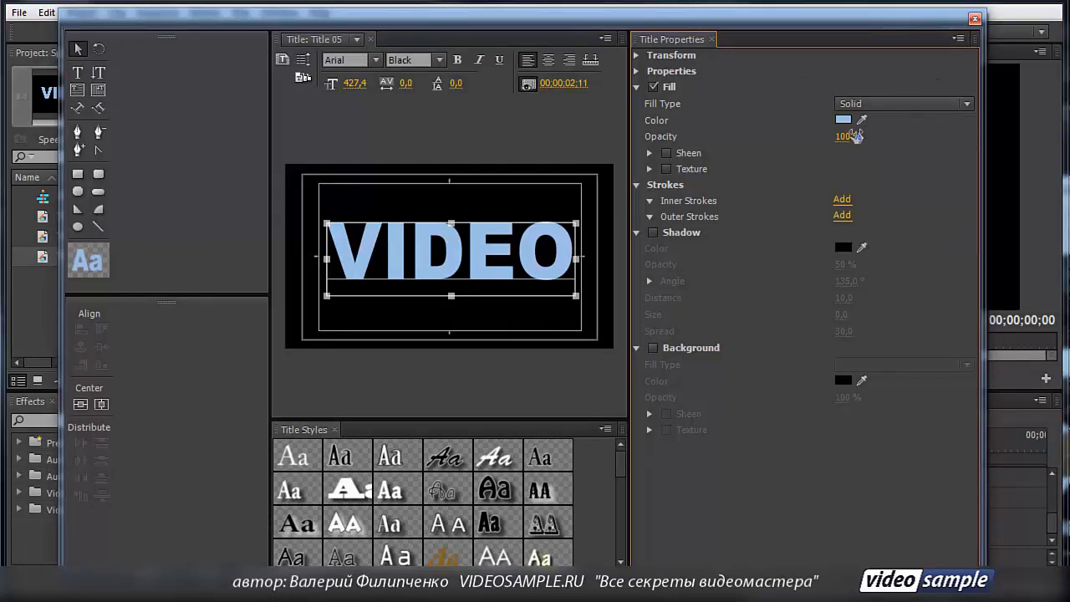
{"action": "left_click_drag", "start_coordinate": [836, 136], "coordinate": [900, 139]}
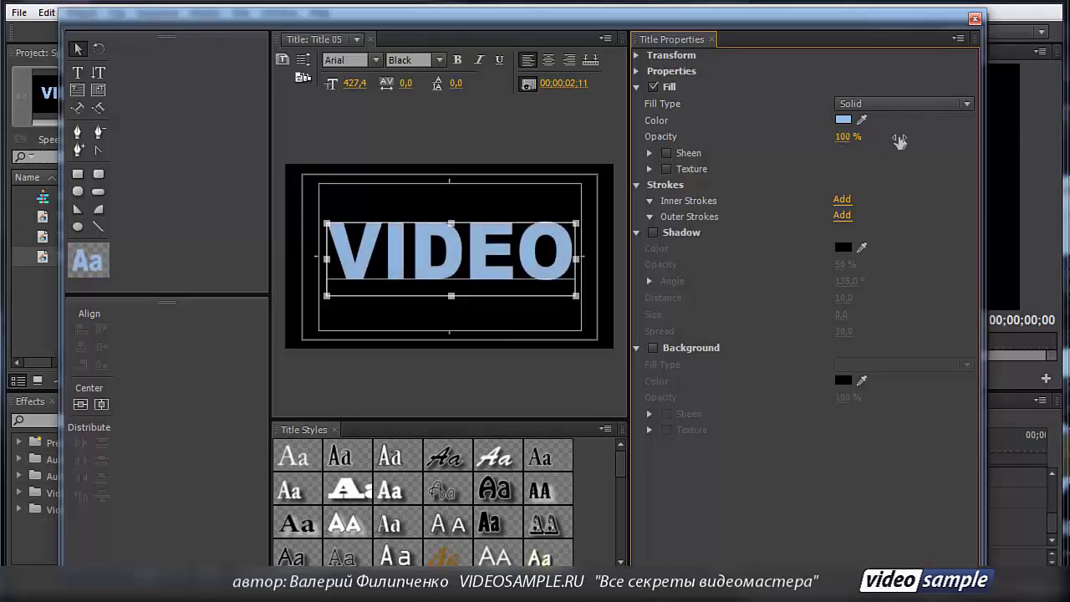
Step: Change the fill type to Linear Gradient and set the first color stop to a saturated pink-red
{"action": "left_click", "coordinate": [961, 104]}
{"action": "left_click", "coordinate": [917, 140]}
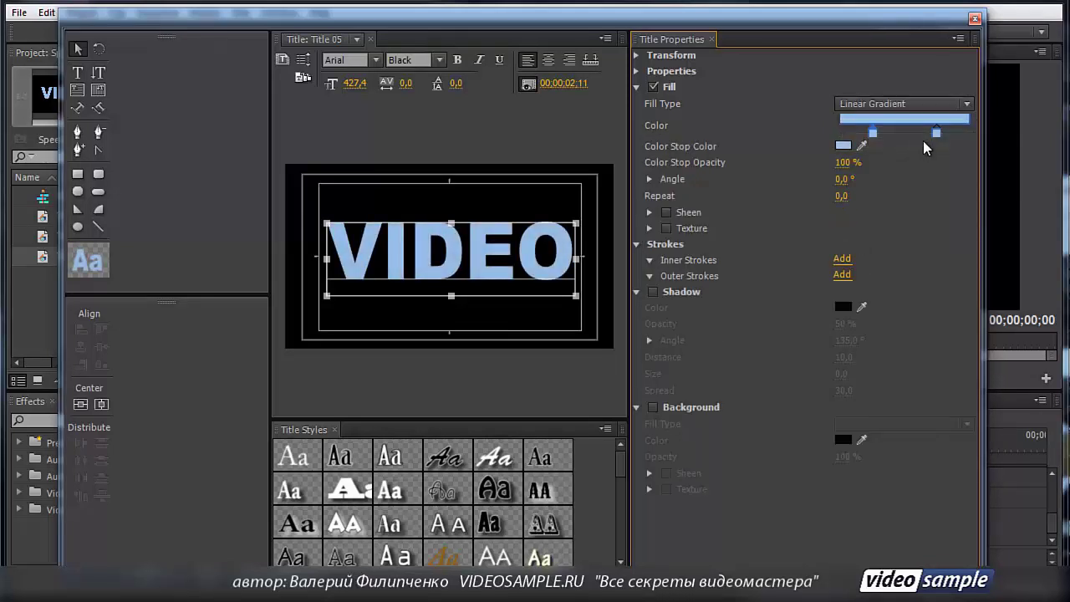
{"action": "left_click", "coordinate": [847, 147]}
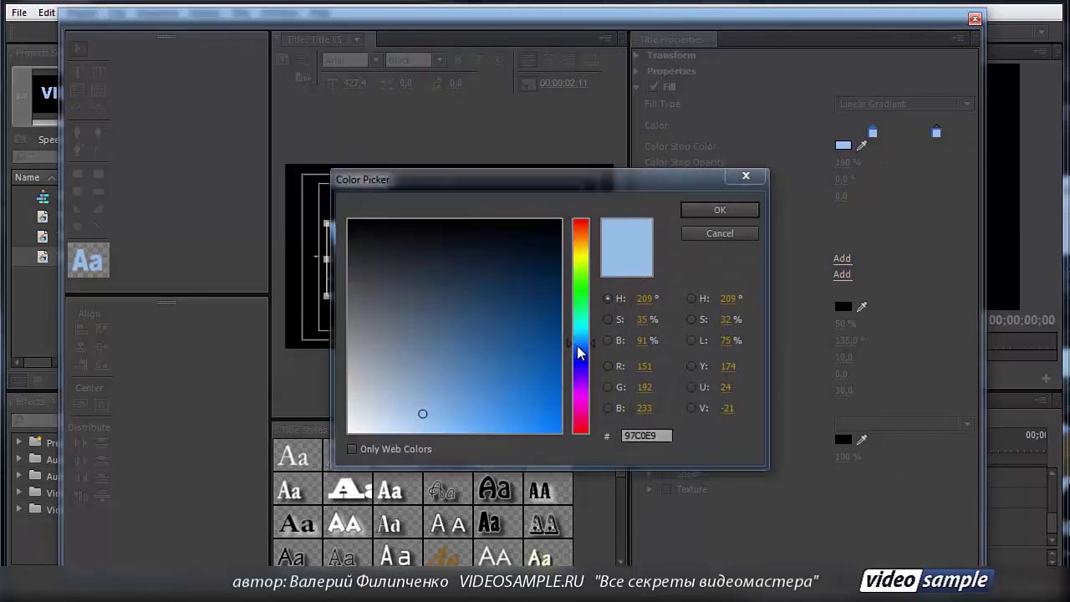
{"action": "left_click", "coordinate": [596, 422]}
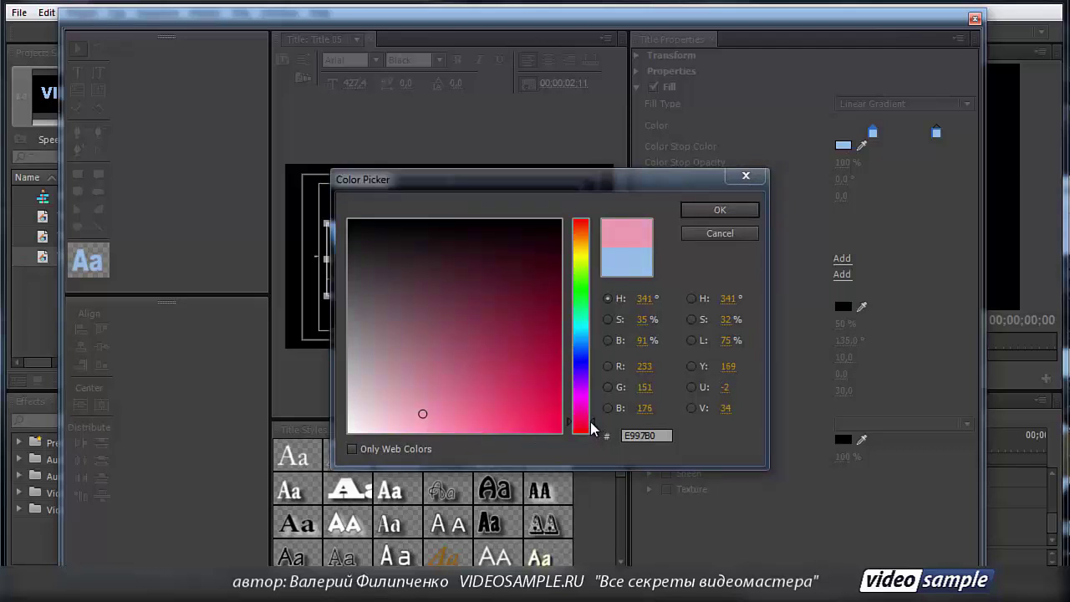
{"action": "left_click", "coordinate": [528, 421]}
{"action": "left_click", "coordinate": [707, 209]}
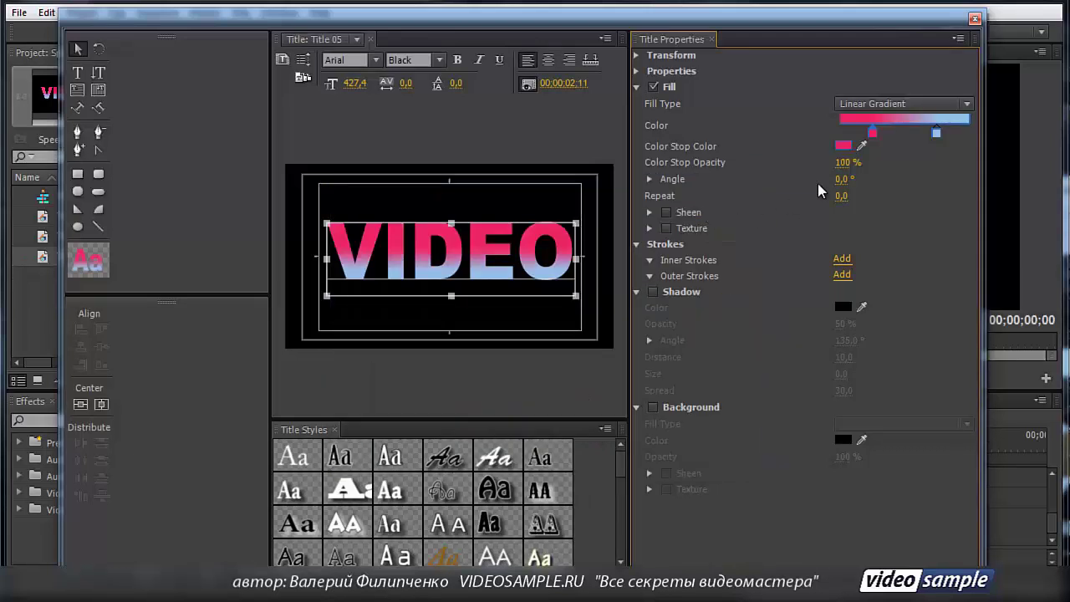
Step: Try sampling a blue for the gradient's first color stop, and set that stop to crimson red with the color picker
{"action": "left_click", "coordinate": [864, 145]}
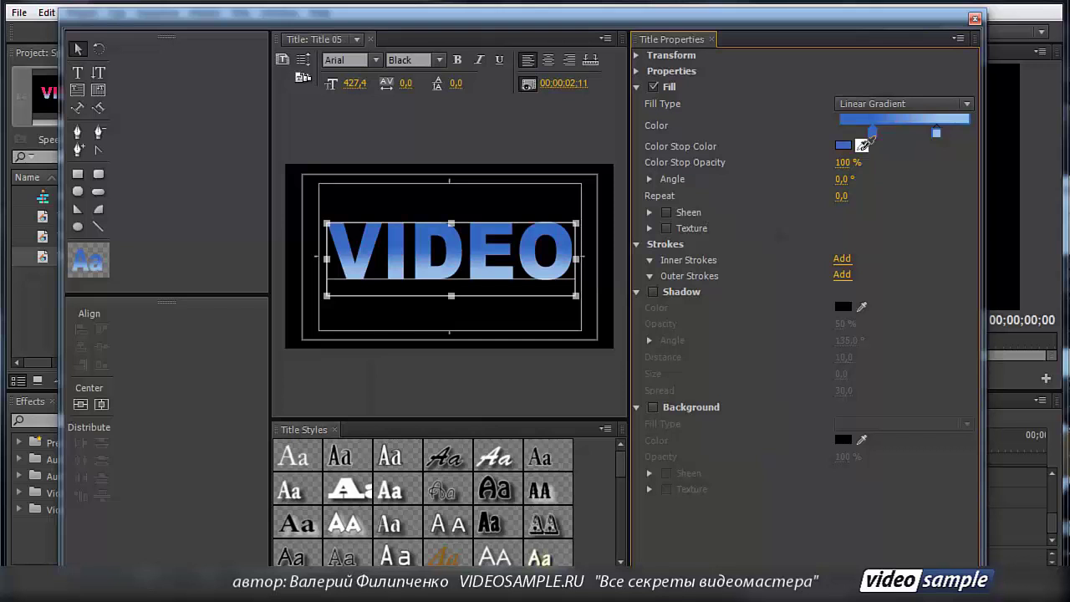
{"action": "left_click", "coordinate": [936, 130]}
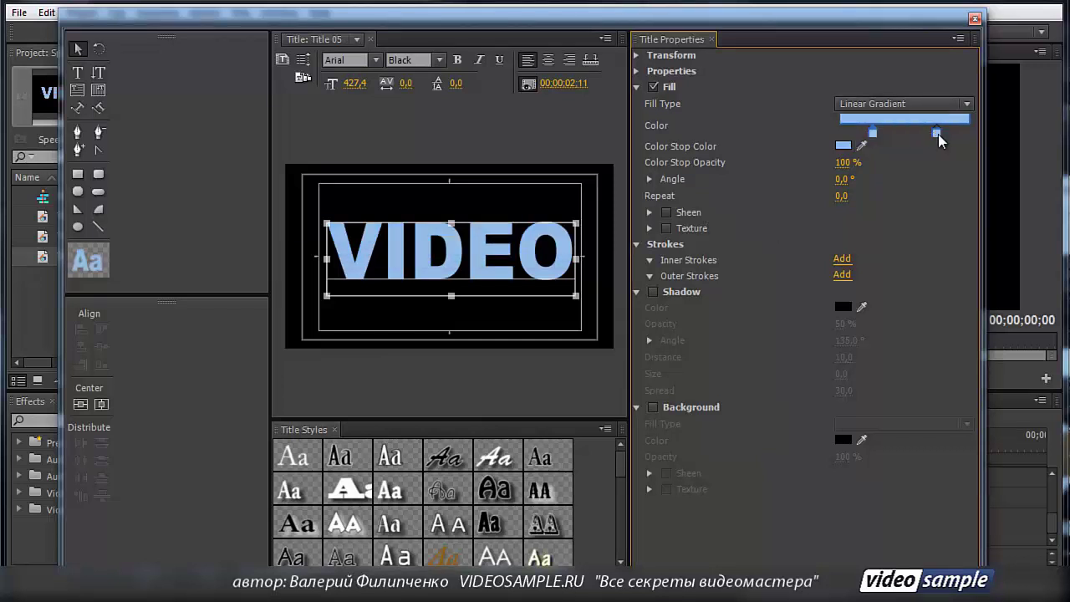
{"action": "left_click", "coordinate": [844, 145]}
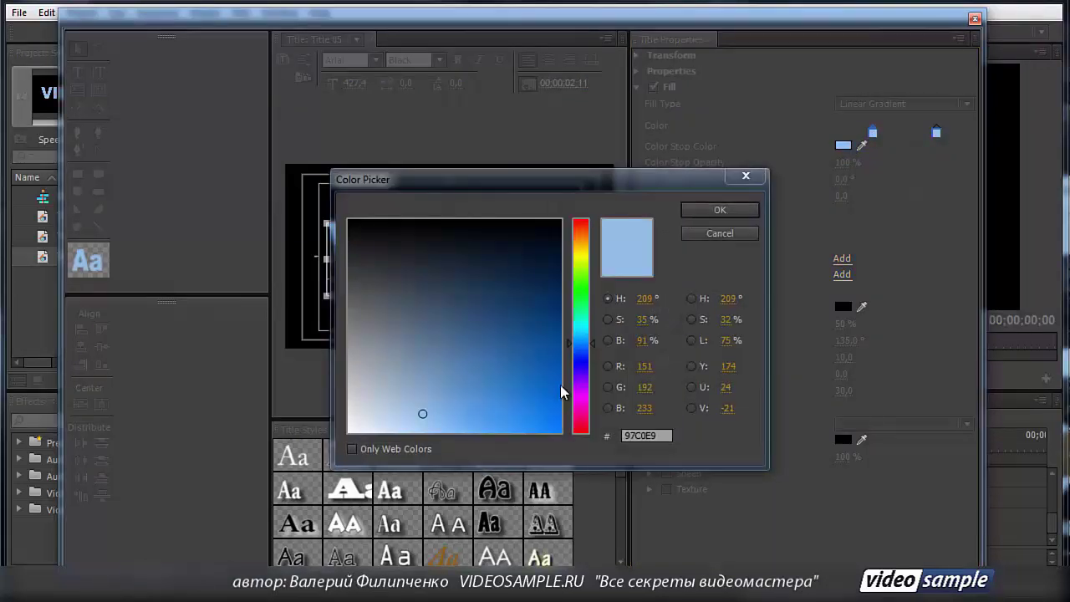
{"action": "left_click", "coordinate": [580, 425]}
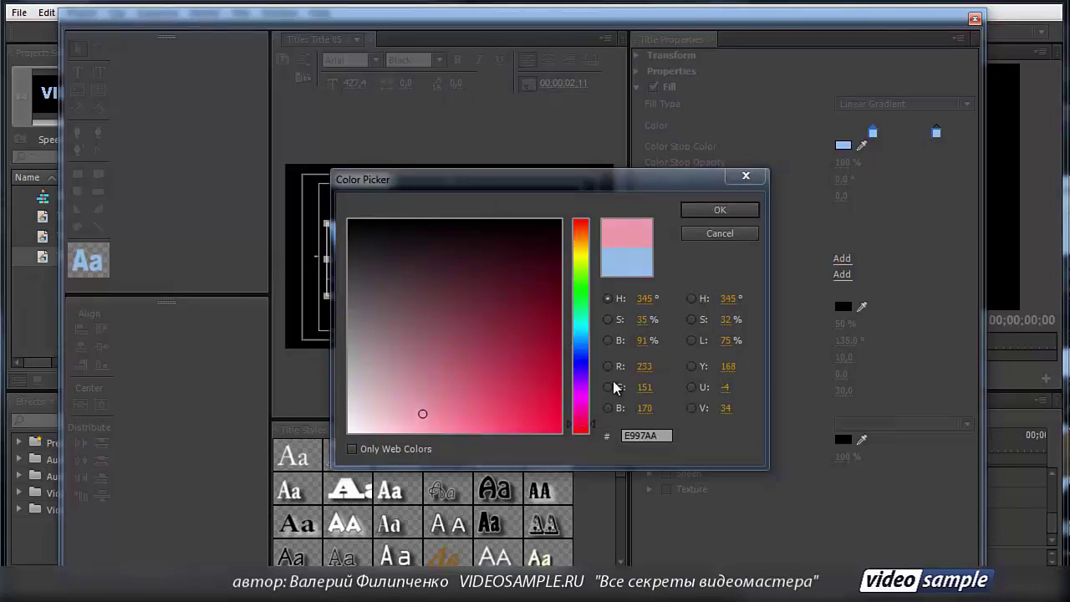
{"action": "left_click", "coordinate": [545, 410]}
{"action": "left_click", "coordinate": [725, 210]}
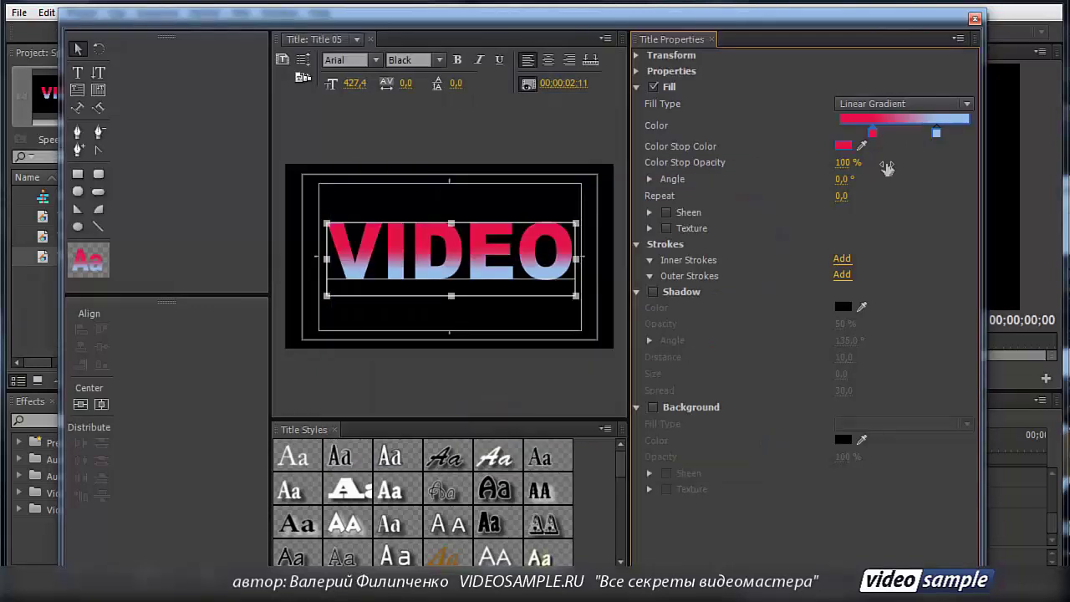
Step: Shift the gradient stops slightly toward the start, and set the light blue stop's opacity to 62% and the gradient angle to 359°
{"action": "left_click", "coordinate": [936, 133]}
{"action": "mouse_move", "coordinate": [937, 134]}
{"action": "left_mouse_down"}
{"action": "mouse_move", "coordinate": [867, 139]}
{"action": "mouse_move", "coordinate": [933, 134]}
{"action": "left_mouse_up"}
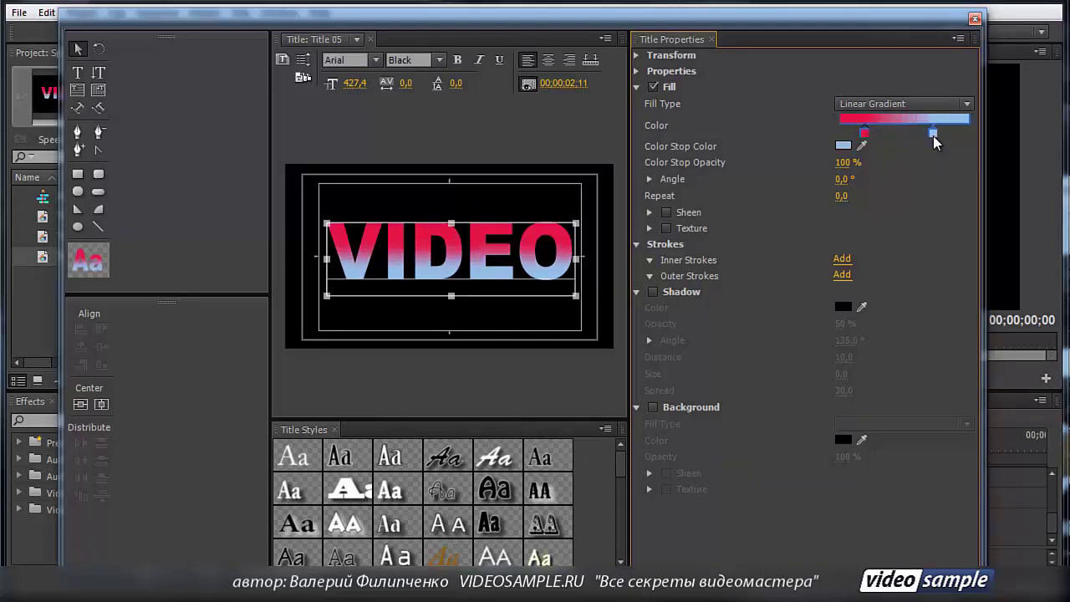
{"action": "left_click_drag", "start_coordinate": [846, 163], "coordinate": [958, 132]}
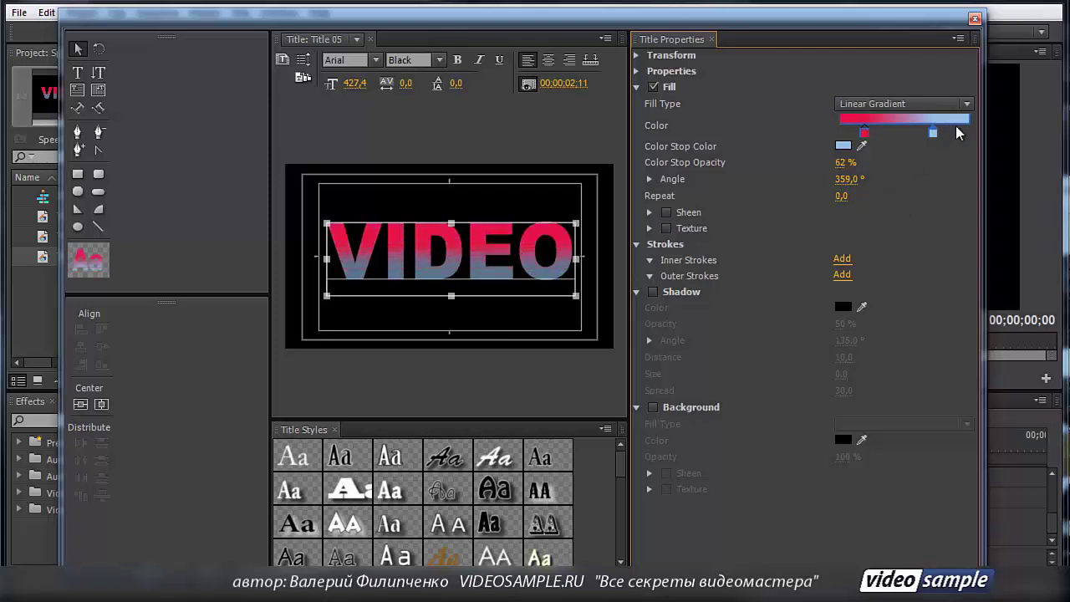
Step: Change the fill type to Radial Gradient, moving the red stop to the gradient's start and the blue stop toward the middle
{"action": "left_click", "coordinate": [966, 104]}
{"action": "left_click", "coordinate": [920, 160]}
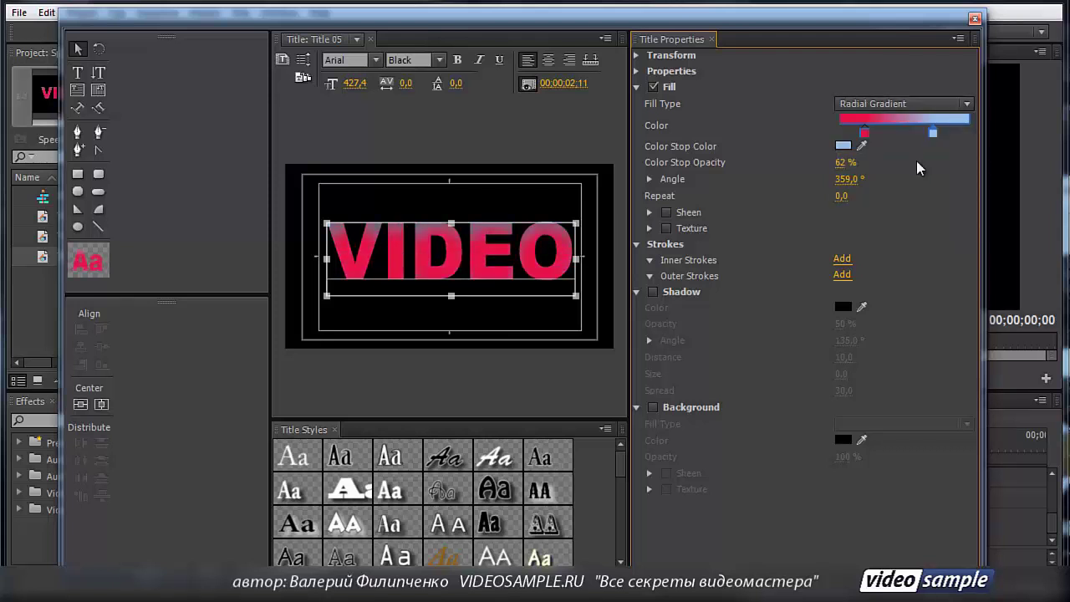
{"action": "left_click", "coordinate": [865, 134]}
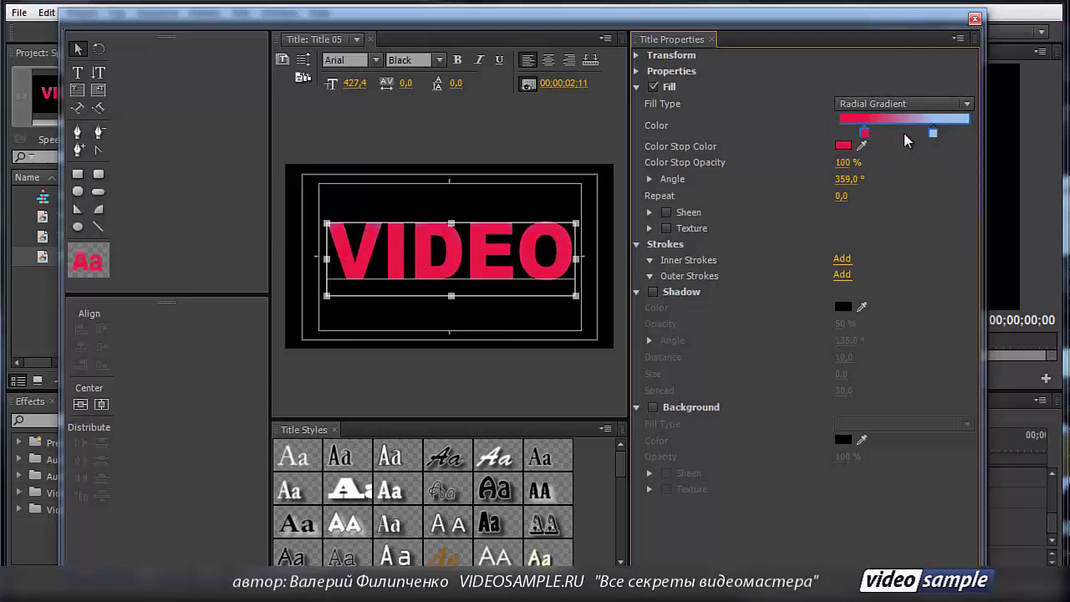
{"action": "left_click_drag", "start_coordinate": [864, 134], "coordinate": [841, 135]}
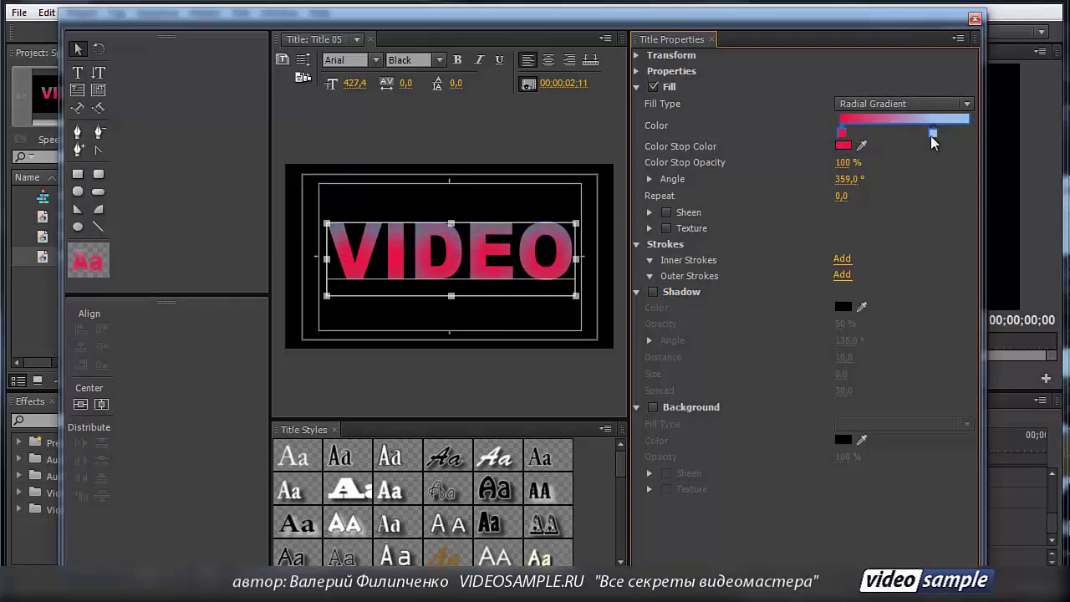
{"action": "left_click_drag", "start_coordinate": [932, 135], "coordinate": [902, 137]}
Step: Change the fill type to 4 Color Gradient and set the lower-left corner color to dark green
{"action": "left_click", "coordinate": [961, 104]}
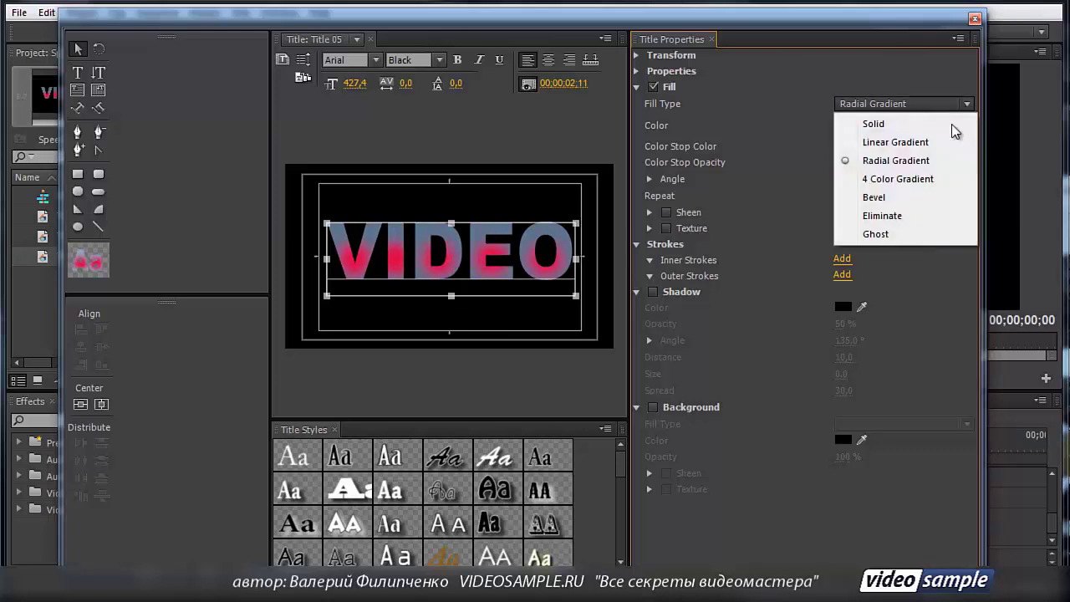
{"action": "left_click", "coordinate": [917, 177]}
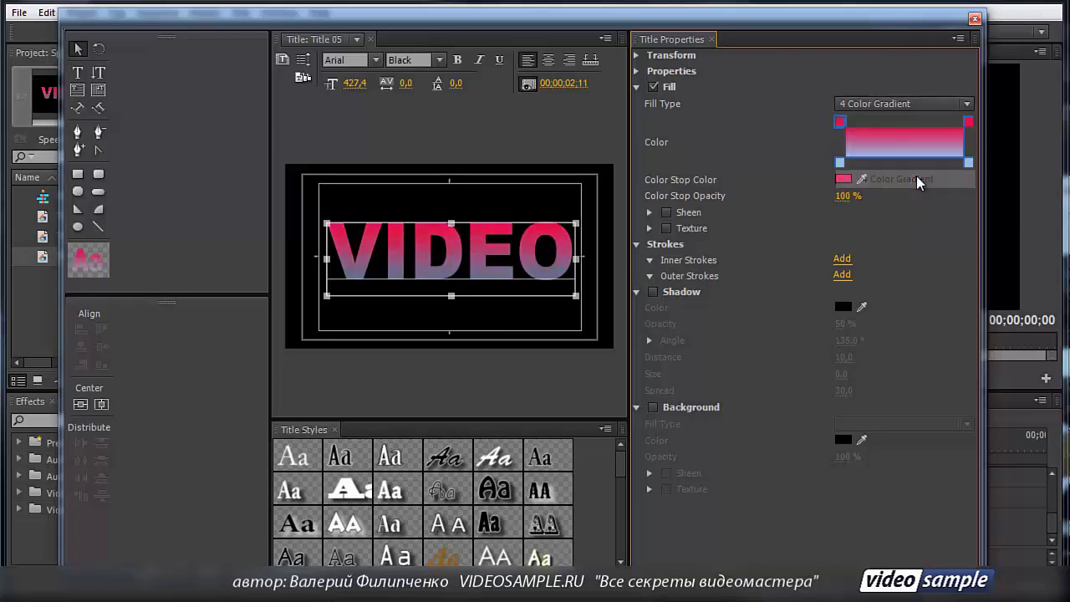
{"action": "left_click", "coordinate": [841, 163]}
{"action": "left_click", "coordinate": [843, 178]}
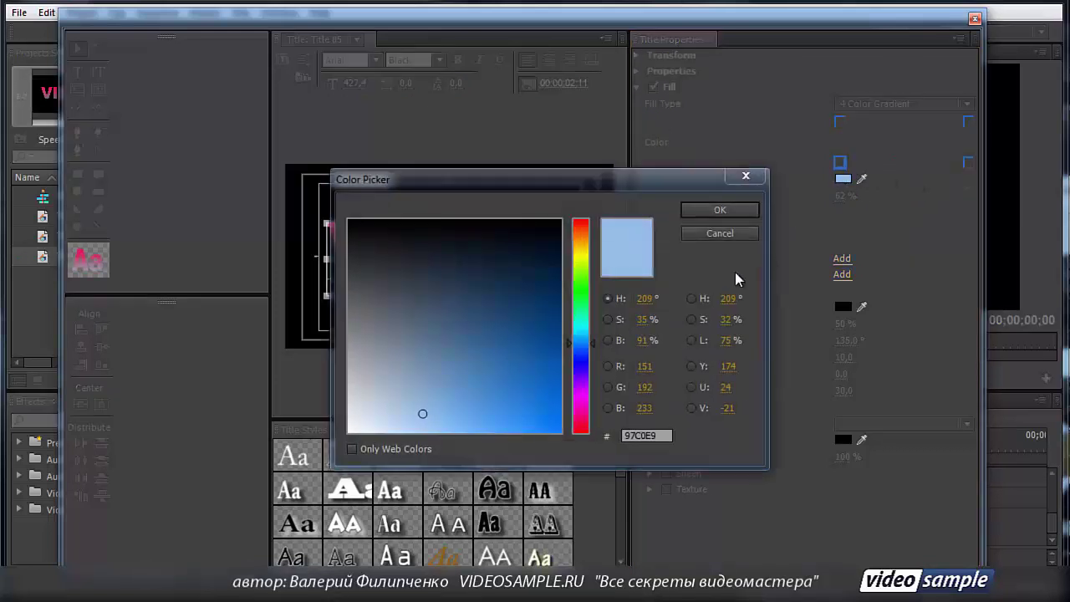
{"action": "left_click_drag", "start_coordinate": [595, 337], "coordinate": [597, 298]}
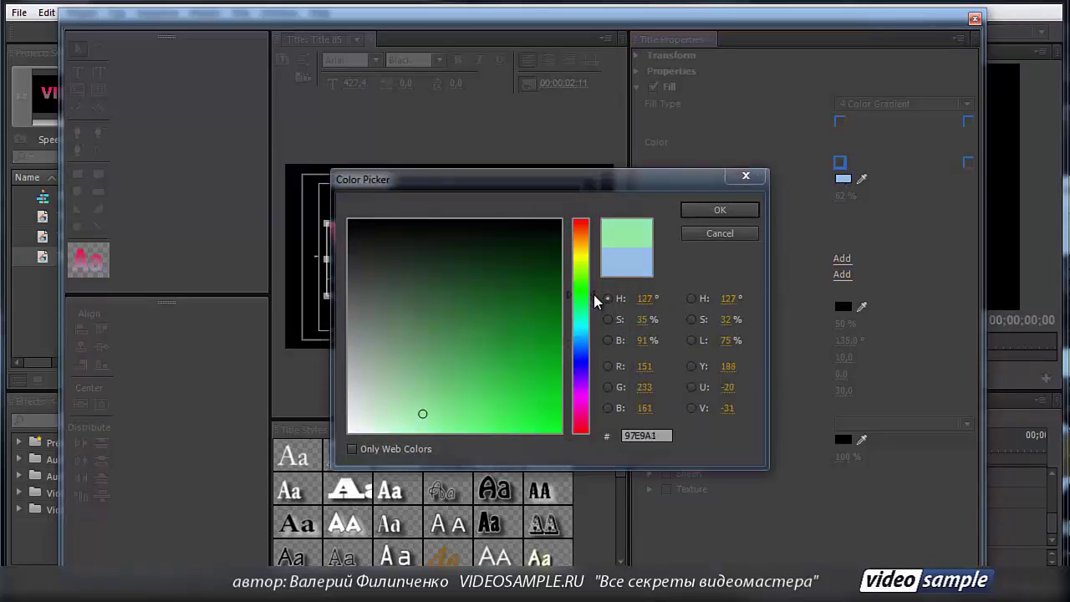
{"action": "left_click", "coordinate": [547, 320]}
{"action": "left_click", "coordinate": [718, 210]}
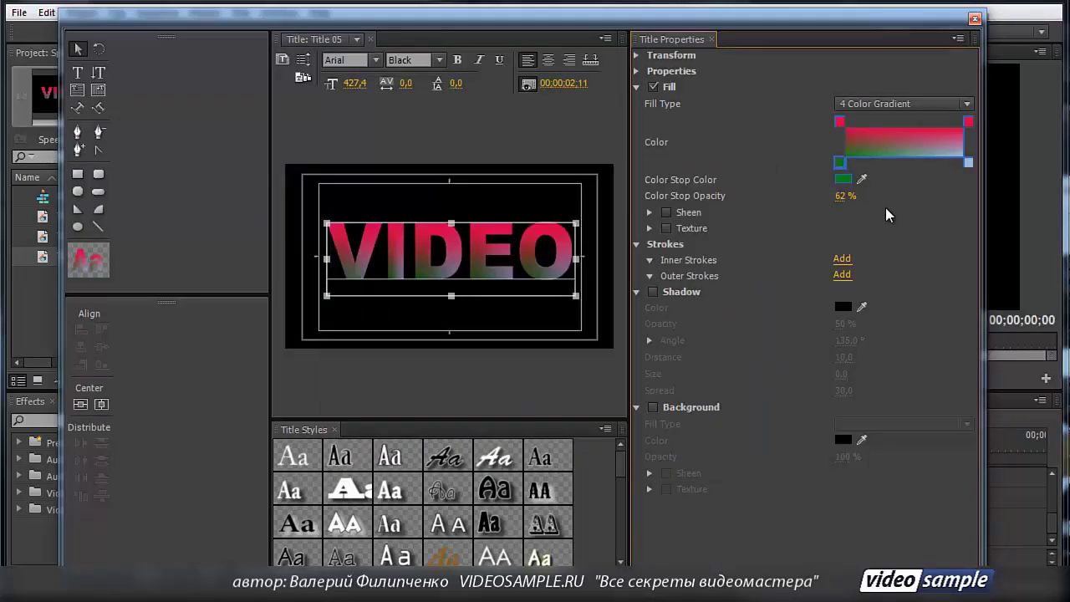
Step: Change the fill type to Bevel, set its balance to 24.0 and size to 104.0, and enable Lit
{"action": "left_click", "coordinate": [964, 105]}
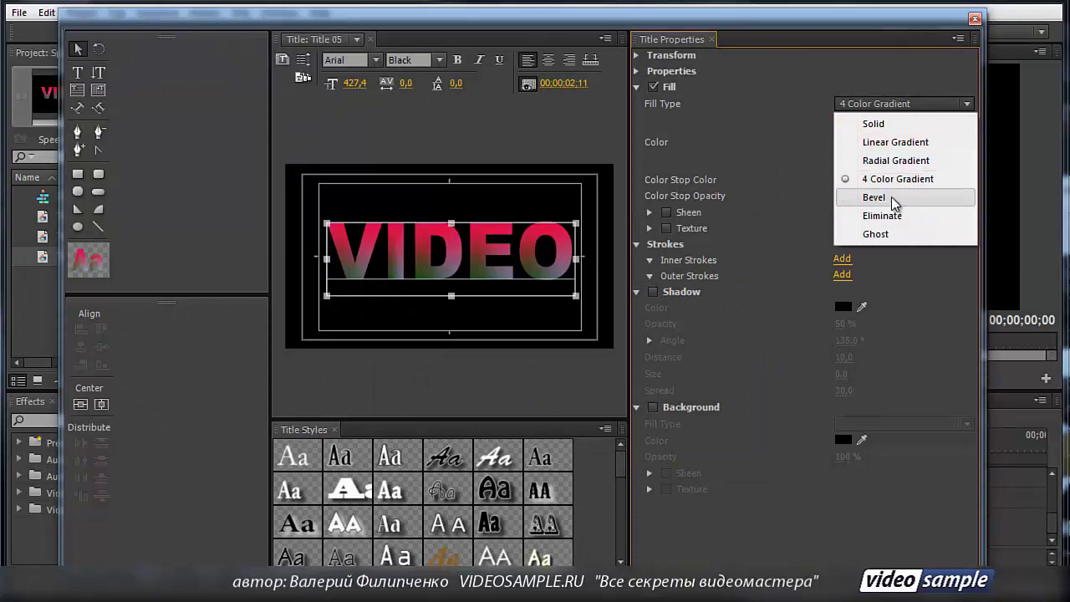
{"action": "left_click", "coordinate": [892, 198]}
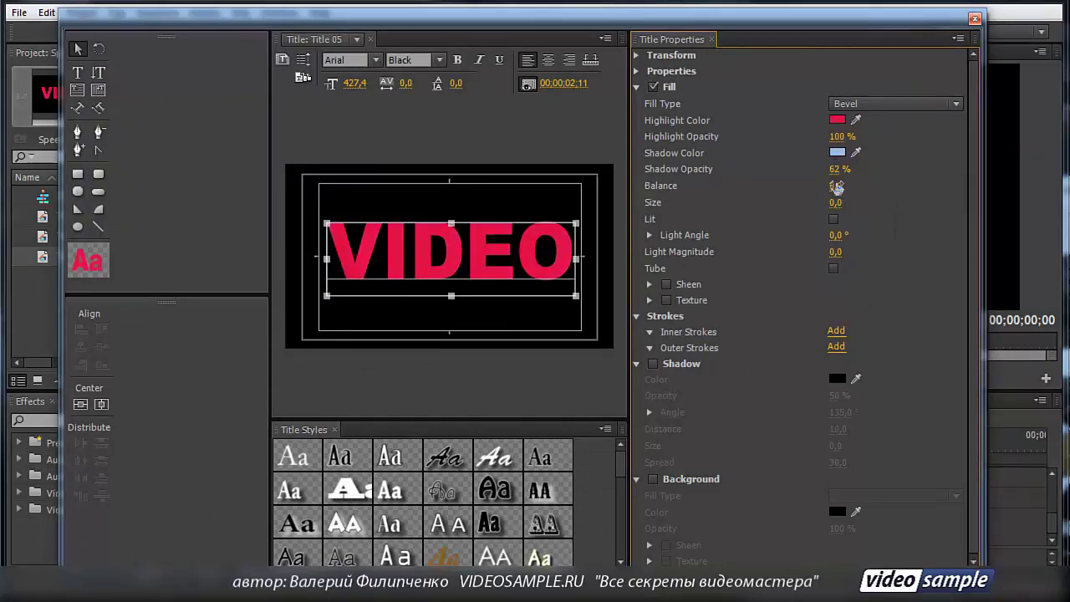
{"action": "left_click_drag", "start_coordinate": [837, 187], "coordinate": [898, 204]}
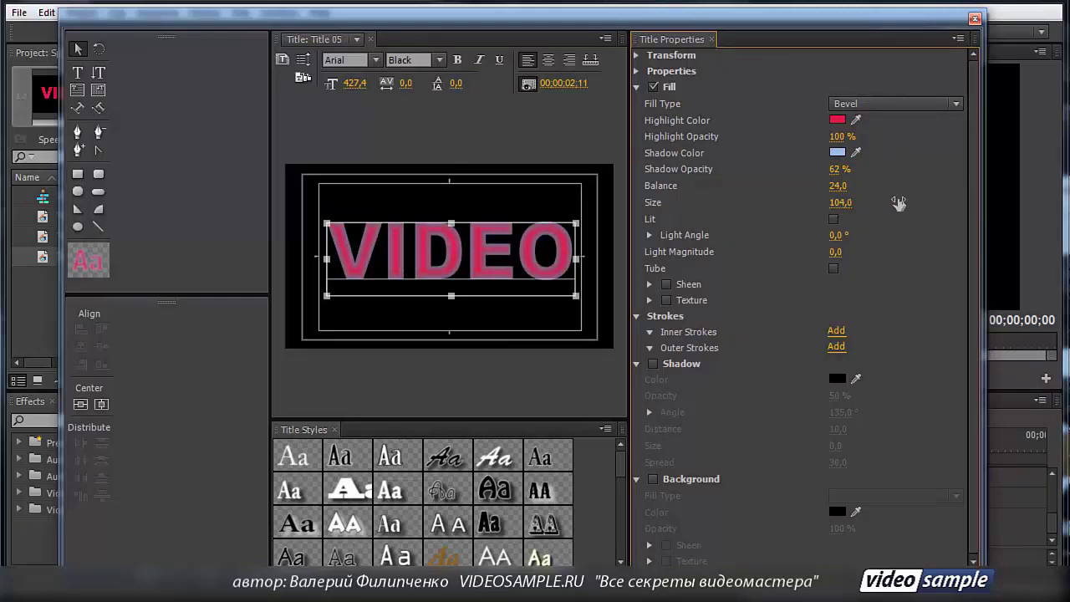
{"action": "left_click", "coordinate": [834, 220]}
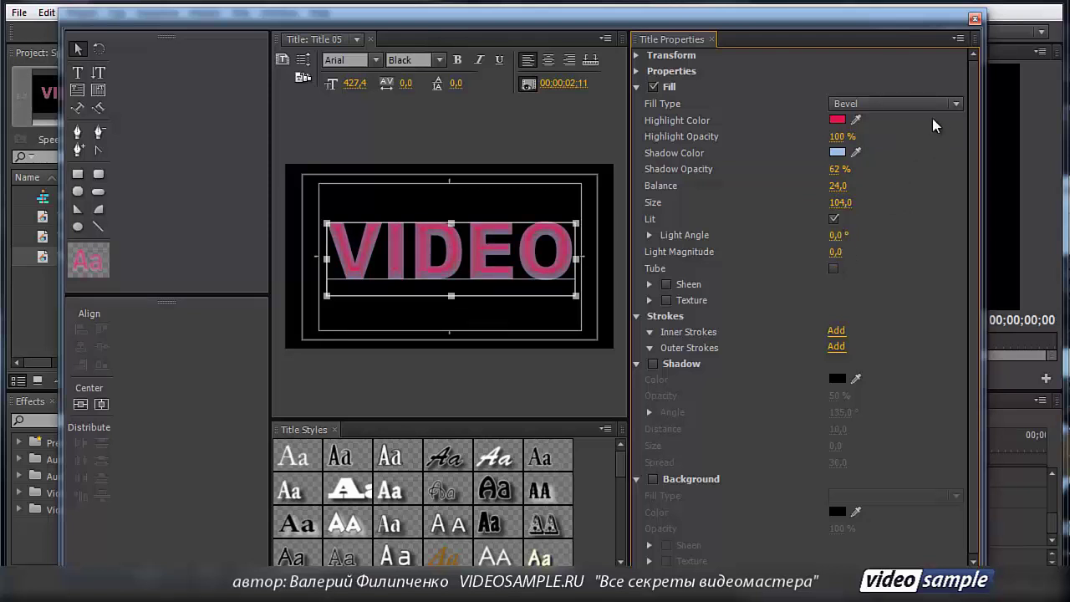
{"action": "left_click", "coordinate": [955, 103]}
{"action": "left_click", "coordinate": [955, 104]}
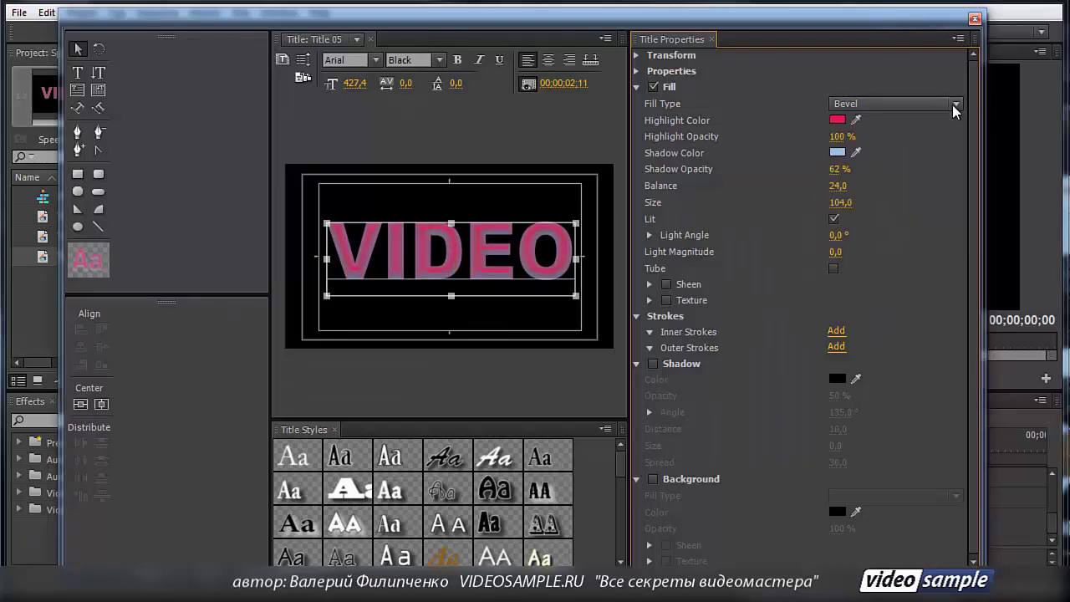
Step: Enable the fill's Sheen and set its size to 46.0 and offset to 25.0
{"action": "left_click", "coordinate": [666, 284]}
{"action": "left_click", "coordinate": [650, 284]}
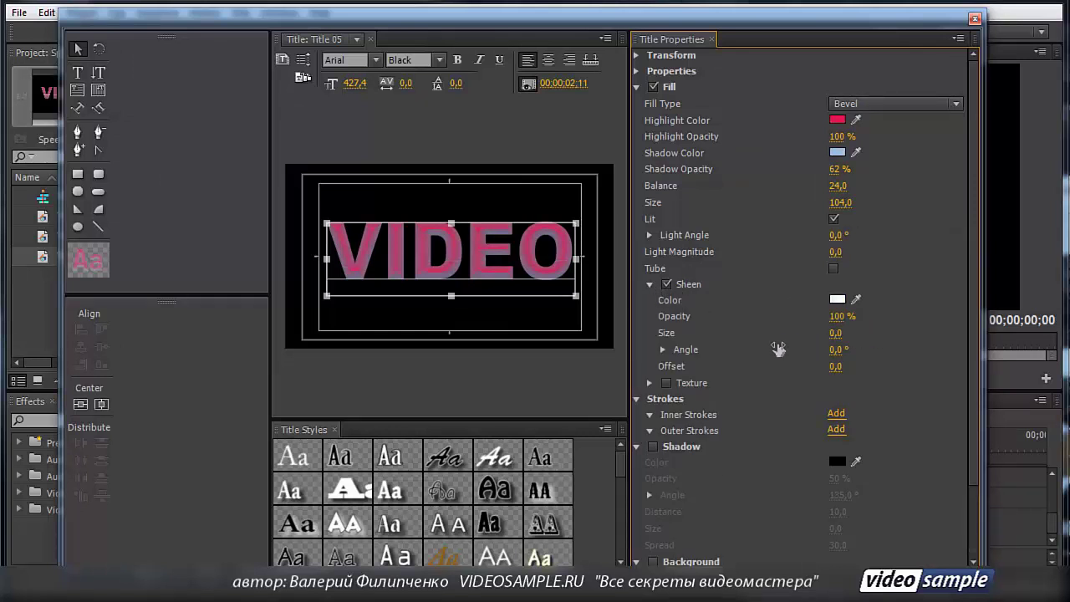
{"action": "left_click_drag", "start_coordinate": [832, 334], "coordinate": [836, 370]}
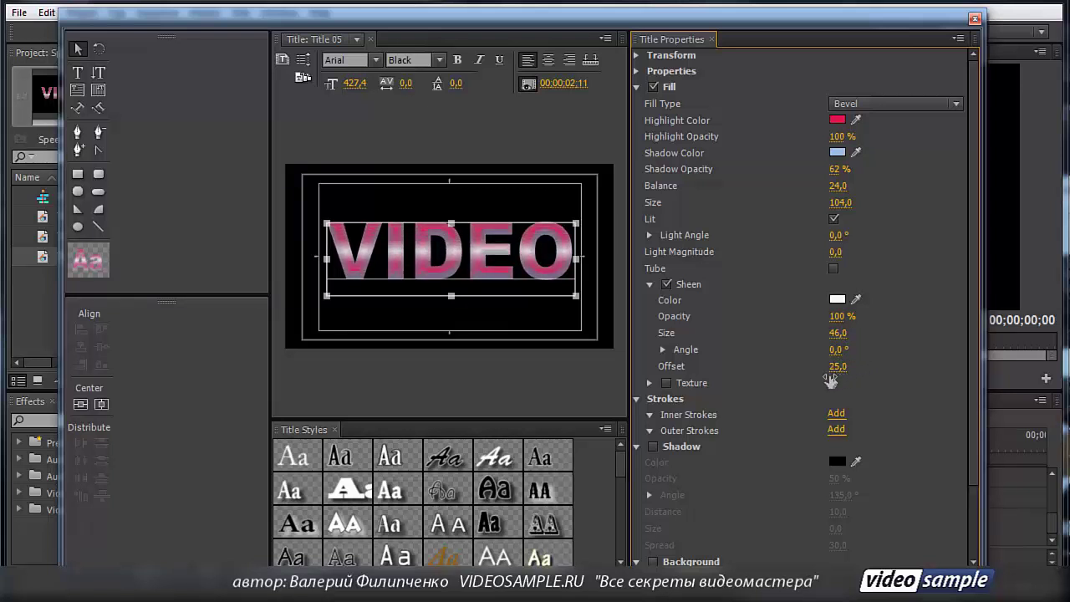
Step: Turn off the Sheen, collapse its settings and enable the fill's Texture
{"action": "left_click", "coordinate": [666, 284]}
{"action": "left_click", "coordinate": [667, 285]}
{"action": "left_click", "coordinate": [666, 284]}
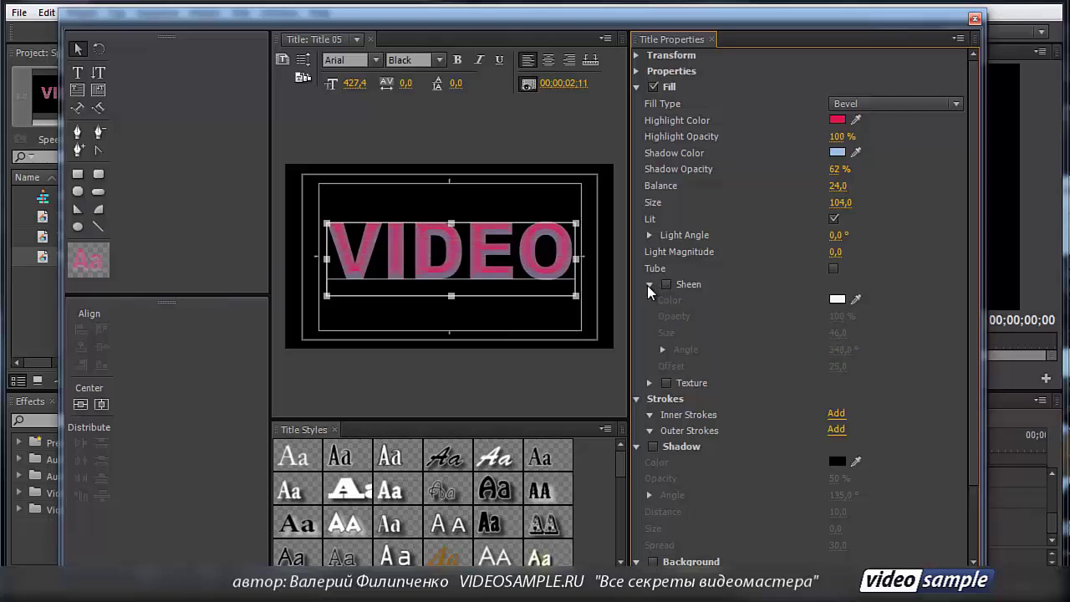
{"action": "left_click", "coordinate": [649, 284]}
{"action": "left_click", "coordinate": [667, 300]}
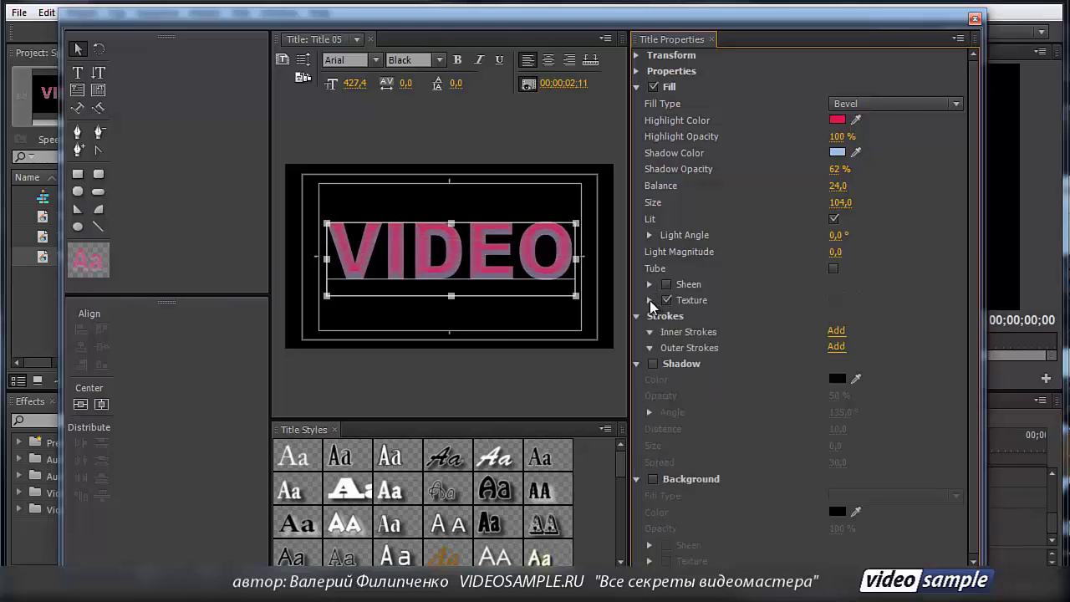
Step: Load author (2).jpg from the Картинки folder in Projects as the fill's texture image
{"action": "left_click", "coordinate": [649, 300]}
{"action": "left_click", "coordinate": [839, 320]}
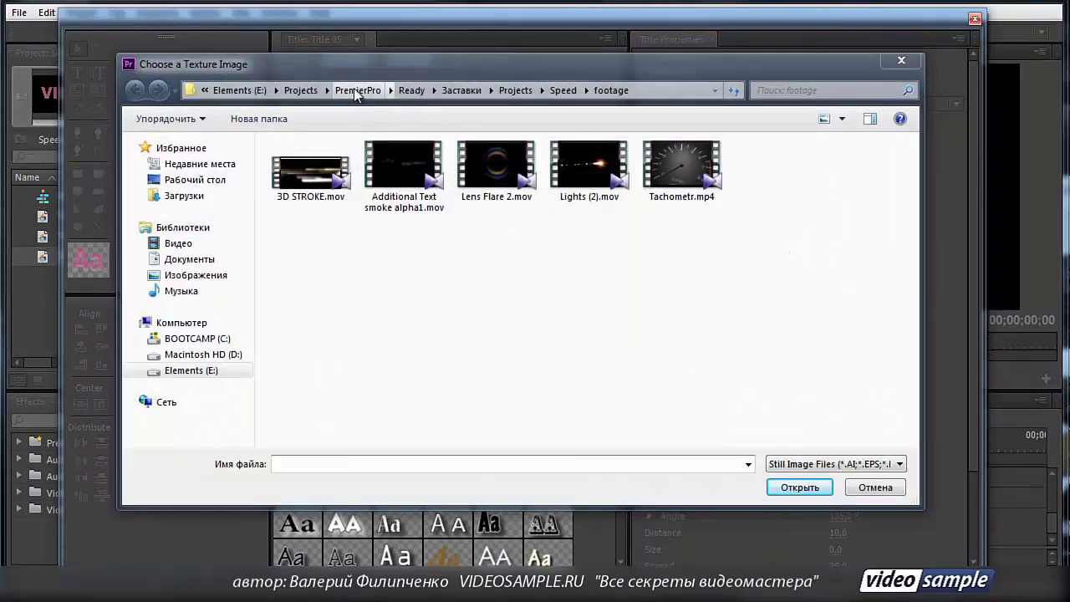
{"action": "left_click", "coordinate": [298, 90]}
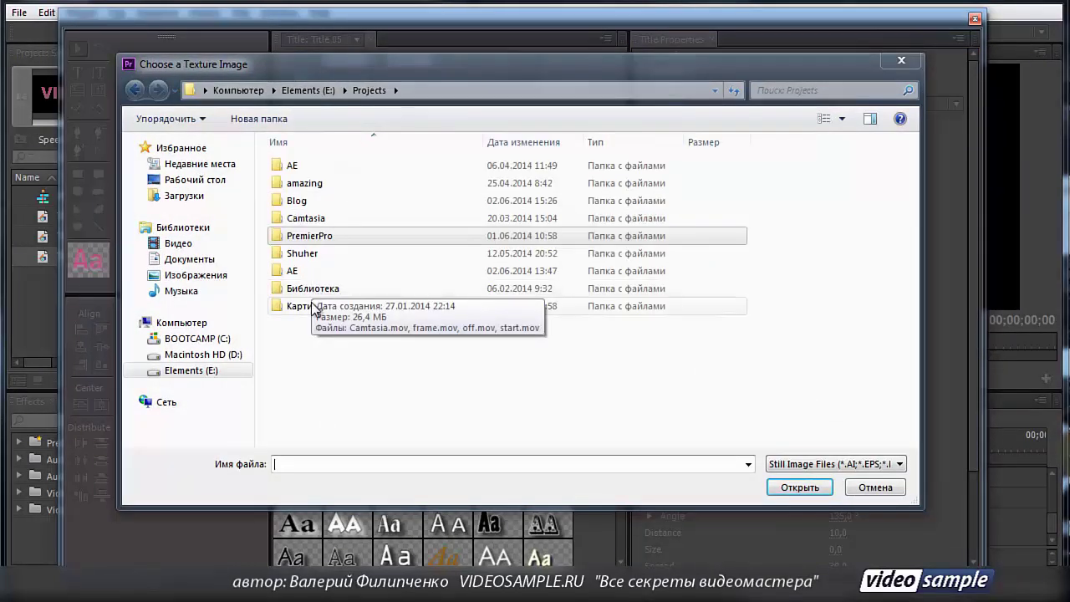
{"action": "double_click", "coordinate": [309, 306]}
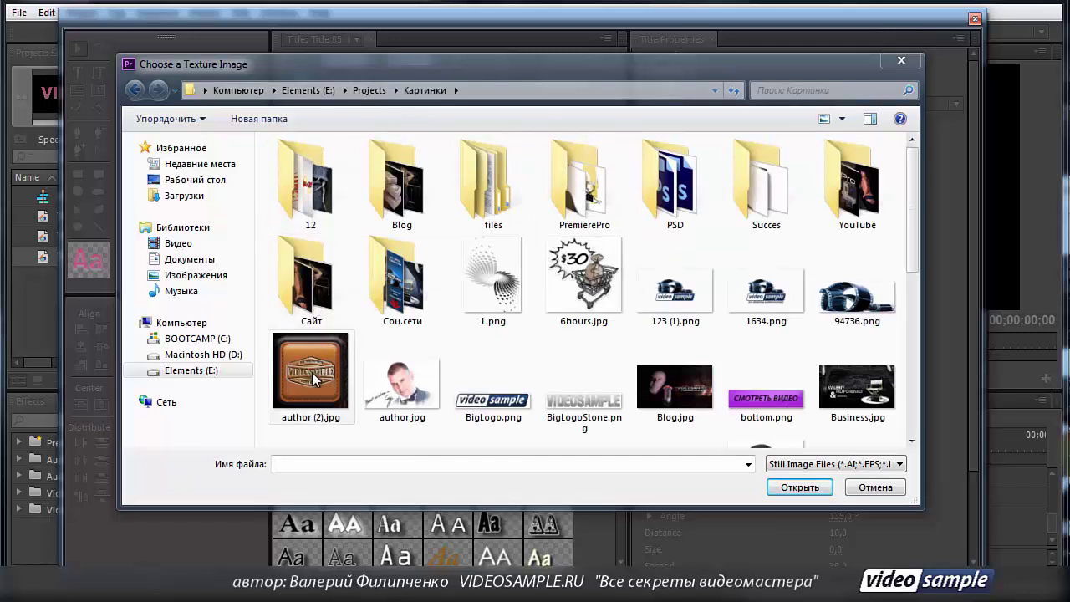
{"action": "left_click", "coordinate": [312, 372]}
{"action": "left_click", "coordinate": [801, 487]}
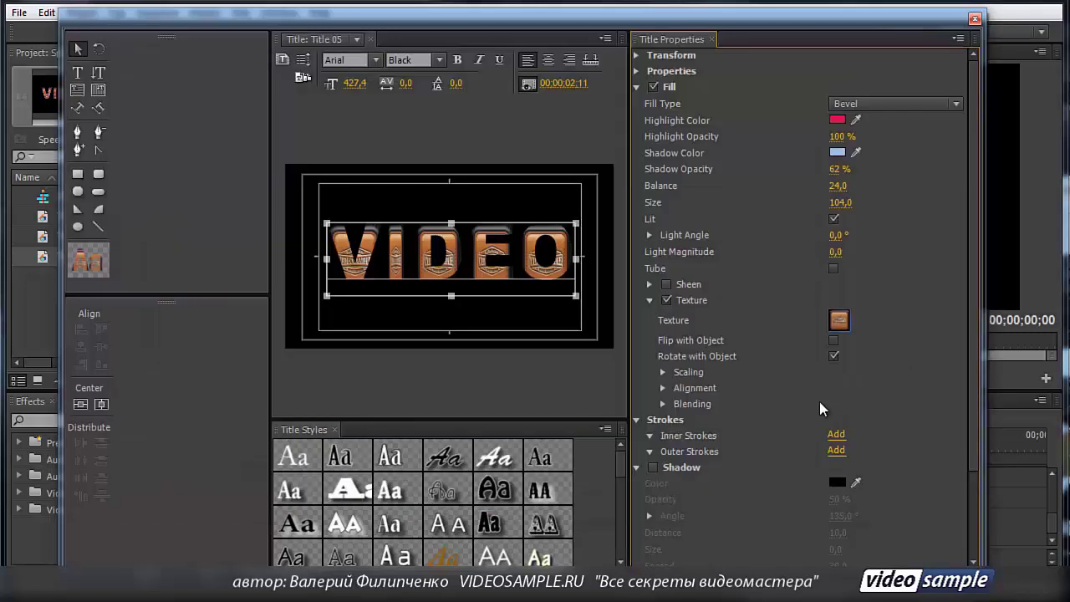
Step: Set the fill texture's horizontal scaling to 76% and collapse the Texture settings
{"action": "left_click", "coordinate": [662, 372]}
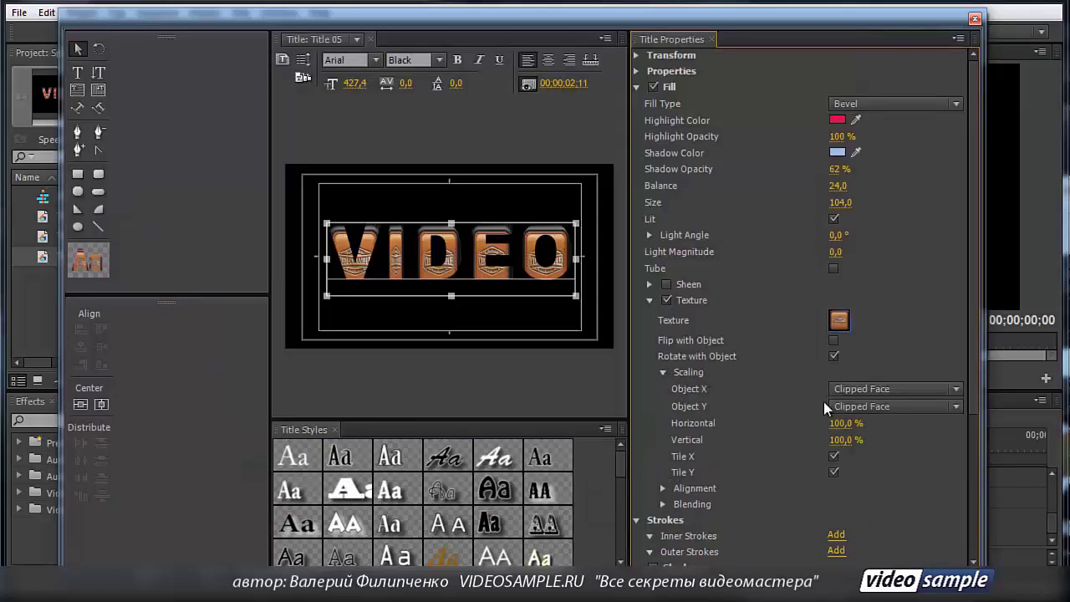
{"action": "left_click_drag", "start_coordinate": [836, 427], "coordinate": [813, 452]}
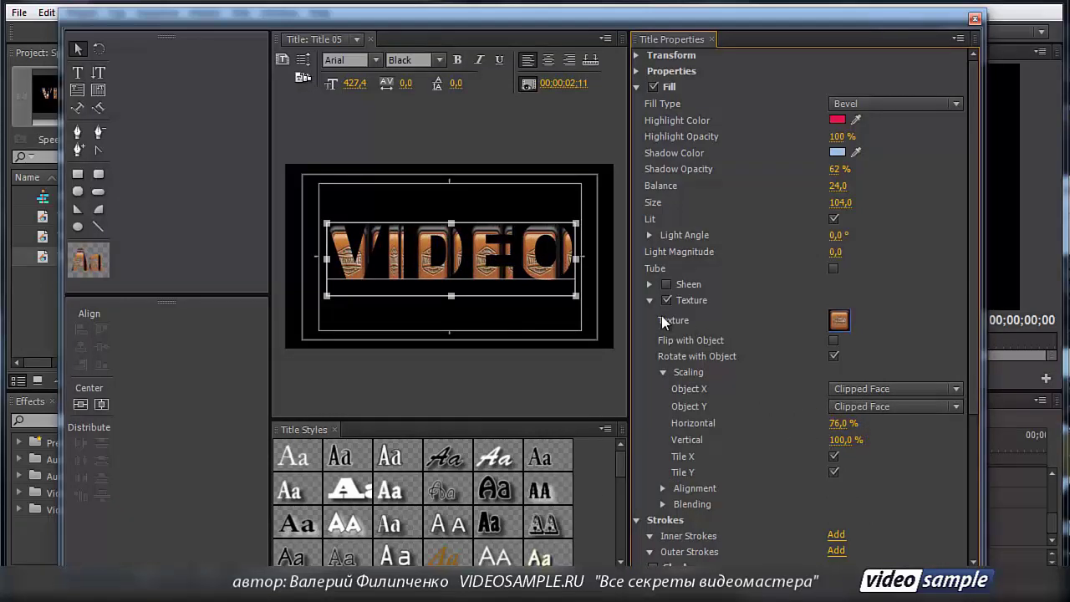
{"action": "left_click", "coordinate": [650, 300]}
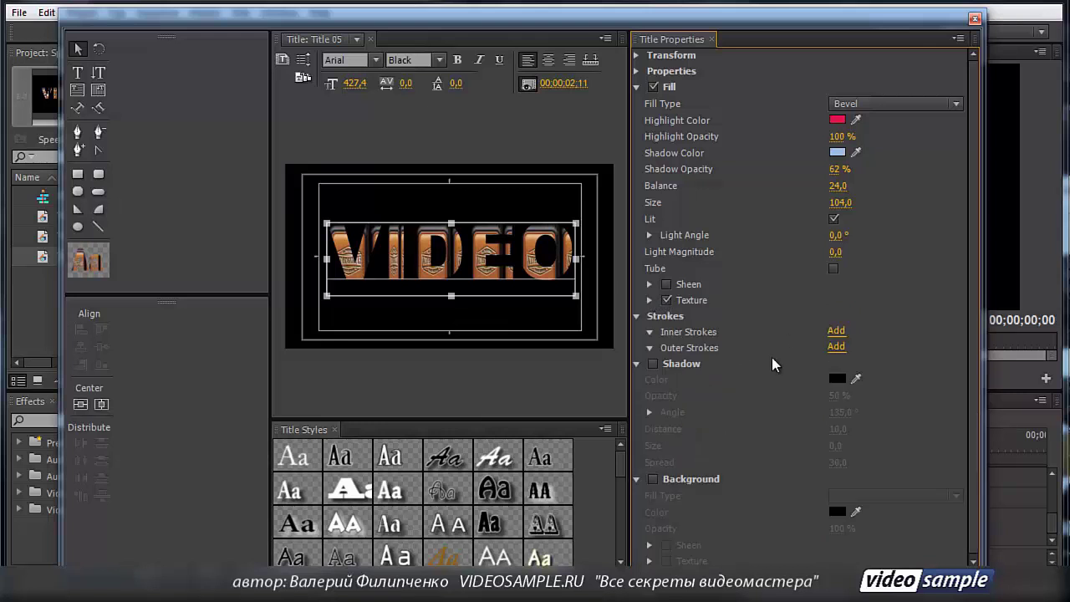
Step: Enable the title's Background and set its solid color to red
{"action": "left_click", "coordinate": [653, 480]}
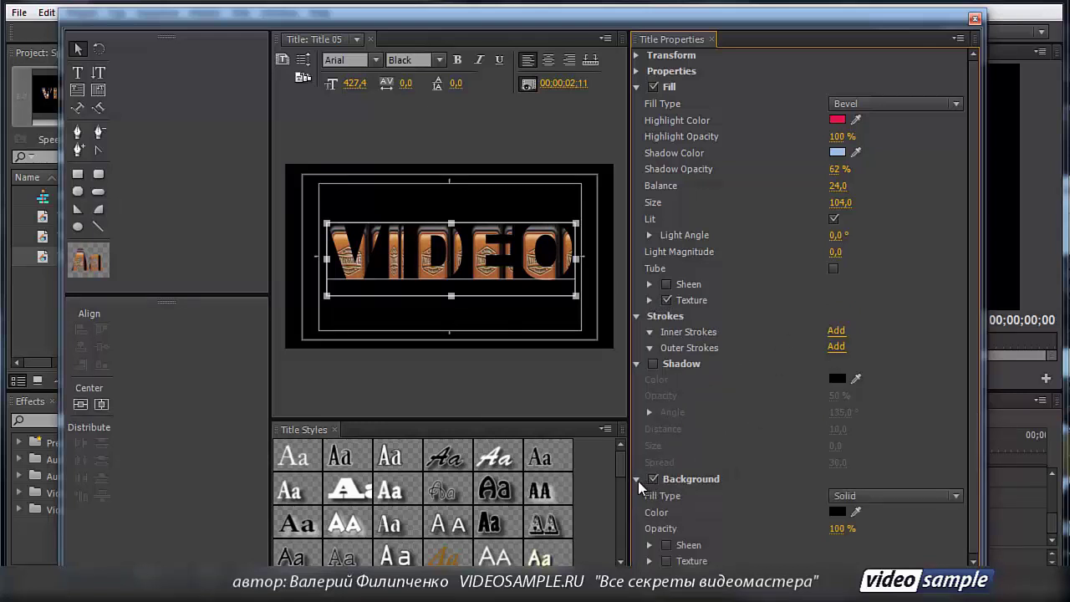
{"action": "scroll", "coordinate": [930, 409], "scroll_direction": "down", "scroll_amount": 1}
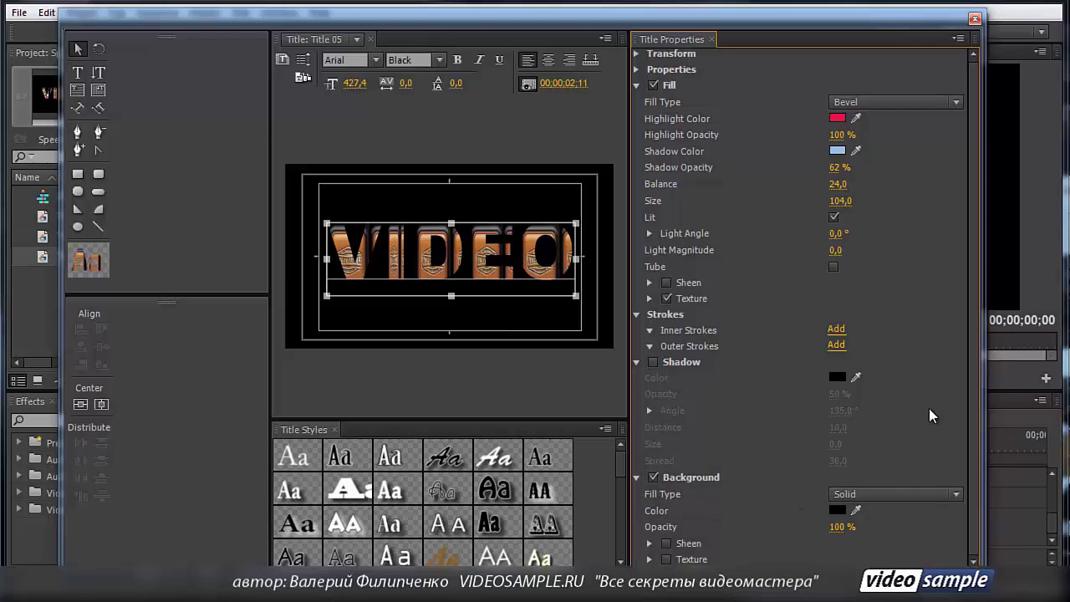
{"action": "left_click", "coordinate": [837, 511]}
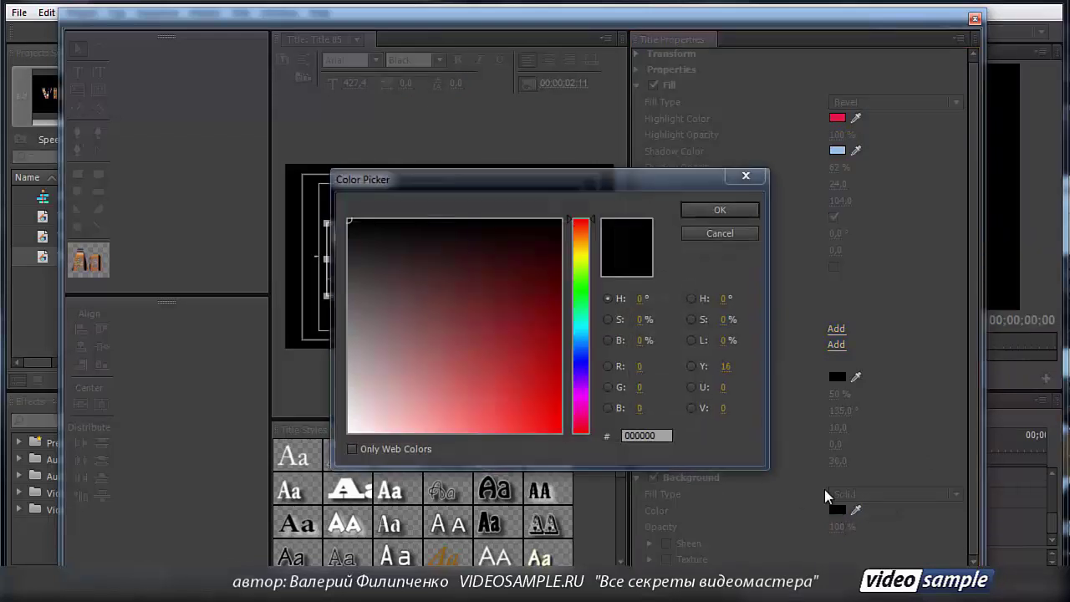
{"action": "left_click", "coordinate": [549, 416]}
{"action": "left_click", "coordinate": [719, 209]}
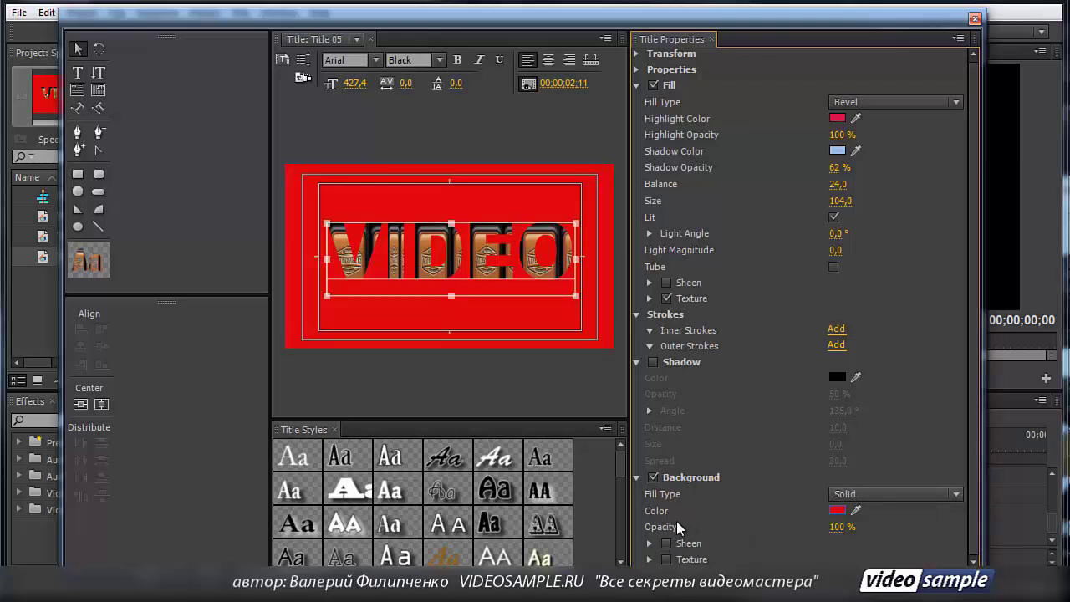
Step: Change the background fill to Linear Gradient with a grayish-brown first color stop, angle 327° and repeat 19
{"action": "left_click", "coordinate": [649, 559]}
{"action": "scroll", "coordinate": [789, 426], "scroll_direction": "down", "scroll_amount": 3}
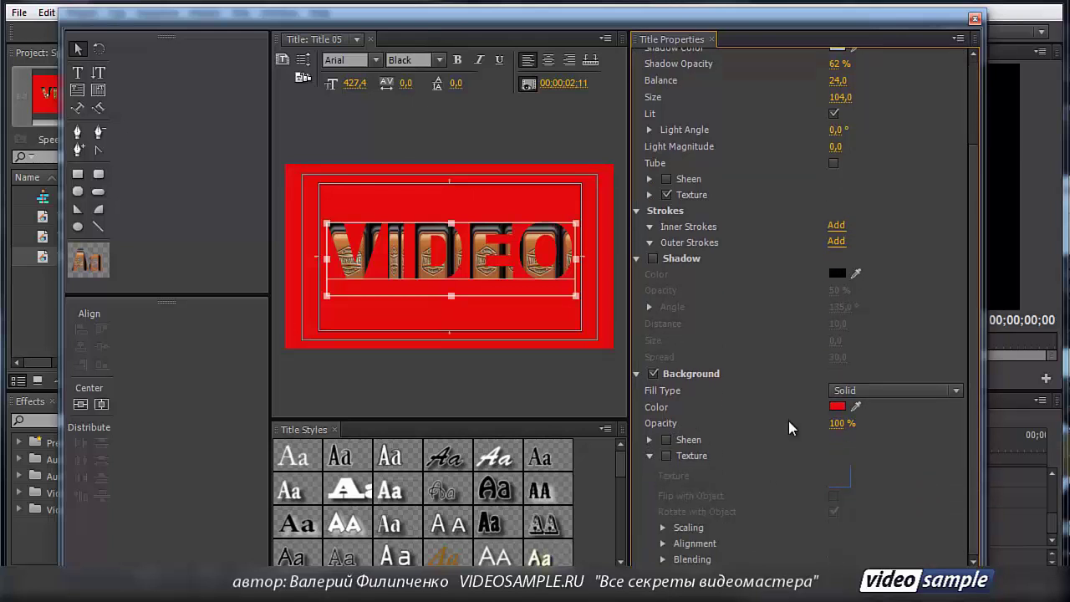
{"action": "left_click", "coordinate": [952, 390]}
{"action": "left_click", "coordinate": [909, 429]}
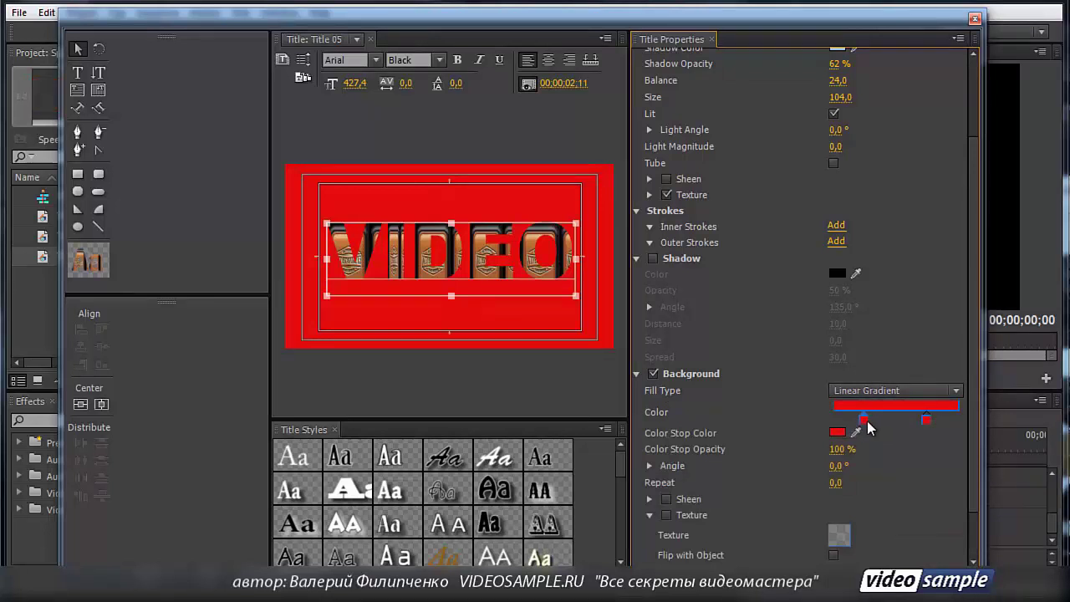
{"action": "double_click", "coordinate": [864, 420]}
{"action": "left_click_drag", "start_coordinate": [510, 331], "coordinate": [373, 294]}
{"action": "left_click", "coordinate": [717, 210]}
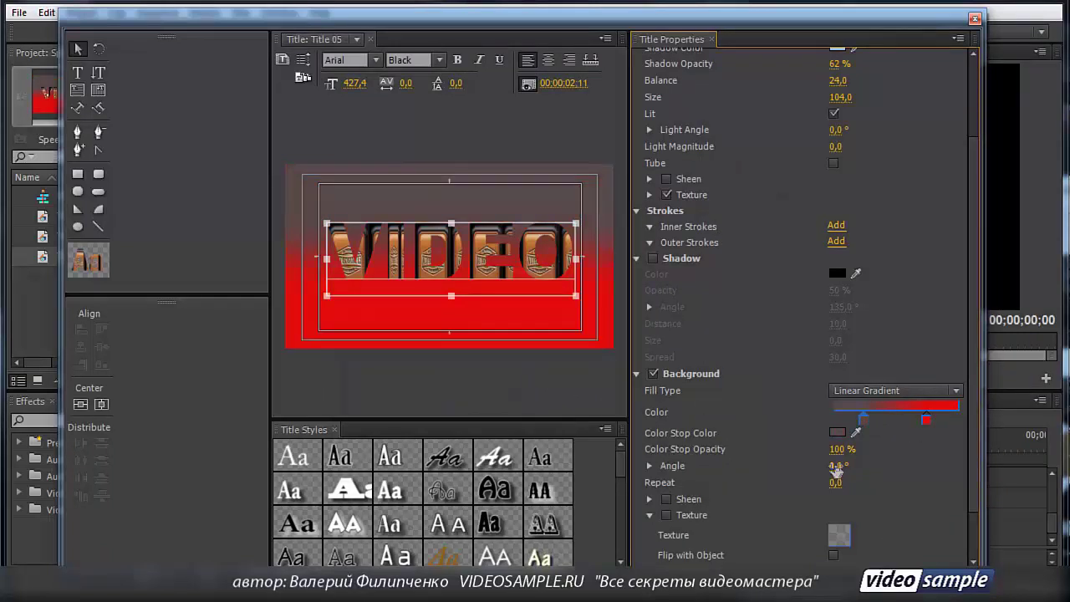
{"action": "left_click_drag", "start_coordinate": [836, 466], "coordinate": [887, 487]}
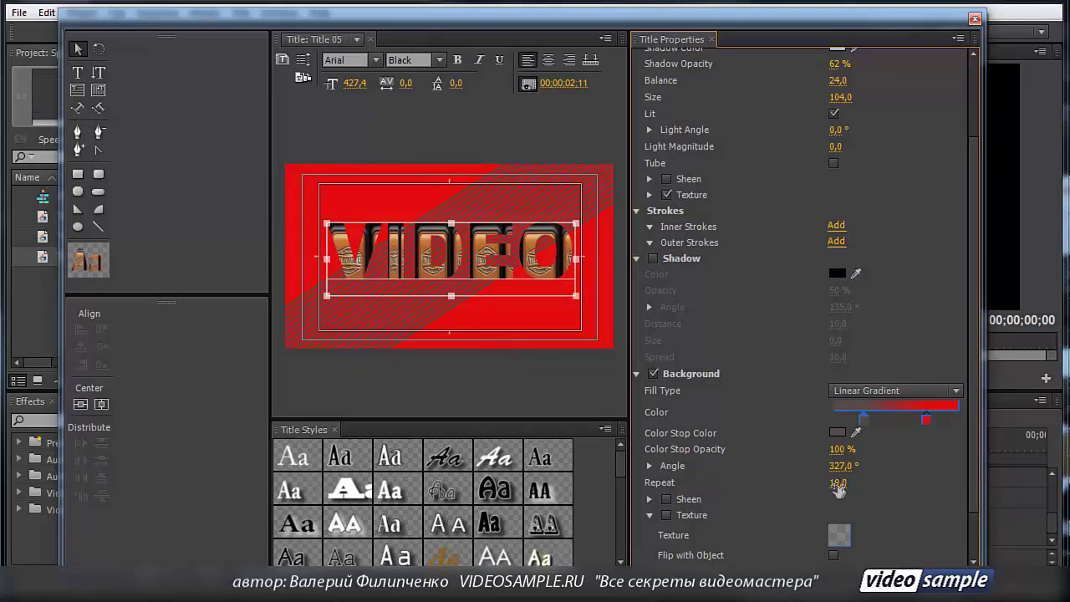
Step: Load photodune-2857329-fashionable-woman-with-sunglasses-l.jpg from the изображения folder in images on drive E: as the background's texture image
{"action": "left_click", "coordinate": [839, 536]}
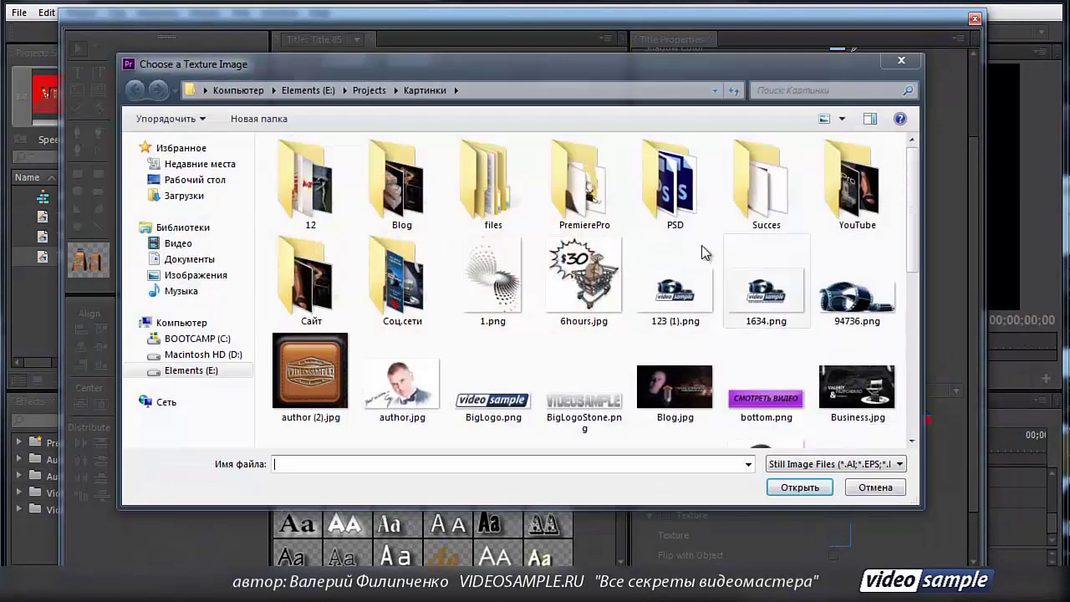
{"action": "left_click", "coordinate": [308, 90]}
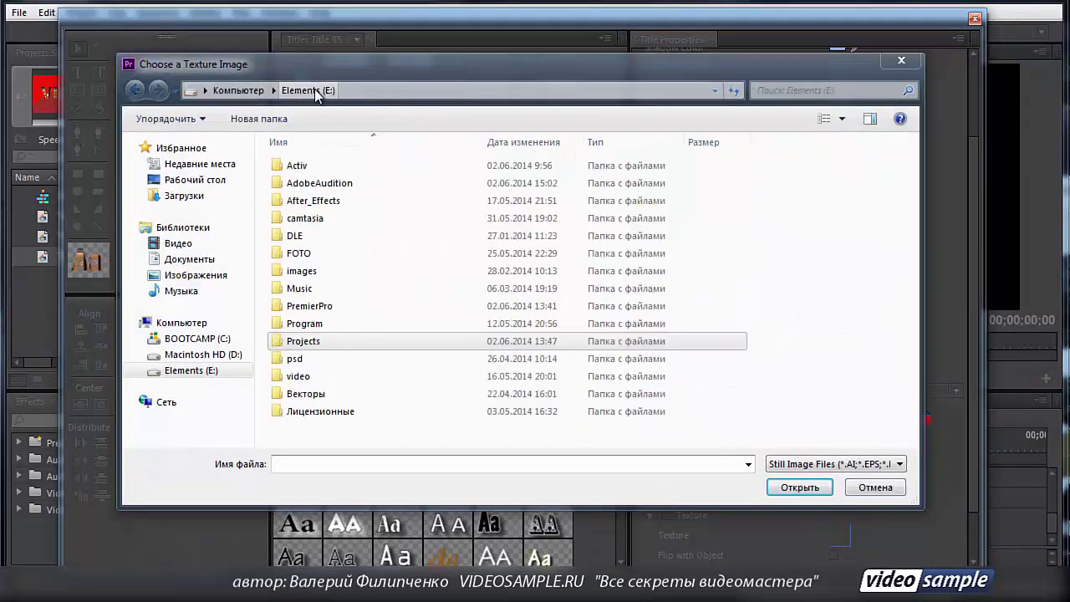
{"action": "double_click", "coordinate": [301, 271]}
{"action": "double_click", "coordinate": [329, 218]}
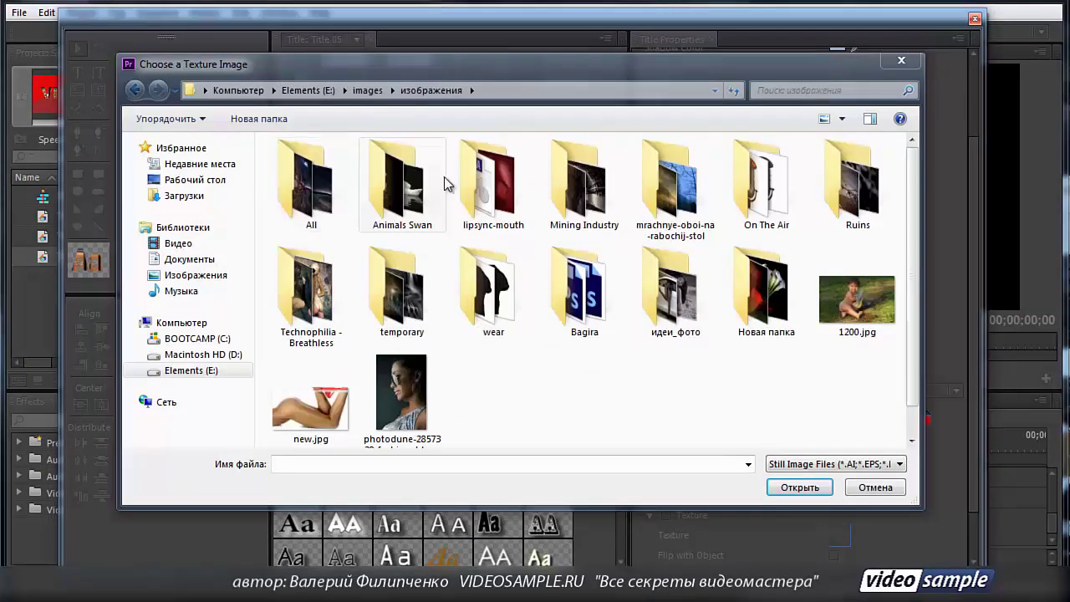
{"action": "left_click", "coordinate": [402, 393]}
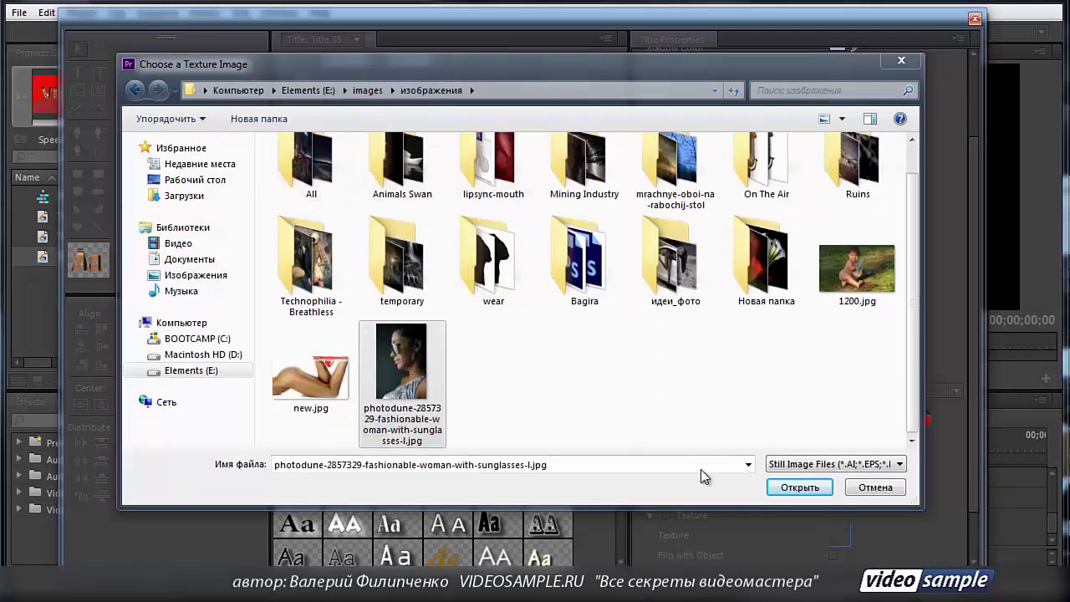
{"action": "left_click", "coordinate": [806, 489]}
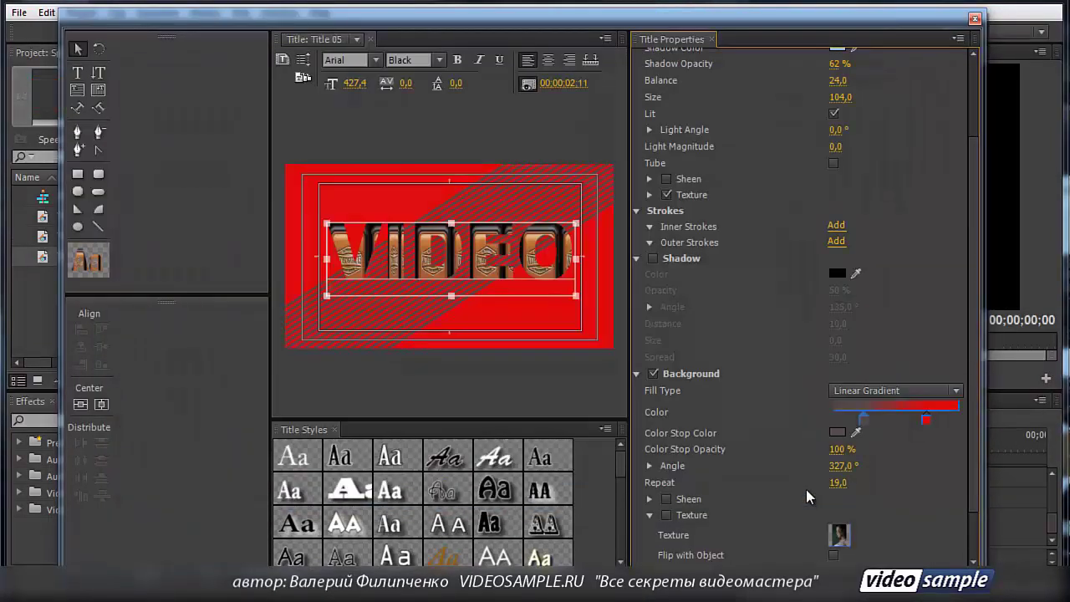
Step: Switch the background fill back to Solid and enable its Texture with the woman's photo
{"action": "left_click", "coordinate": [665, 469]}
{"action": "scroll", "coordinate": [866, 500], "scroll_direction": "up", "scroll_amount": 1}
{"action": "scroll", "coordinate": [911, 457], "scroll_direction": "down", "scroll_amount": 3}
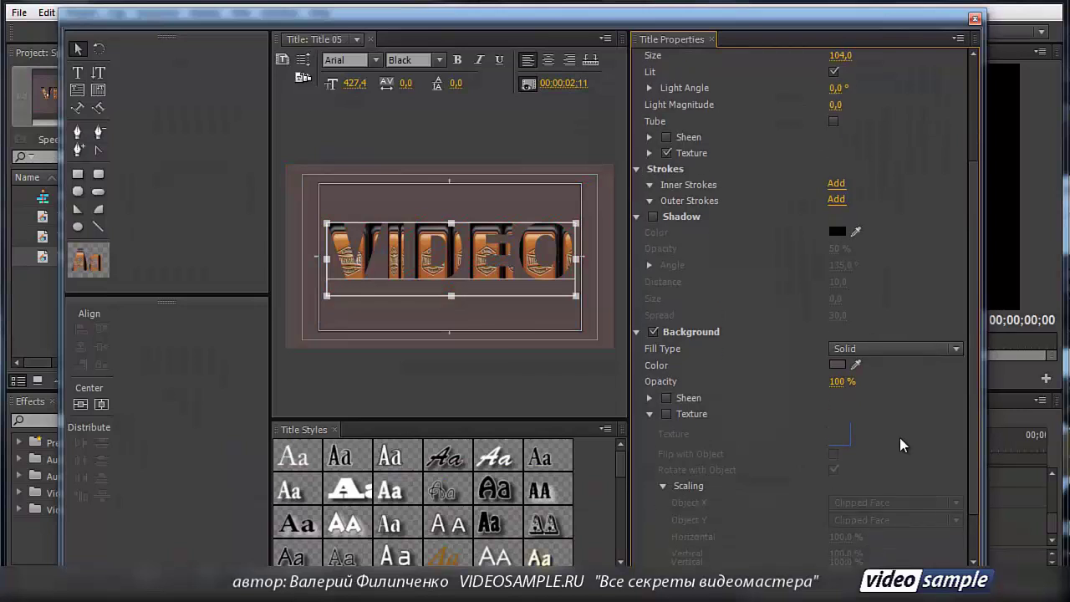
{"action": "left_click", "coordinate": [667, 368]}
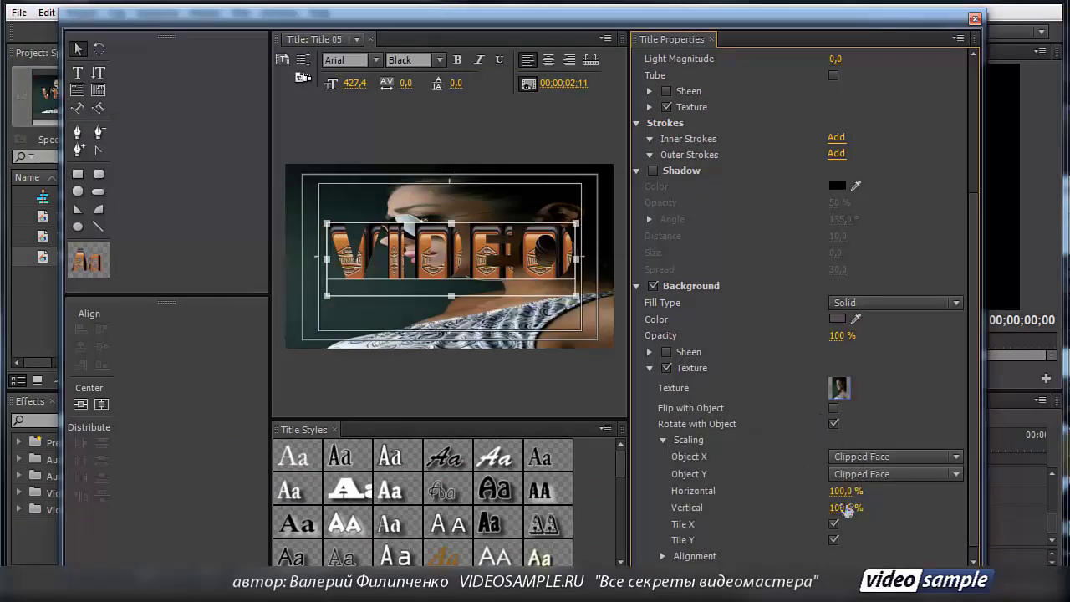
Step: Set the background texture's horizontal scaling to 26%, and try adjusting its blending Mix
{"action": "left_click_drag", "start_coordinate": [833, 493], "coordinate": [798, 522]}
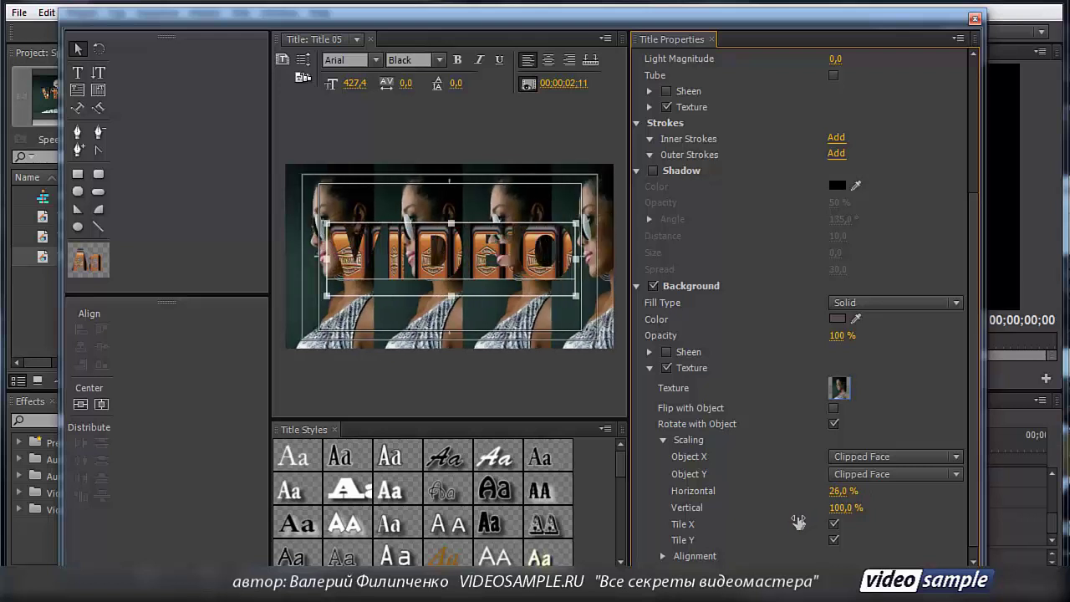
{"action": "scroll", "coordinate": [855, 500], "scroll_direction": "down", "scroll_amount": 1}
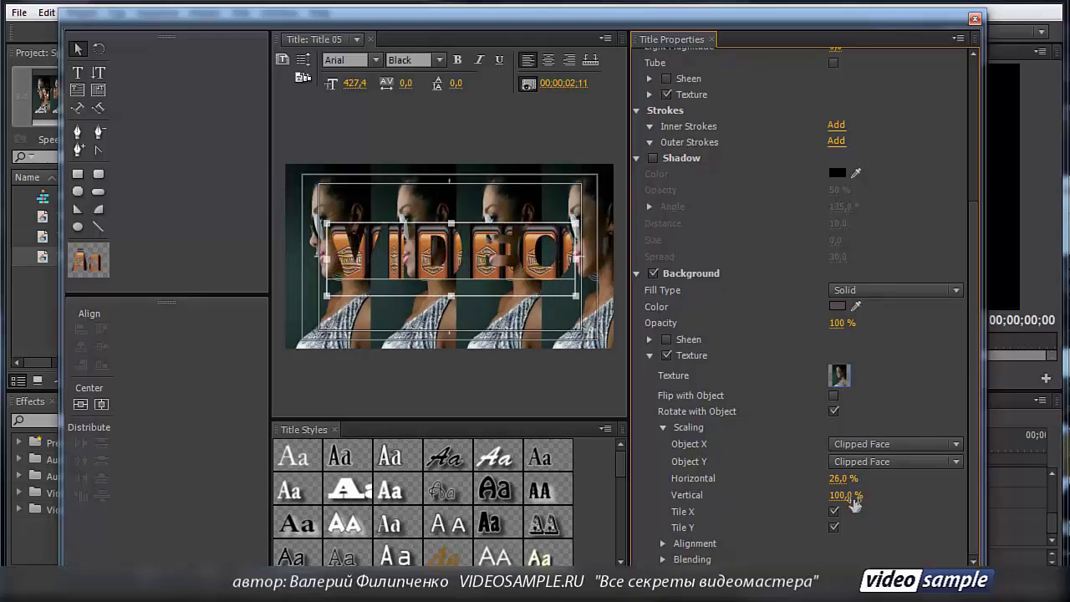
{"action": "scroll", "coordinate": [715, 490], "scroll_direction": "down", "scroll_amount": 2}
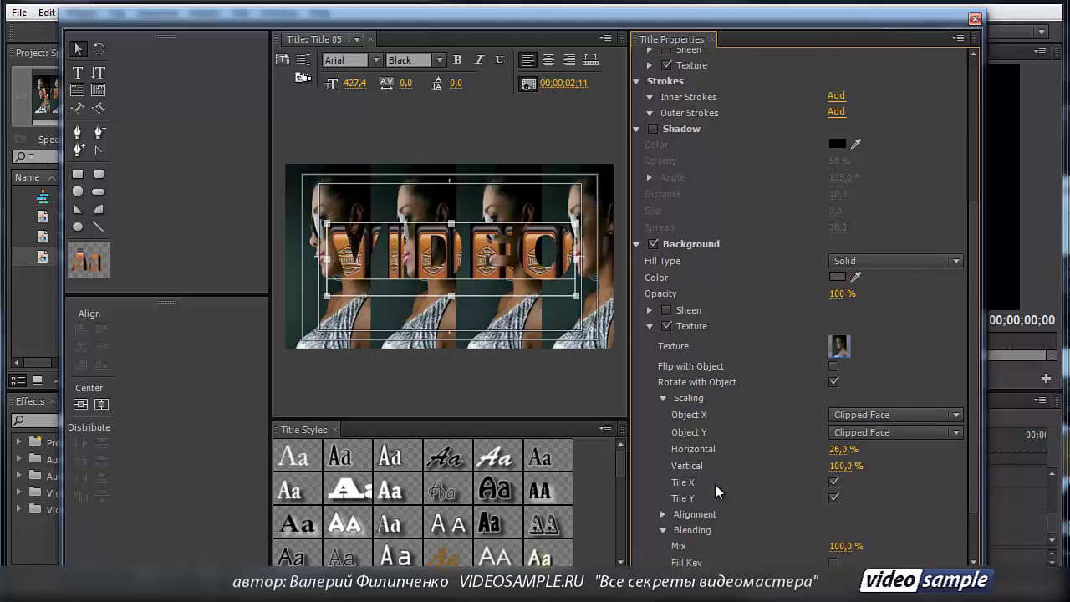
{"action": "scroll", "coordinate": [715, 492], "scroll_direction": "down", "scroll_amount": 4}
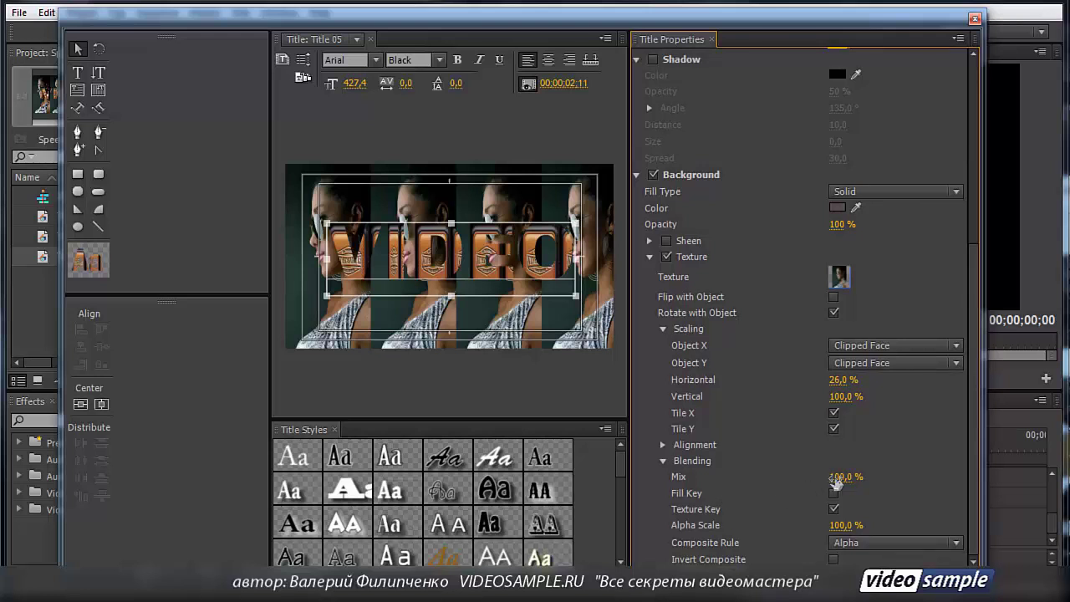
{"action": "left_click_drag", "start_coordinate": [838, 477], "coordinate": [860, 489]}
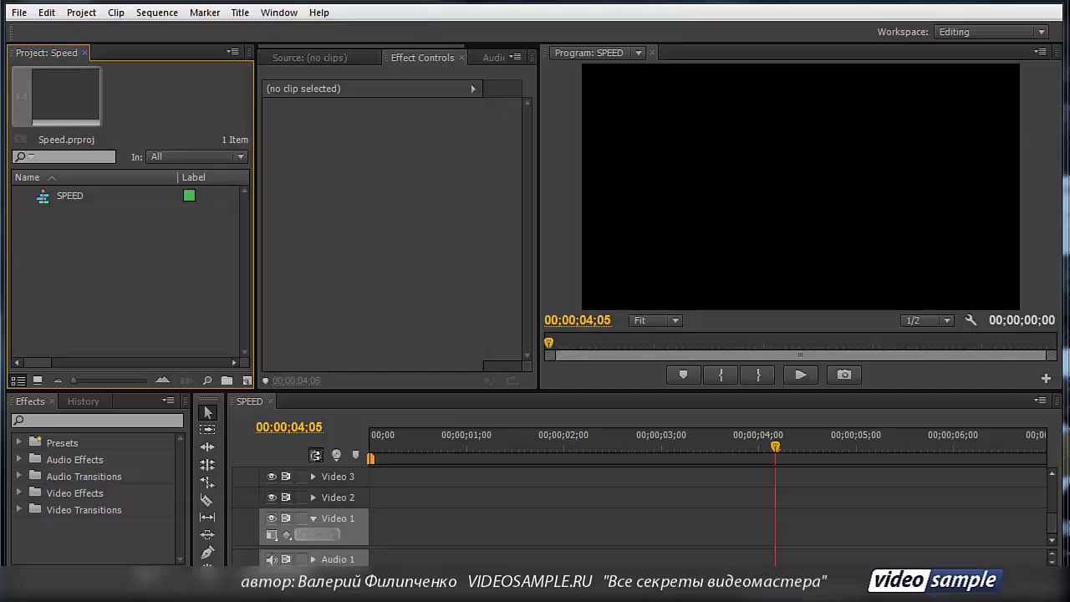
Step: Create a new Default Roll title named Title 11 at 1920 x 1080
{"action": "left_click", "coordinate": [240, 14]}
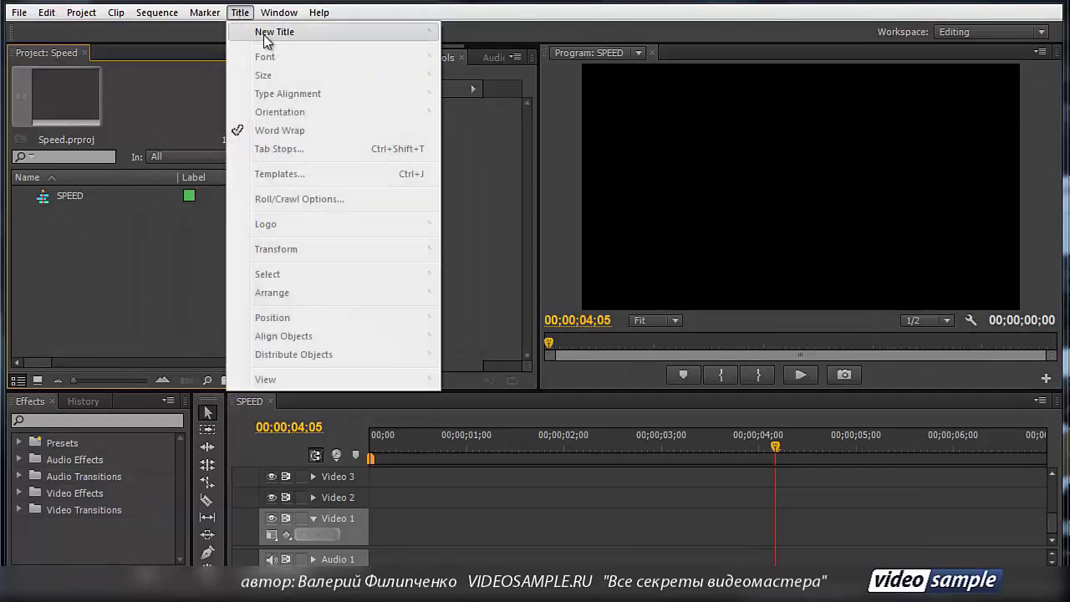
{"action": "mouse_move", "coordinate": [283, 32]}
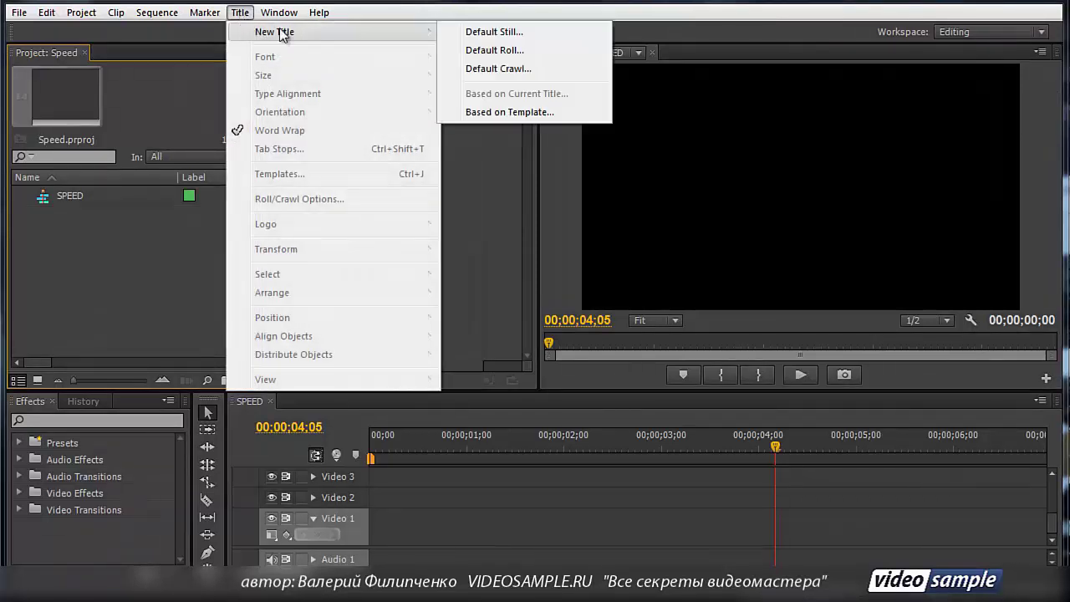
{"action": "left_click", "coordinate": [510, 51]}
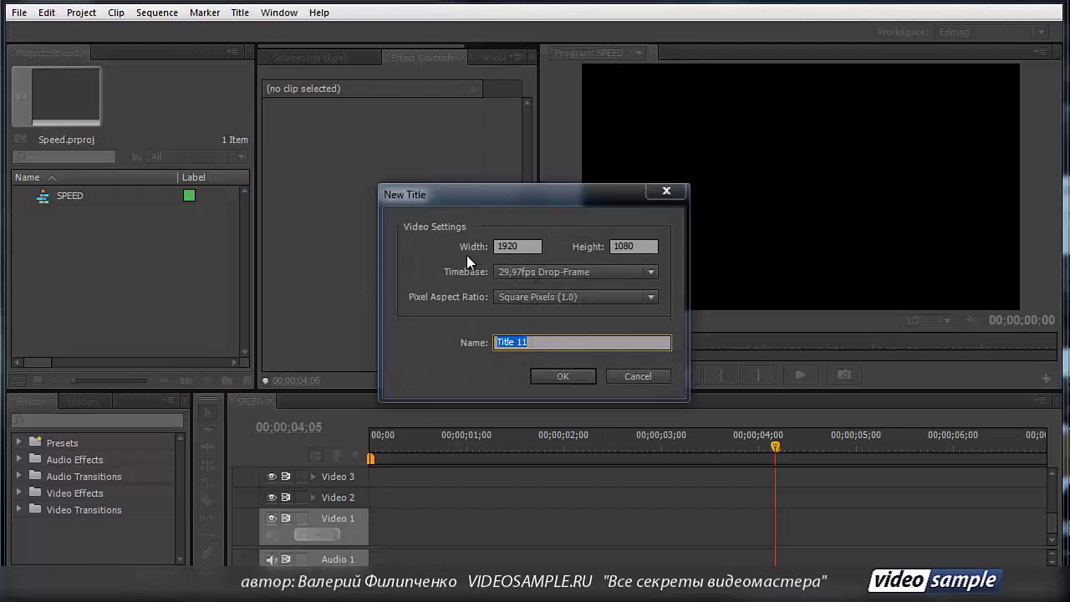
{"action": "left_click", "coordinate": [527, 344]}
{"action": "left_click_drag", "start_coordinate": [527, 344], "coordinate": [494, 342]}
{"action": "left_click", "coordinate": [563, 376]}
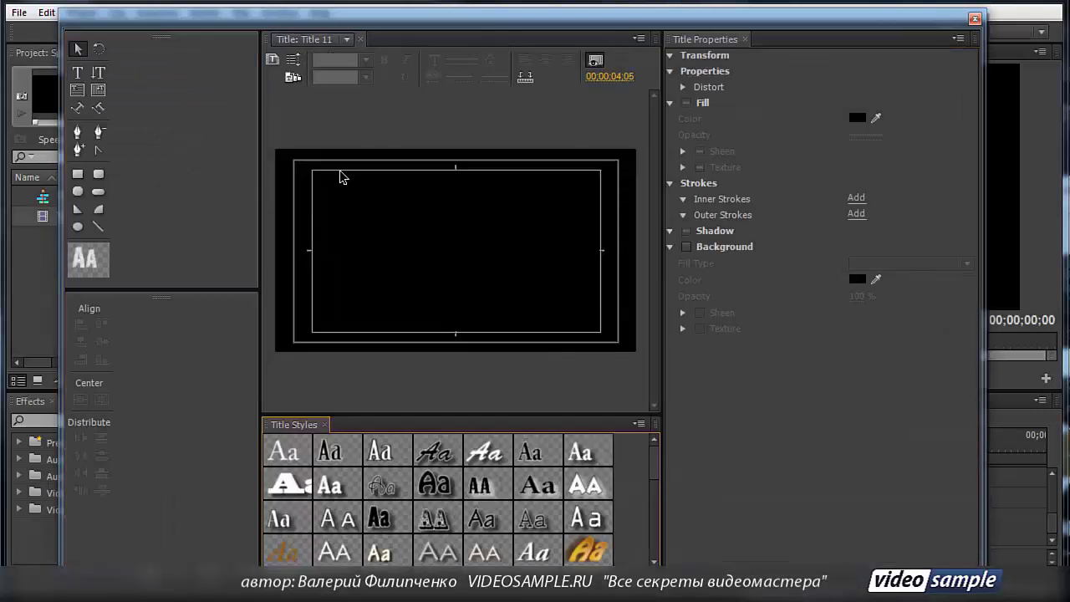
Step: In the title's Roll/Crawl Options, enable Start Off Screen and End Off Screen for the Roll type
{"action": "left_click", "coordinate": [296, 65]}
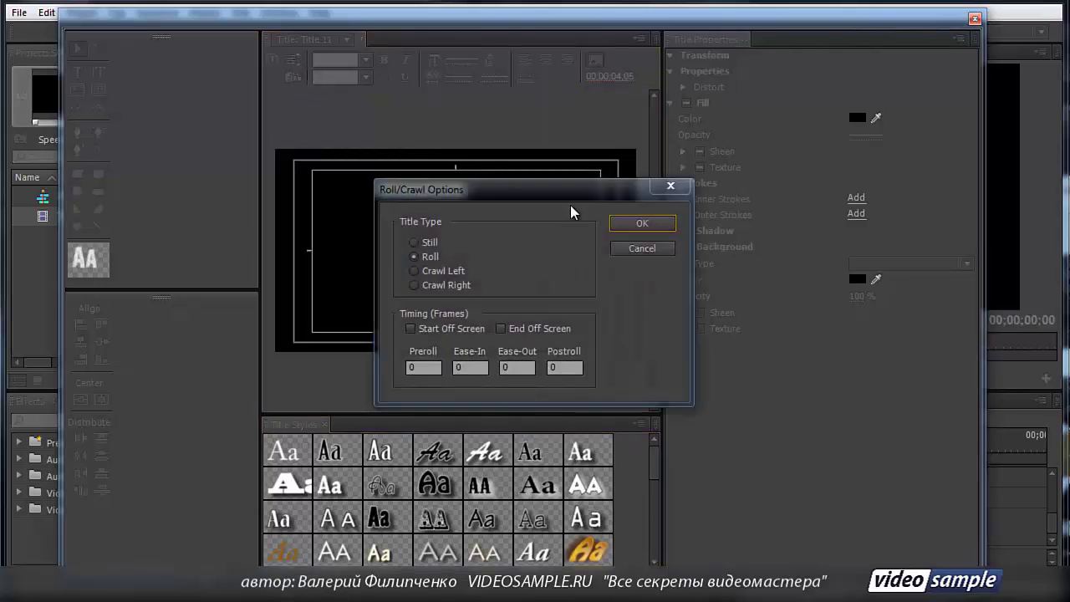
{"action": "left_click_drag", "start_coordinate": [563, 199], "coordinate": [607, 133]}
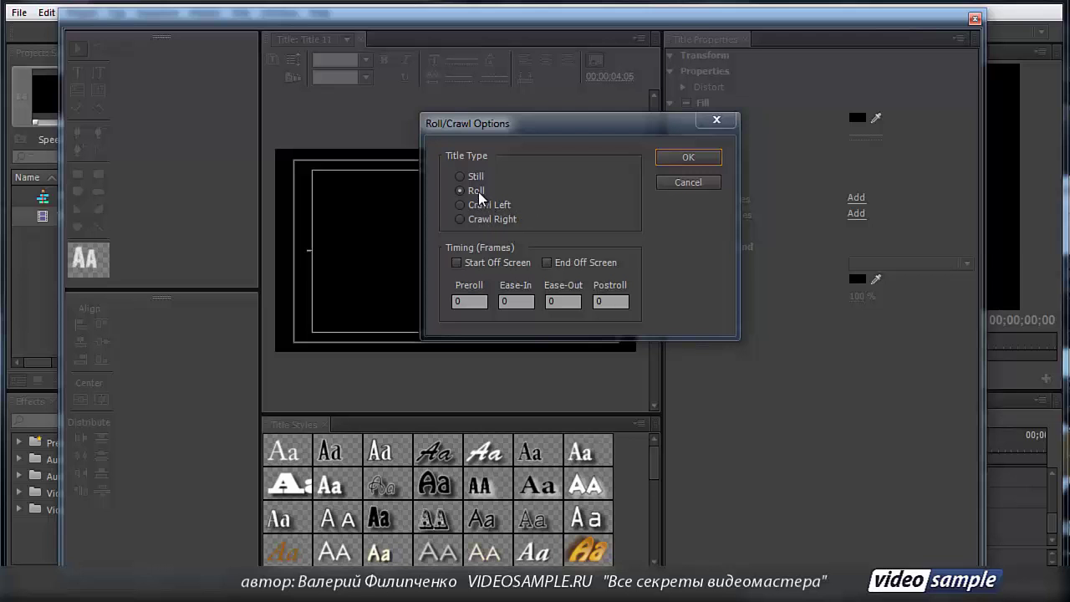
{"action": "left_click", "coordinate": [456, 264]}
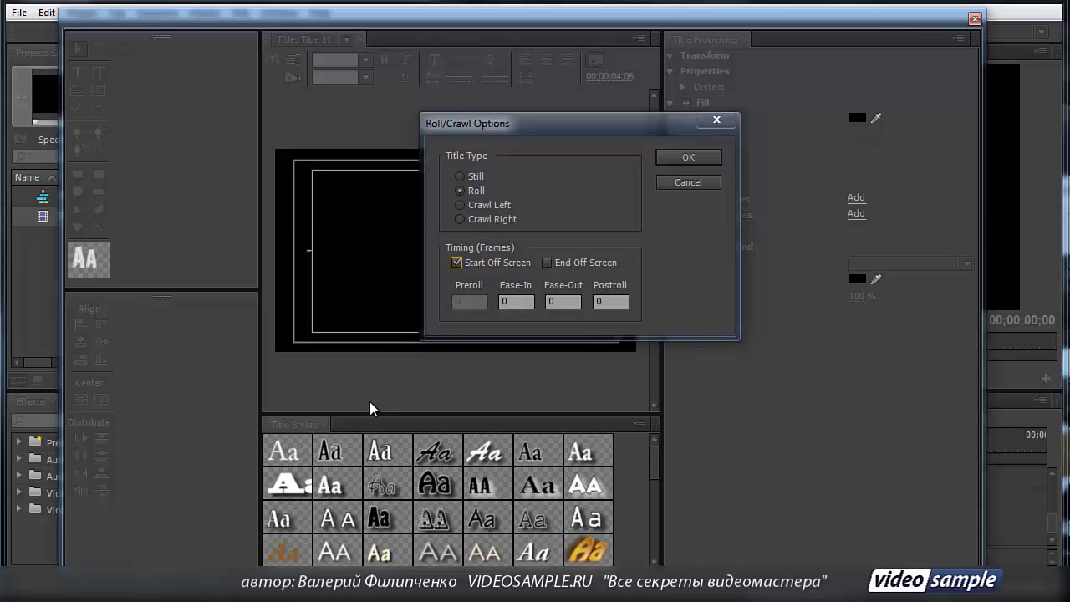
{"action": "left_click", "coordinate": [546, 262]}
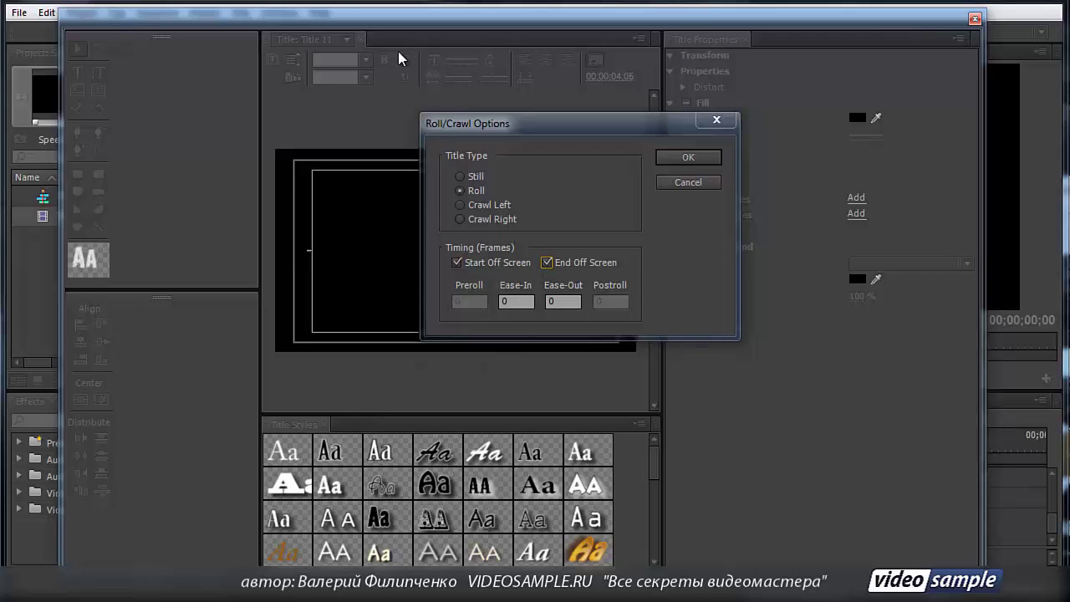
Step: Apply the roll options and draw an area text box about 1695 x 949 filling the frame's outer safe margin
{"action": "left_click", "coordinate": [679, 158]}
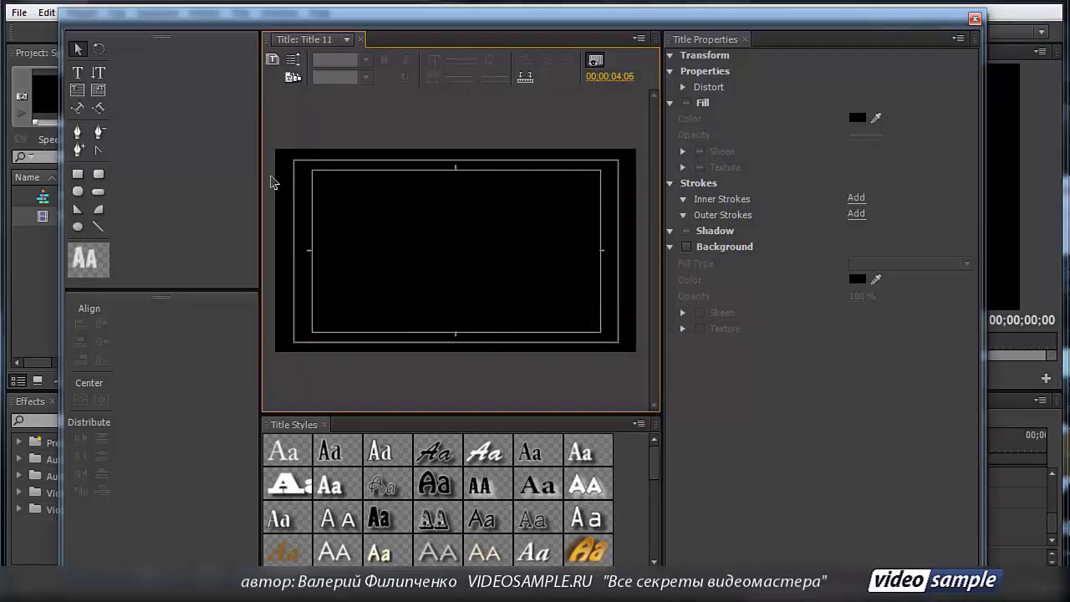
{"action": "left_click", "coordinate": [77, 93]}
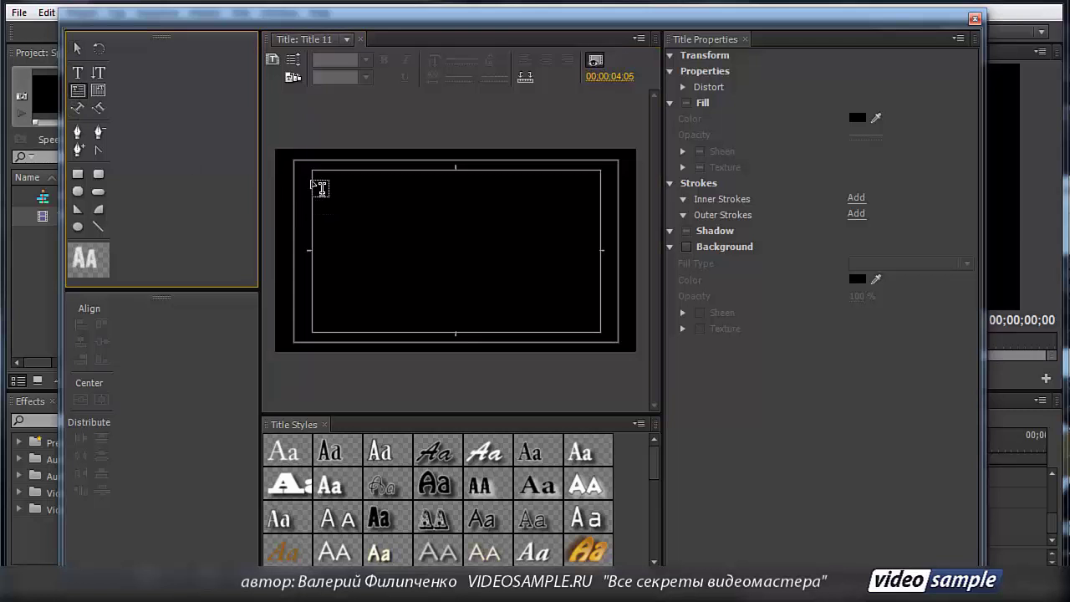
{"action": "left_click_drag", "start_coordinate": [298, 164], "coordinate": [615, 342]}
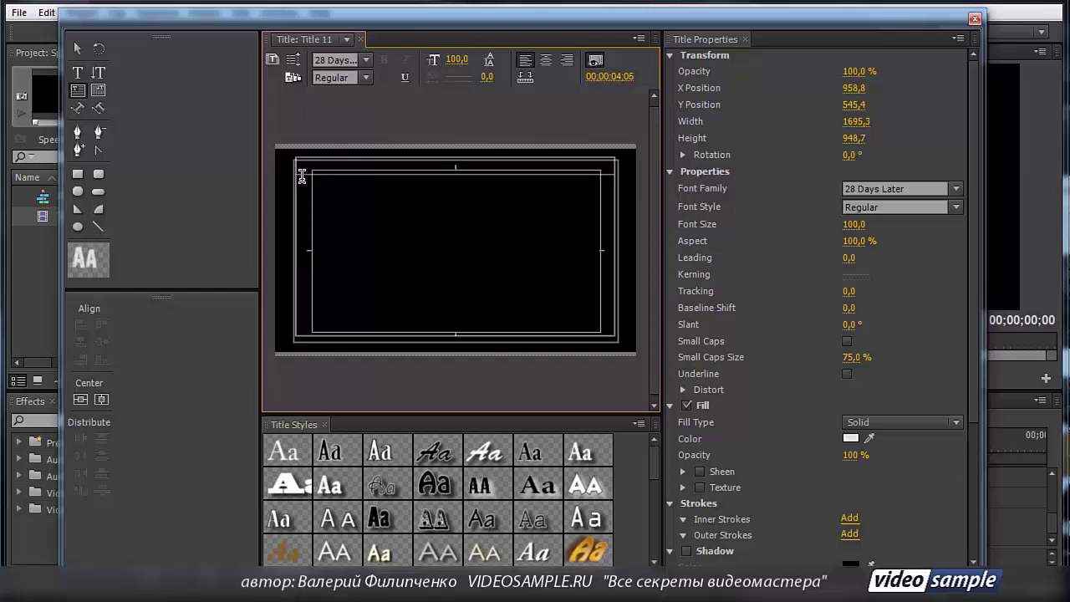
Step: Fill the text box with the Russian paragraph beginning "В этом случае я мог себе это позволить" and select the box as an object
{"action": "key", "text": "Escape"}
{"action": "type", "text": "В этом случае я мог себе это позволить. Дело в том, что снимать в низком ключе вы можете даже у себя дома в спальне, если квадратура комнаты позволяет."}
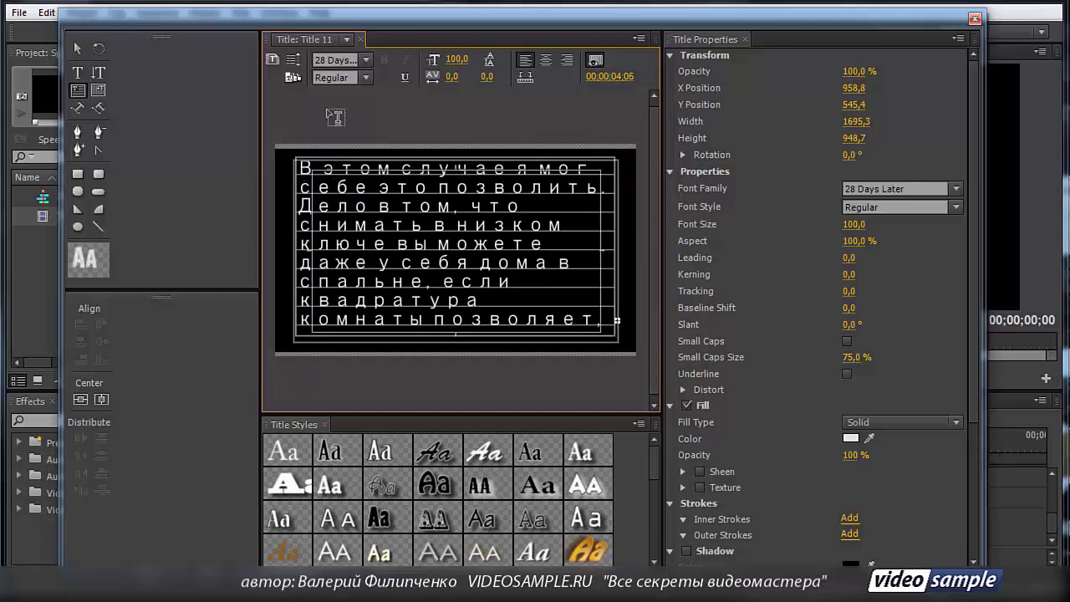
{"action": "left_click", "coordinate": [80, 49]}
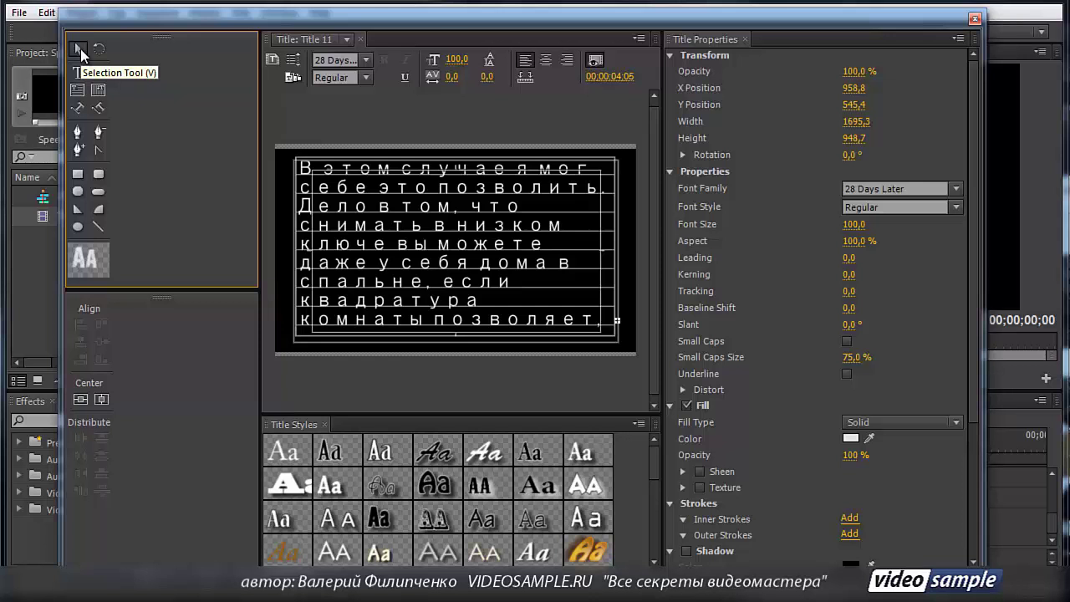
{"action": "left_click", "coordinate": [292, 183]}
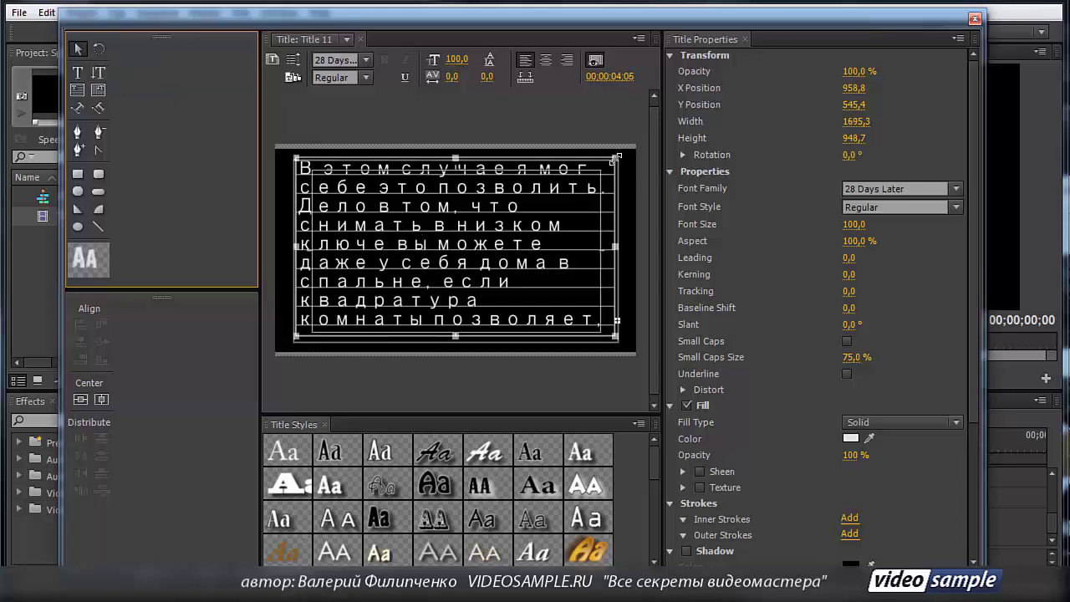
Step: Enlarge the title's text box to about 1709 by 3281 so that the whole text fits inside it
{"action": "mouse_move", "coordinate": [615, 158]}
{"action": "left_mouse_down"}
{"action": "mouse_move", "coordinate": [514, 162]}
{"action": "mouse_move", "coordinate": [620, 162]}
{"action": "left_mouse_up"}
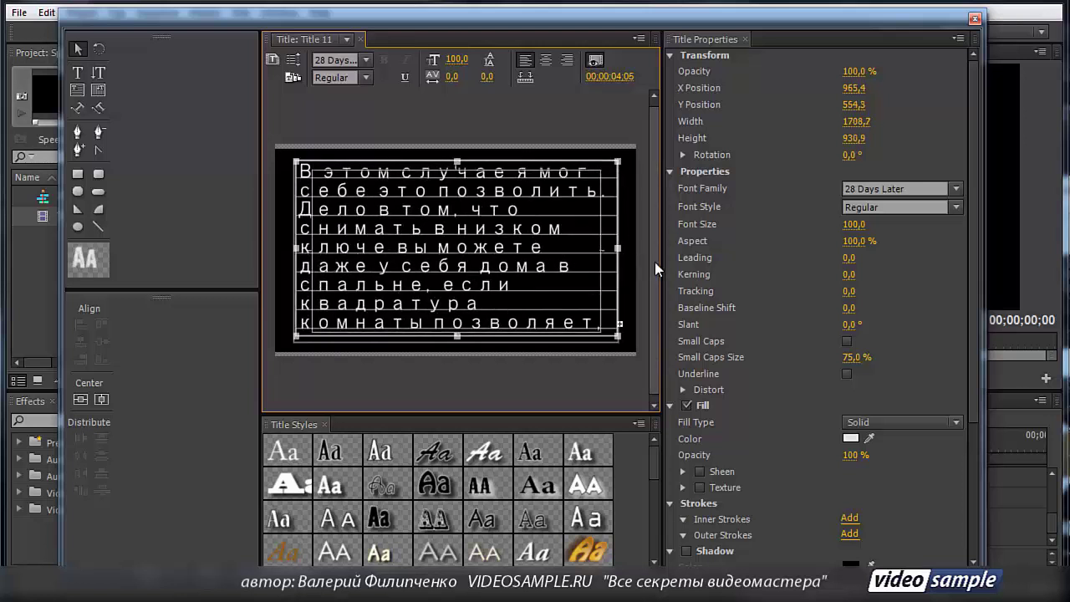
{"action": "left_click_drag", "start_coordinate": [654, 262], "coordinate": [653, 266]}
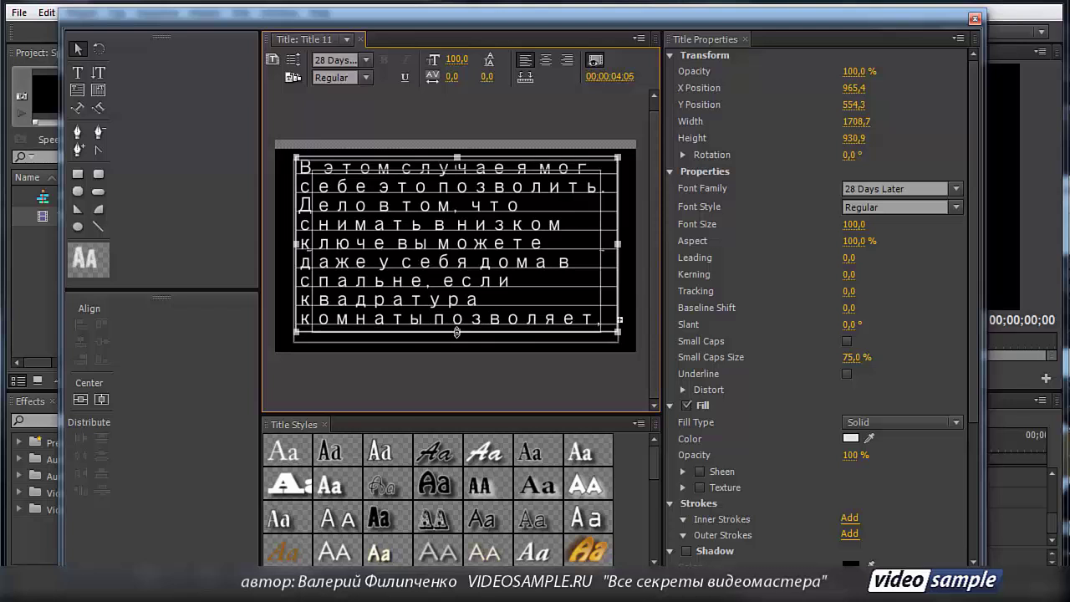
{"action": "left_click_drag", "start_coordinate": [457, 332], "coordinate": [452, 492]}
{"action": "left_click_drag", "start_coordinate": [655, 268], "coordinate": [651, 358]}
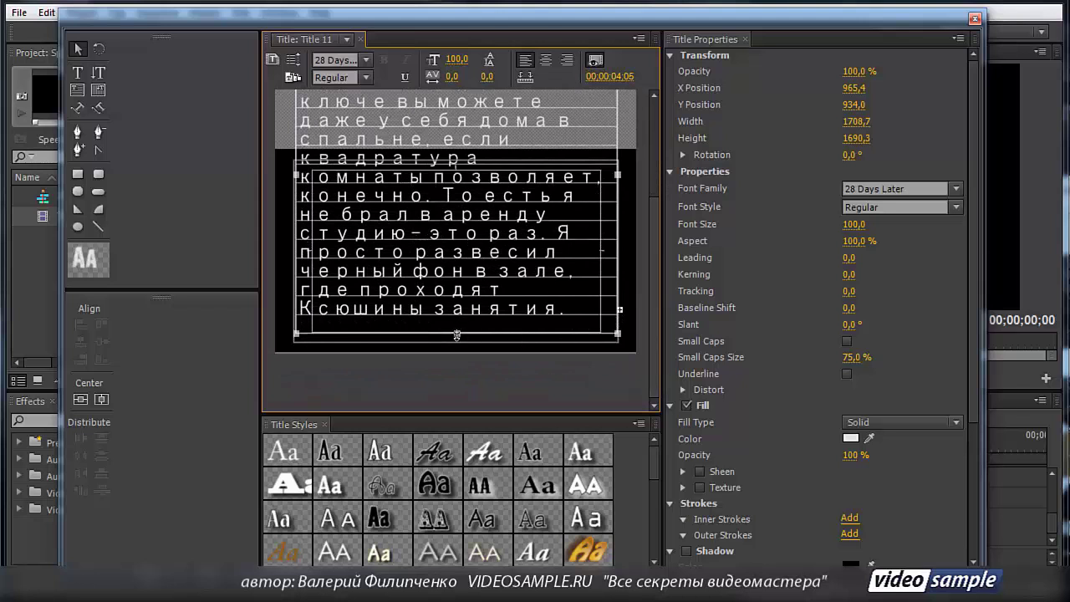
{"action": "left_click_drag", "start_coordinate": [456, 333], "coordinate": [487, 405]}
{"action": "left_click_drag", "start_coordinate": [655, 210], "coordinate": [651, 290]}
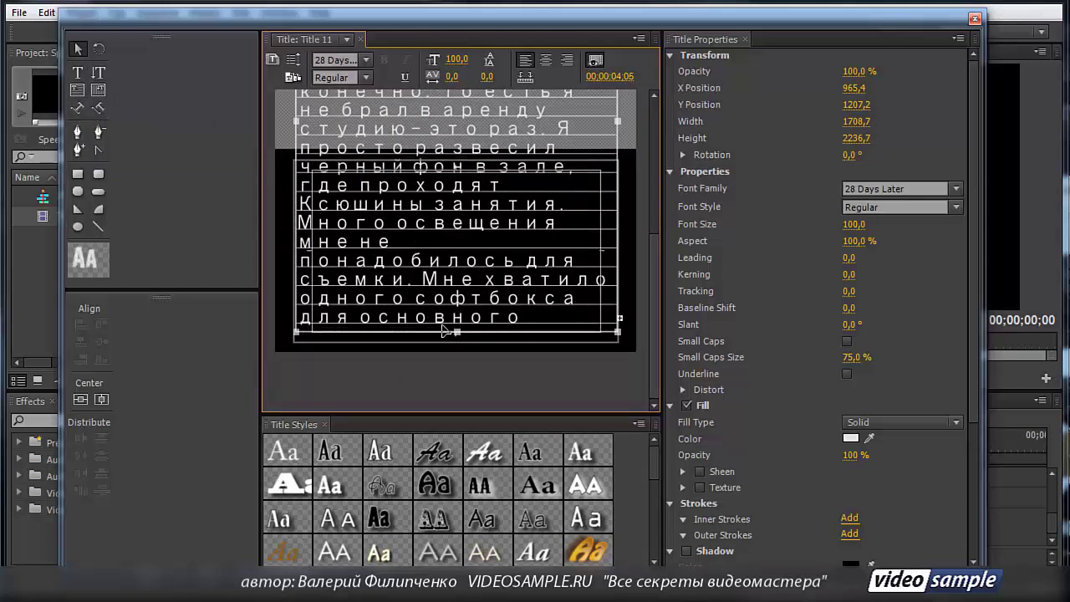
{"action": "left_click_drag", "start_coordinate": [456, 332], "coordinate": [456, 334]}
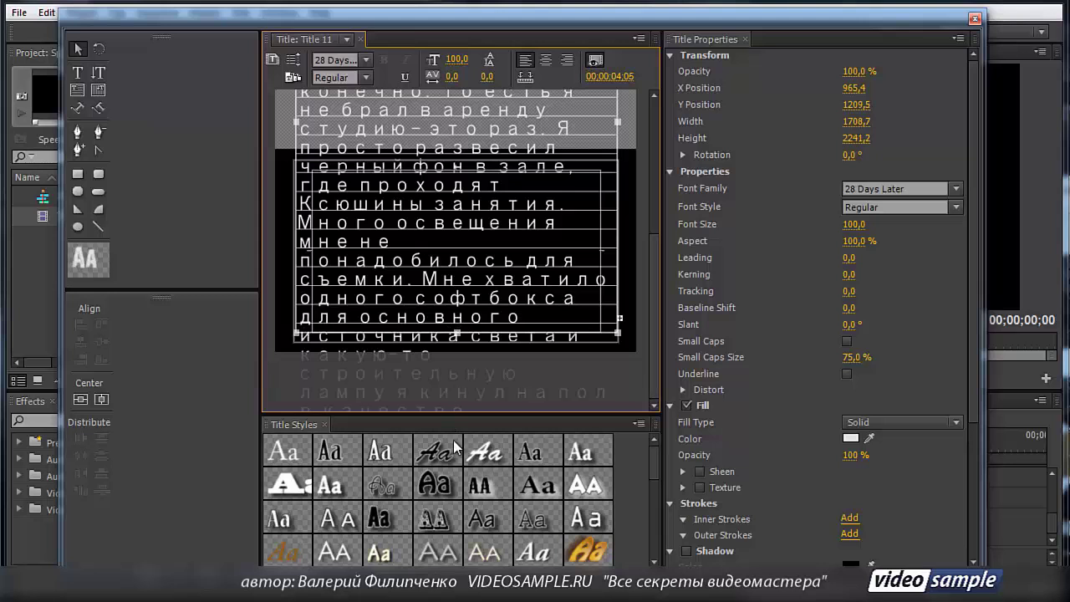
{"action": "left_click_drag", "start_coordinate": [453, 440], "coordinate": [456, 449]}
{"action": "left_click_drag", "start_coordinate": [653, 232], "coordinate": [646, 320]}
{"action": "left_click_drag", "start_coordinate": [456, 332], "coordinate": [451, 396]}
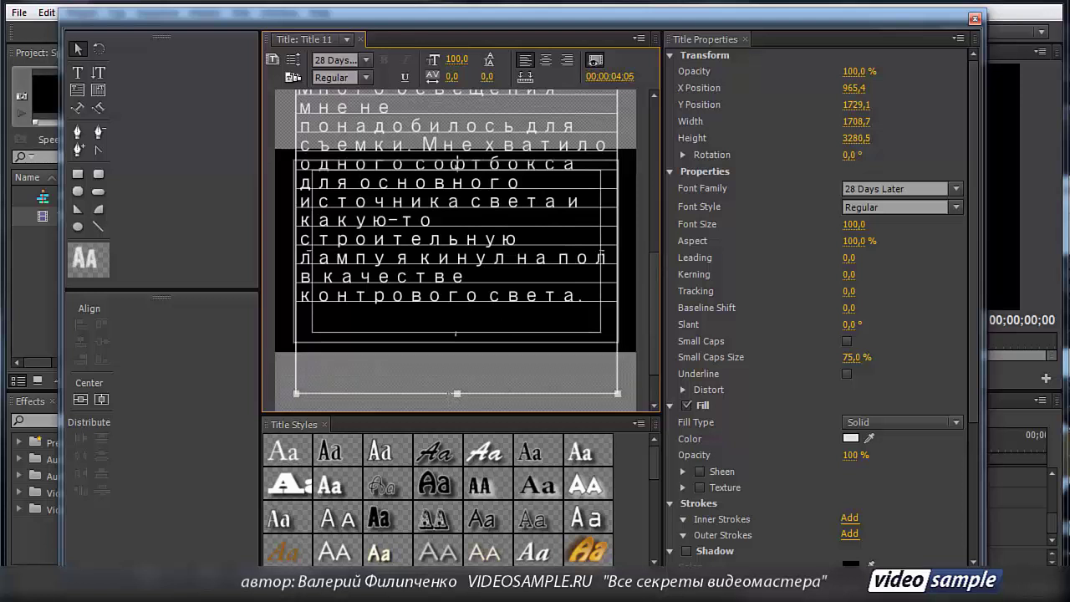
Step: Change the title text's font family to Arial
{"action": "left_click", "coordinate": [956, 188]}
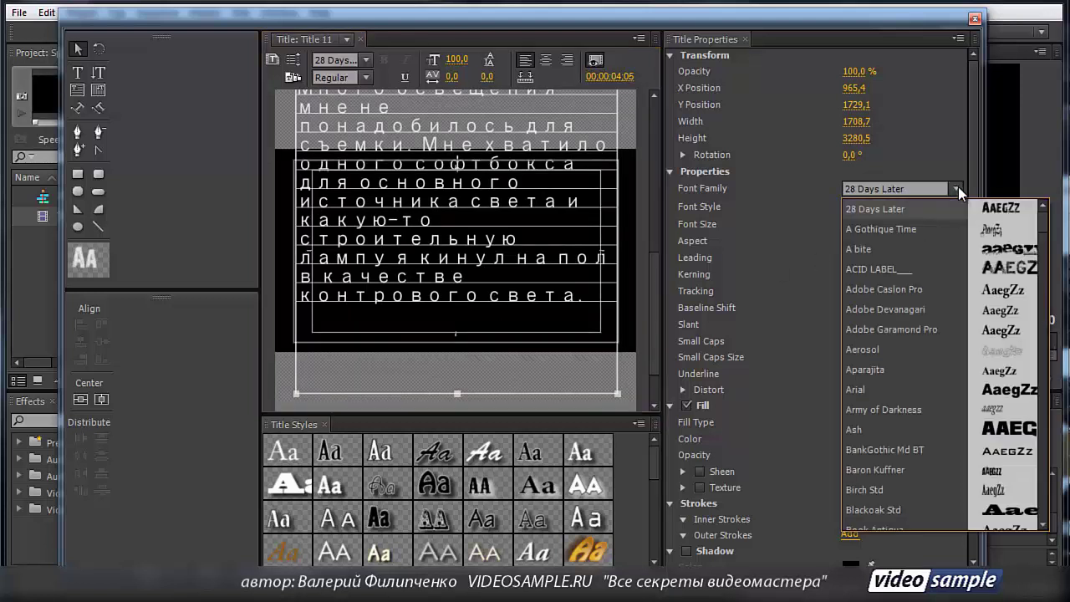
{"action": "left_click", "coordinate": [867, 388]}
{"action": "left_click", "coordinate": [657, 295]}
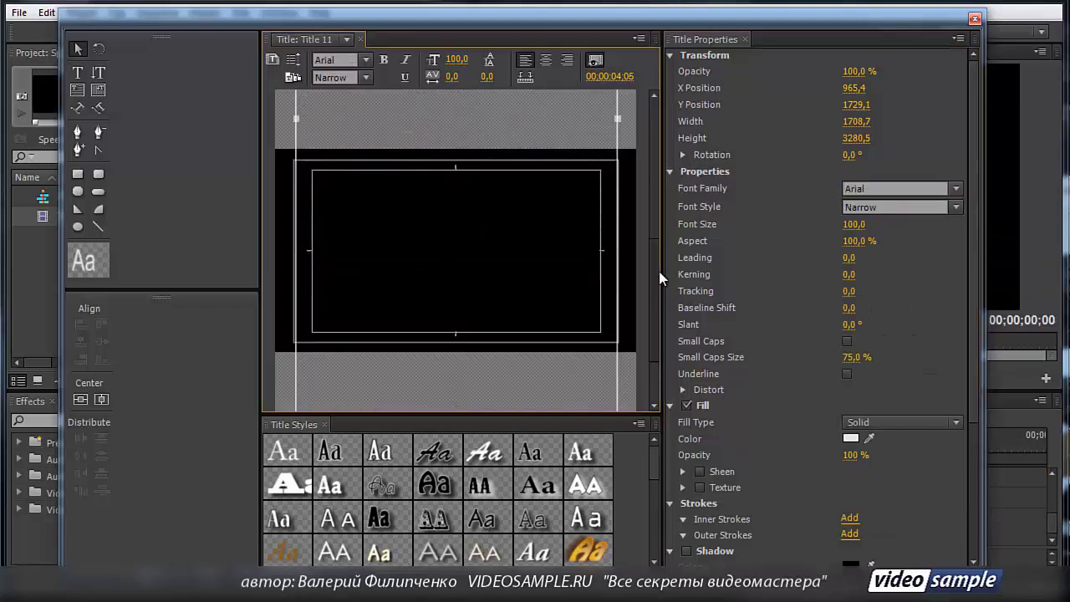
{"action": "type", "text": "В этом случае я мог себе это позволить. Дело в том, что снимать в низком ключе вы можете даже у себя дома в спальне, если квадратура комнаты позволяет, конечно. То есть я не брал в аренду студию - это раз. Я просто развесил черный фон в зале, где проходят Ксюшины занятия. Много освещения мне не понадобилось для съемки. Мне хватило одного софтбокса для основного источника света и какую-то строительную лампу я кинул на пол в качестве контрового света."}
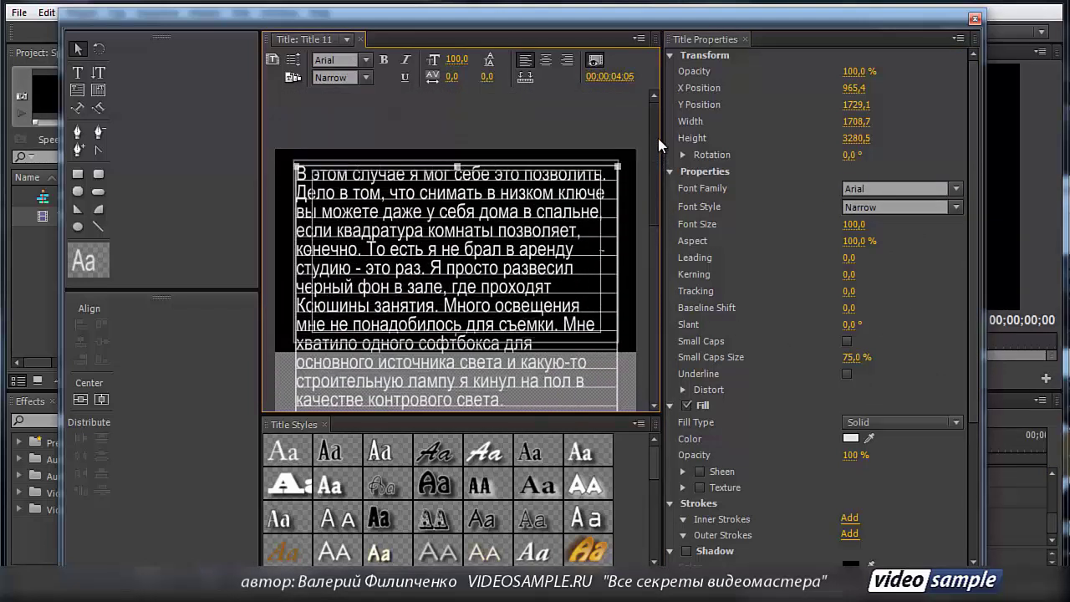
Step: Try the Black font style on the title text and settle on Bold
{"action": "left_click", "coordinate": [955, 208]}
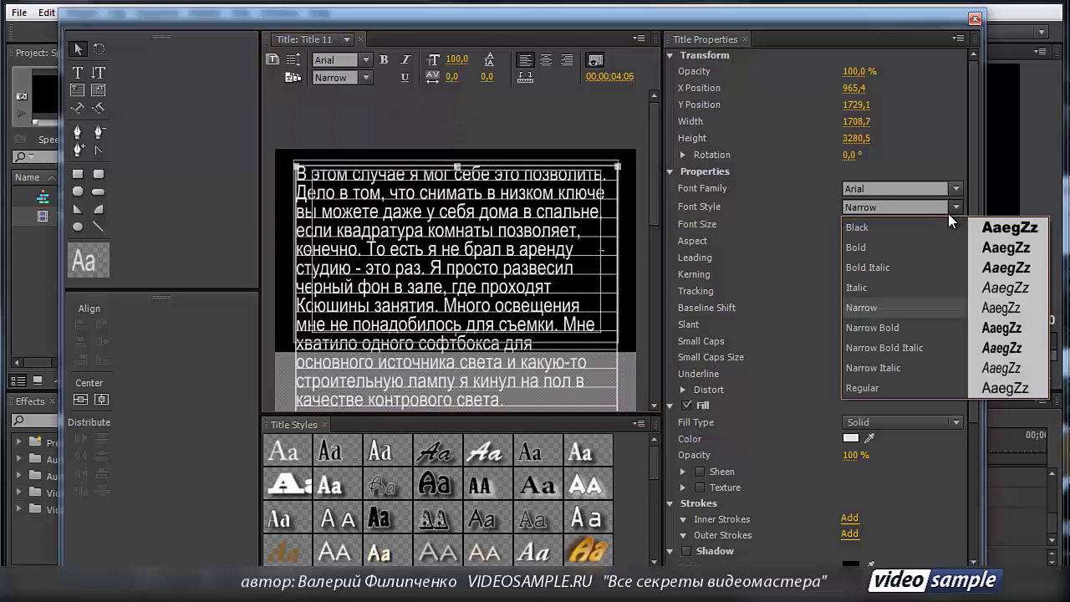
{"action": "left_click", "coordinate": [890, 232]}
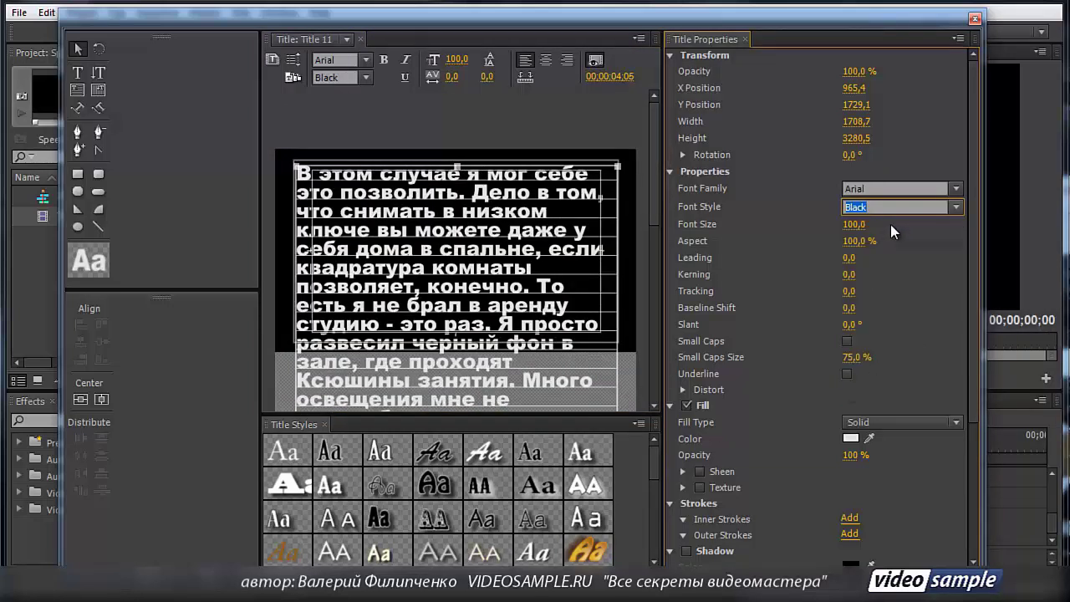
{"action": "left_click", "coordinate": [952, 206]}
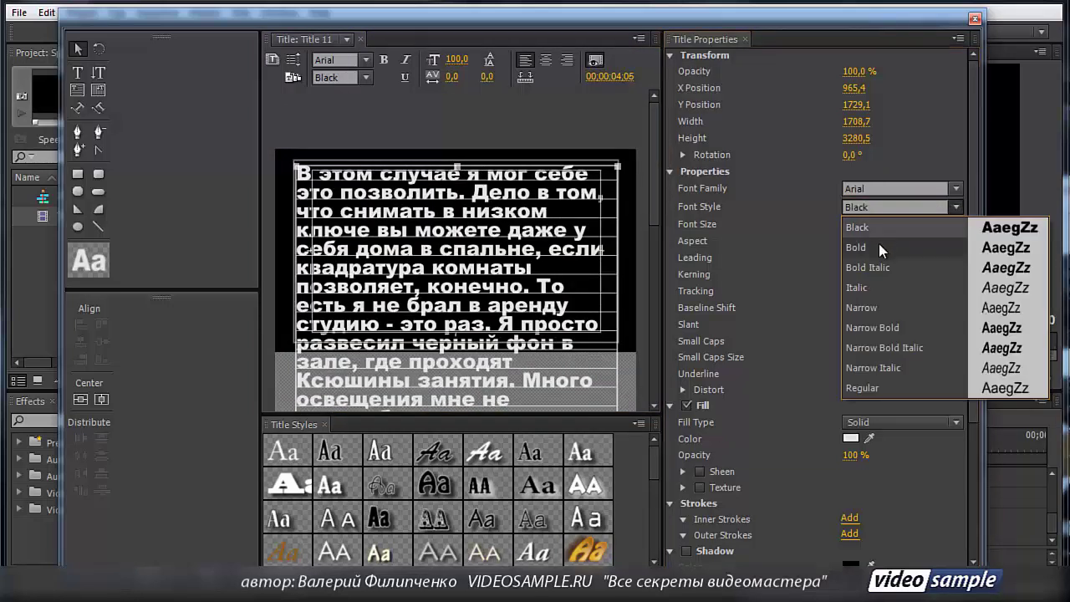
{"action": "left_click", "coordinate": [878, 243]}
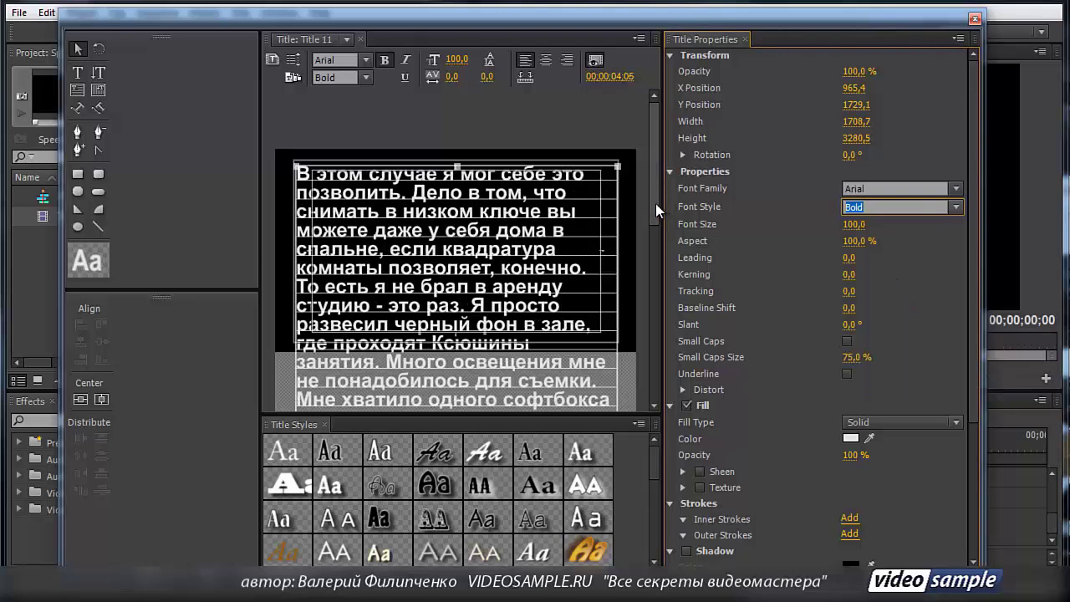
{"action": "mouse_move", "coordinate": [655, 203]}
{"action": "left_mouse_down"}
{"action": "mouse_move", "coordinate": [650, 263]}
{"action": "mouse_move", "coordinate": [650, 206]}
{"action": "left_mouse_up"}
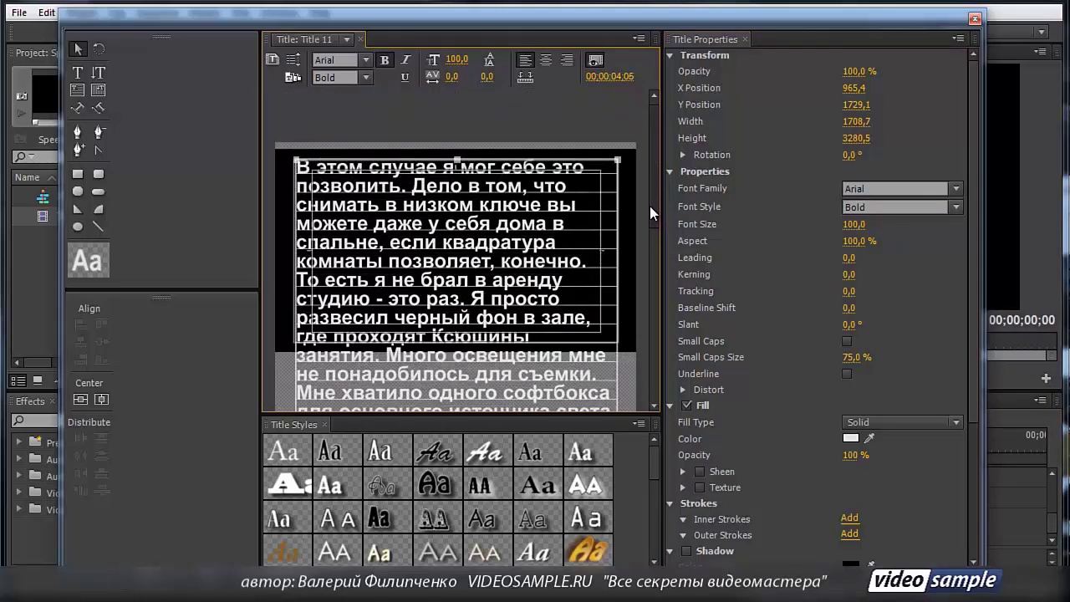
Step: Start new indented paragraphs at "Дело в том" and "То есть я не брал", and close the title editor
{"action": "left_click", "coordinate": [77, 76]}
{"action": "left_click", "coordinate": [427, 183]}
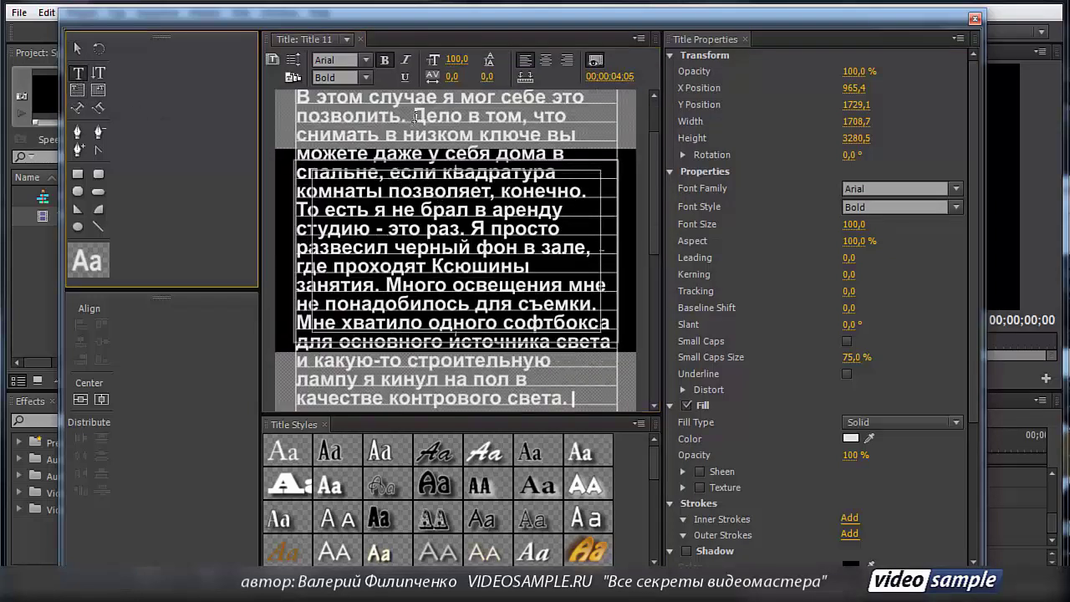
{"action": "left_click", "coordinate": [428, 159]}
{"action": "key", "text": "Return"}
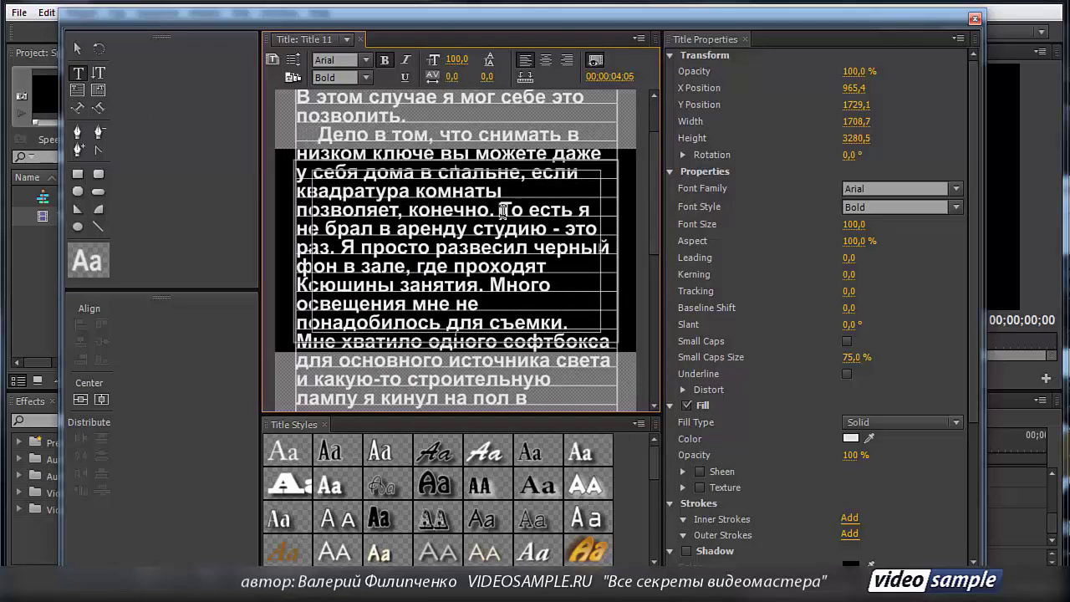
{"action": "left_click", "coordinate": [504, 210]}
{"action": "key", "text": "Return"}
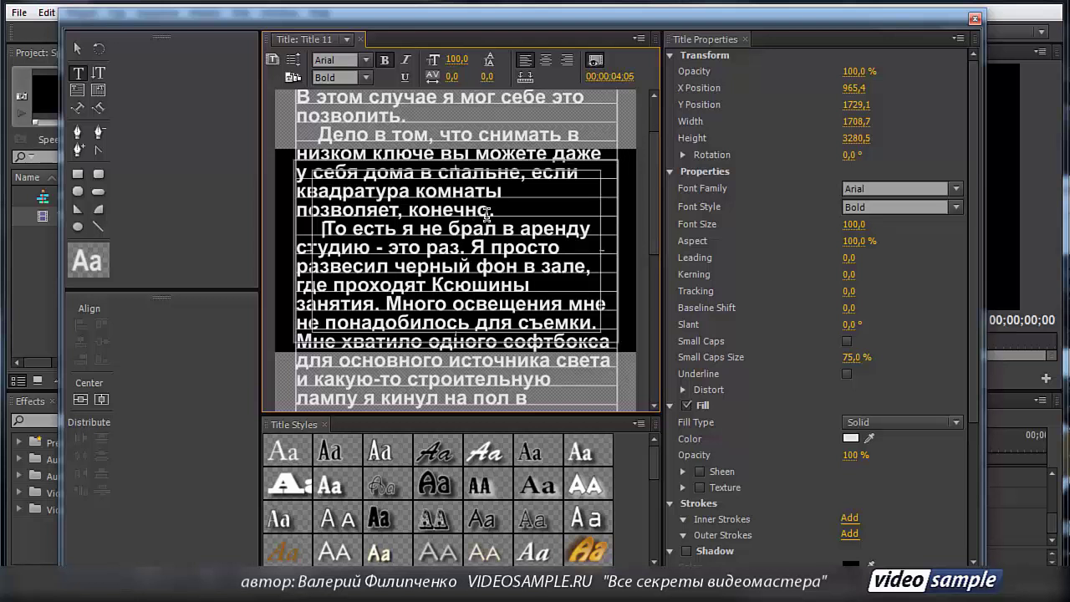
{"action": "left_click", "coordinate": [976, 20]}
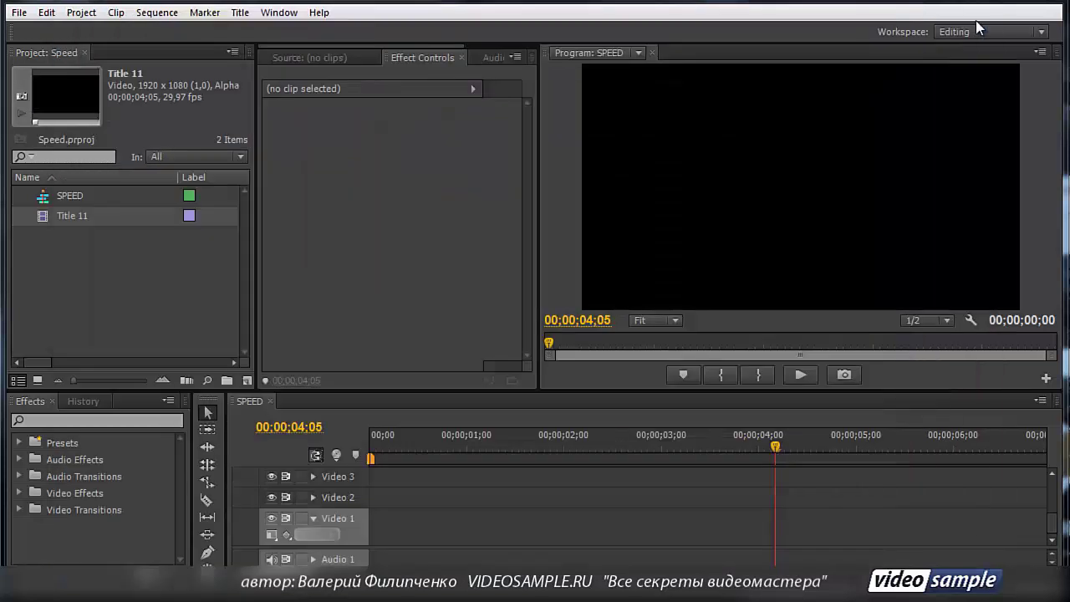
Step: Place Title 11 at the start of the Video 2 track and play the rolling text from the beginning
{"action": "left_click_drag", "start_coordinate": [41, 215], "coordinate": [368, 508]}
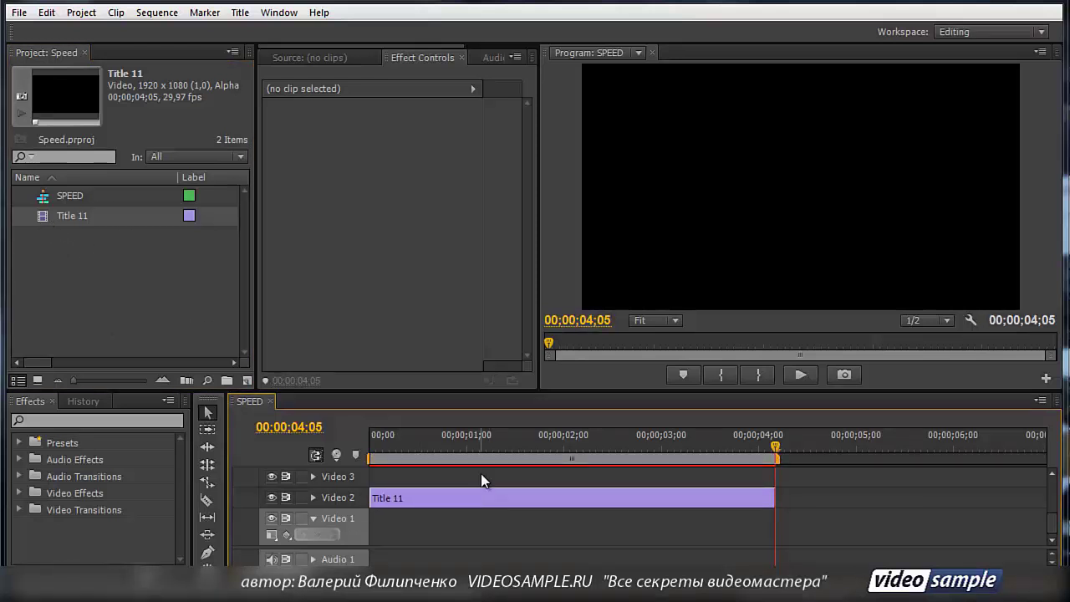
{"action": "left_click_drag", "start_coordinate": [496, 445], "coordinate": [351, 453]}
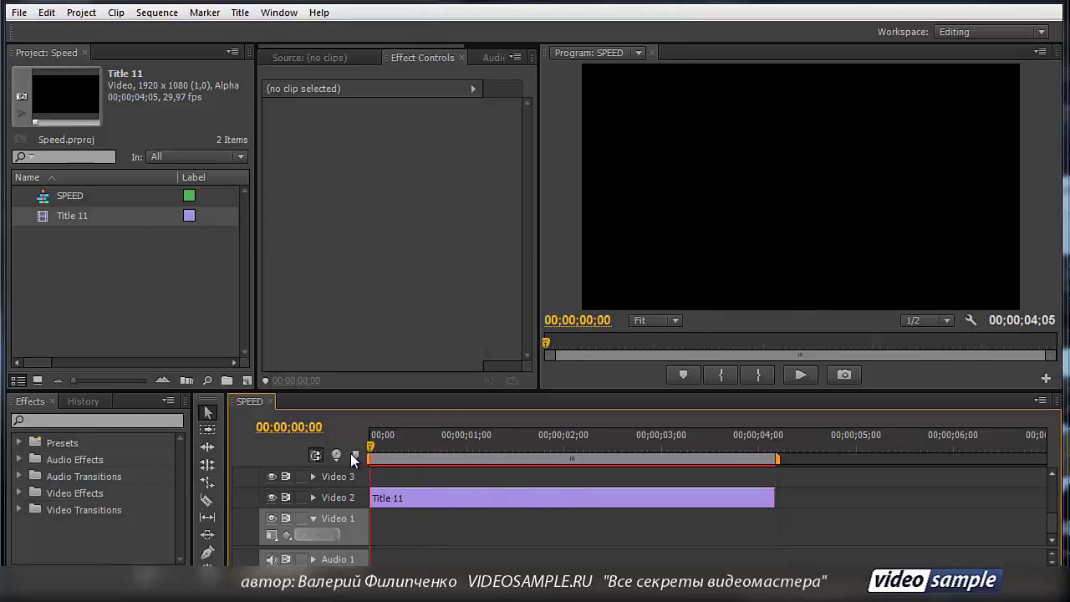
{"action": "left_click", "coordinate": [799, 373]}
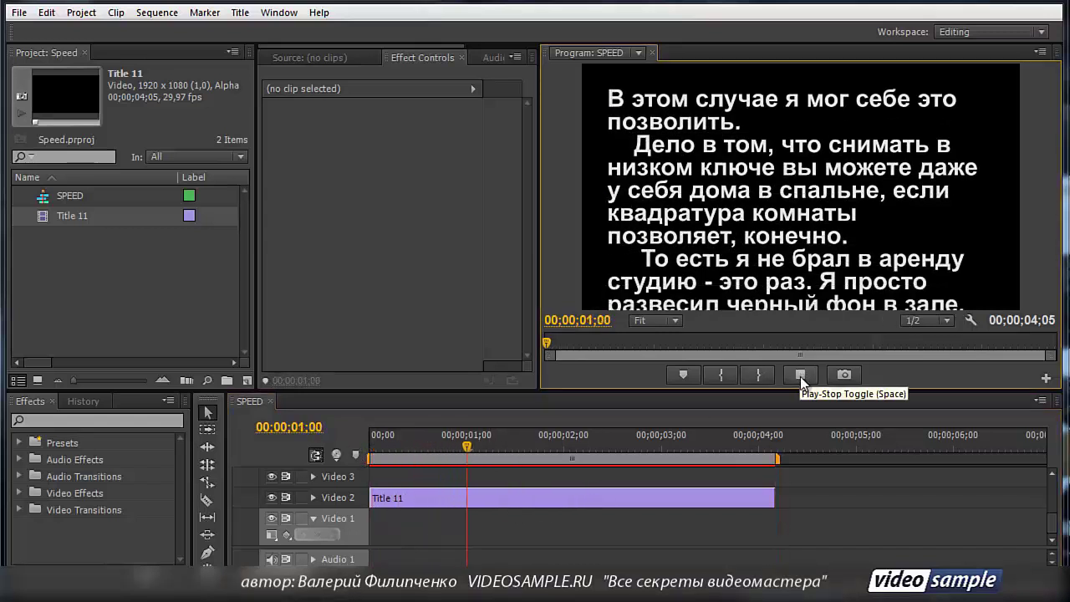
{"action": "left_click", "coordinate": [801, 375]}
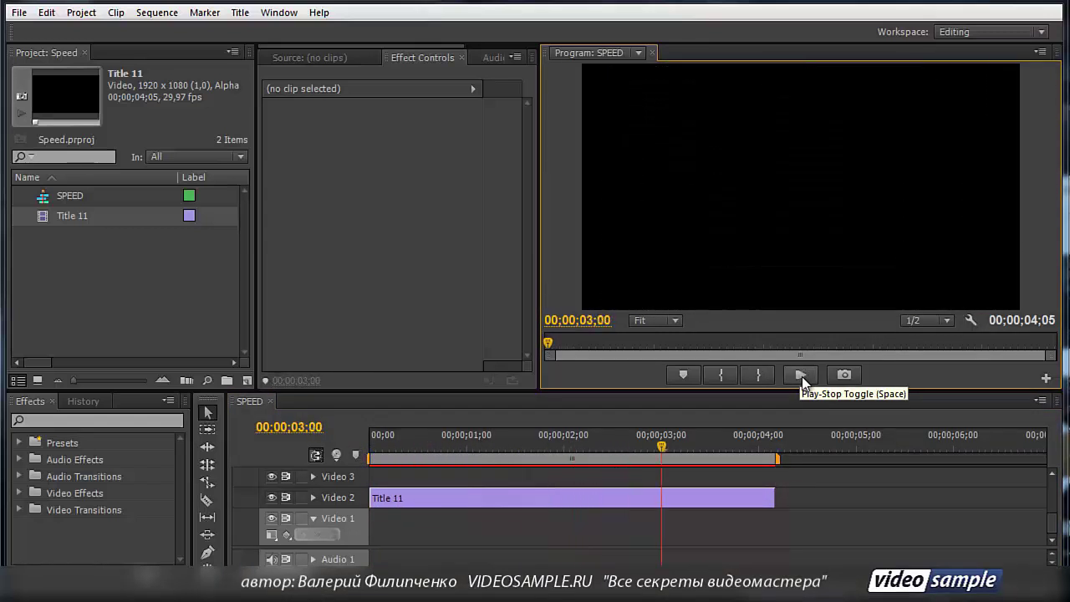
Step: Lengthen the Title 11 clip to 00;00;17;18 and play the slower roll from the beginning
{"action": "key", "text": "minus"}
{"action": "key", "text": "minus"}
{"action": "key", "text": "minus"}
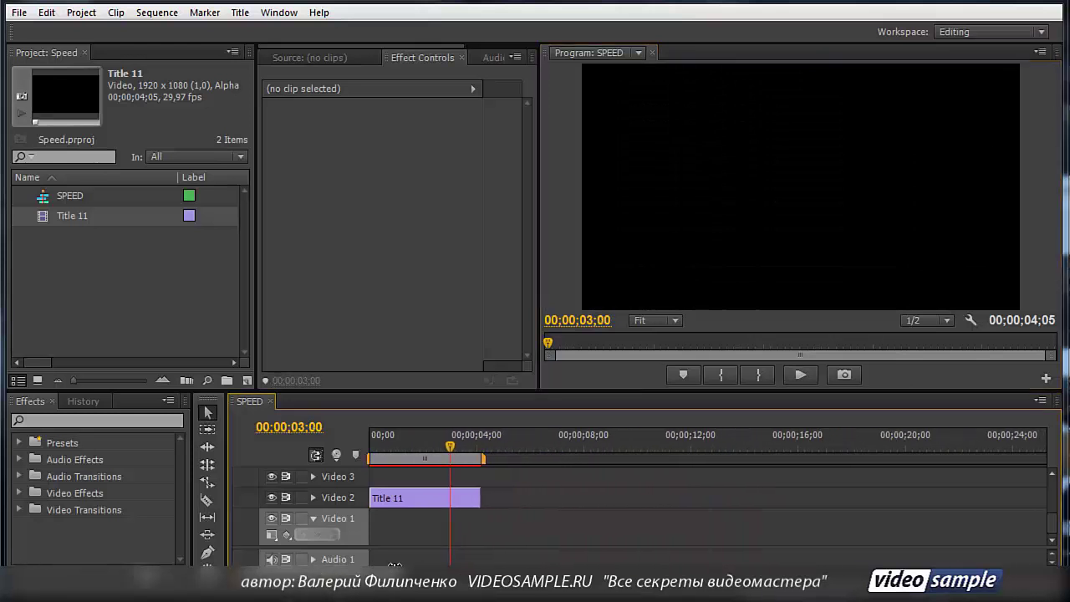
{"action": "left_click_drag", "start_coordinate": [480, 497], "coordinate": [838, 492]}
{"action": "left_click_drag", "start_coordinate": [450, 452], "coordinate": [368, 460]}
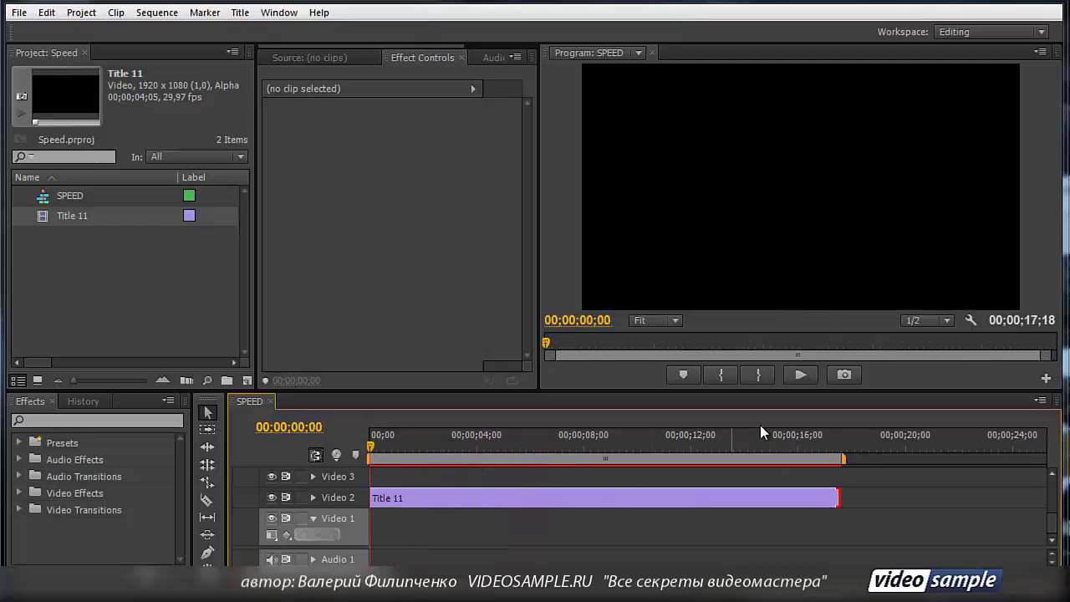
{"action": "left_click", "coordinate": [797, 378]}
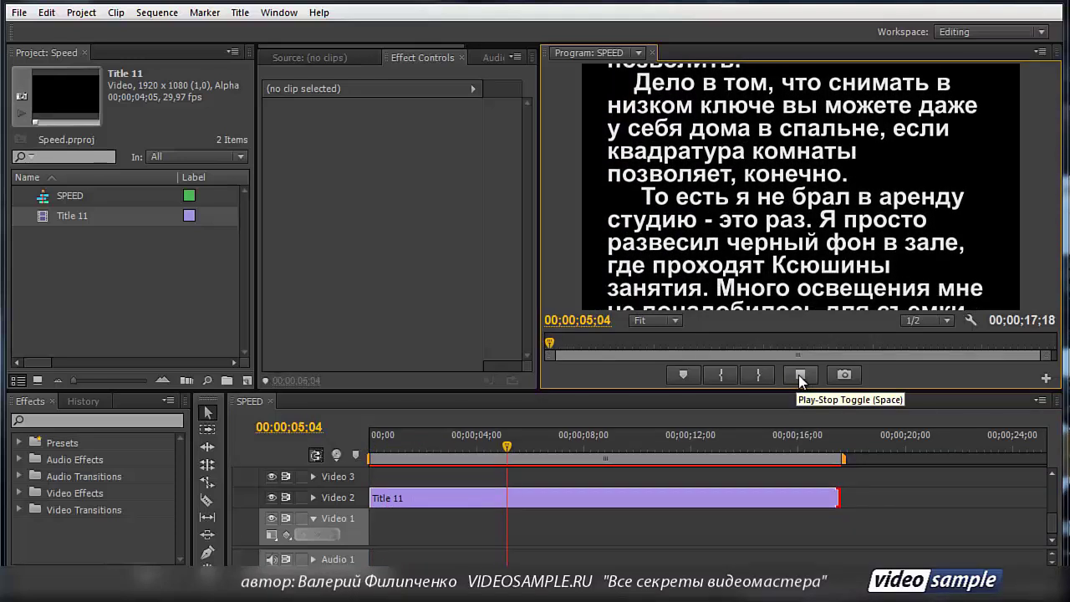
{"action": "left_click", "coordinate": [800, 377]}
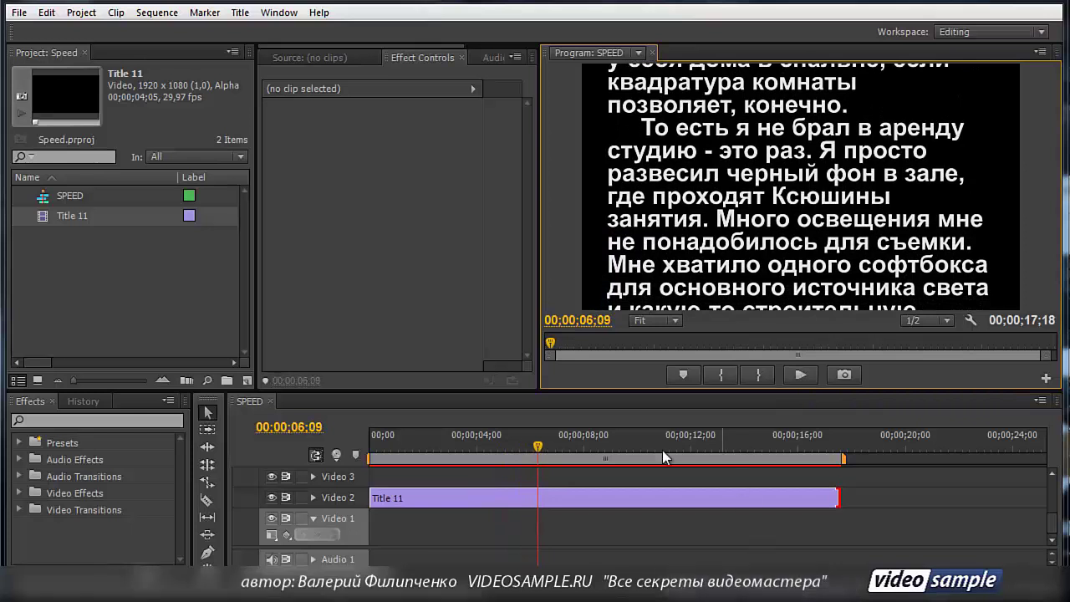
Step: Delete the Title 11 clip from the timeline
{"action": "left_click", "coordinate": [492, 505]}
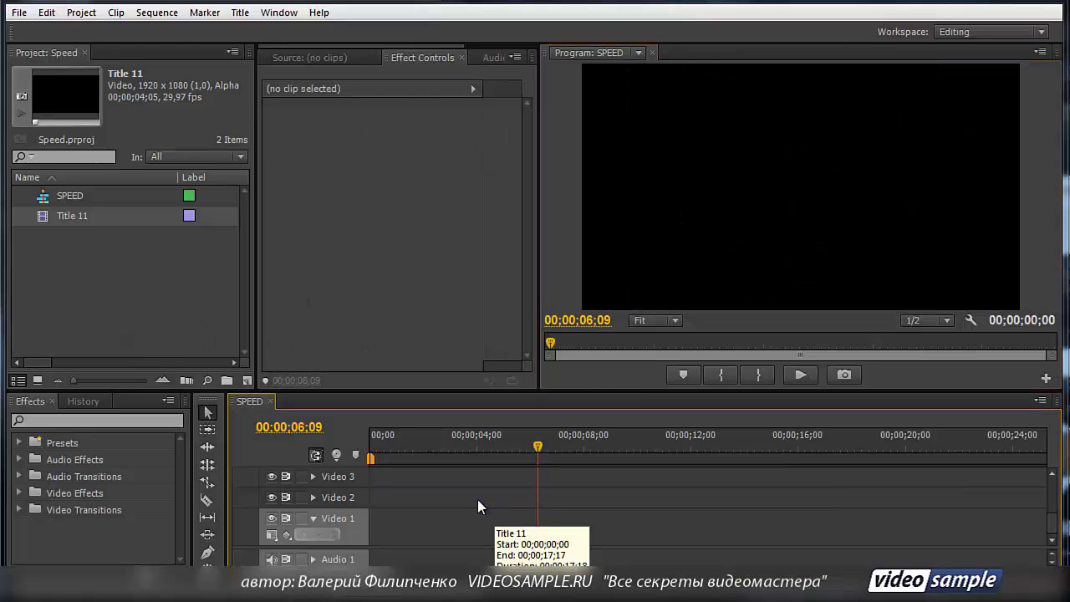
{"action": "left_click", "coordinate": [107, 292]}
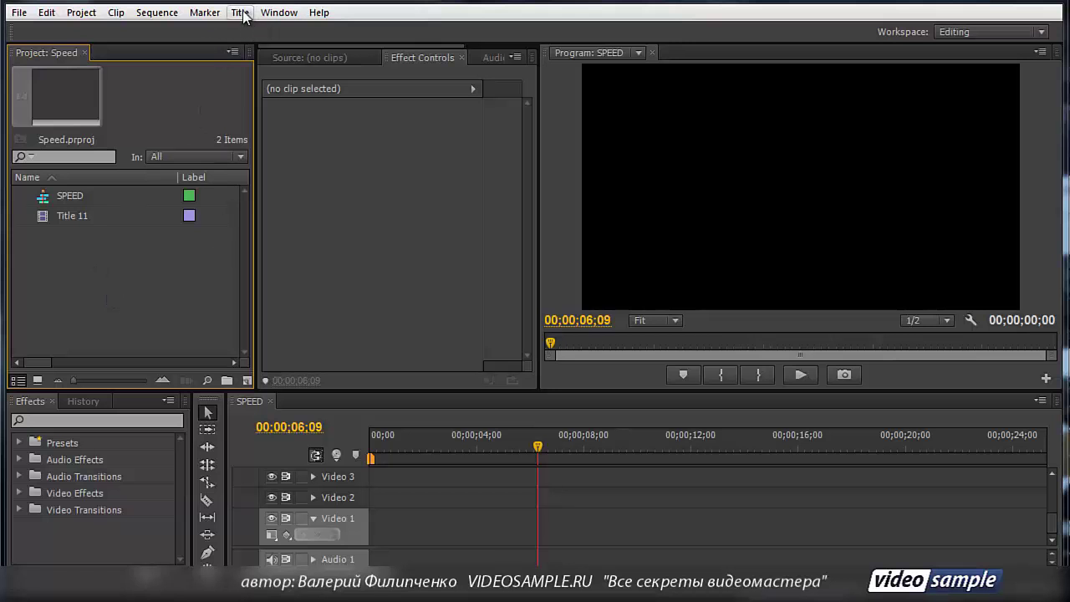
Step: Create a new title in the project with the default video settings and name
{"action": "left_click", "coordinate": [247, 380]}
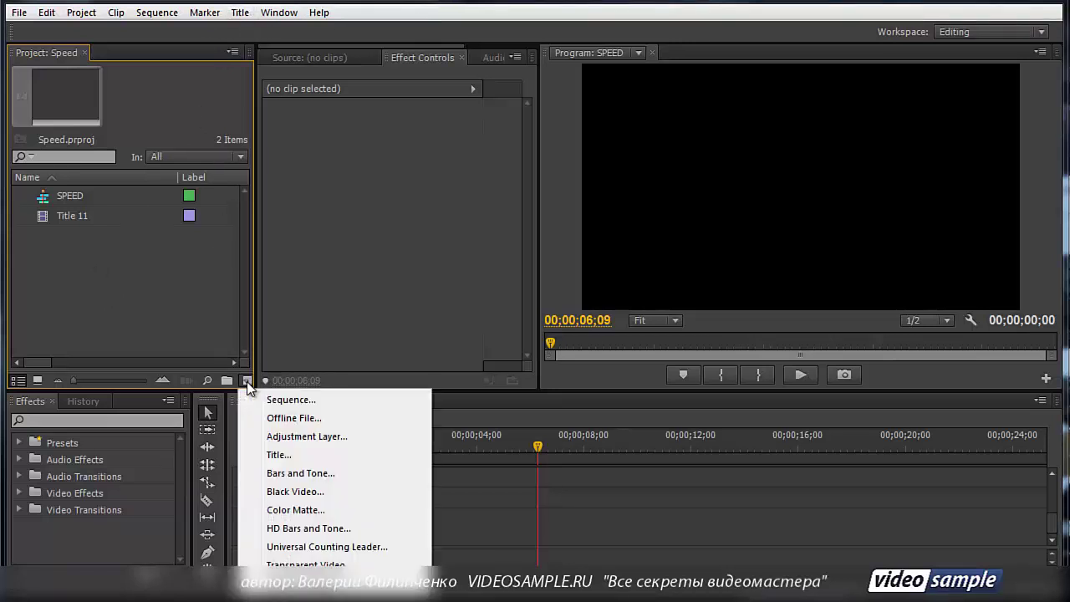
{"action": "left_click", "coordinate": [281, 455]}
{"action": "left_click", "coordinate": [553, 377]}
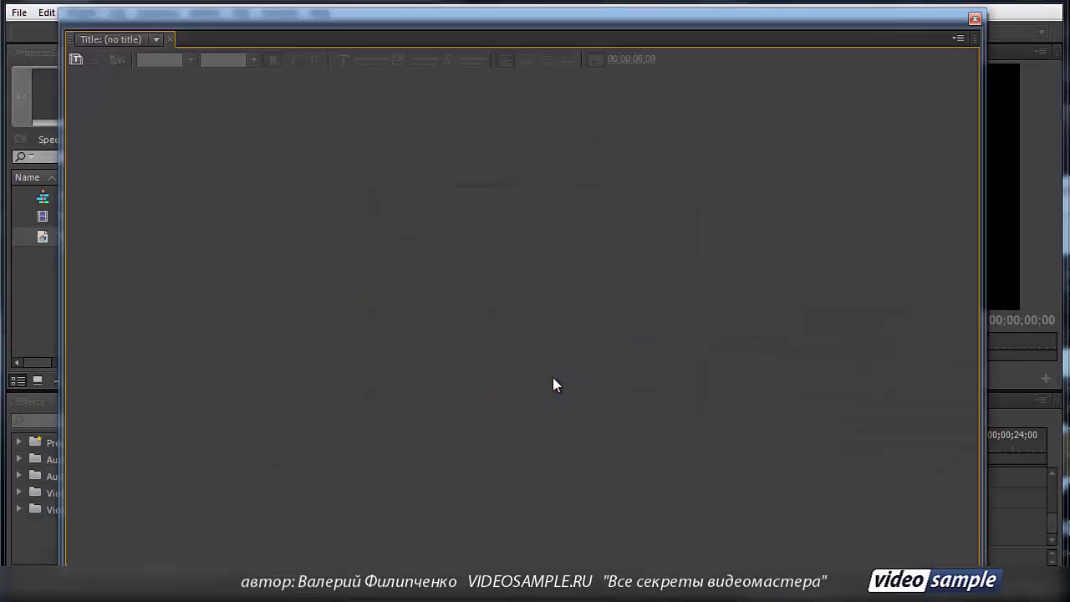
Step: Set the new title to Crawl Left, starting off screen and ending off screen
{"action": "left_click", "coordinate": [293, 60]}
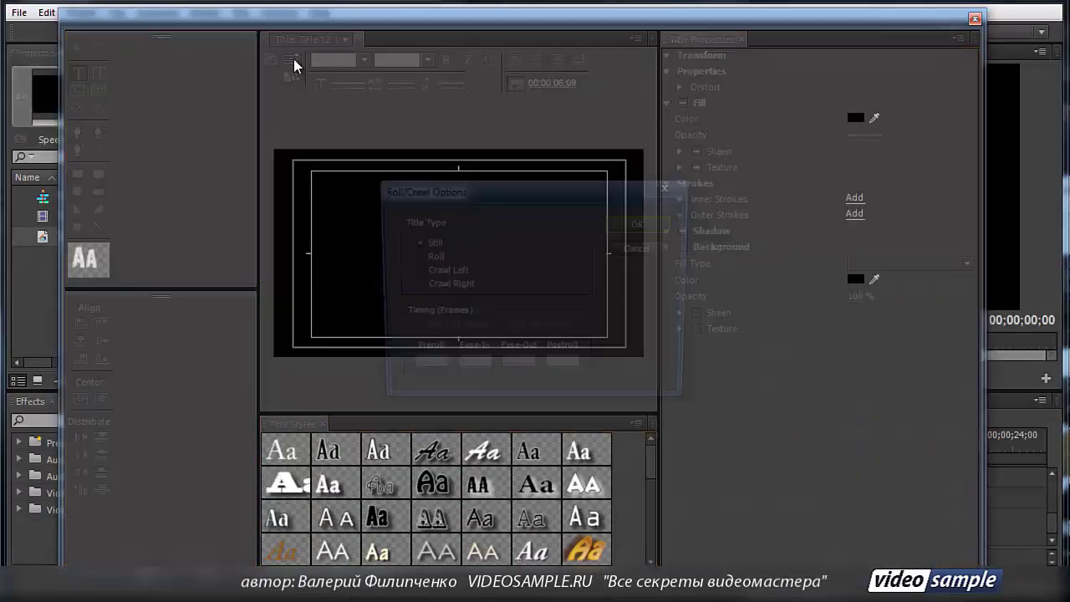
{"action": "left_click", "coordinate": [415, 270]}
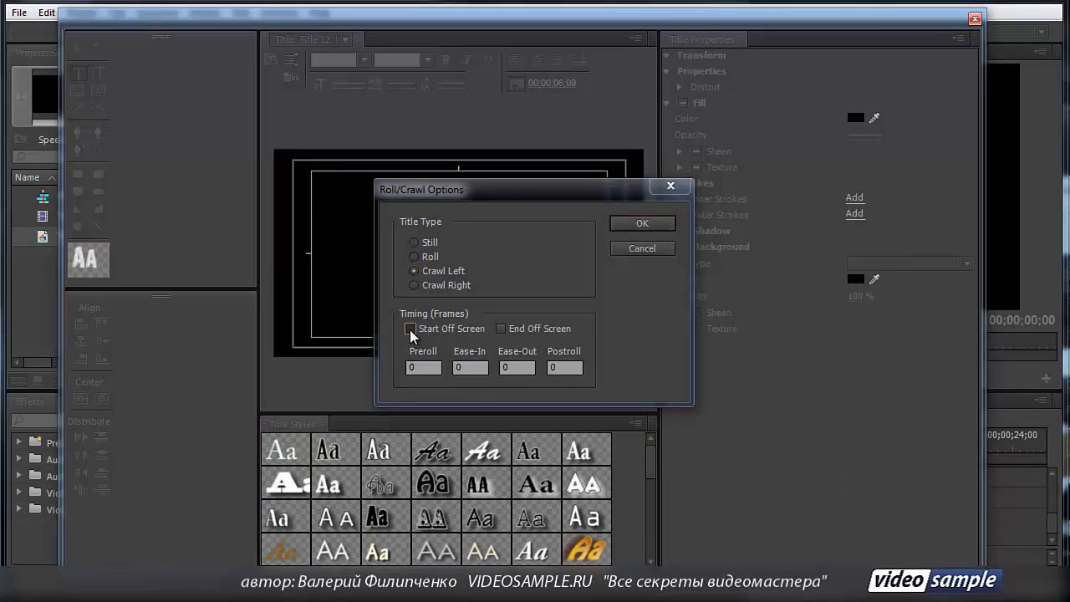
{"action": "left_click", "coordinate": [410, 329]}
{"action": "left_click", "coordinate": [507, 330]}
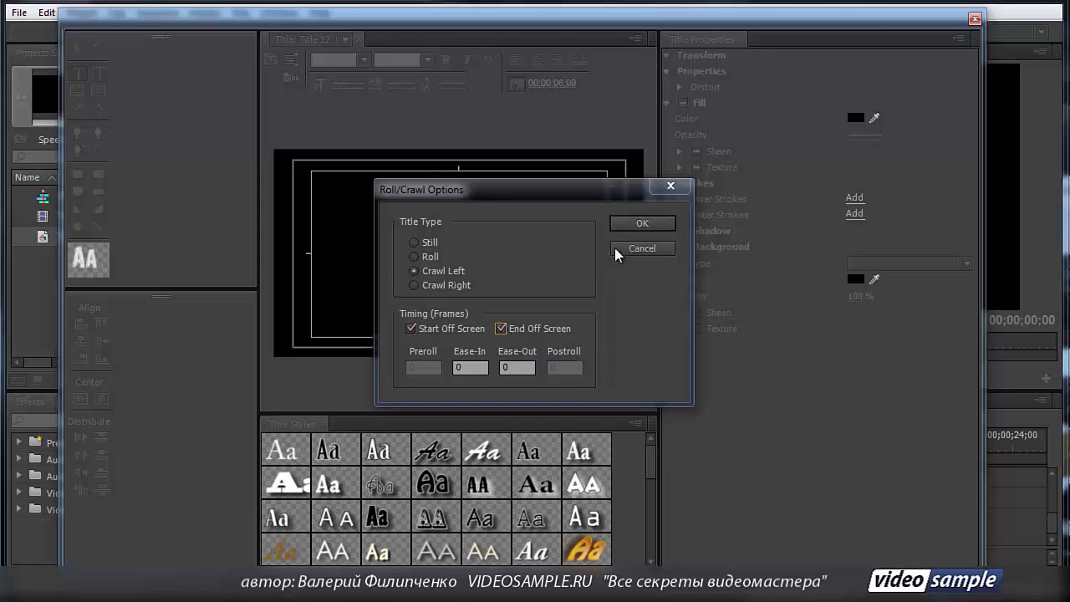
{"action": "left_click", "coordinate": [643, 222]}
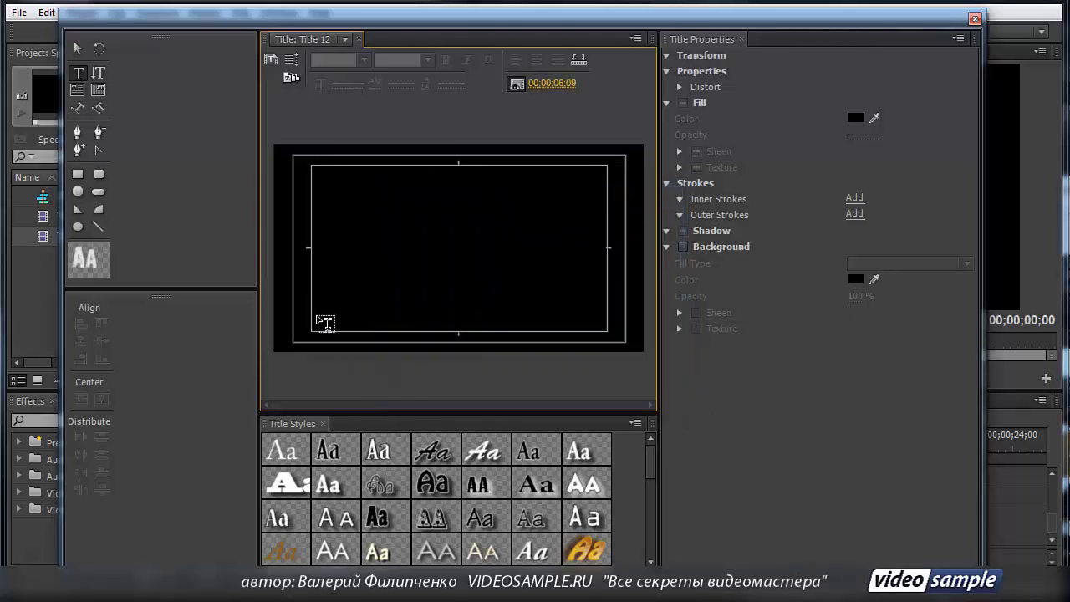
Step: Paste the copied text as one line near the bottom of the title frame and set its font to Arial
{"action": "left_click", "coordinate": [321, 326]}
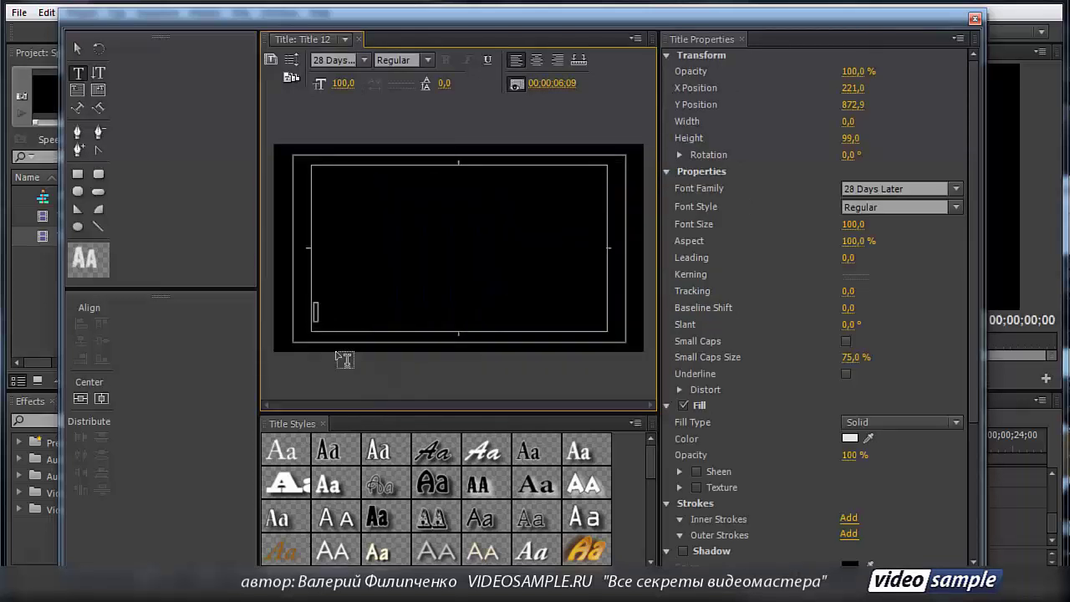
{"action": "key", "text": "ctrl+v"}
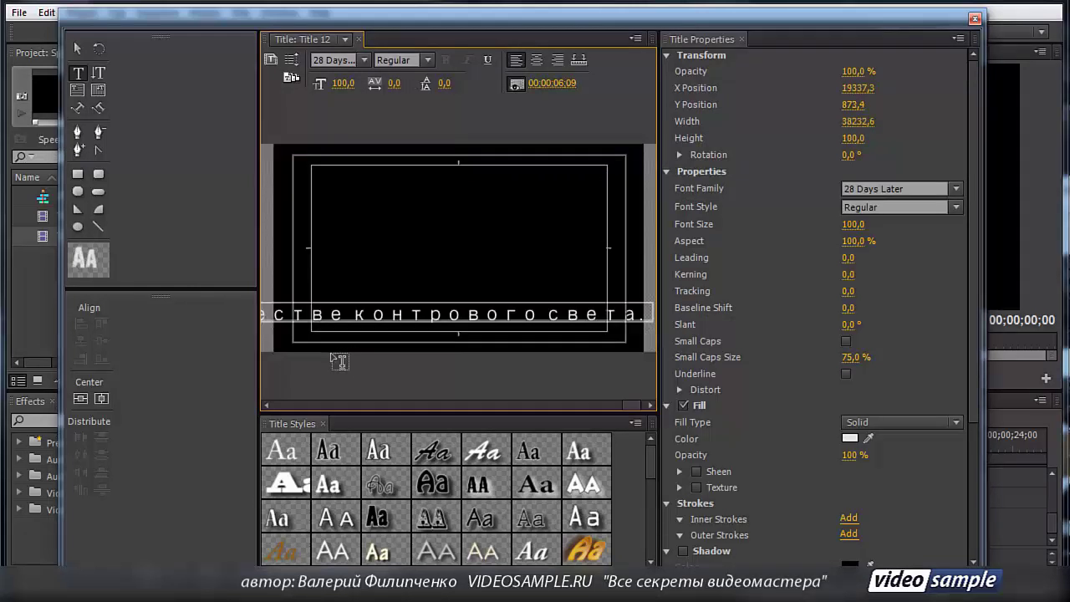
{"action": "left_click", "coordinate": [959, 191]}
{"action": "left_click", "coordinate": [868, 385]}
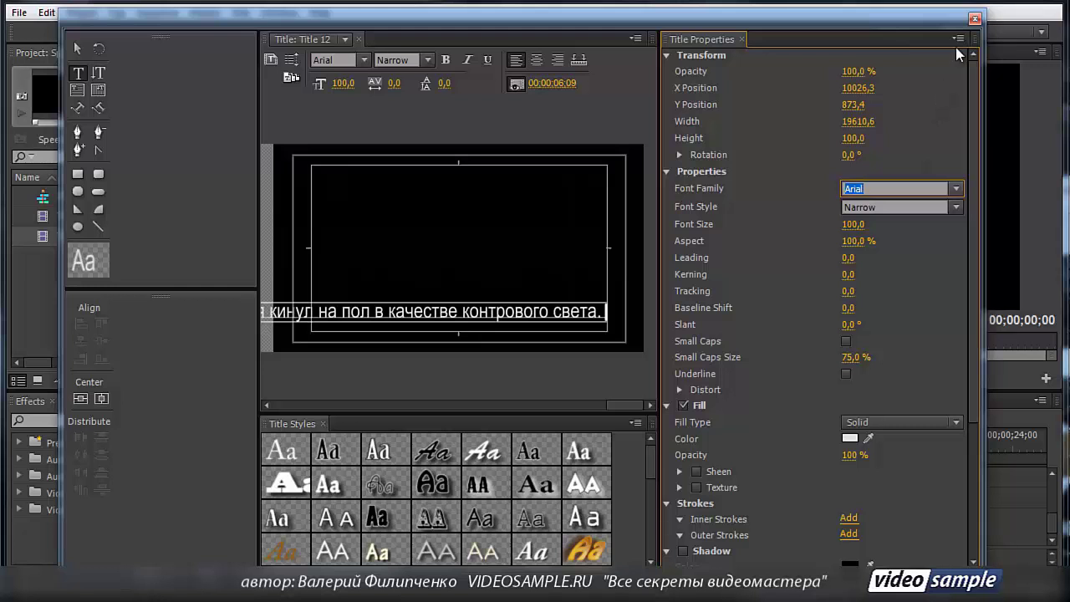
{"action": "left_click", "coordinate": [975, 18]}
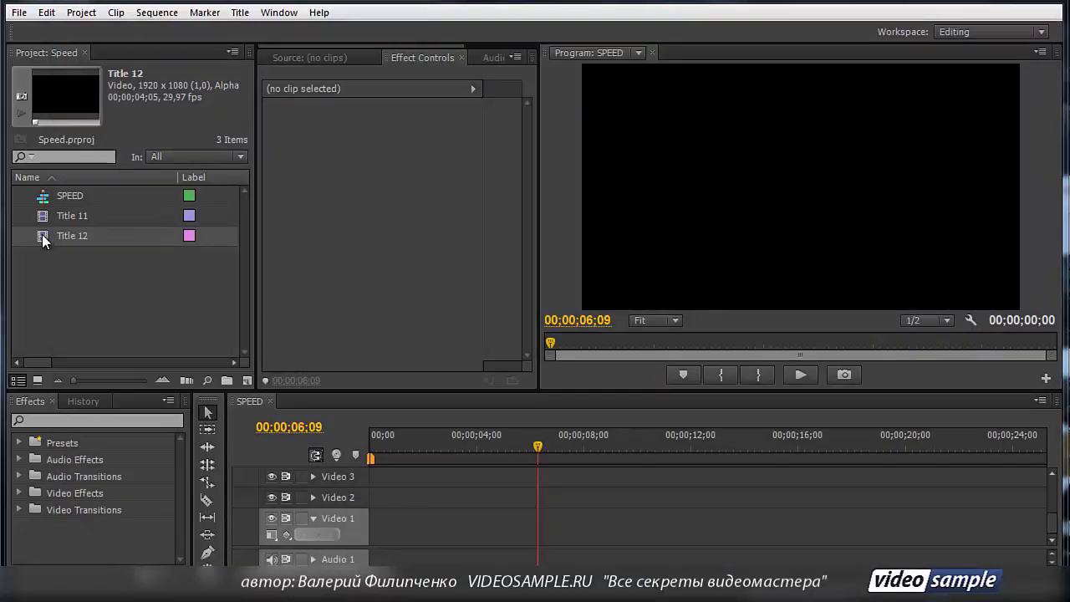
Step: Place Title 12 at the start of Video 2, lengthen it to 00;00;19;05, and preview it from the beginning
{"action": "left_click_drag", "start_coordinate": [42, 236], "coordinate": [378, 500]}
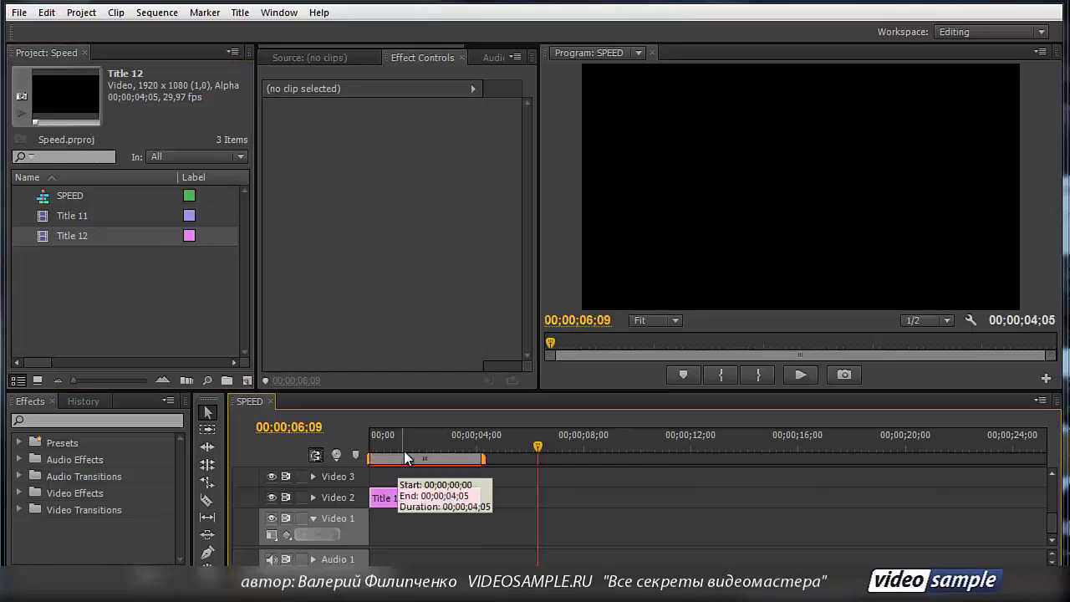
{"action": "left_click_drag", "start_coordinate": [478, 497], "coordinate": [878, 494]}
{"action": "left_click", "coordinate": [372, 454]}
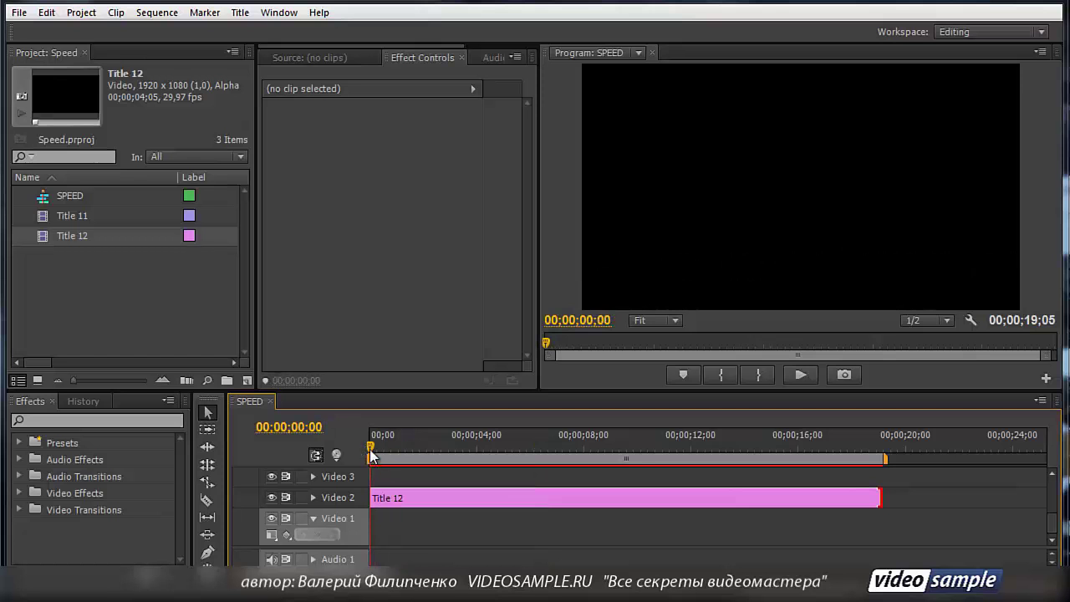
{"action": "left_click", "coordinate": [800, 374]}
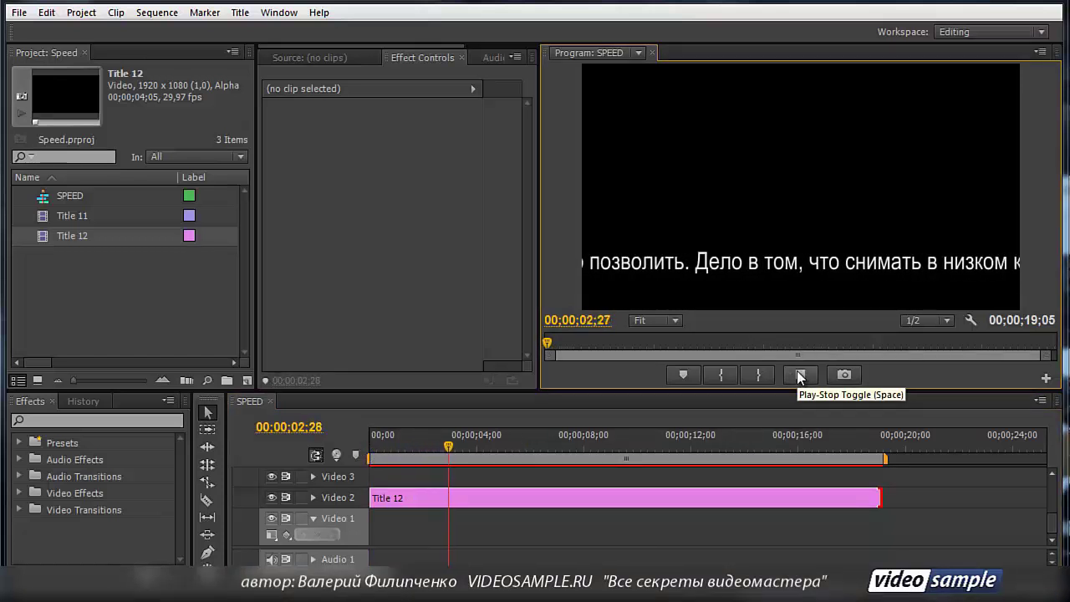
{"action": "left_click", "coordinate": [800, 374]}
Step: Lengthen the Title 12 clip to 00;00;48;24 and preview the slower crawl from the beginning
{"action": "key", "text": "minus"}
{"action": "key", "text": "minus"}
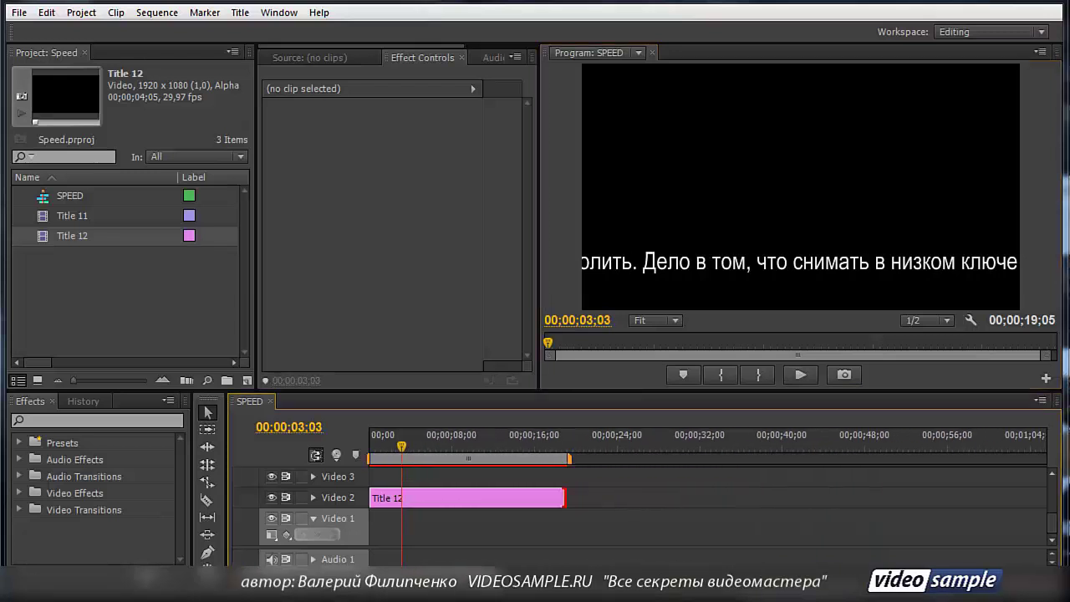
{"action": "left_click_drag", "start_coordinate": [563, 498], "coordinate": [869, 498]}
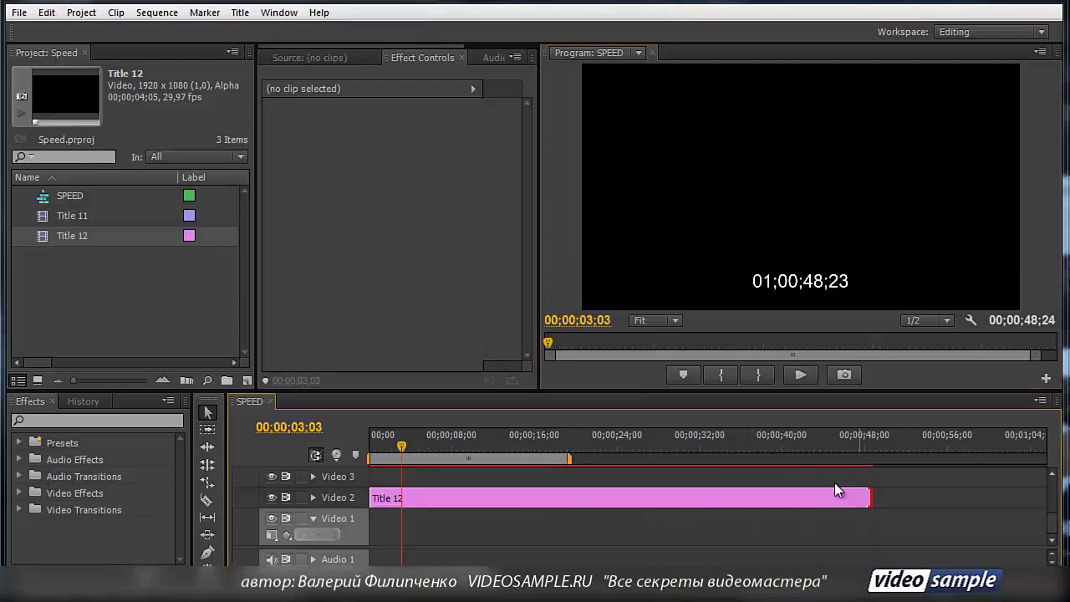
{"action": "left_click_drag", "start_coordinate": [402, 443], "coordinate": [370, 444]}
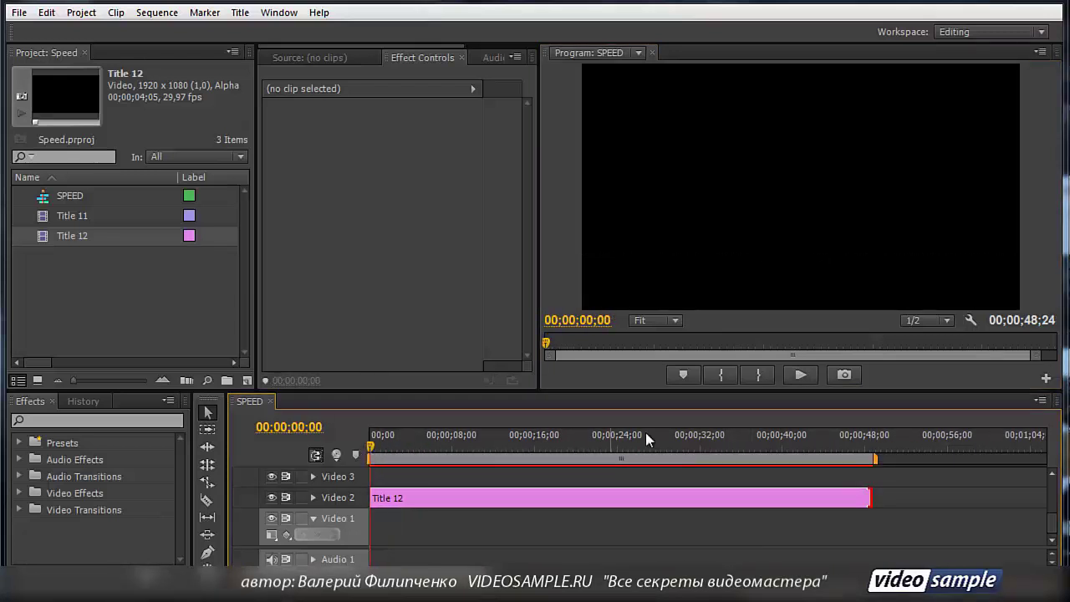
{"action": "left_click", "coordinate": [797, 372]}
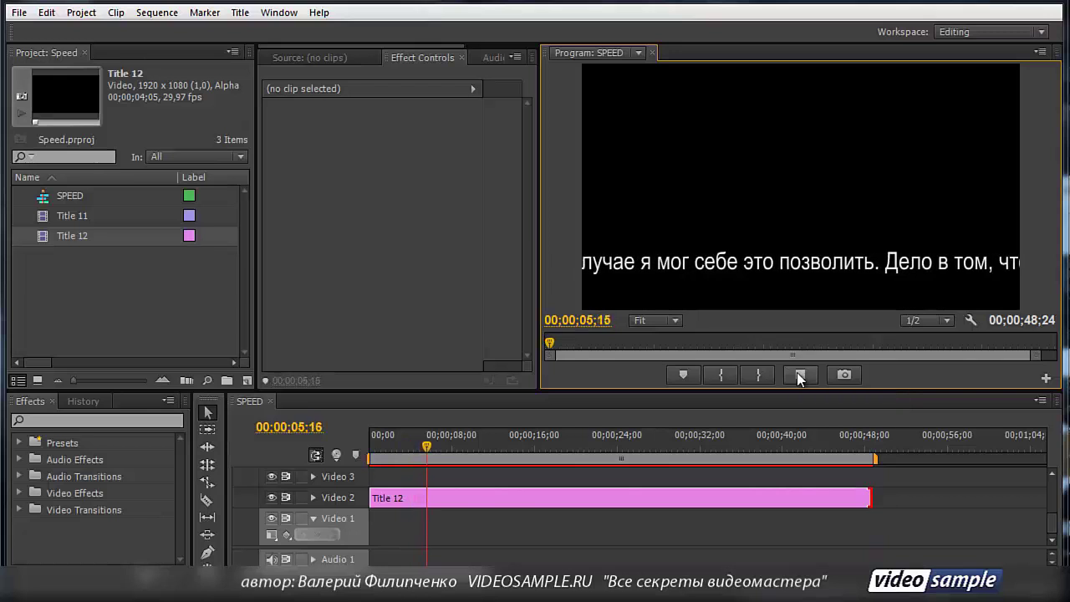
{"action": "left_click", "coordinate": [797, 372]}
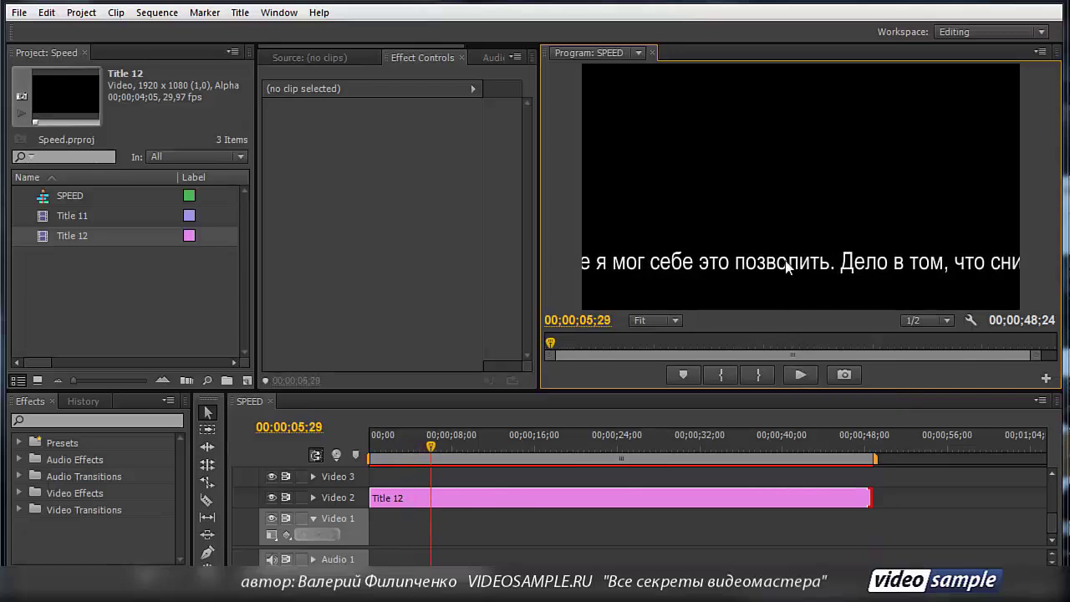
Step: Apply the white Lithos Pro Black title style to Title 12's text and lower it to a Y position of about 947
{"action": "double_click", "coordinate": [579, 496]}
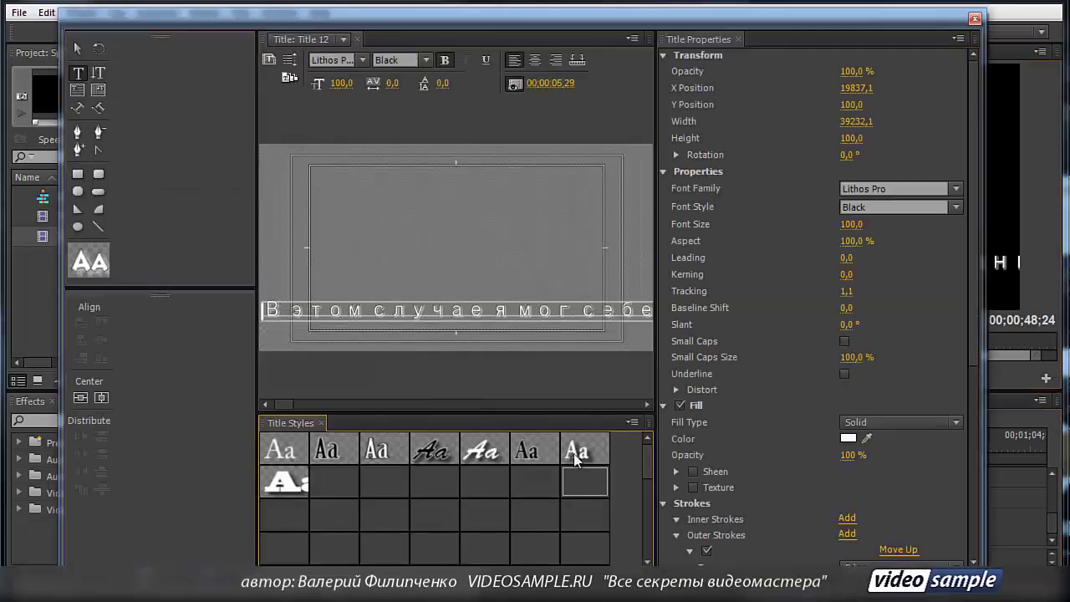
{"action": "left_click", "coordinate": [100, 62]}
{"action": "left_click_drag", "start_coordinate": [470, 314], "coordinate": [470, 328]}
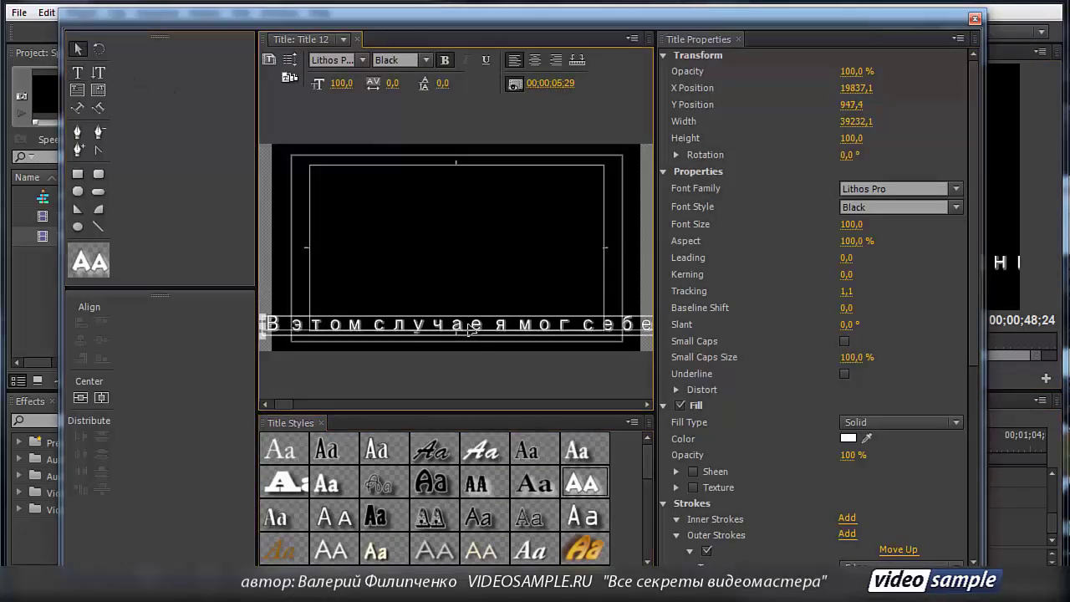
{"action": "left_click", "coordinate": [975, 18]}
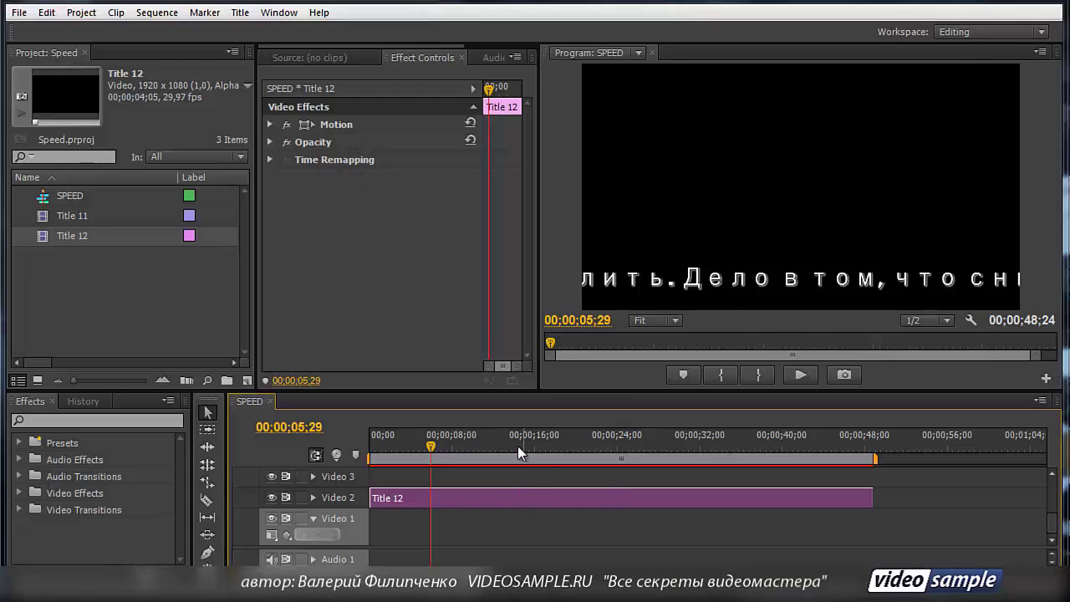
Step: Scale the Title 12 clip to about 86.6, move it to position 963.7, 621.6, and play it from the beginning
{"action": "left_click", "coordinate": [289, 125]}
{"action": "left_click", "coordinate": [269, 125]}
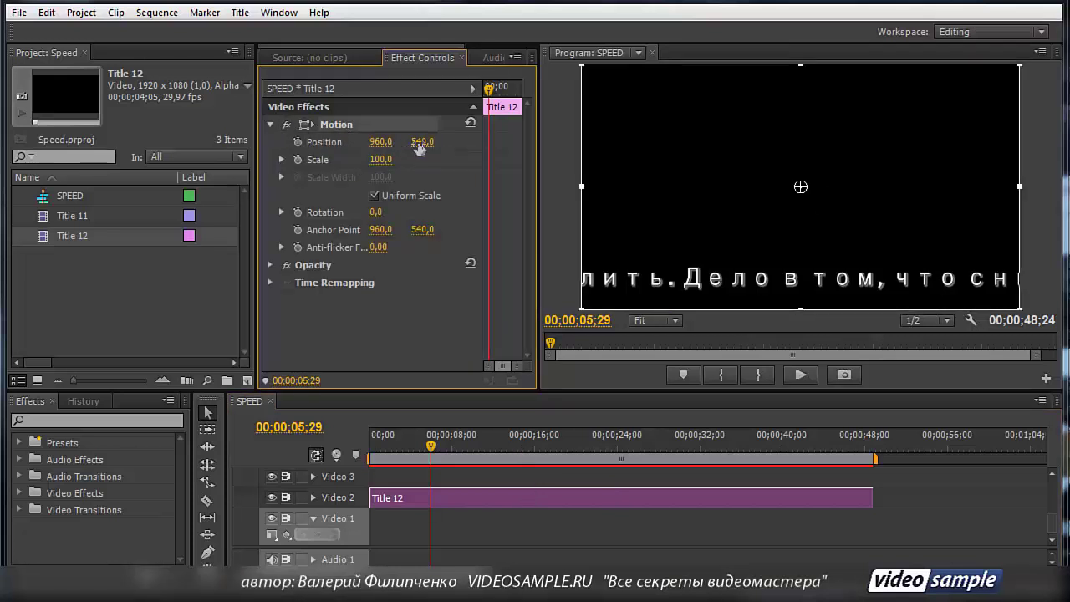
{"action": "mouse_move", "coordinate": [421, 141]}
{"action": "left_mouse_down"}
{"action": "mouse_move", "coordinate": [474, 157]}
{"action": "mouse_move", "coordinate": [446, 160]}
{"action": "mouse_move", "coordinate": [456, 160]}
{"action": "mouse_move", "coordinate": [425, 144]}
{"action": "left_mouse_up"}
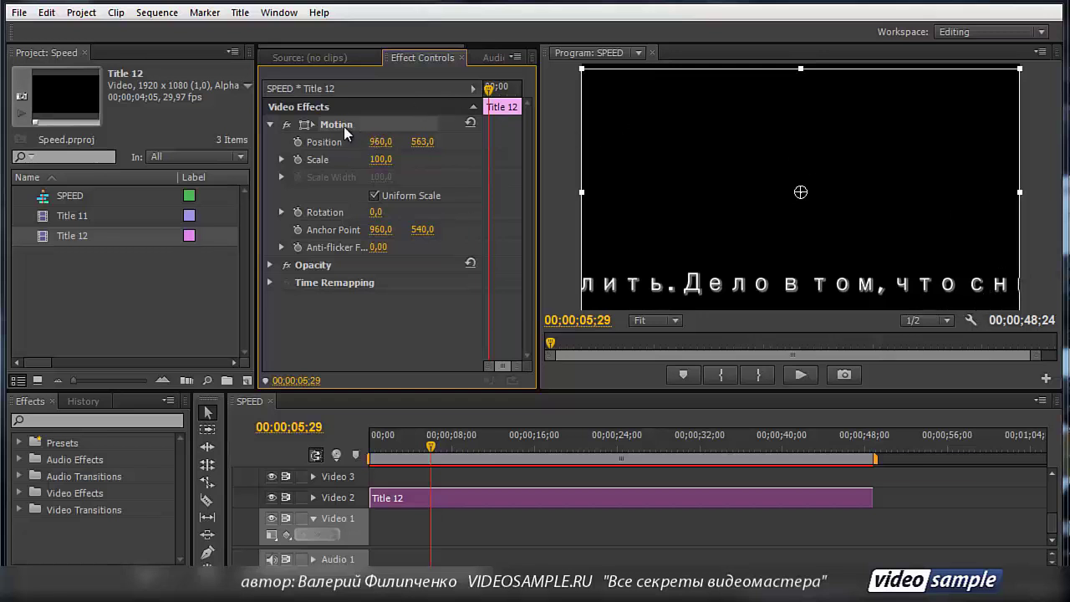
{"action": "left_click_drag", "start_coordinate": [1020, 193], "coordinate": [991, 197]}
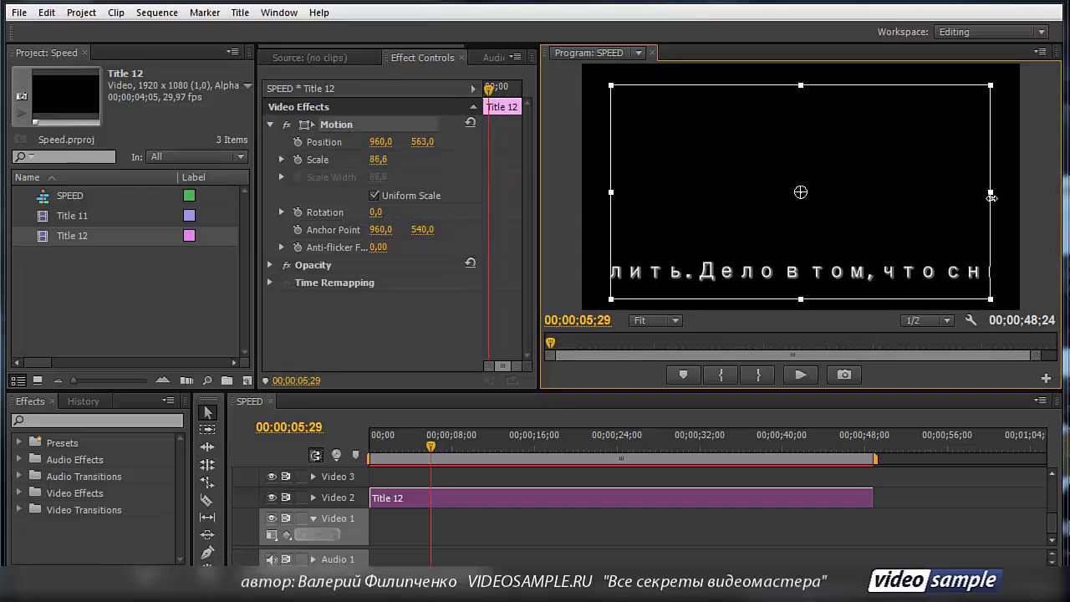
{"action": "left_click_drag", "start_coordinate": [871, 171], "coordinate": [872, 183]}
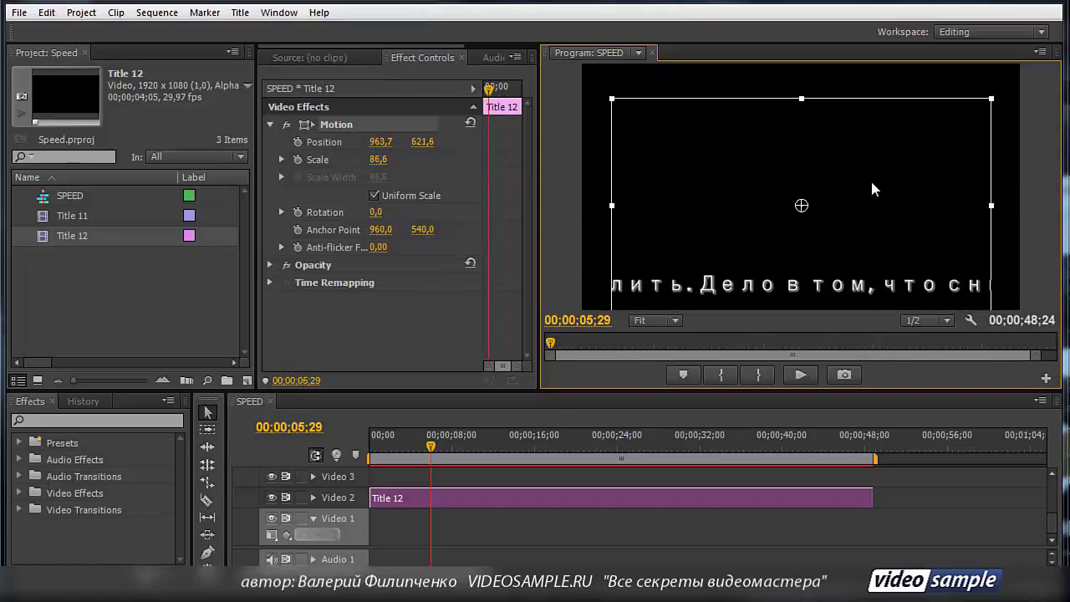
{"action": "left_click", "coordinate": [594, 120]}
{"action": "left_click_drag", "start_coordinate": [417, 441], "coordinate": [350, 456]}
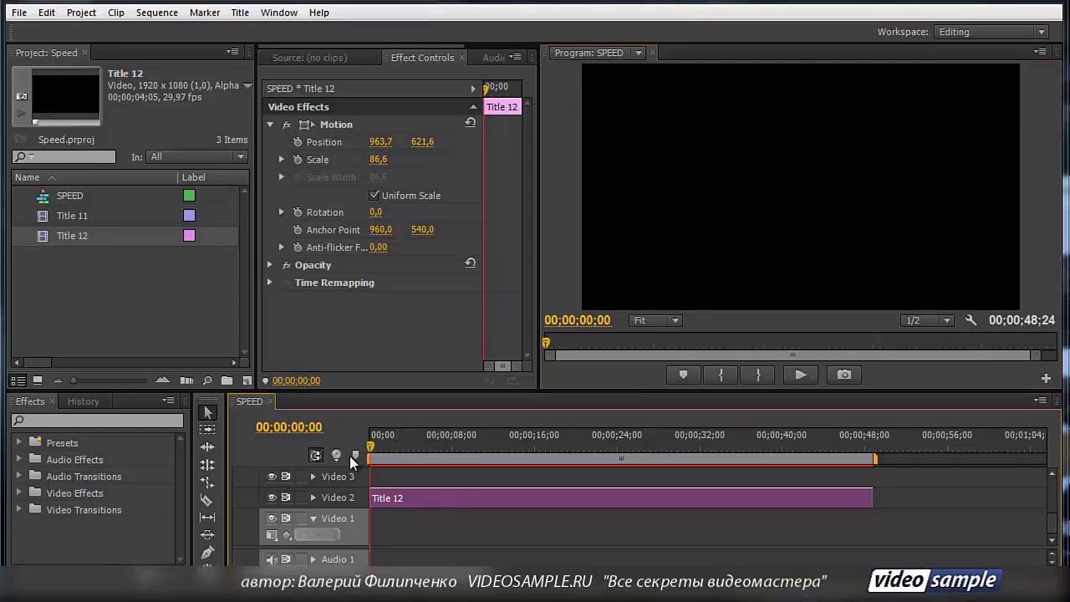
{"action": "left_click", "coordinate": [802, 371]}
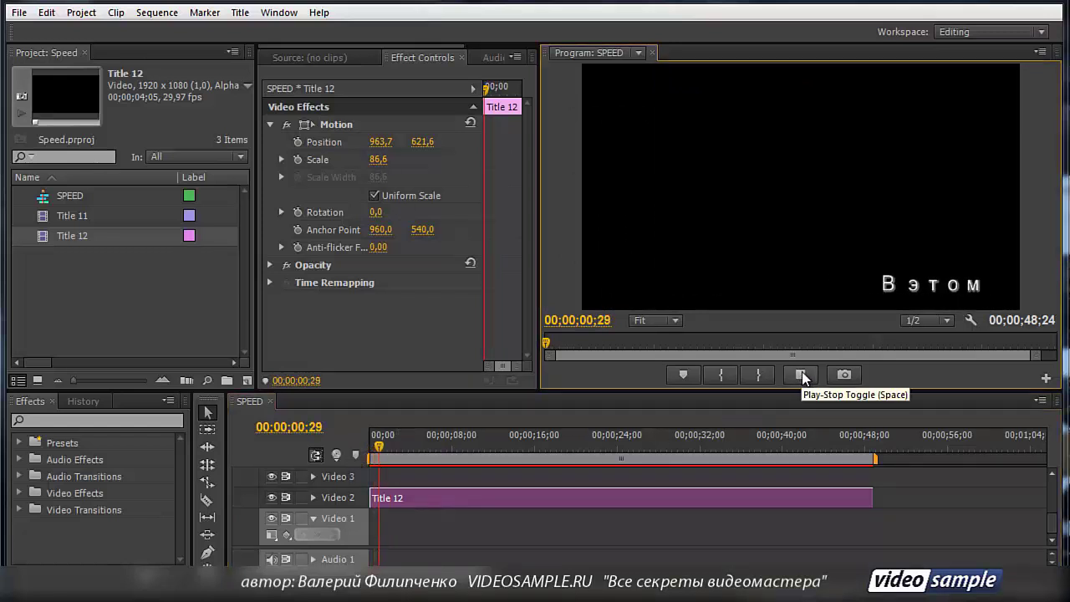
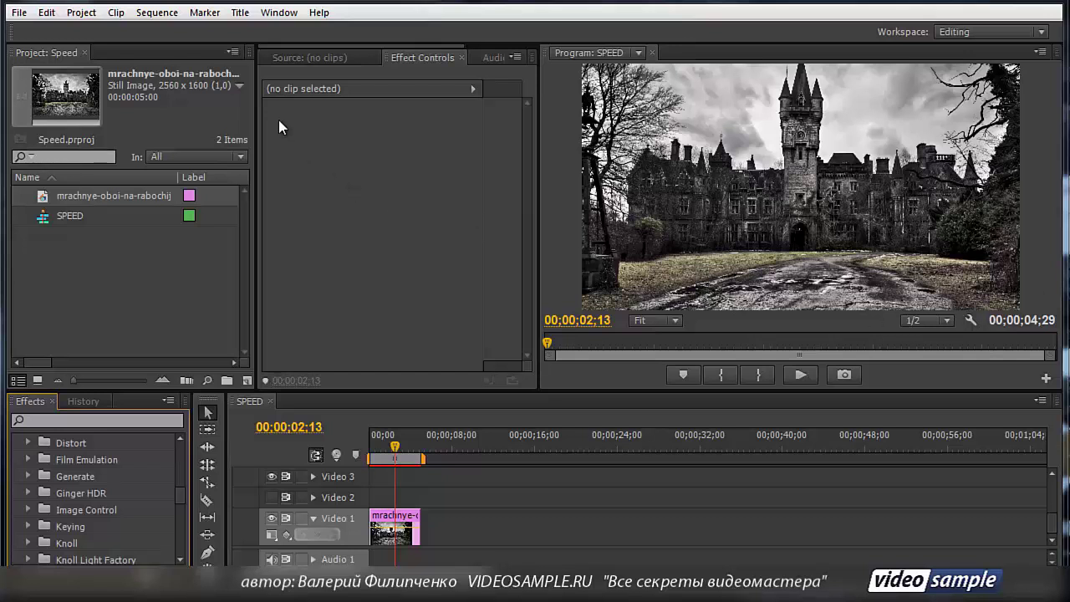
Step: Create a new title over the castle image, keeping the default video settings and name
{"action": "left_click", "coordinate": [241, 13]}
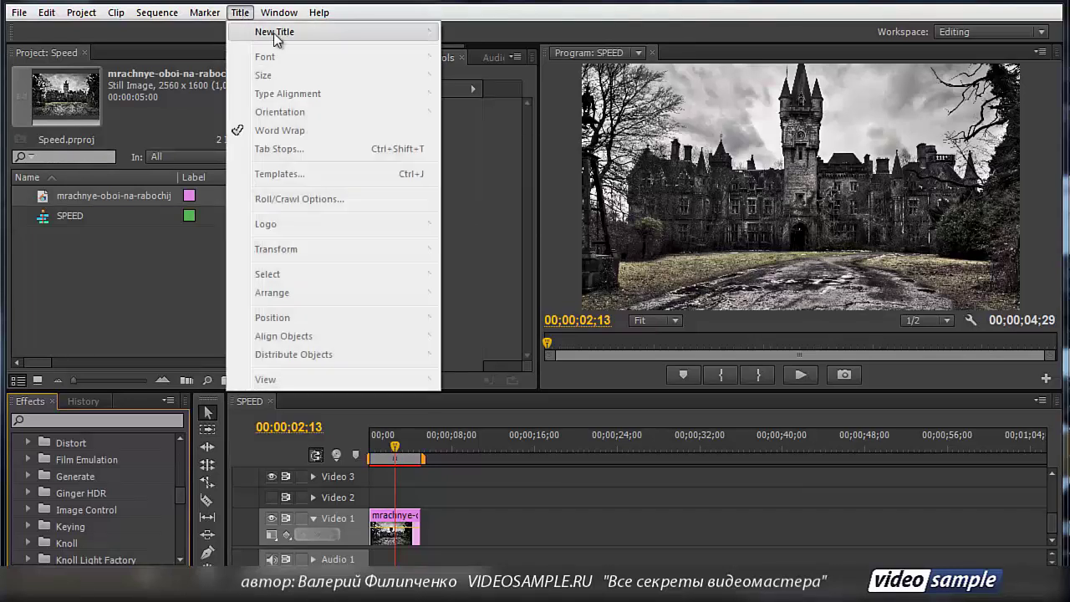
{"action": "mouse_move", "coordinate": [408, 32]}
{"action": "left_click", "coordinate": [503, 31]}
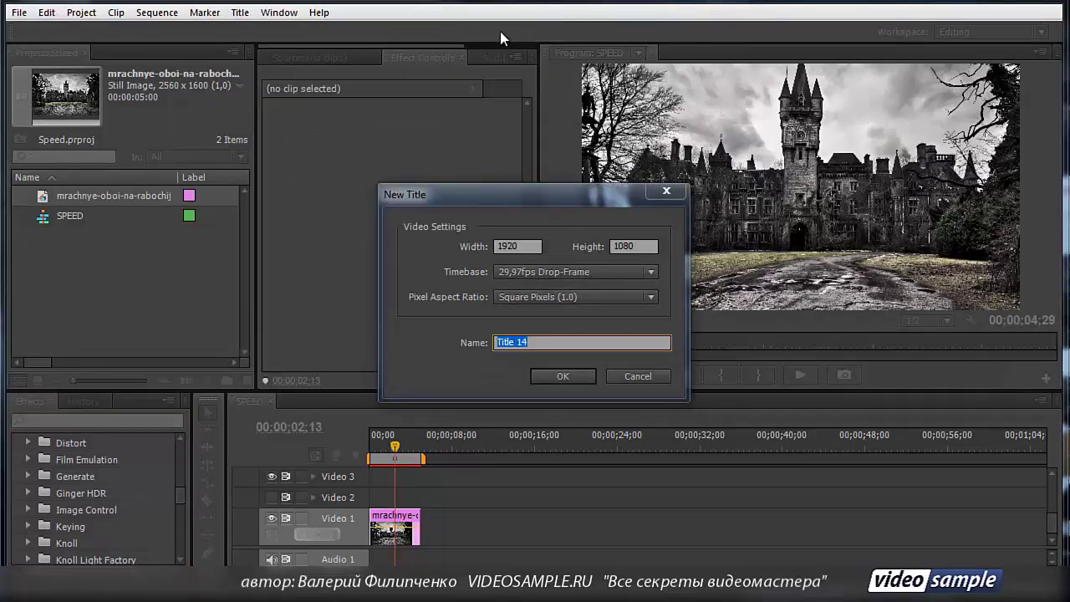
{"action": "left_click", "coordinate": [563, 377]}
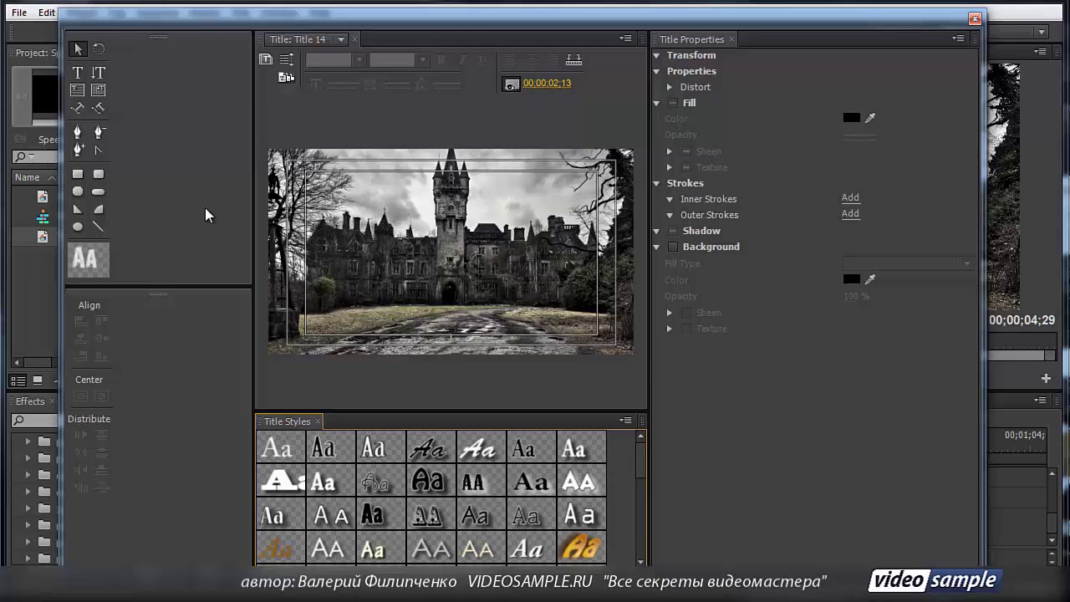
Step: Draw two rectangles, about 809 × 1265 and 845 × 1300, over the left and right sides of the image, leaving the tower uncovered
{"action": "left_click", "coordinate": [77, 174]}
{"action": "left_click_drag", "start_coordinate": [262, 136], "coordinate": [413, 378]}
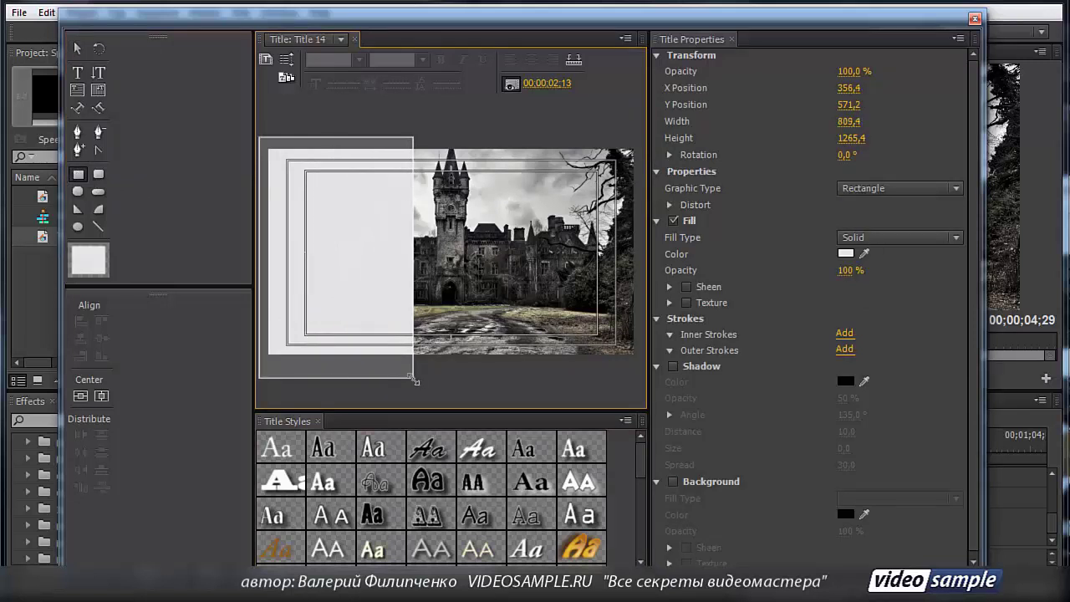
{"action": "mouse_move", "coordinate": [492, 137]}
{"action": "left_mouse_down"}
{"action": "mouse_move", "coordinate": [518, 372]}
{"action": "mouse_move", "coordinate": [653, 388]}
{"action": "left_mouse_up"}
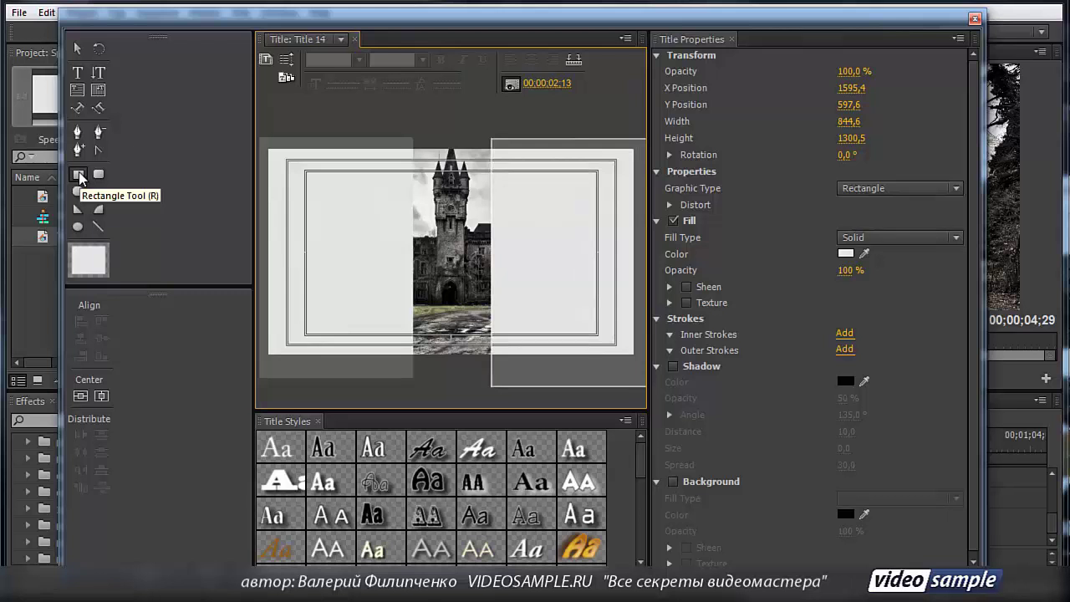
{"action": "left_click", "coordinate": [78, 175]}
Step: Give the left rectangle a Linear Gradient fill with its second color stop set to black (000000)
{"action": "left_click", "coordinate": [77, 48]}
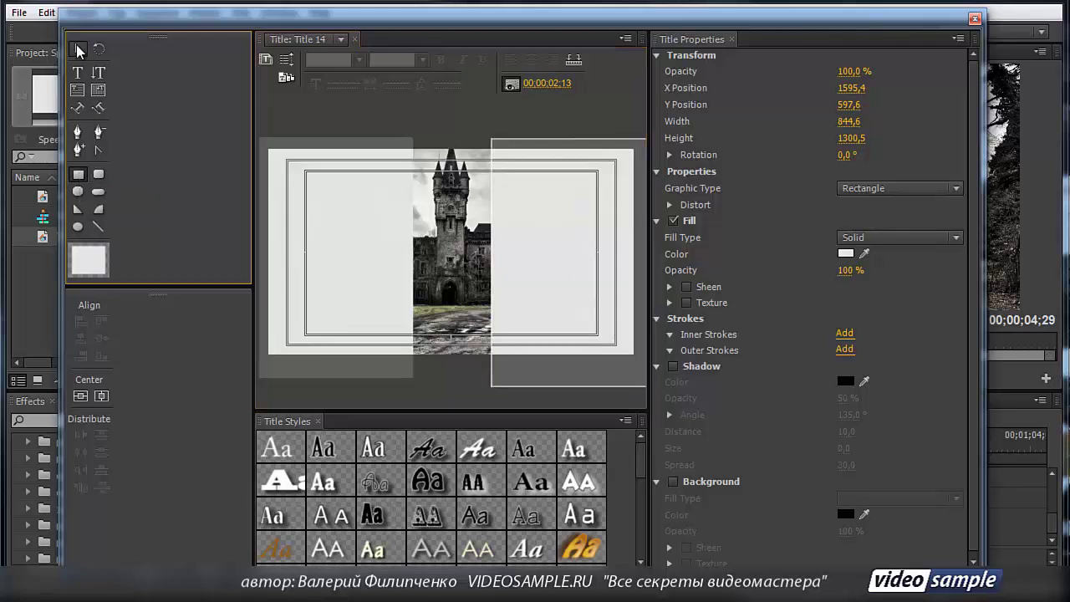
{"action": "left_click", "coordinate": [352, 226]}
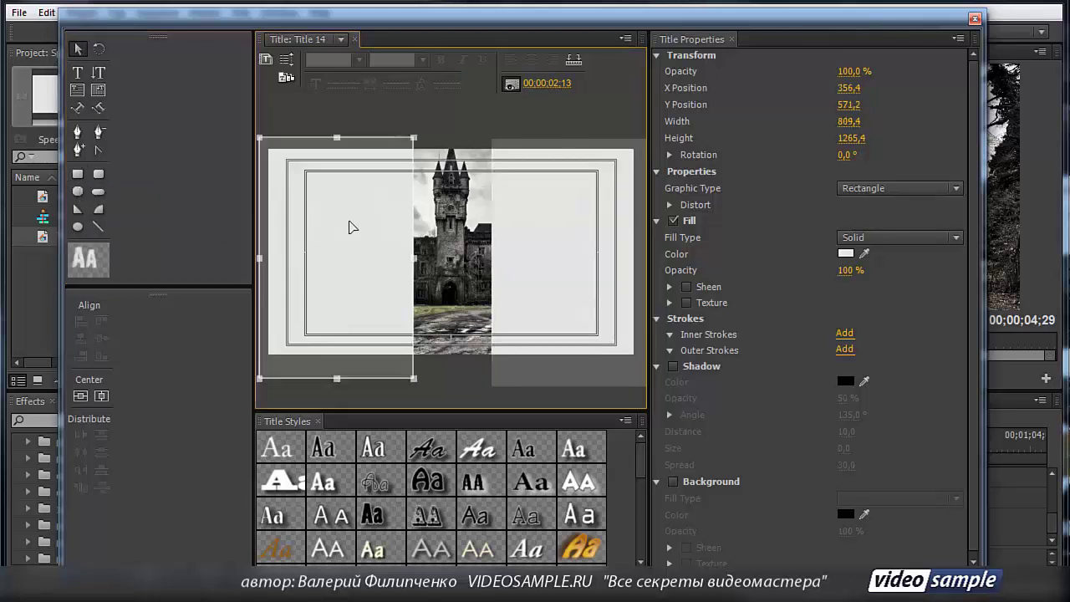
{"action": "left_click", "coordinate": [954, 238]}
{"action": "left_click", "coordinate": [908, 276]}
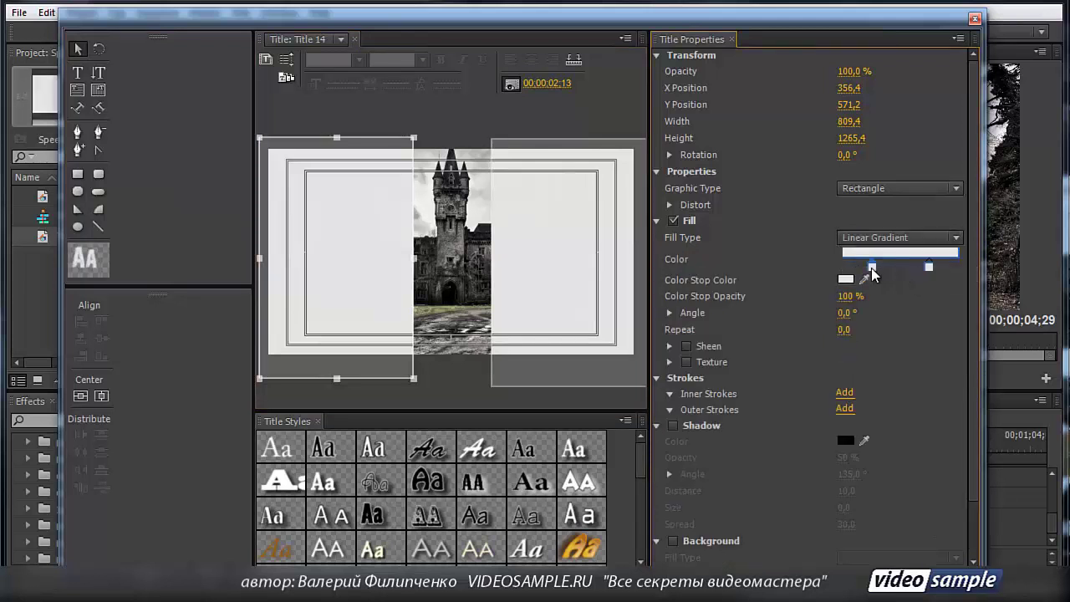
{"action": "double_click", "coordinate": [929, 267]}
{"action": "left_click_drag", "start_coordinate": [466, 299], "coordinate": [579, 221]}
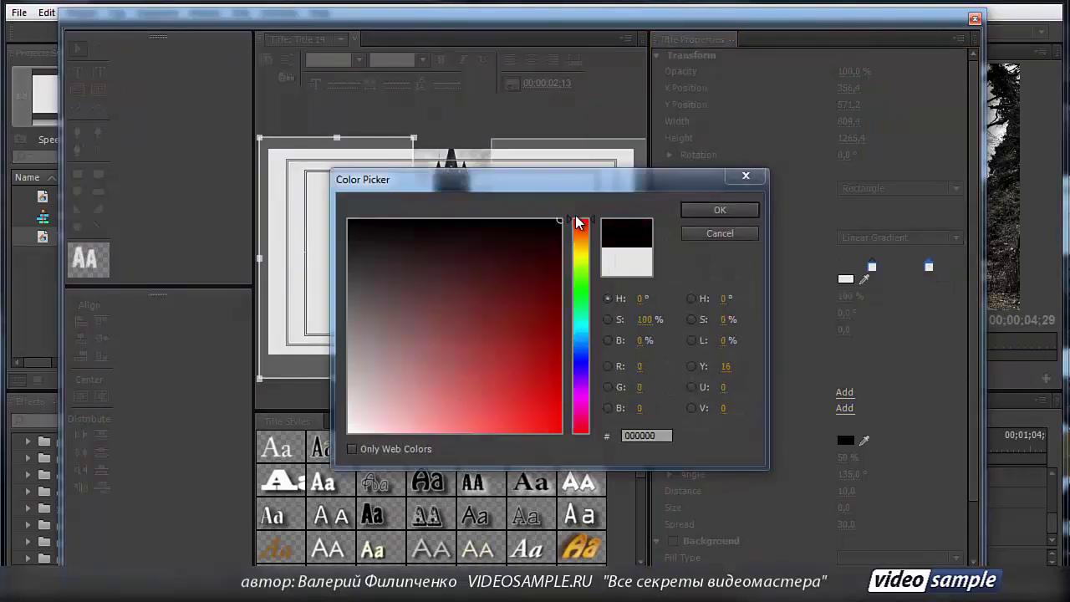
{"action": "left_click", "coordinate": [701, 211]}
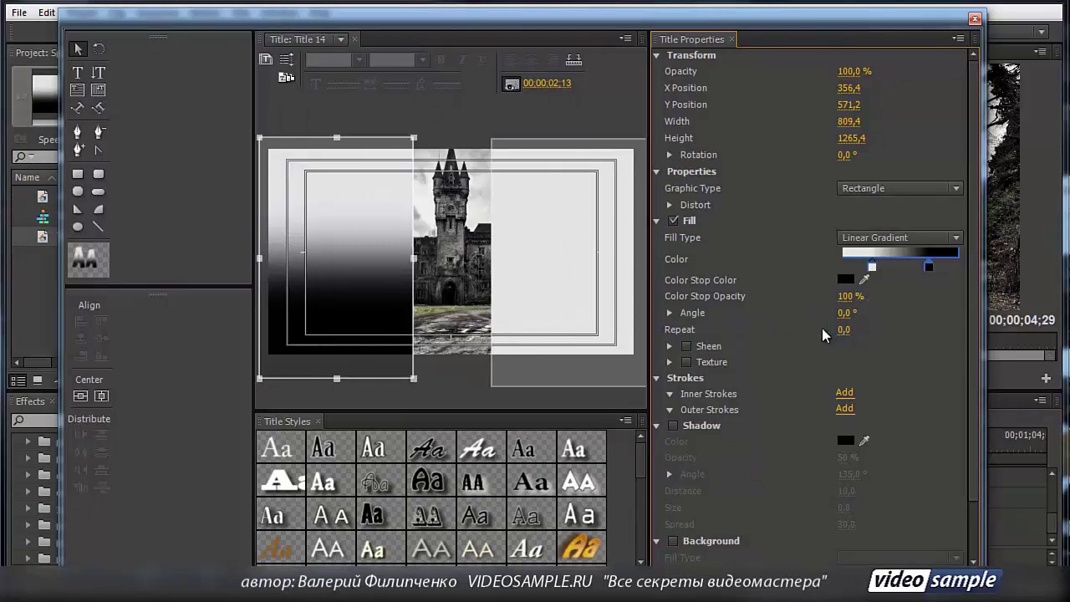
Step: Rotate the left rectangle's gradient to 271° and shift its white color stop closer to the black one
{"action": "left_click_drag", "start_coordinate": [878, 315], "coordinate": [785, 333]}
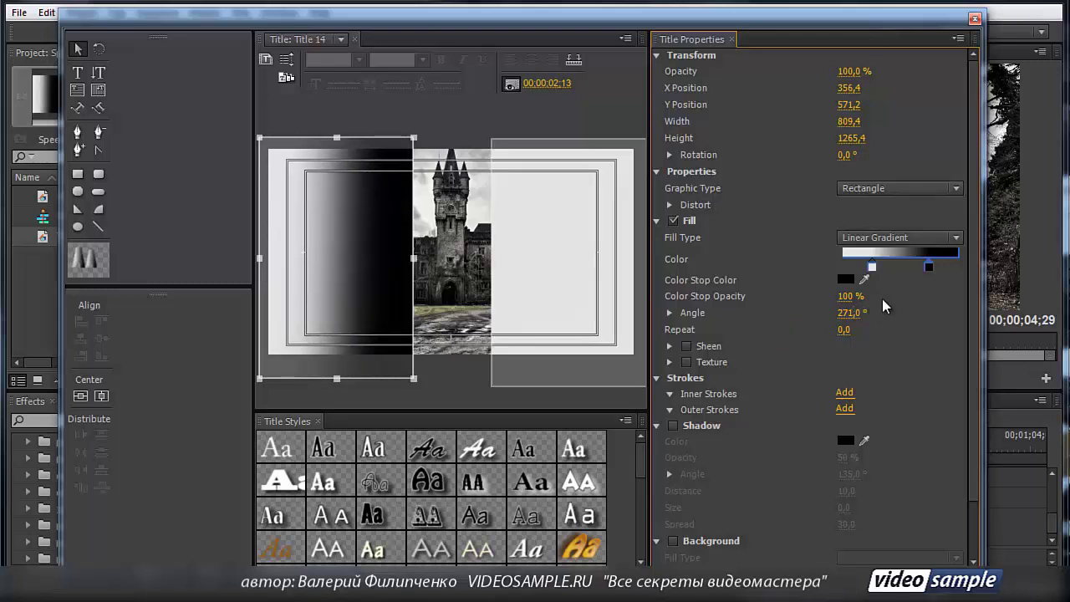
{"action": "left_click_drag", "start_coordinate": [875, 268], "coordinate": [895, 267]}
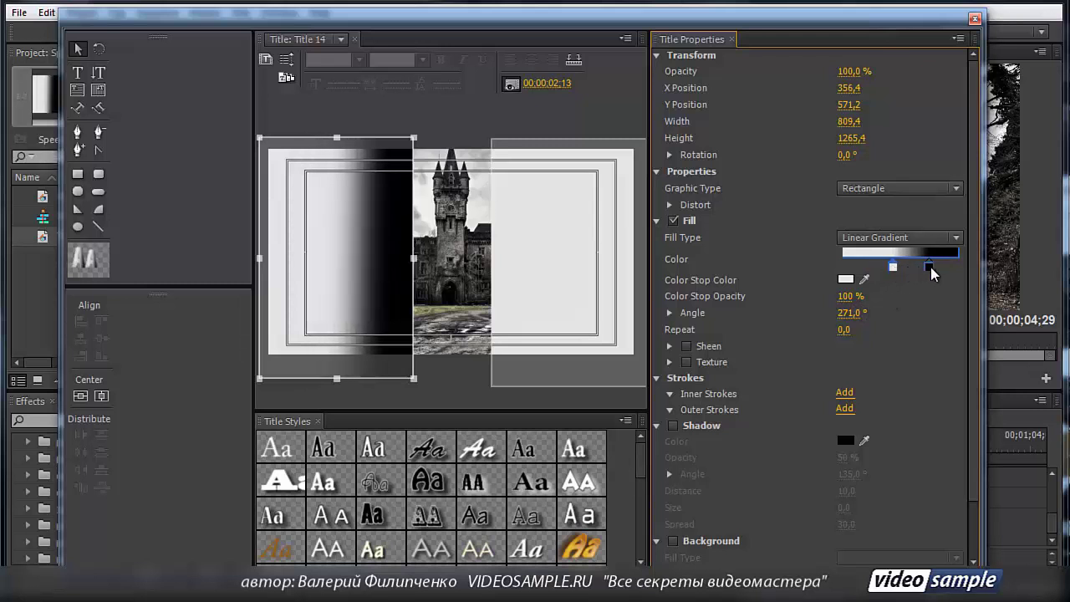
{"action": "left_click", "coordinate": [931, 267]}
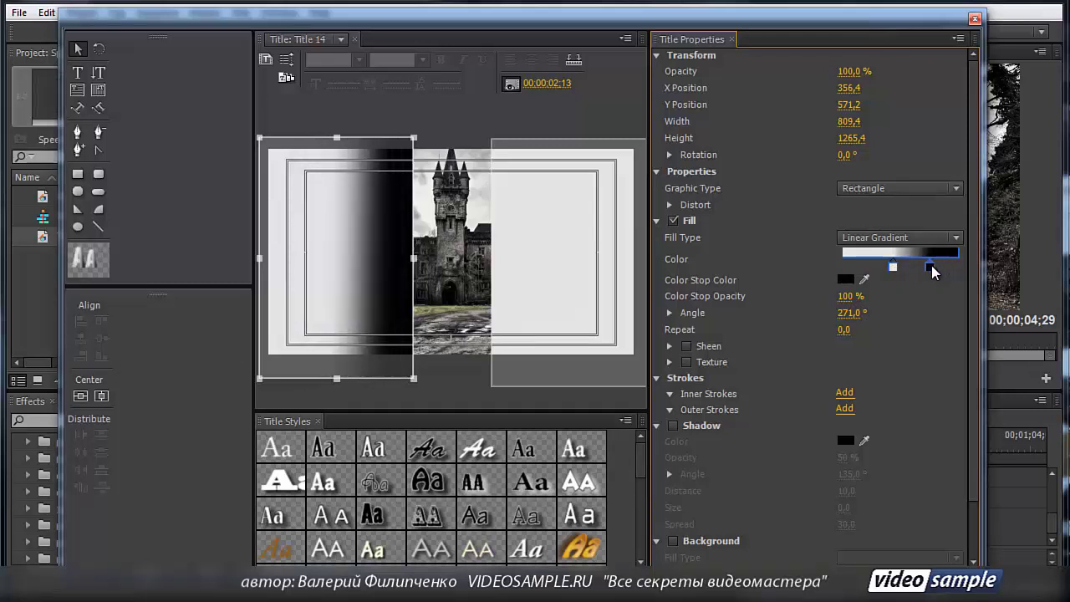
Step: Move the left rectangle's white color stop away from the black one and widen the rectangle toward the tower to about 932
{"action": "left_click_drag", "start_coordinate": [893, 267], "coordinate": [884, 273]}
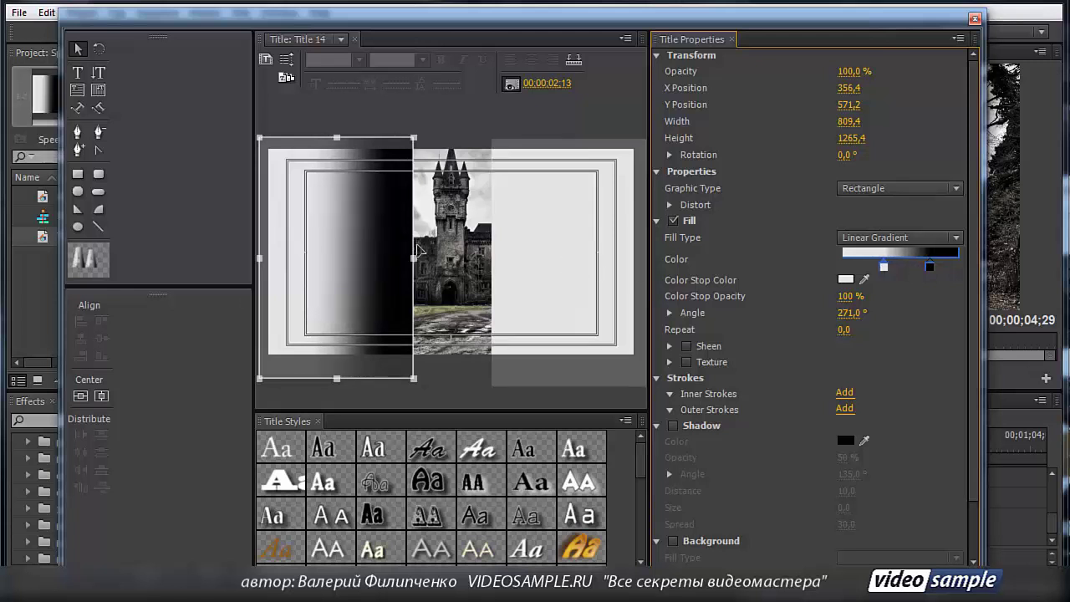
{"action": "left_click_drag", "start_coordinate": [414, 257], "coordinate": [436, 260]}
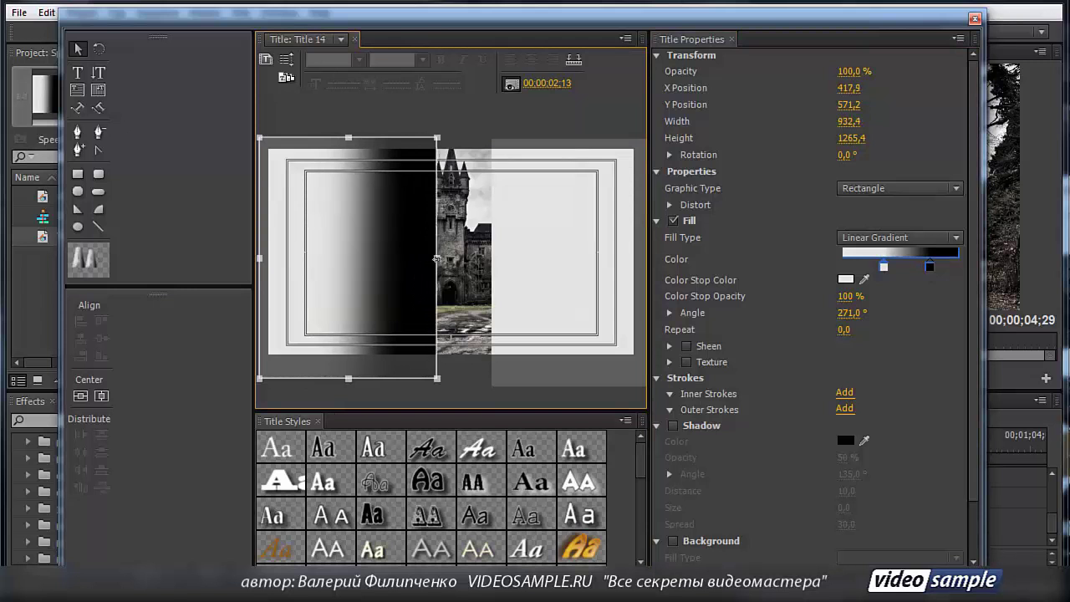
Step: Give the right rectangle a Linear Gradient fill with its second color stop set to black
{"action": "left_click", "coordinate": [559, 245]}
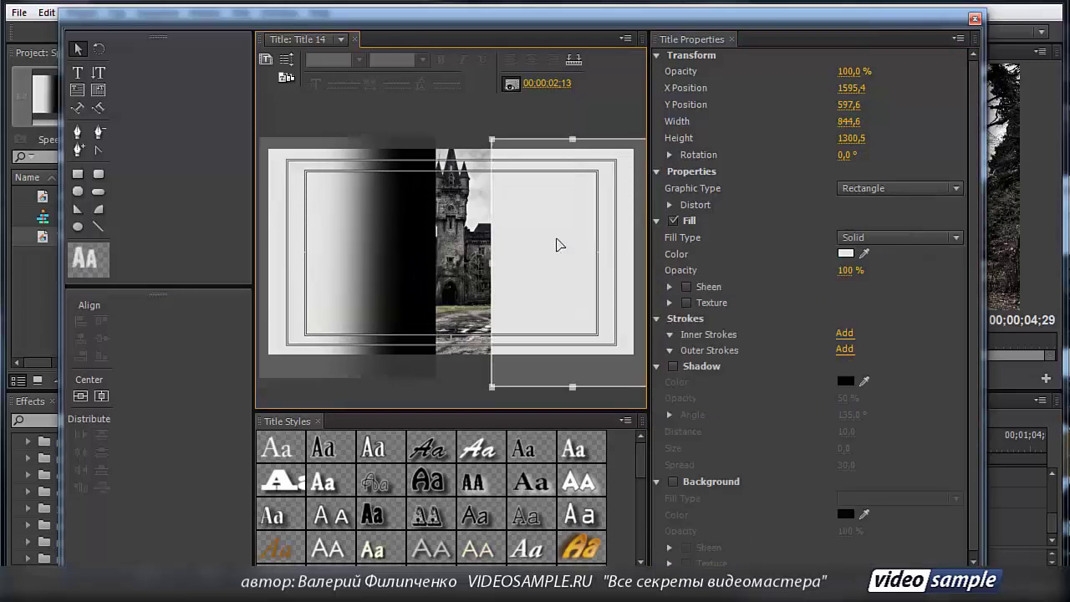
{"action": "left_click", "coordinate": [958, 238]}
{"action": "left_click", "coordinate": [918, 284]}
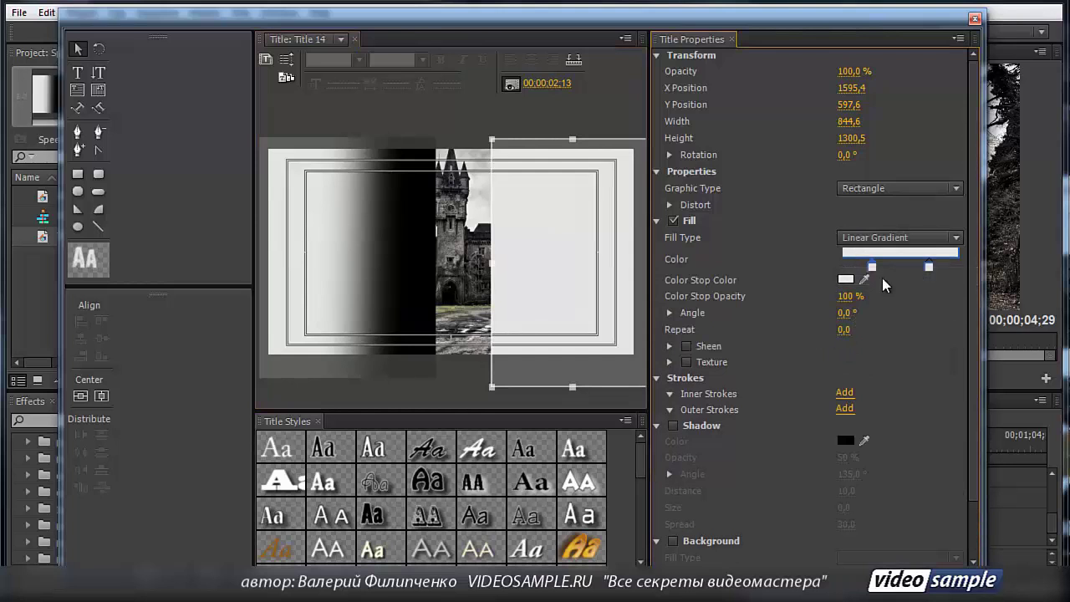
{"action": "left_click", "coordinate": [928, 267]}
{"action": "double_click", "coordinate": [928, 268]}
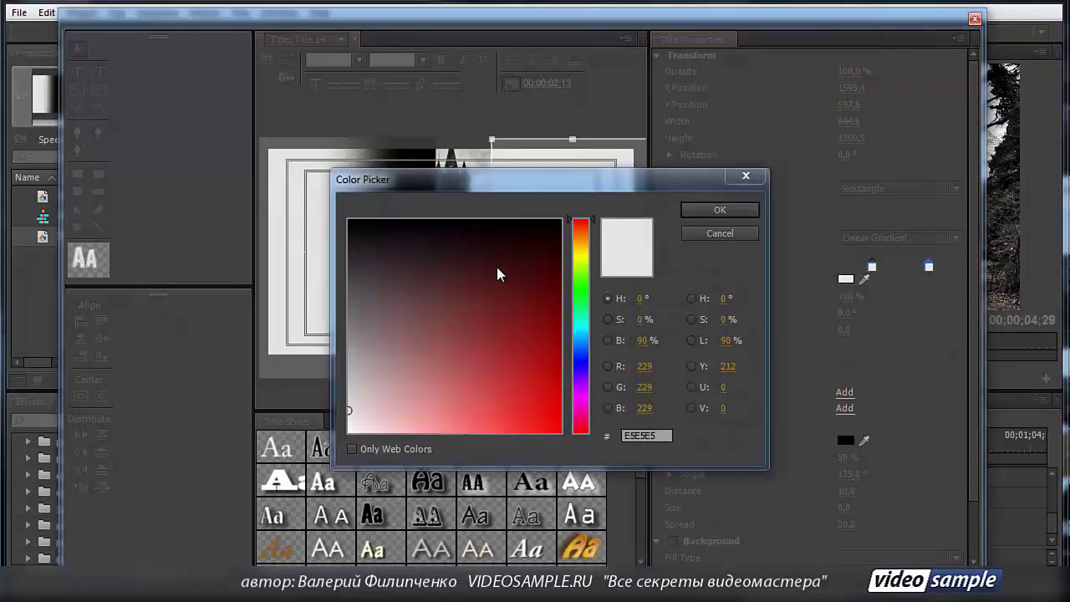
{"action": "left_click_drag", "start_coordinate": [497, 275], "coordinate": [569, 216]}
{"action": "left_click", "coordinate": [705, 208]}
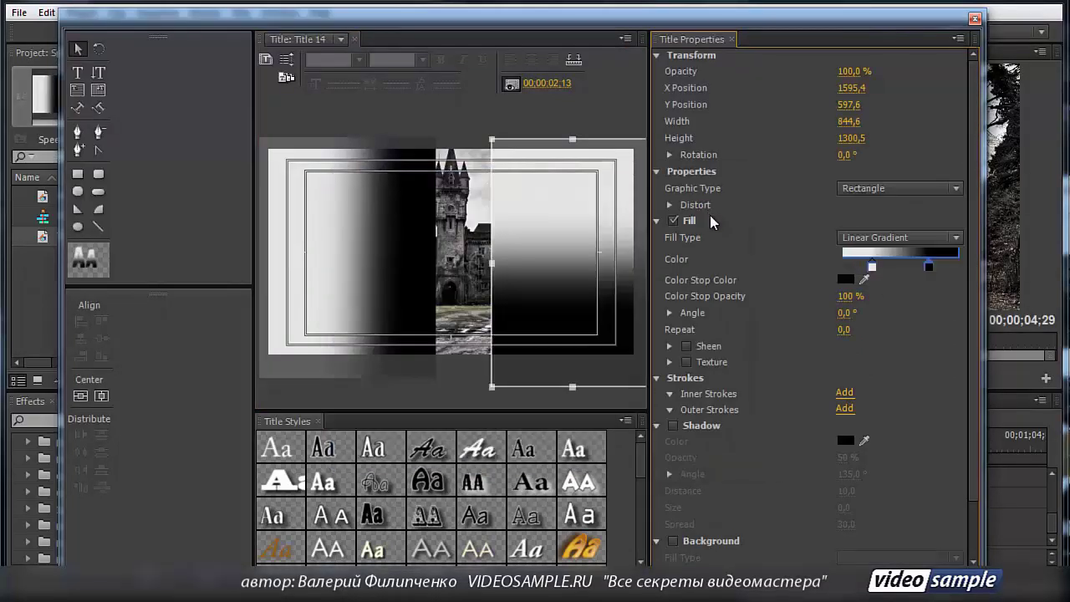
Step: Rotate the right rectangle's gradient to 89° and widen the rectangle toward the tower to about 1020
{"action": "left_click_drag", "start_coordinate": [847, 315], "coordinate": [918, 313]}
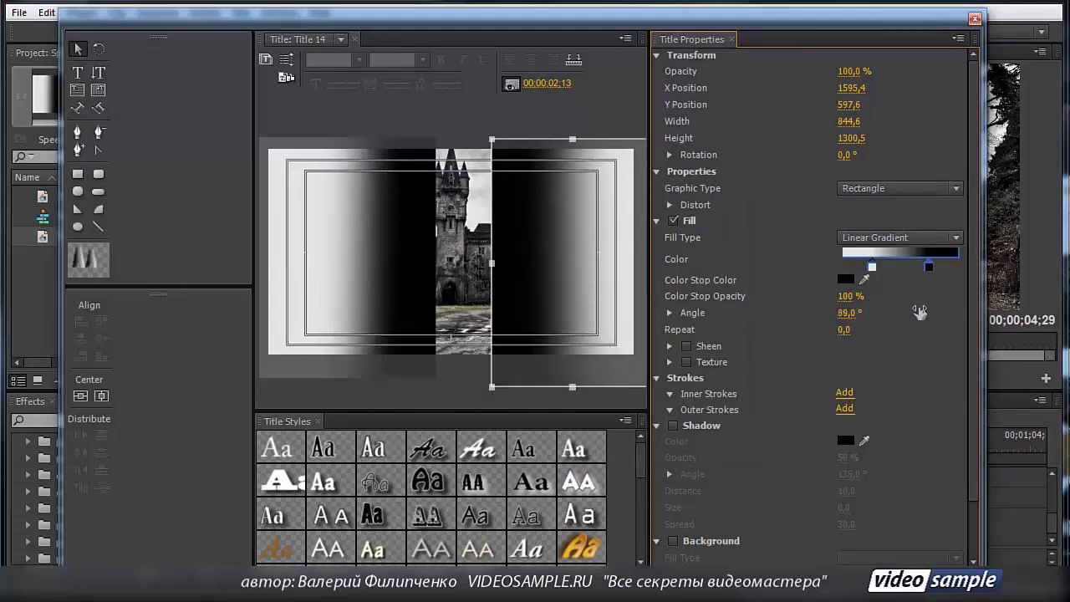
{"action": "left_click_drag", "start_coordinate": [491, 264], "coordinate": [460, 265]}
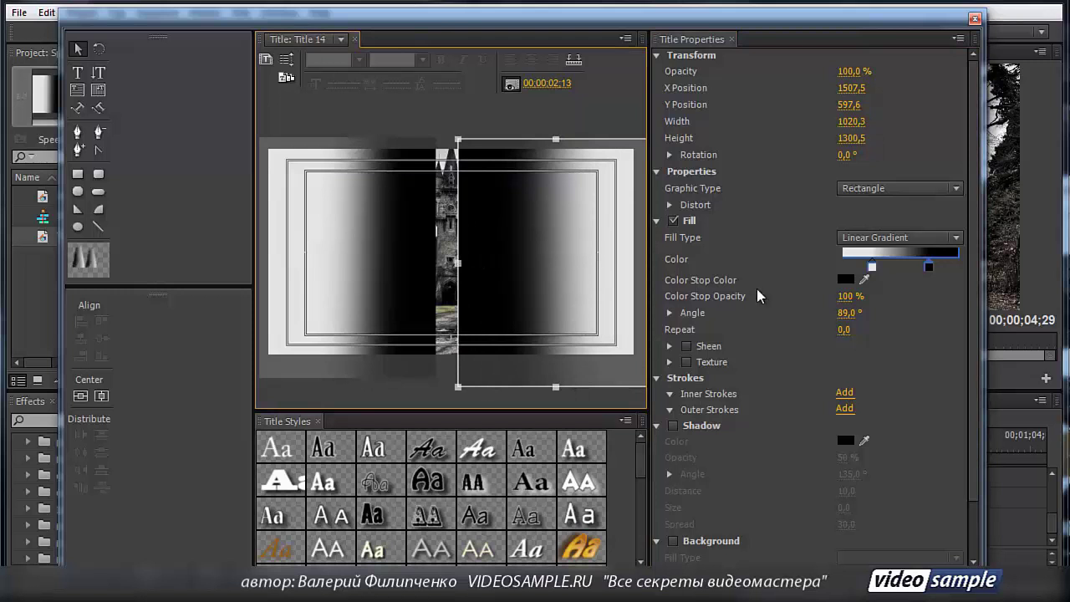
Step: Close the title and place Title 14 on Video 2 above the castle image, matching the image clip's length
{"action": "left_click", "coordinate": [975, 20]}
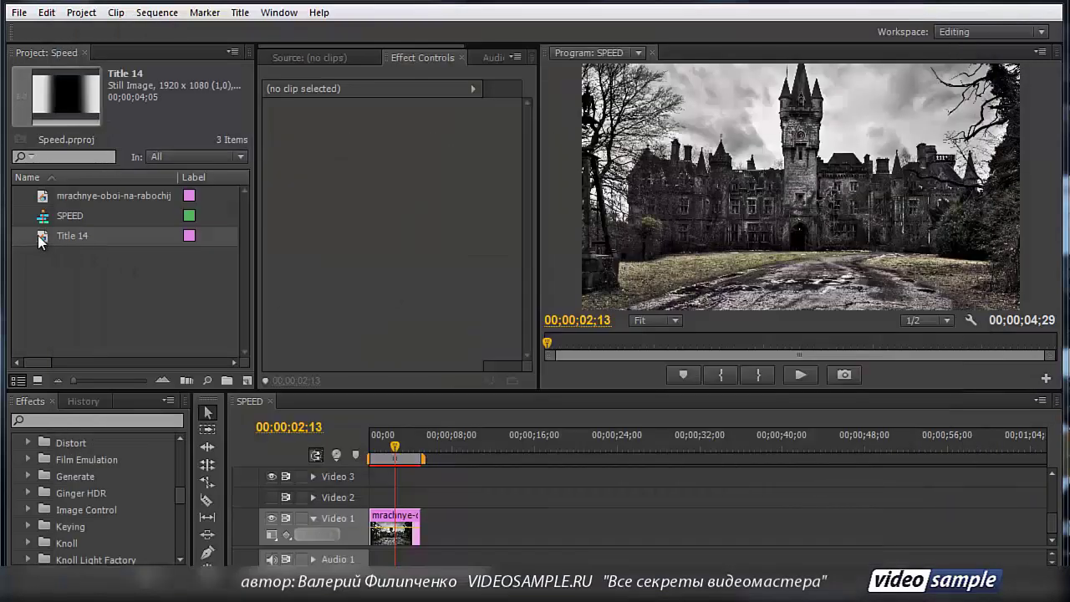
{"action": "left_click_drag", "start_coordinate": [101, 293], "coordinate": [420, 500]}
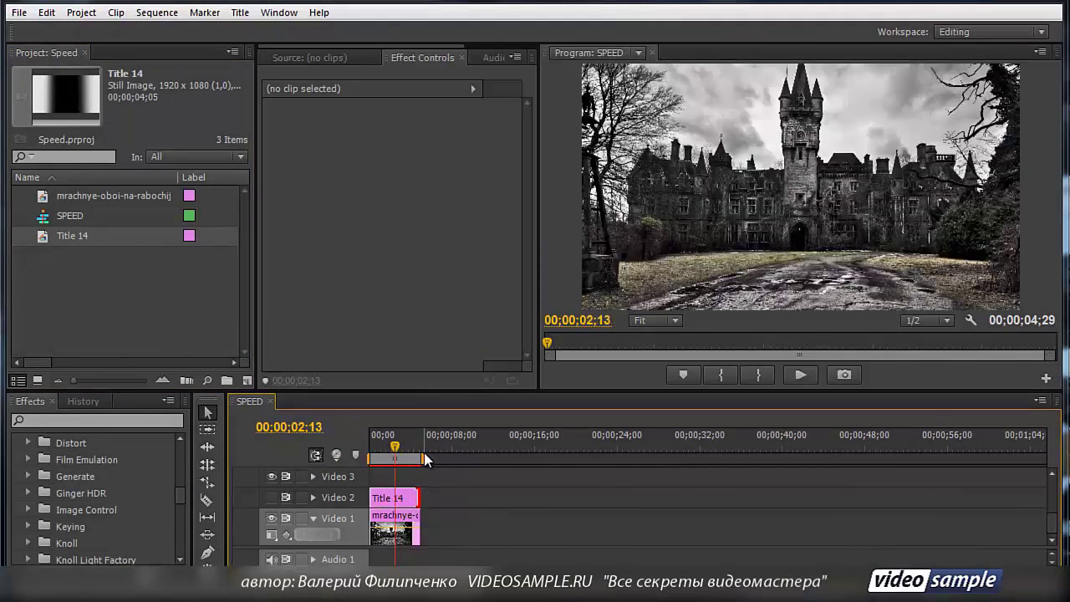
Step: Apply Compound Blur to the castle image clip and set its Blur Layer to Video 2
{"action": "left_click", "coordinate": [393, 525]}
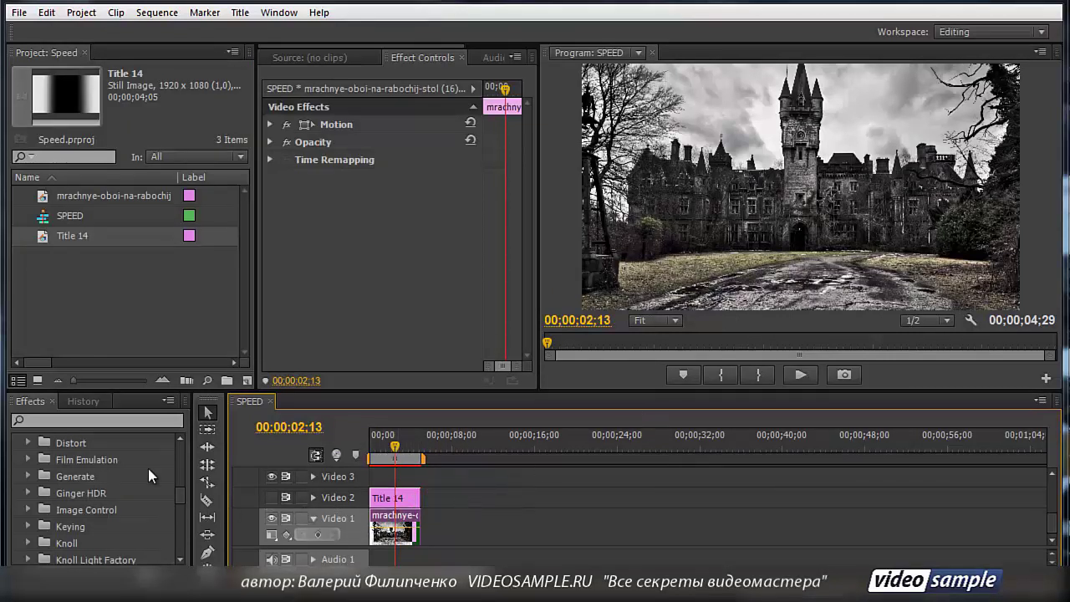
{"action": "scroll", "coordinate": [136, 481], "scroll_direction": "up", "scroll_amount": 6}
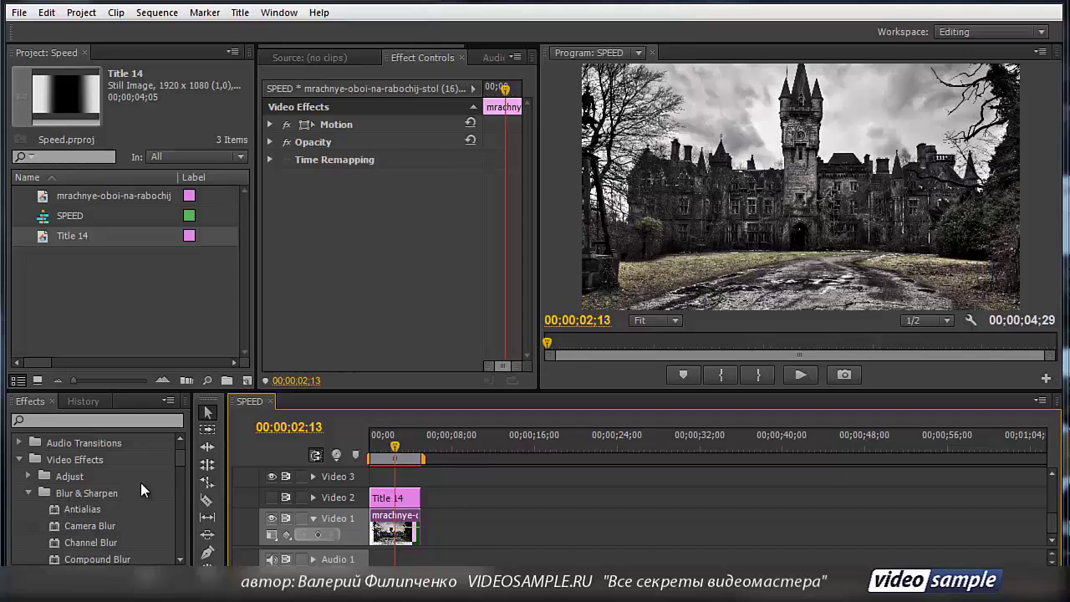
{"action": "scroll", "coordinate": [140, 483], "scroll_direction": "down", "scroll_amount": 3}
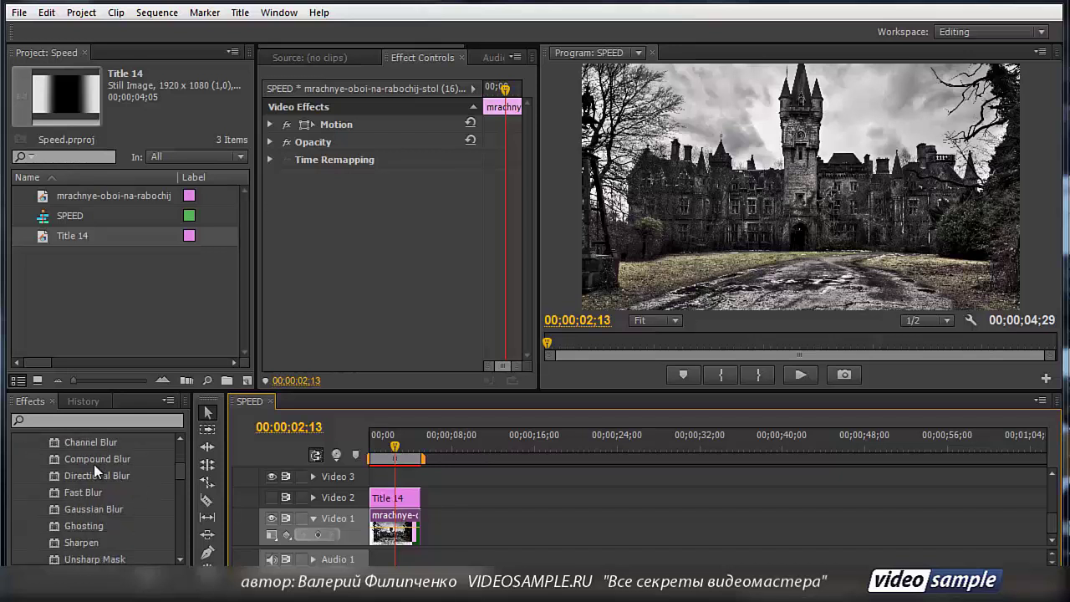
{"action": "left_click_drag", "start_coordinate": [90, 460], "coordinate": [393, 531]}
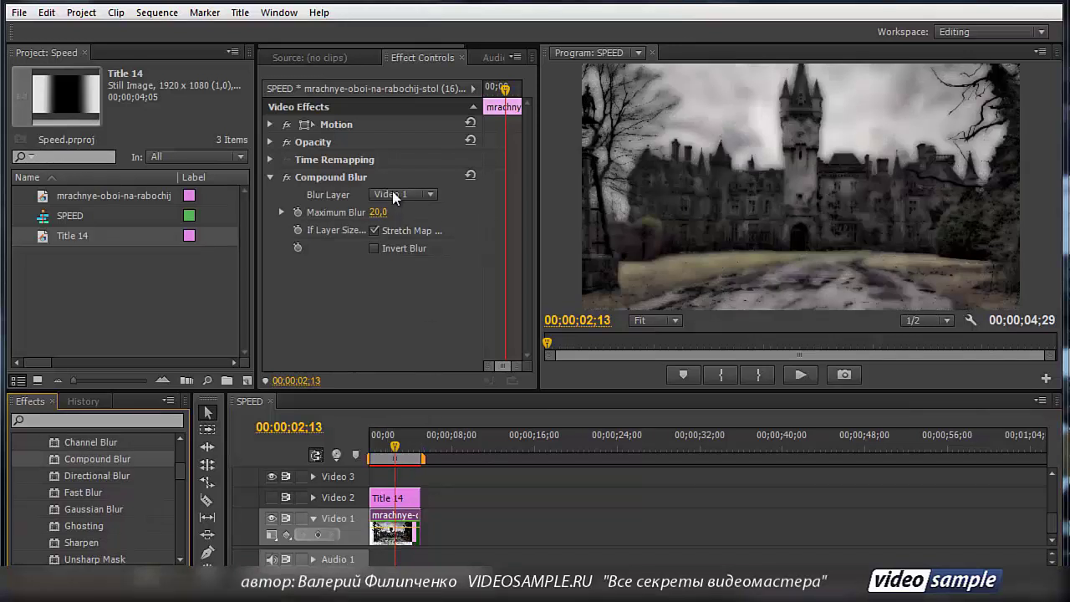
{"action": "left_click", "coordinate": [431, 195]}
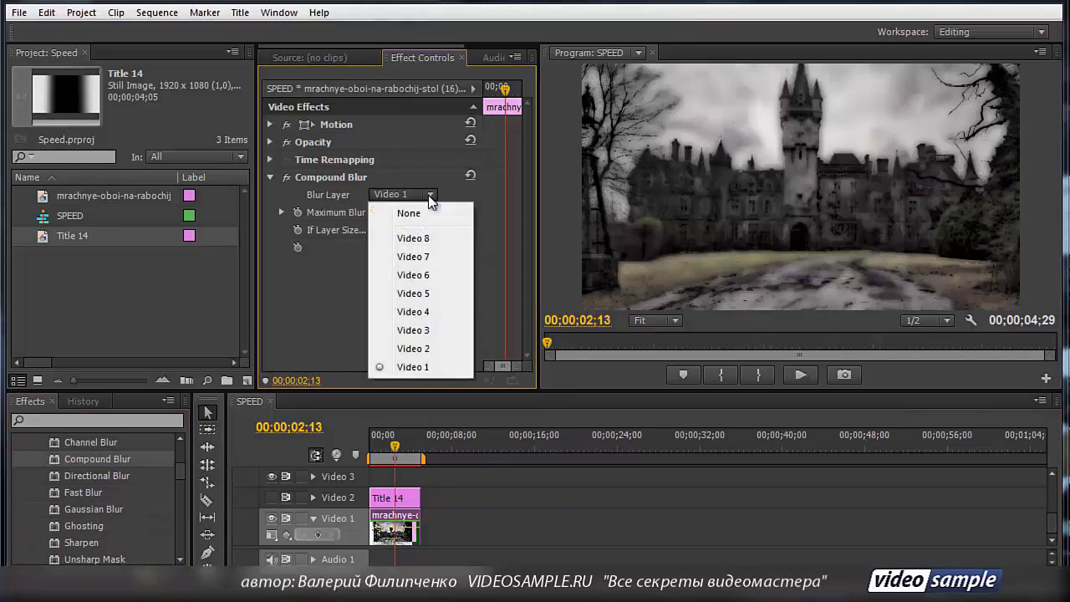
{"action": "left_click", "coordinate": [414, 349]}
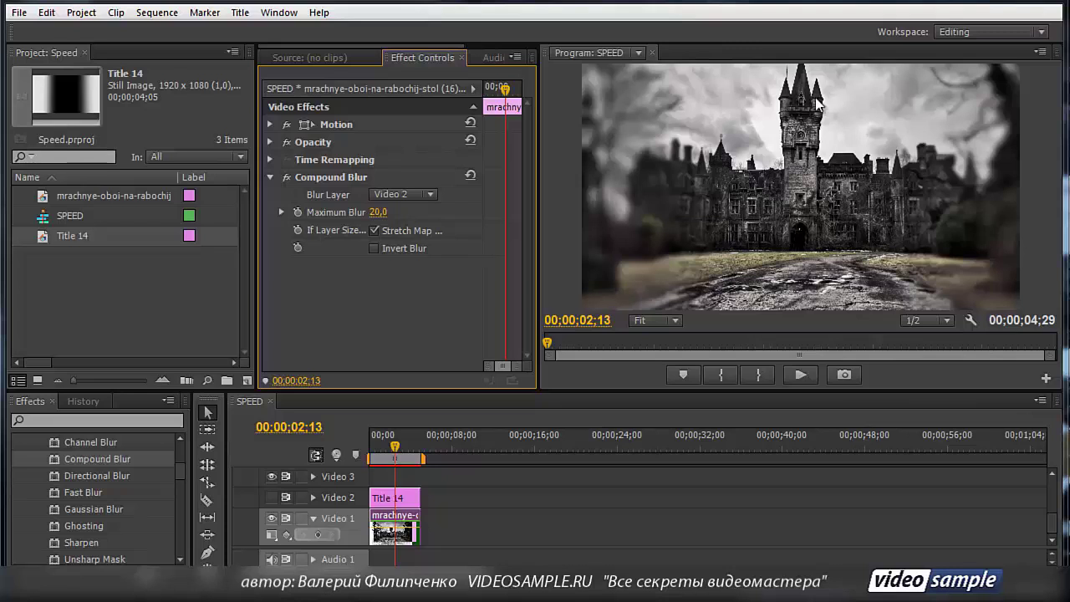
Step: Reopen Title 14 and extend the rectangles' inner edges over the tower until they overlap, the left one about 1118 wide
{"action": "double_click", "coordinate": [399, 499]}
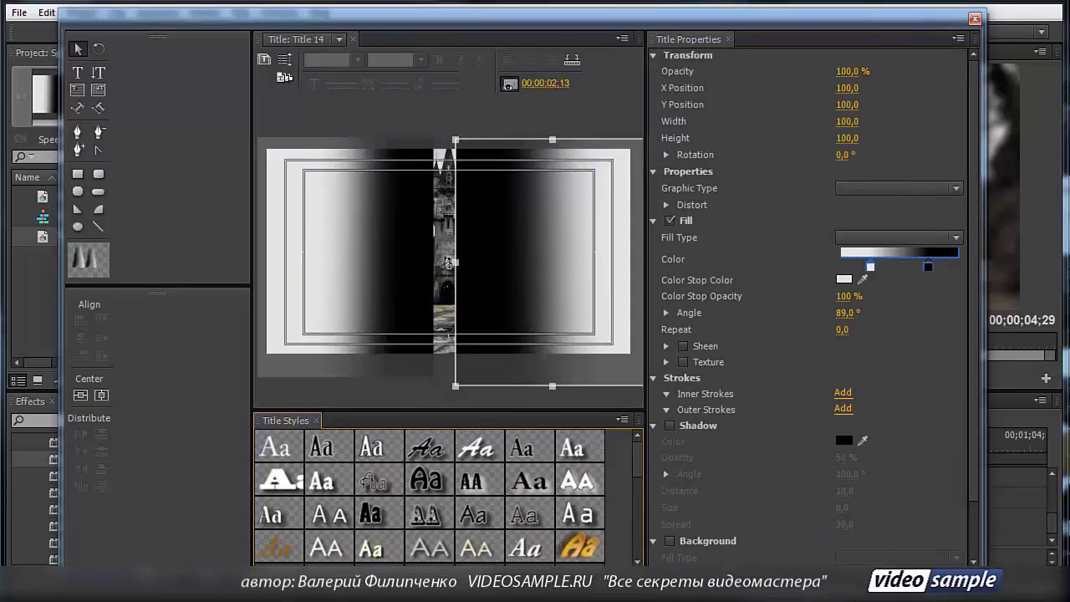
{"action": "mouse_move", "coordinate": [456, 262]}
{"action": "left_mouse_down"}
{"action": "mouse_move", "coordinate": [442, 263]}
{"action": "mouse_move", "coordinate": [473, 258]}
{"action": "left_mouse_up"}
{"action": "left_click", "coordinate": [433, 258]}
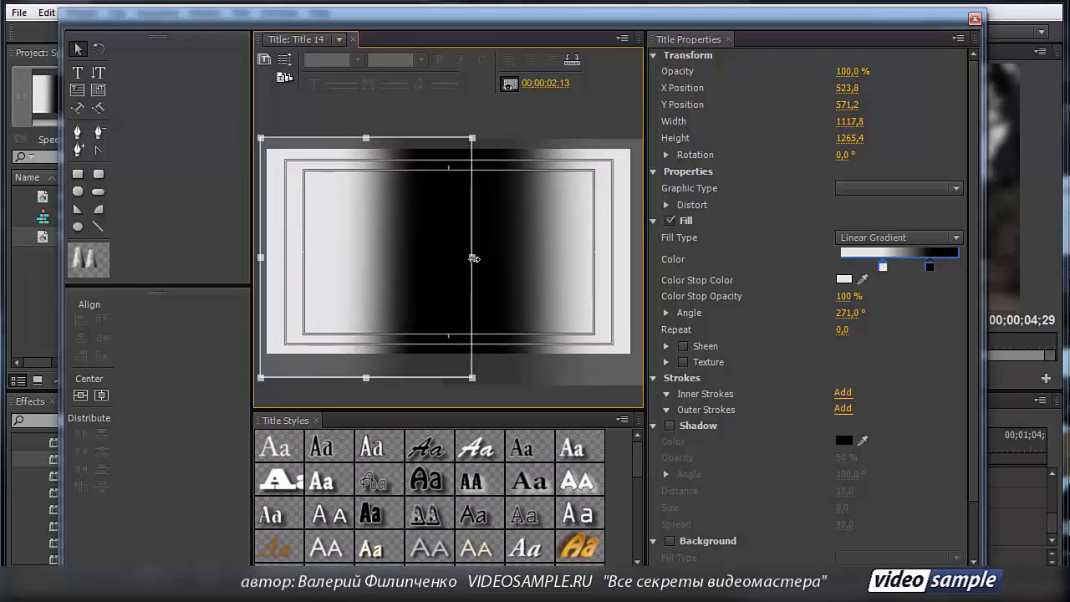
{"action": "left_click", "coordinate": [975, 18]}
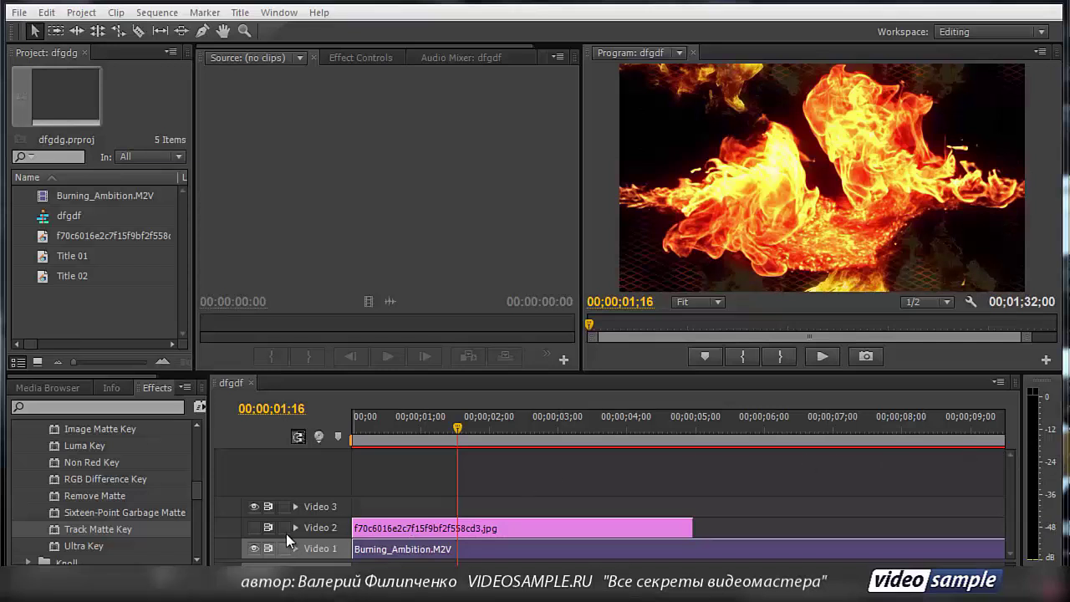
Step: Turn on the Video 2 track output and create a new title with the default video settings and name
{"action": "left_click", "coordinate": [253, 527]}
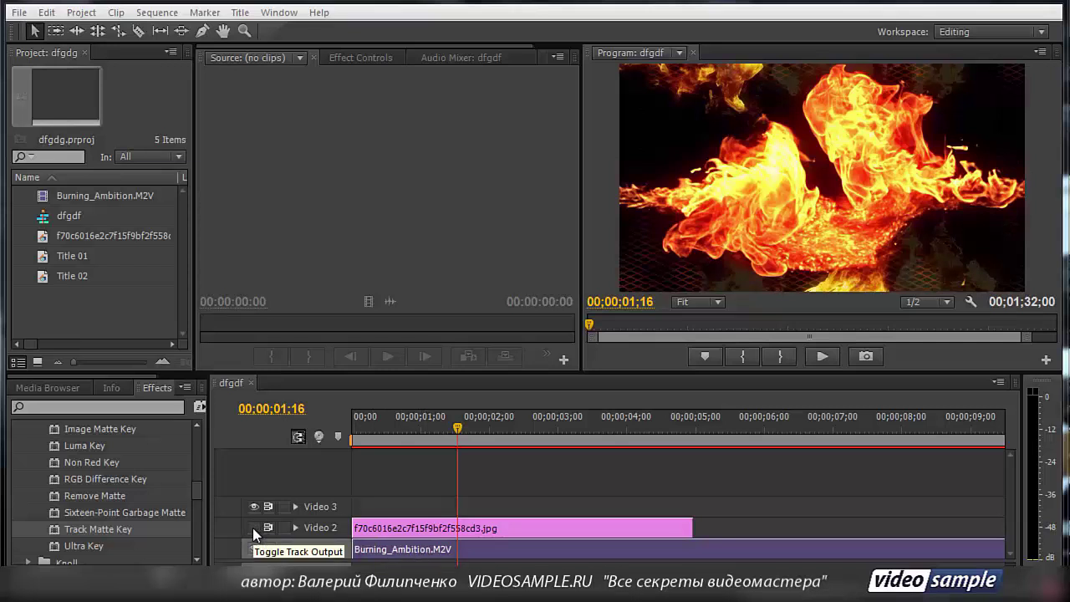
{"action": "left_click", "coordinate": [253, 528]}
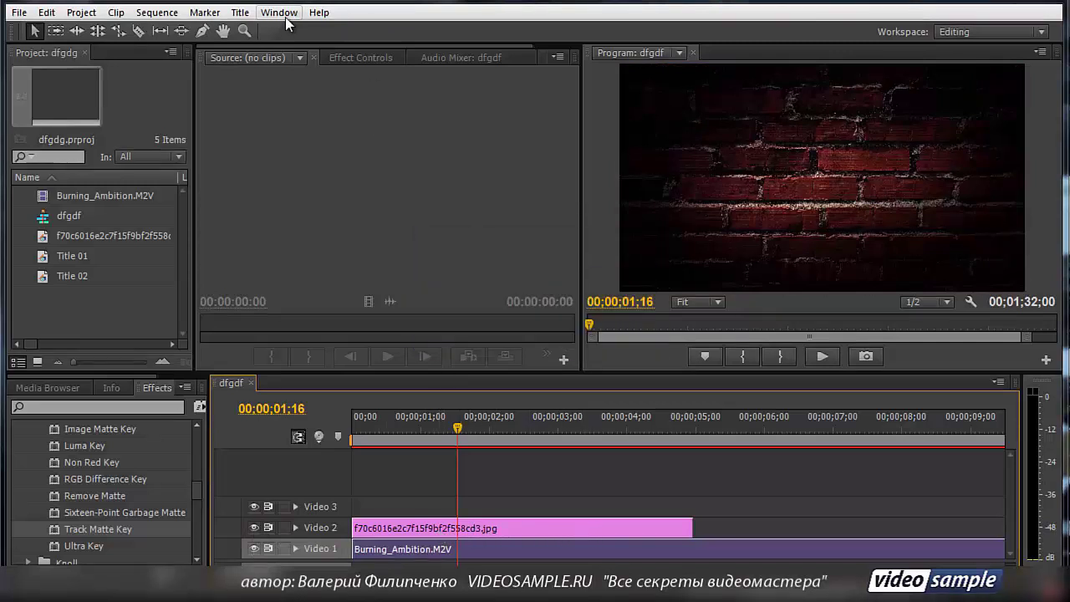
{"action": "left_click", "coordinate": [240, 12]}
{"action": "mouse_move", "coordinate": [317, 32]}
{"action": "left_click", "coordinate": [494, 50]}
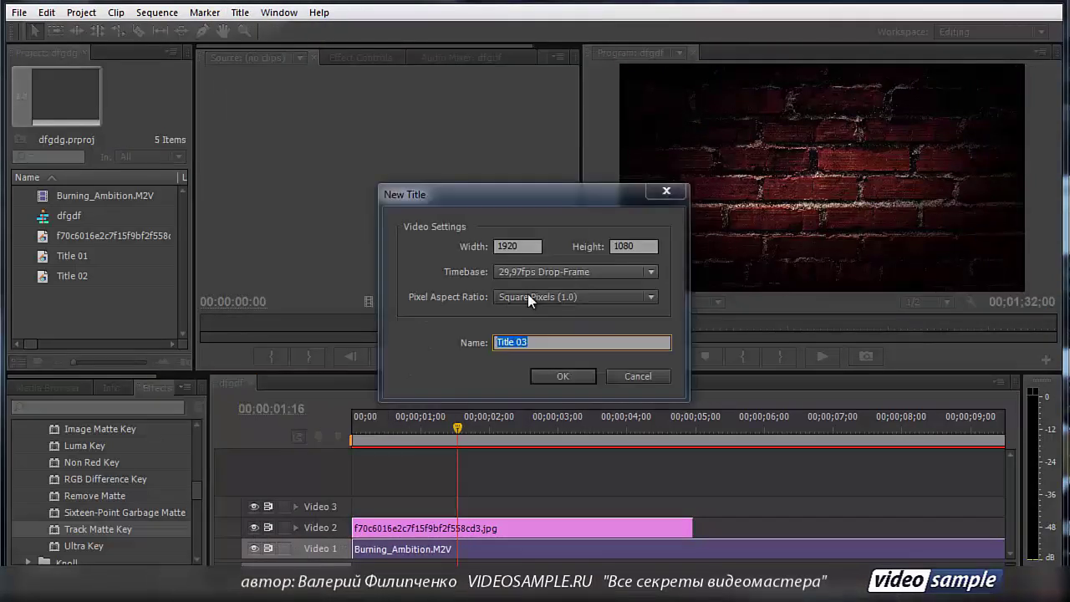
{"action": "key", "text": "Return"}
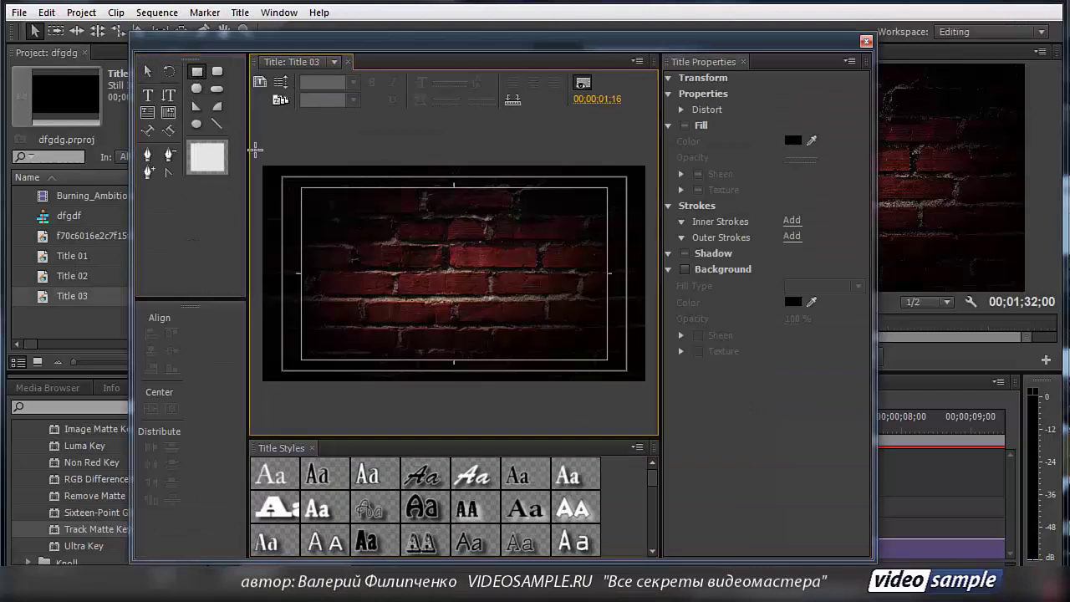
Step: Draw a rectangle about 1992 × 1269 over the whole frame and fill it with pure white
{"action": "mouse_move", "coordinate": [253, 148]}
{"action": "left_mouse_down"}
{"action": "mouse_move", "coordinate": [466, 352]}
{"action": "mouse_move", "coordinate": [652, 404]}
{"action": "left_mouse_up"}
{"action": "left_click", "coordinate": [787, 276]}
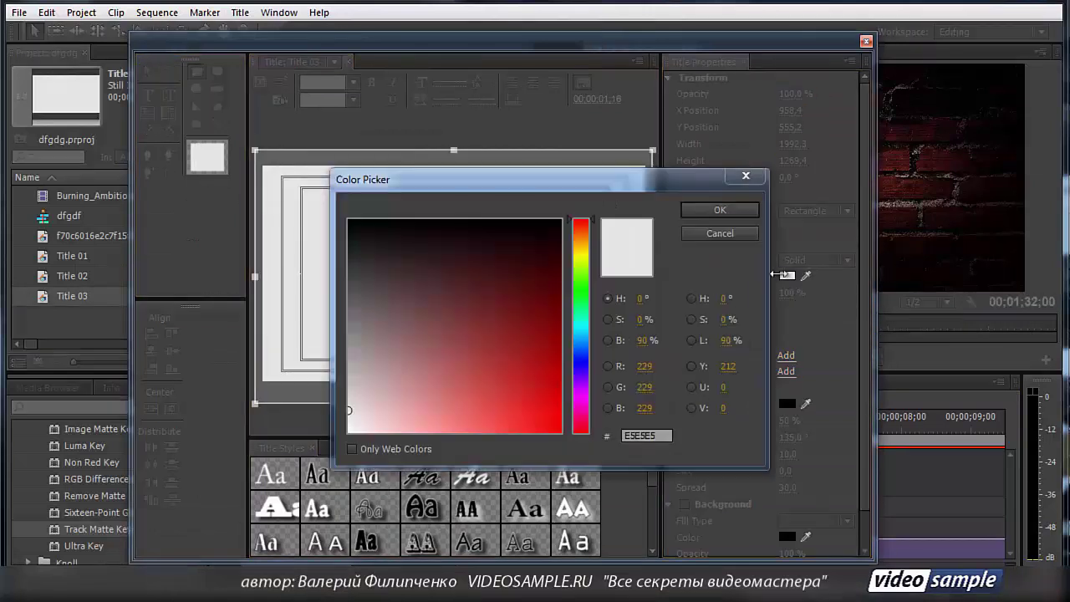
{"action": "left_click", "coordinate": [343, 446]}
{"action": "left_click", "coordinate": [722, 210]}
Step: Add the text "VIDEO" over the white rectangle and set its fill color to black (000000)
{"action": "key", "text": "t"}
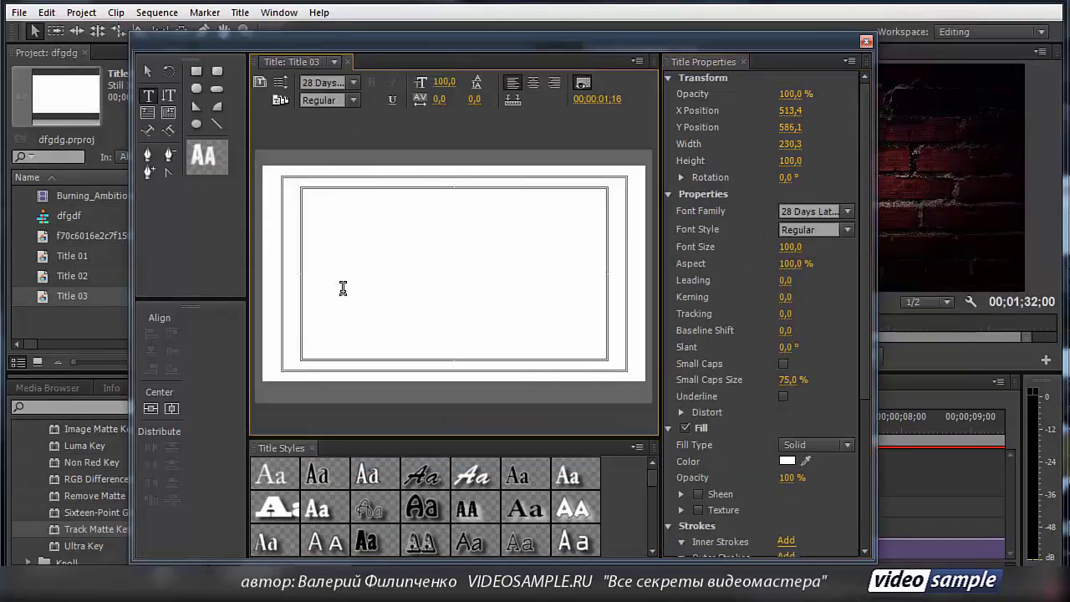
{"action": "left_click", "coordinate": [787, 461]}
{"action": "left_click", "coordinate": [560, 221]}
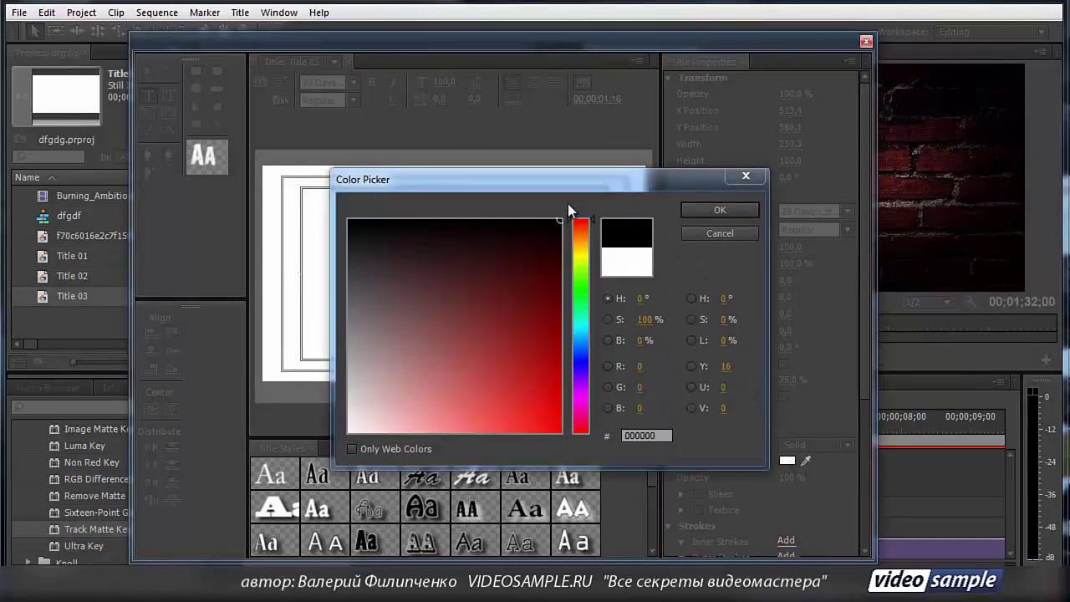
{"action": "left_click", "coordinate": [716, 210]}
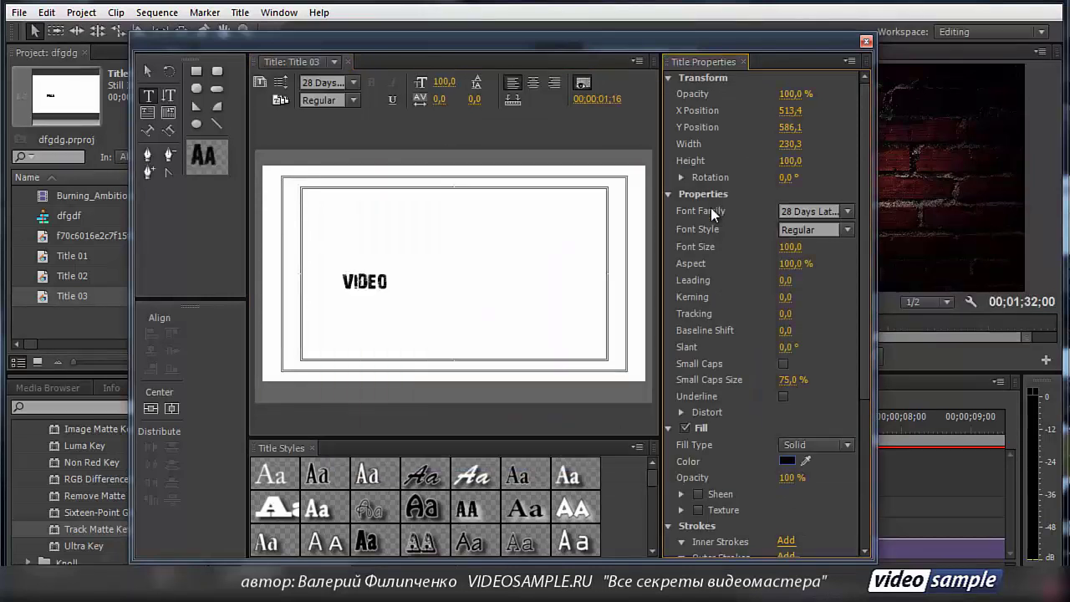
Step: Scale the VIDEO text up to a font size of about 397 and move it to the middle of the frame
{"action": "left_click", "coordinate": [147, 71]}
{"action": "left_click_drag", "start_coordinate": [387, 273], "coordinate": [595, 214]}
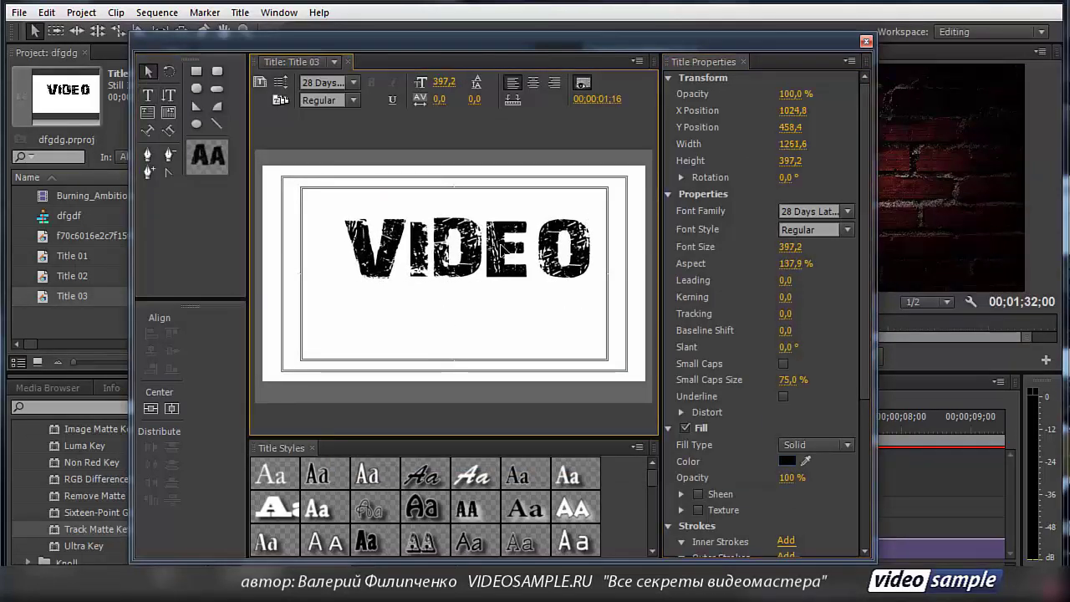
{"action": "left_click_drag", "start_coordinate": [469, 251], "coordinate": [455, 283]}
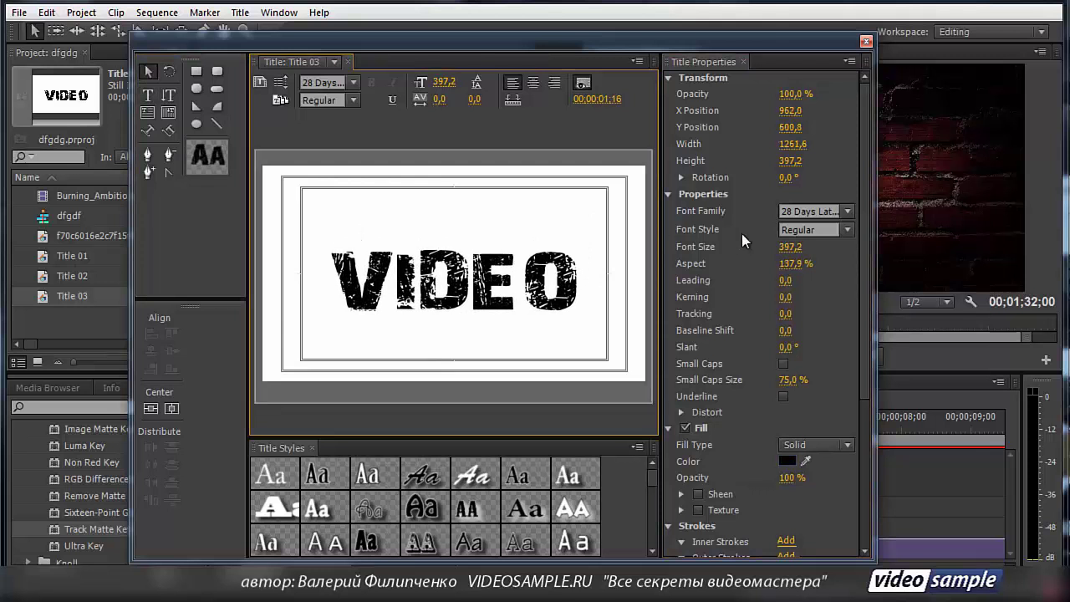
Step: Change the VIDEO text to Arial Black and scale it down to about 1518 × 292 to fit the frame
{"action": "left_click", "coordinate": [846, 211]}
{"action": "left_click", "coordinate": [807, 409]}
{"action": "left_click", "coordinate": [846, 229]}
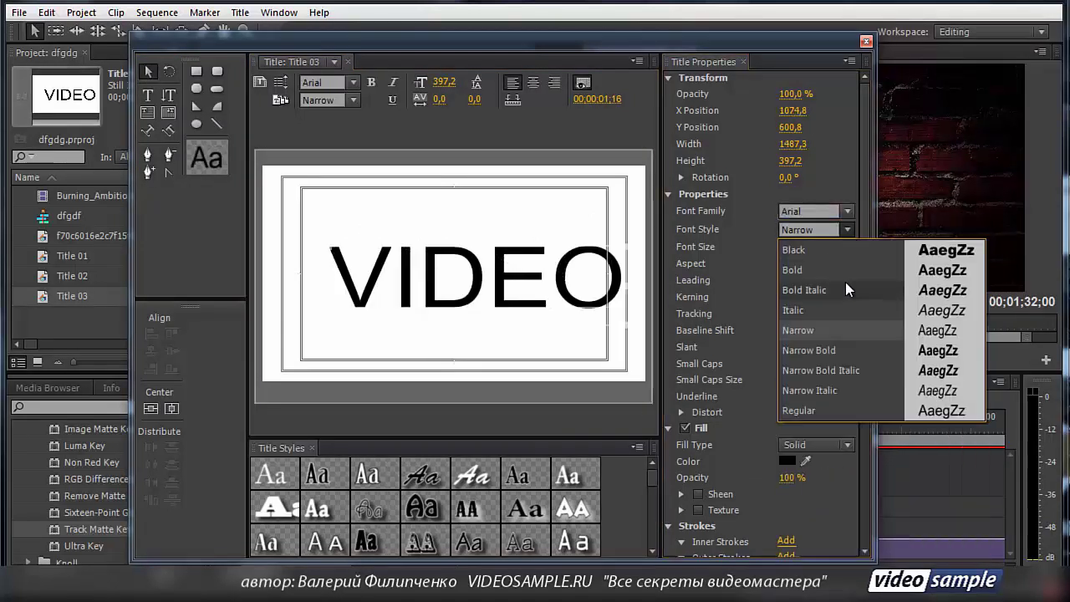
{"action": "left_click", "coordinate": [833, 250]}
{"action": "key", "text": "Return"}
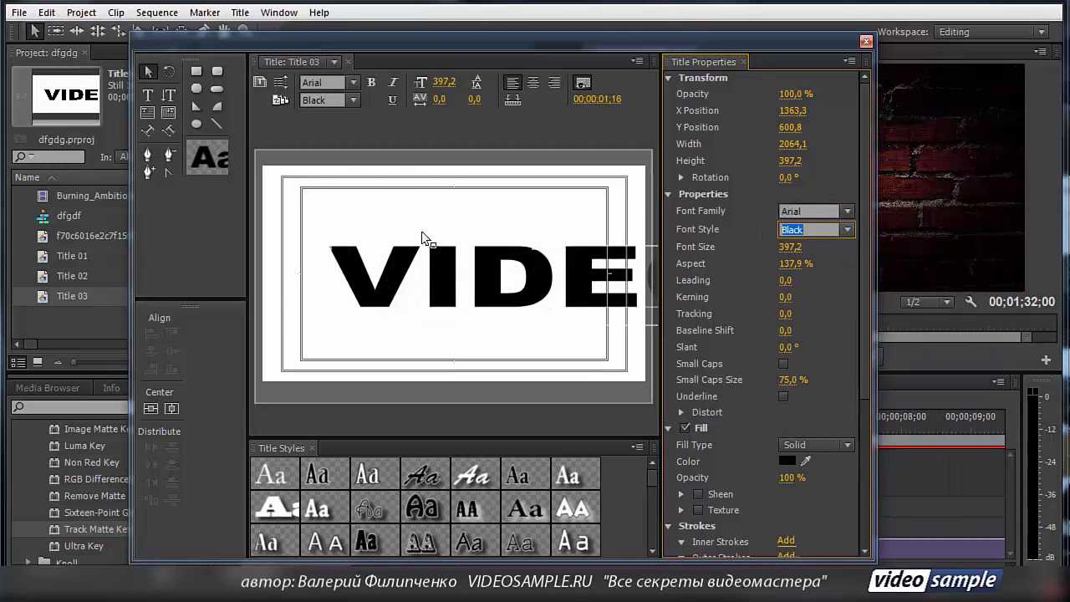
{"action": "left_click_drag", "start_coordinate": [740, 250], "coordinate": [674, 262]}
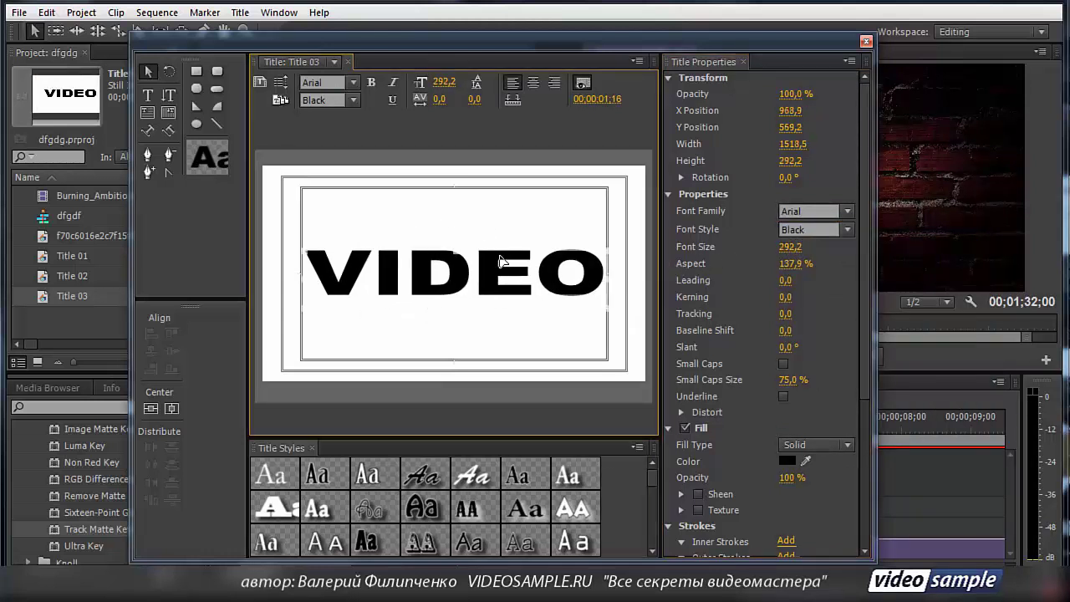
Step: Close the title and place Title 03 at the start of Video 3 above the brick wall image
{"action": "left_click", "coordinate": [865, 41]}
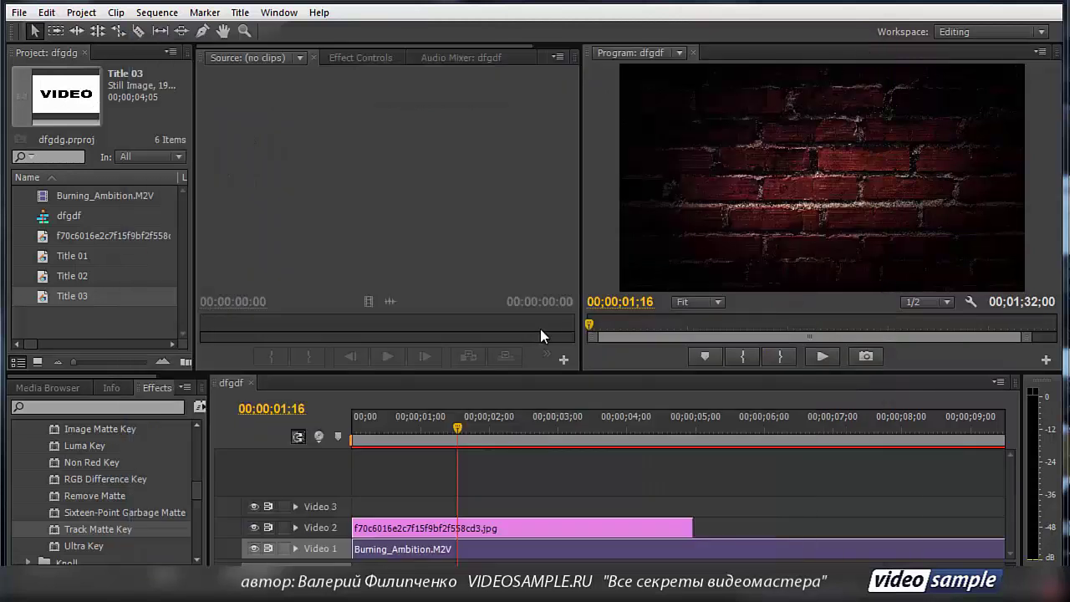
{"action": "left_click", "coordinate": [44, 303]}
{"action": "left_click_drag", "start_coordinate": [233, 386], "coordinate": [347, 502]}
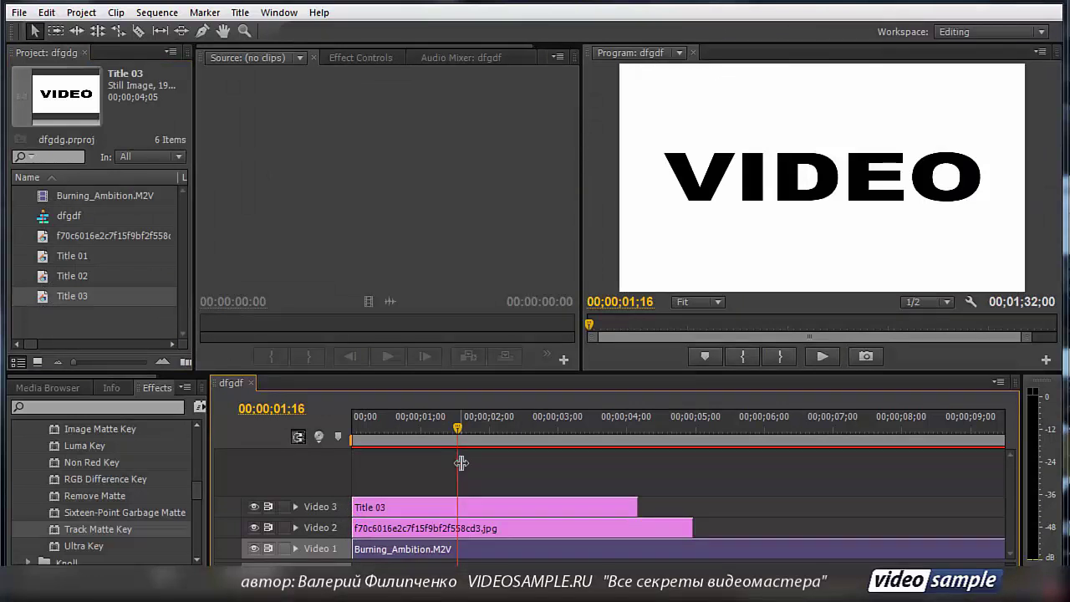
Step: Apply the Track Matte Key effect to the brick wall image on Video 2
{"action": "left_click", "coordinate": [384, 529]}
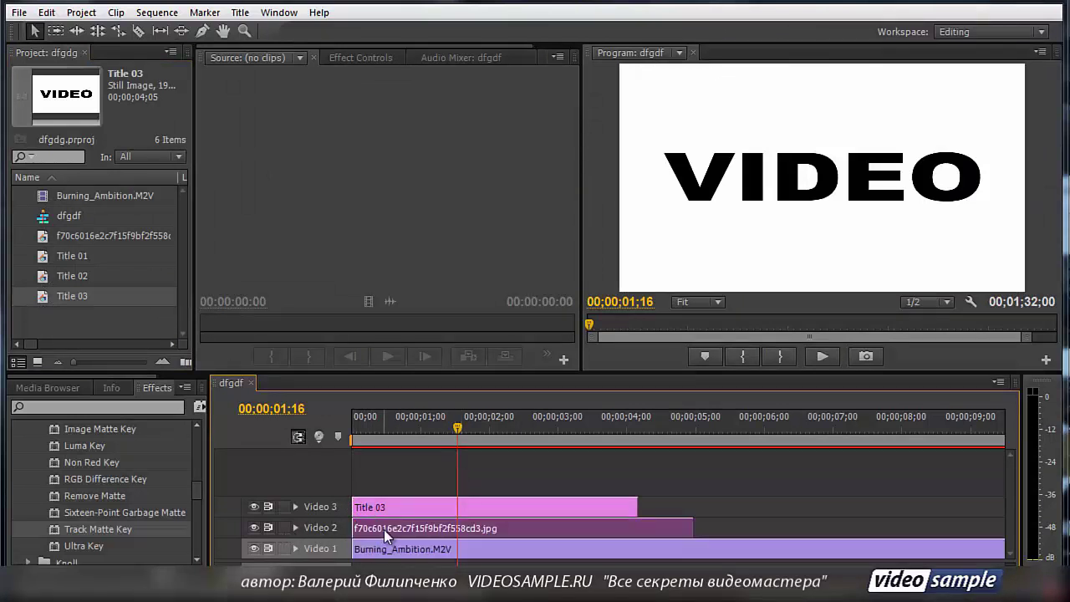
{"action": "scroll", "coordinate": [93, 458], "scroll_direction": "up", "scroll_amount": 5}
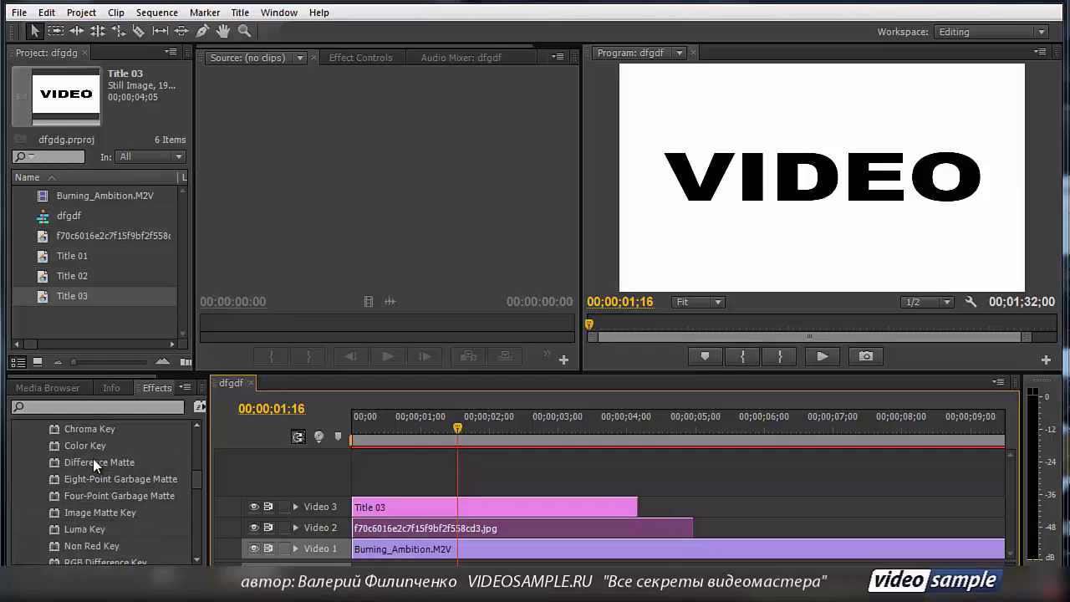
{"action": "scroll", "coordinate": [74, 450], "scroll_direction": "down", "scroll_amount": 4}
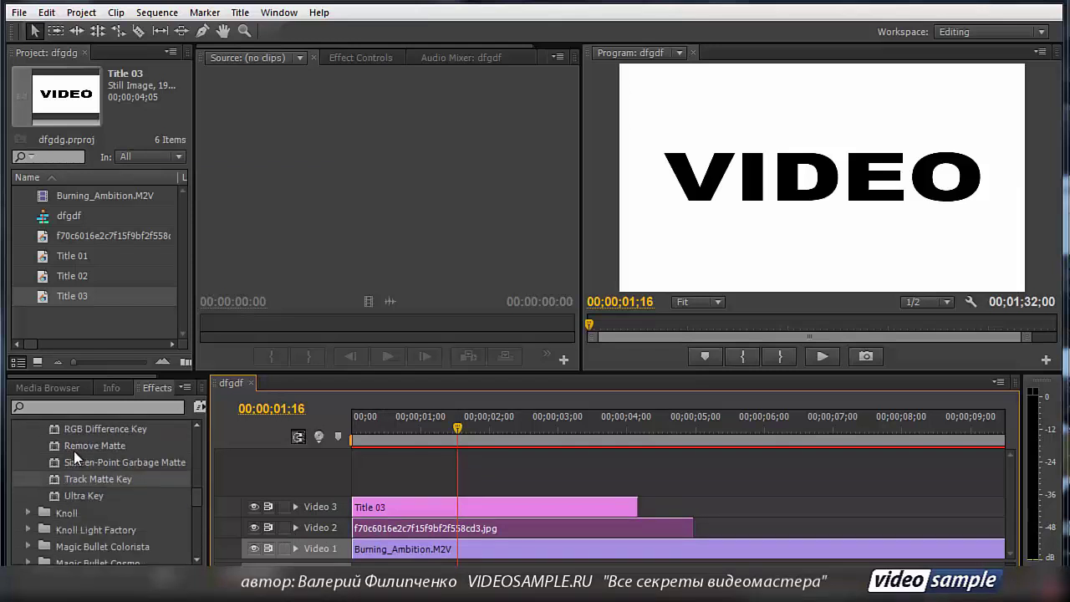
{"action": "left_click_drag", "start_coordinate": [86, 478], "coordinate": [407, 533]}
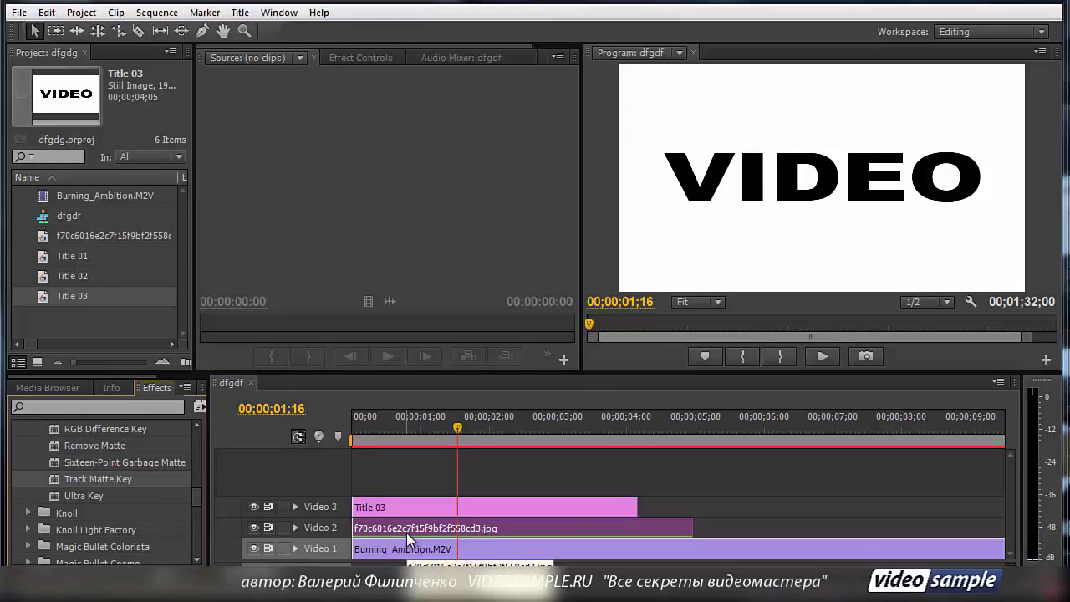
Step: Set the brick wall's Track Matte Key to use Video 3 as the matte and composite using Matte Luma
{"action": "left_click", "coordinate": [364, 56]}
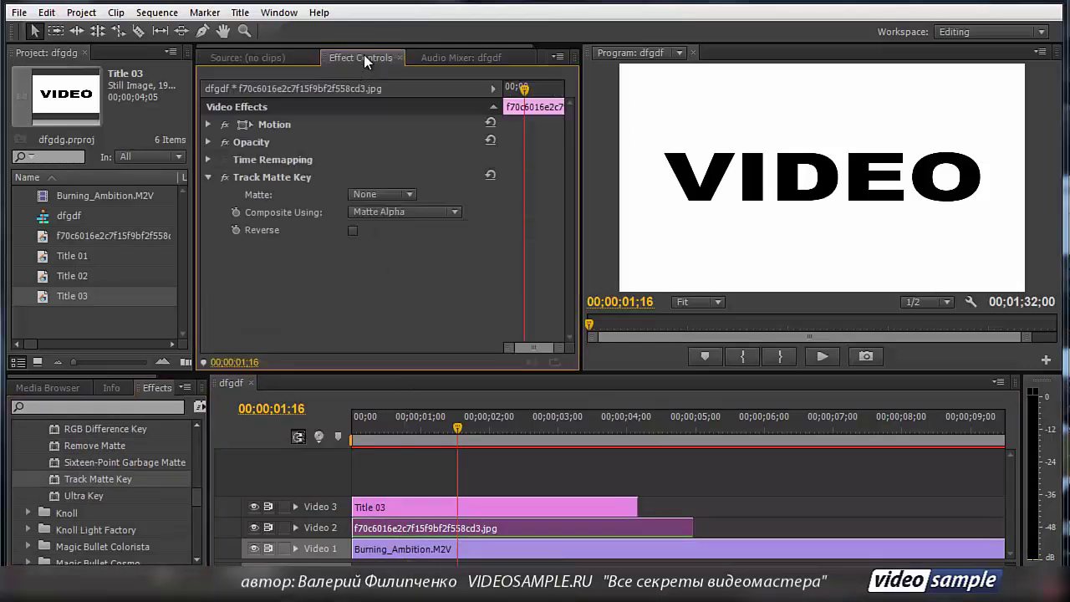
{"action": "left_click", "coordinate": [409, 194]}
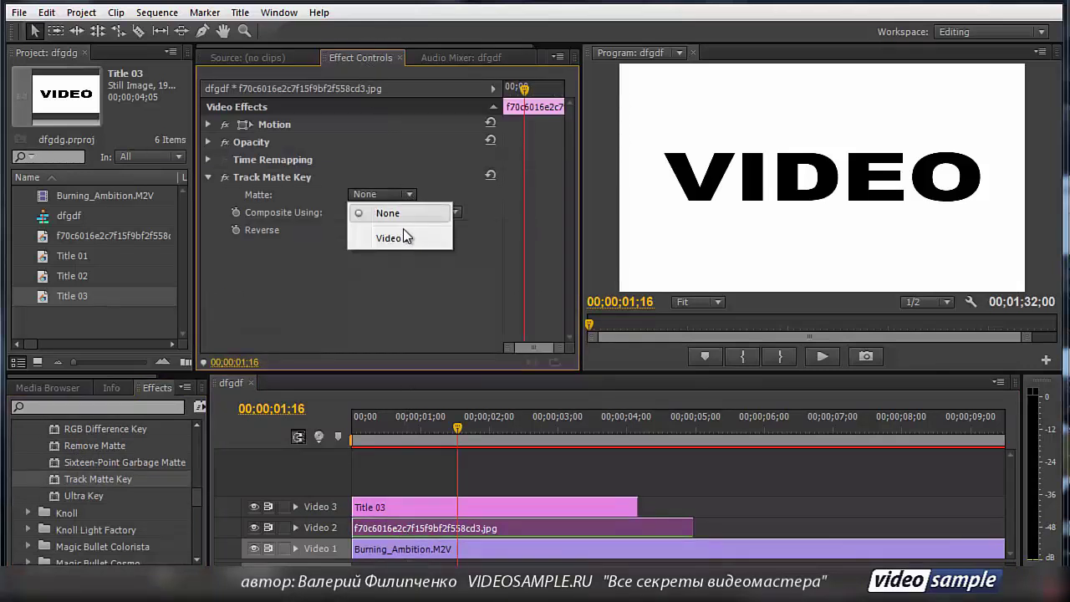
{"action": "left_click", "coordinate": [400, 240]}
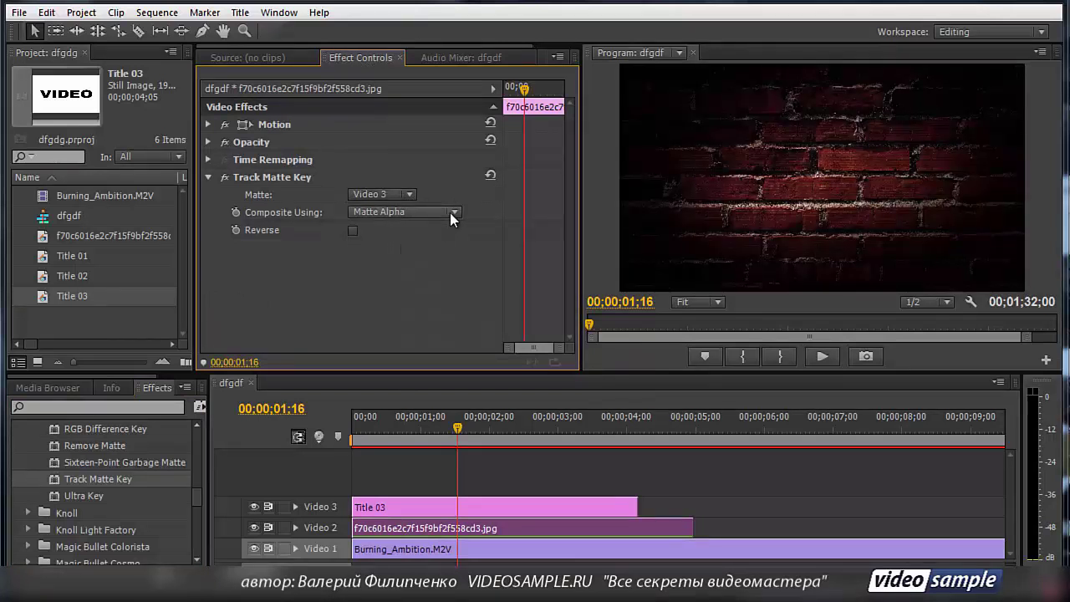
{"action": "left_click", "coordinate": [450, 212]}
{"action": "left_click", "coordinate": [413, 251]}
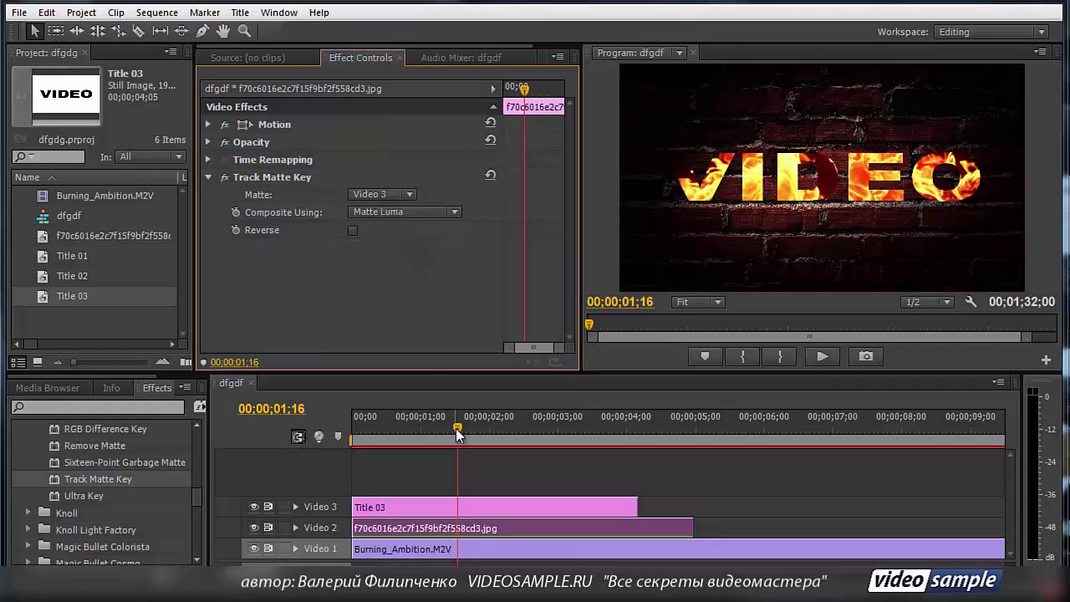
Step: Preview the keyed title at another frame, enable Reverse for the track matte, and preview the inverted result
{"action": "mouse_move", "coordinate": [456, 428]}
{"action": "left_mouse_down"}
{"action": "mouse_move", "coordinate": [427, 433]}
{"action": "mouse_move", "coordinate": [511, 422]}
{"action": "mouse_move", "coordinate": [381, 446]}
{"action": "mouse_move", "coordinate": [479, 420]}
{"action": "mouse_move", "coordinate": [445, 429]}
{"action": "left_mouse_up"}
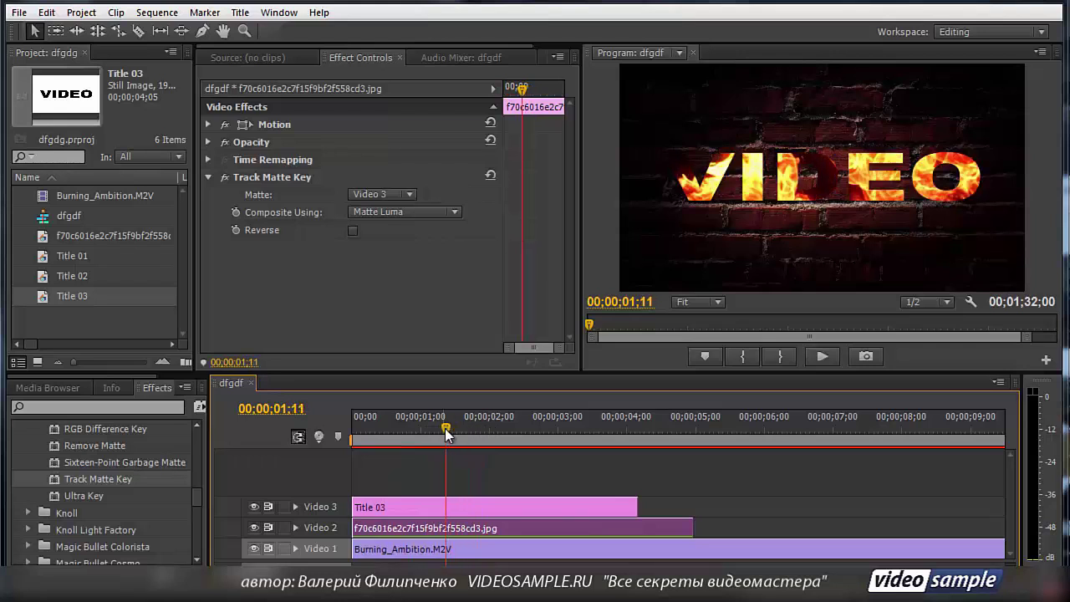
{"action": "left_click", "coordinate": [352, 231]}
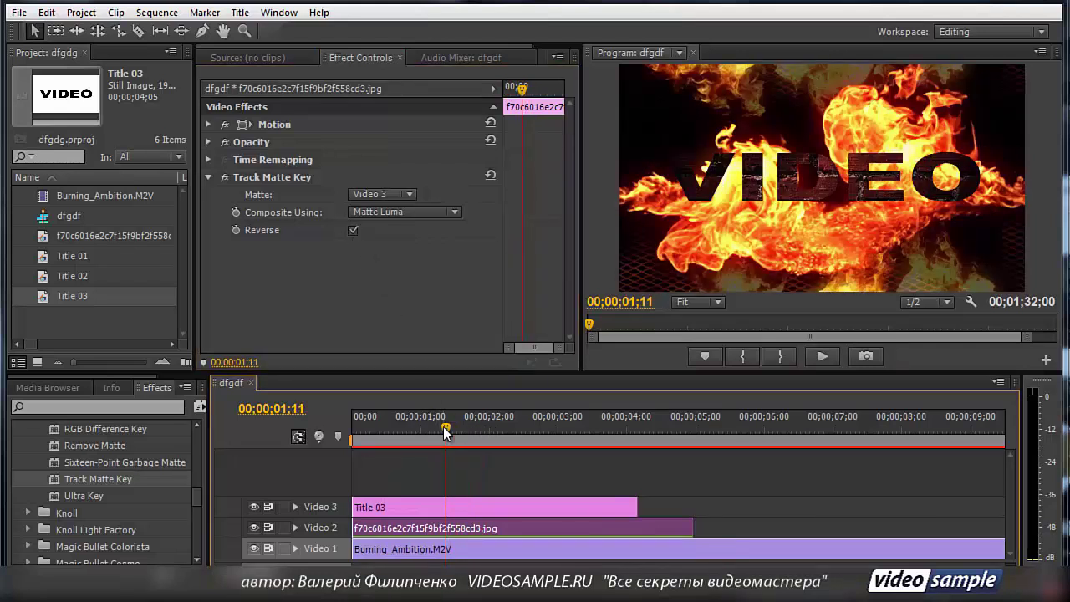
{"action": "mouse_move", "coordinate": [443, 427]}
{"action": "left_mouse_down"}
{"action": "mouse_move", "coordinate": [509, 430]}
{"action": "mouse_move", "coordinate": [436, 431]}
{"action": "left_mouse_up"}
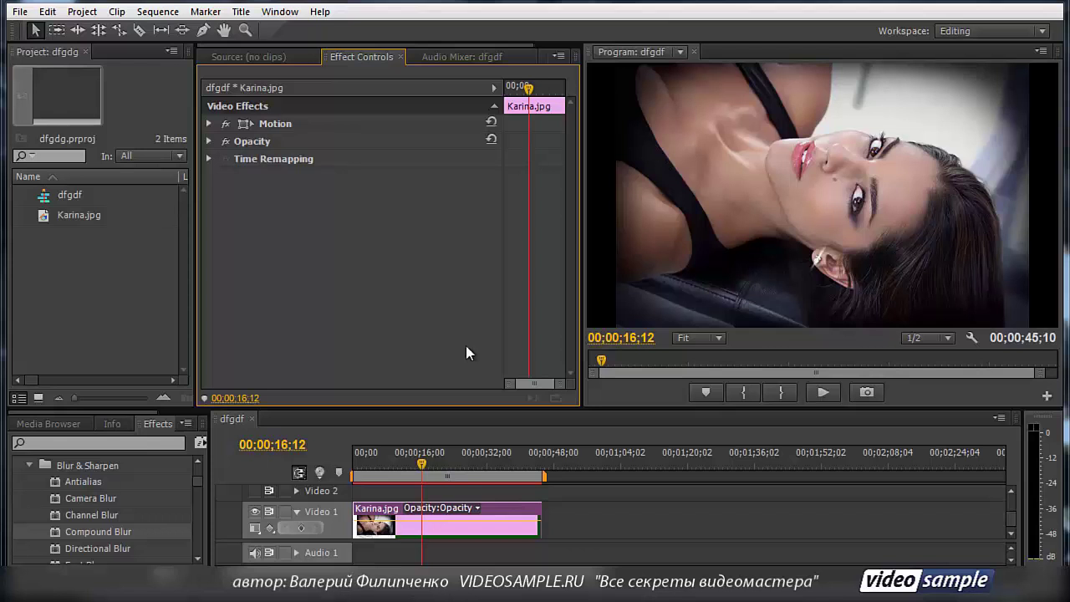
Step: Create a new default still title over the portrait image, keeping the default title settings
{"action": "left_click", "coordinate": [240, 13]}
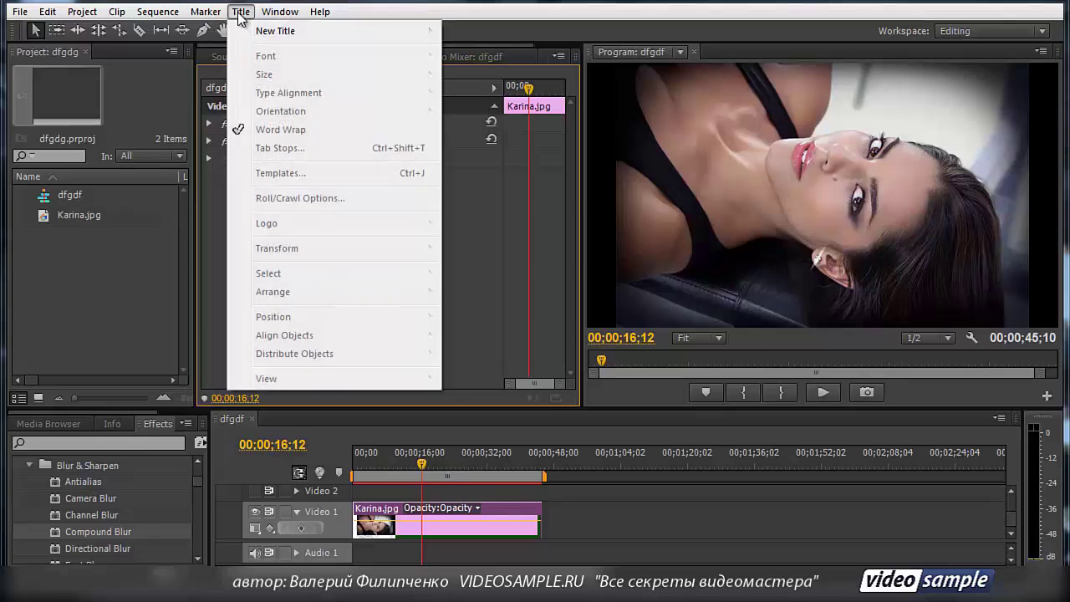
{"action": "mouse_move", "coordinate": [335, 31]}
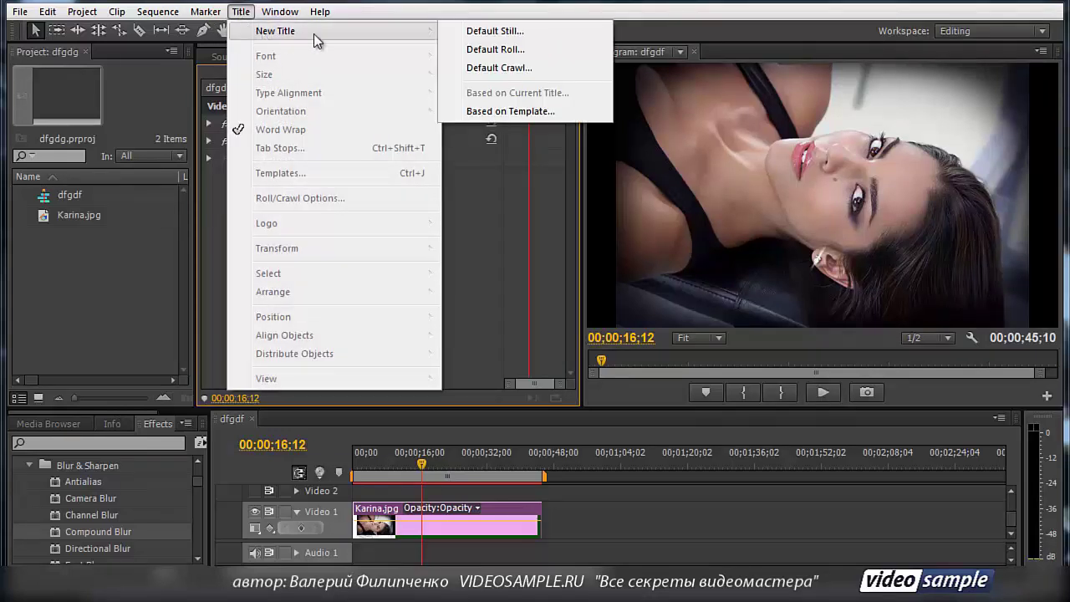
{"action": "left_click", "coordinate": [493, 31]}
{"action": "left_click", "coordinate": [569, 378]}
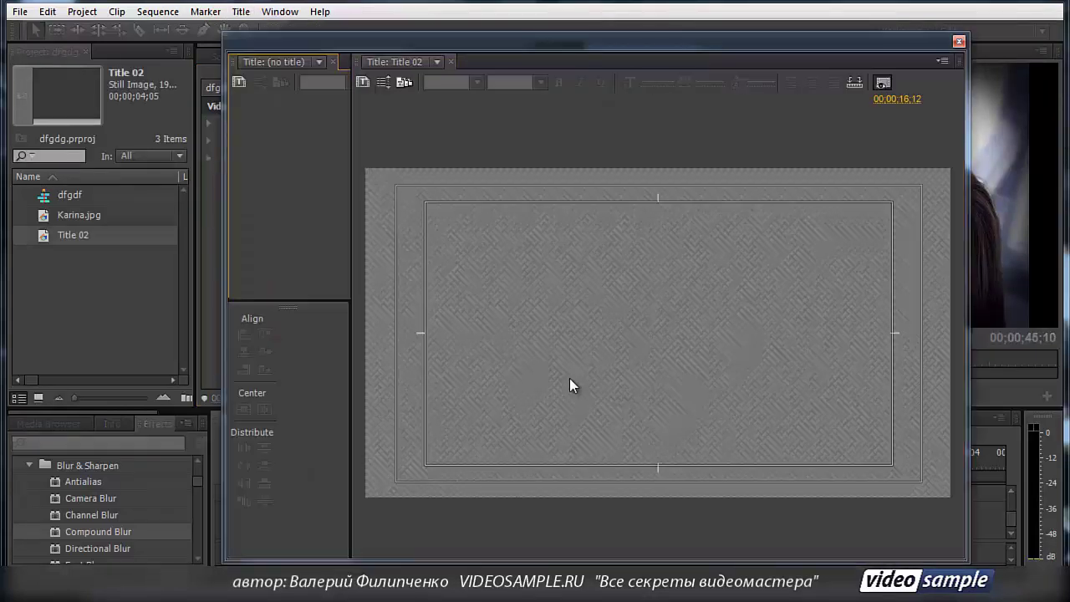
{"action": "left_click_drag", "start_coordinate": [501, 40], "coordinate": [429, 26]}
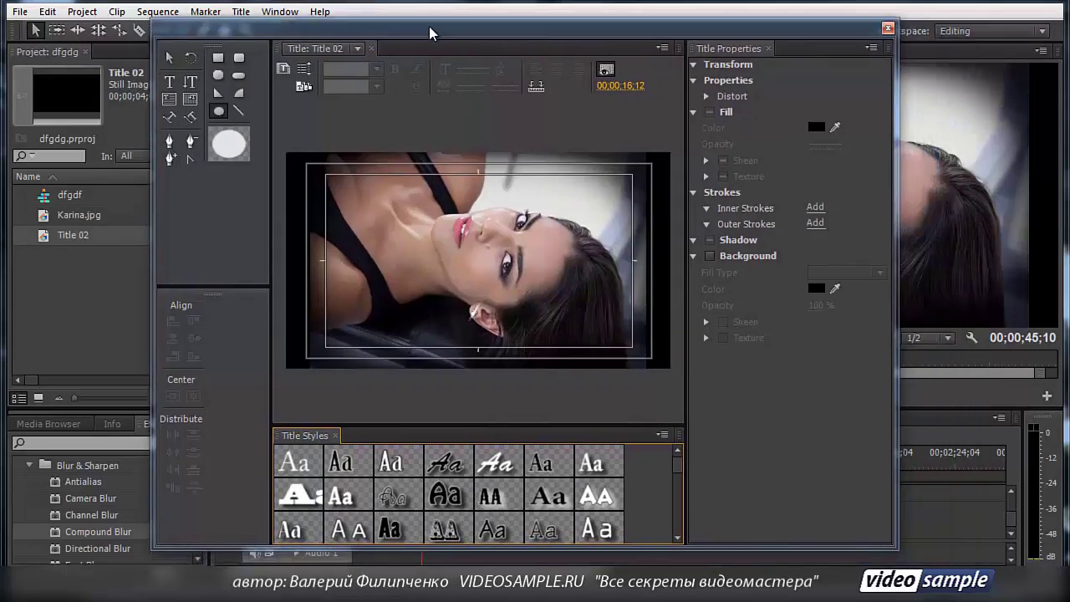
{"action": "left_click", "coordinate": [219, 59]}
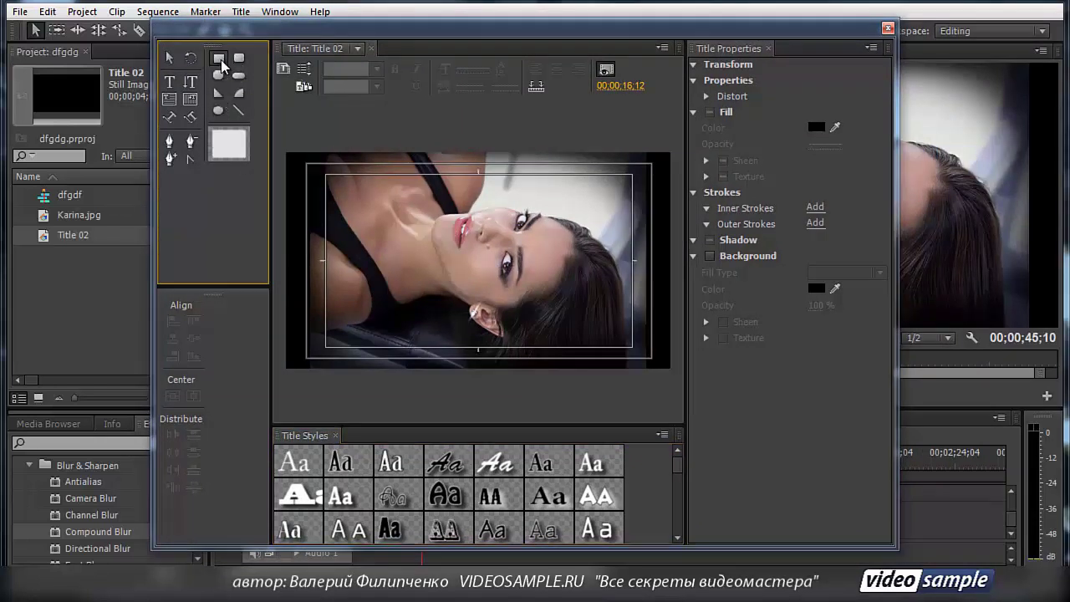
{"action": "left_click_drag", "start_coordinate": [278, 138], "coordinate": [679, 381]}
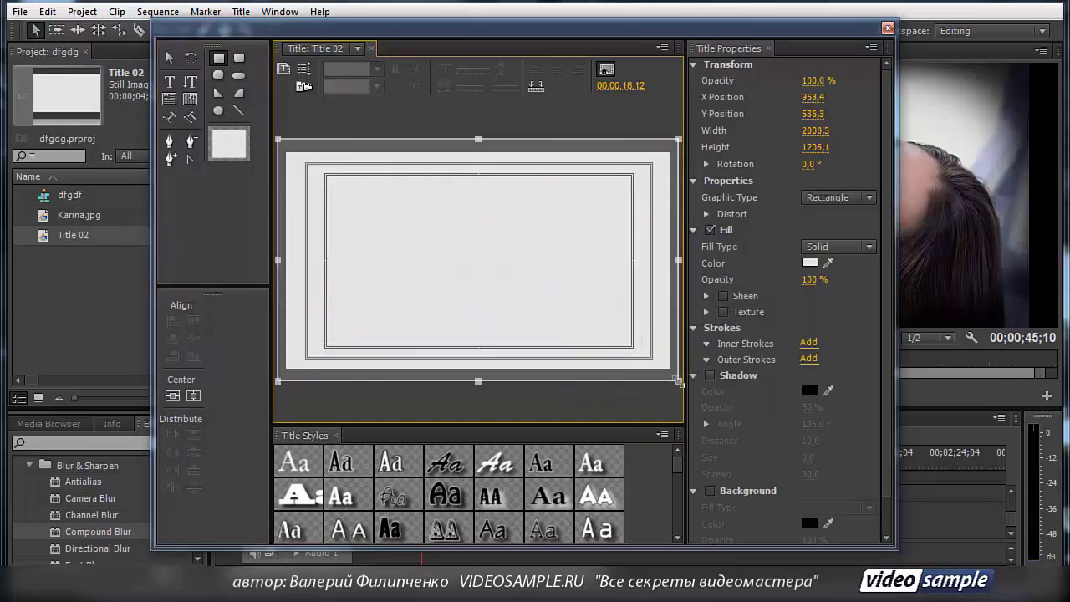
{"action": "key", "text": "ctrl+z"}
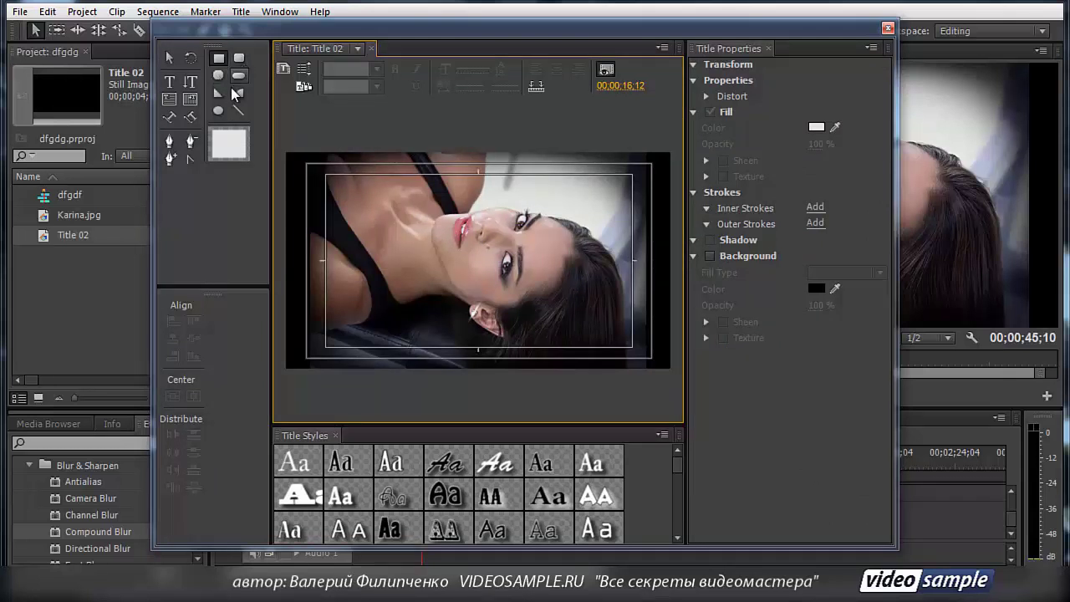
Step: Draw an ellipse about 1057 × 647 over the woman's face and rotate it to about 15.5°
{"action": "left_click", "coordinate": [219, 112]}
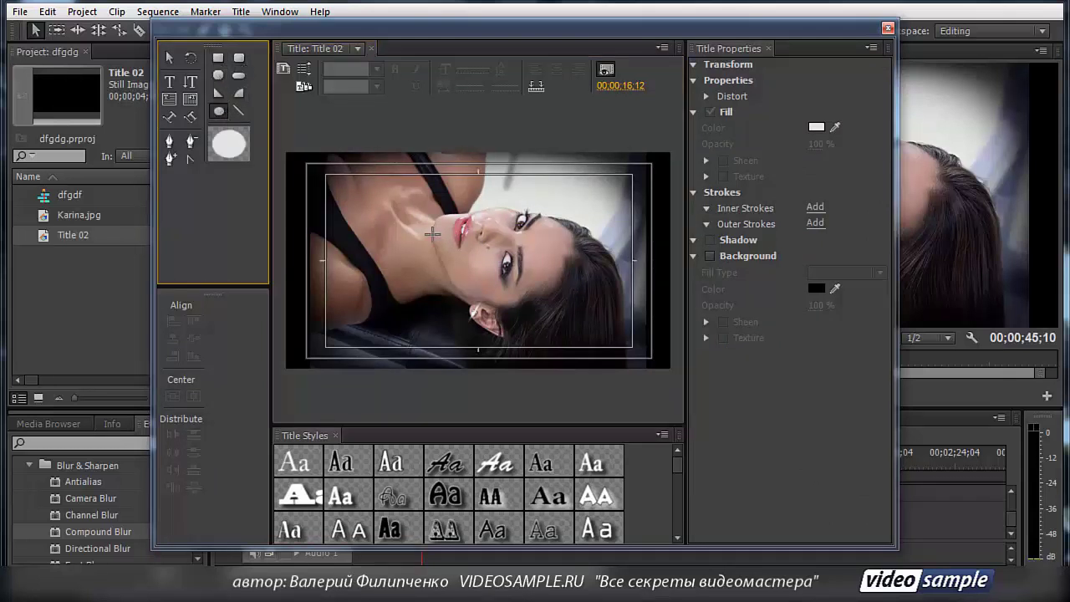
{"action": "left_click_drag", "start_coordinate": [425, 209], "coordinate": [636, 338]}
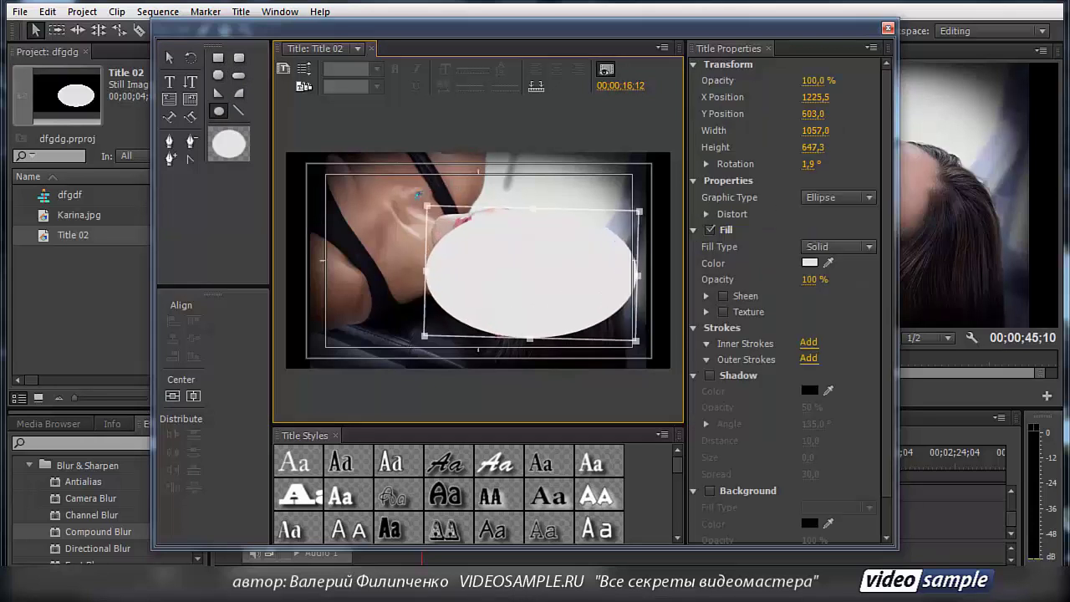
{"action": "left_click_drag", "start_coordinate": [434, 188], "coordinate": [438, 174]}
{"action": "left_click_drag", "start_coordinate": [474, 248], "coordinate": [469, 248]}
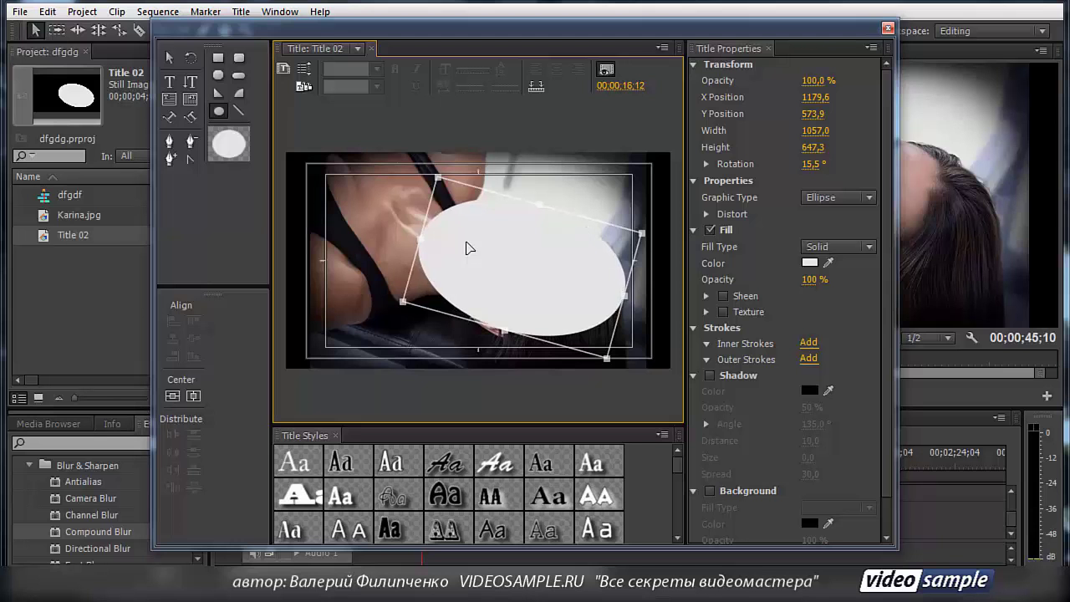
Step: Enlarge the ellipse to about 1192 × 788 so it covers the whole face
{"action": "left_click_drag", "start_coordinate": [436, 177], "coordinate": [434, 165]}
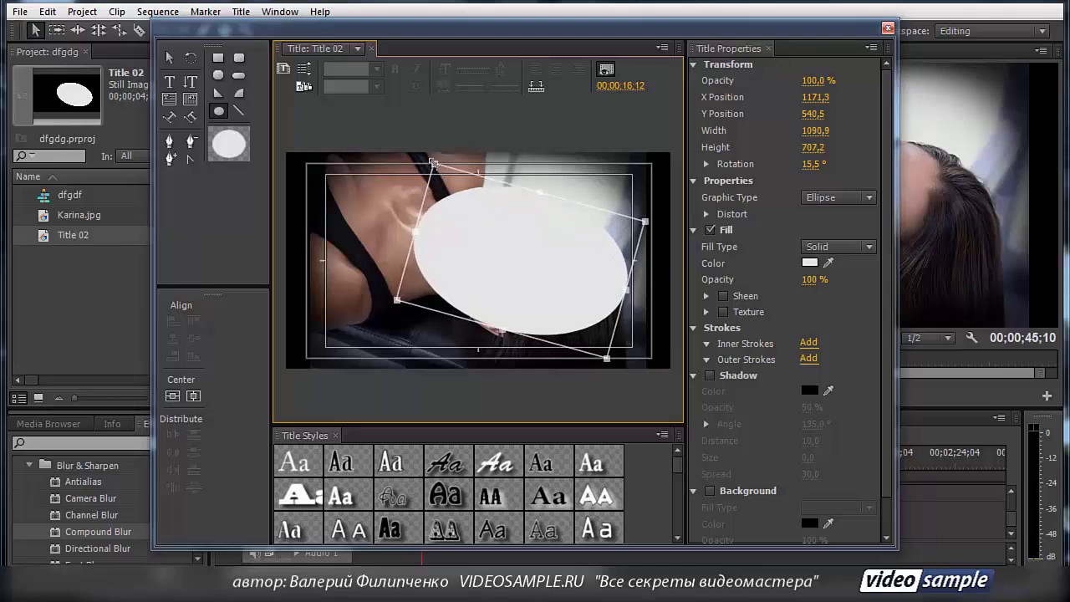
{"action": "left_click_drag", "start_coordinate": [396, 302], "coordinate": [387, 306]}
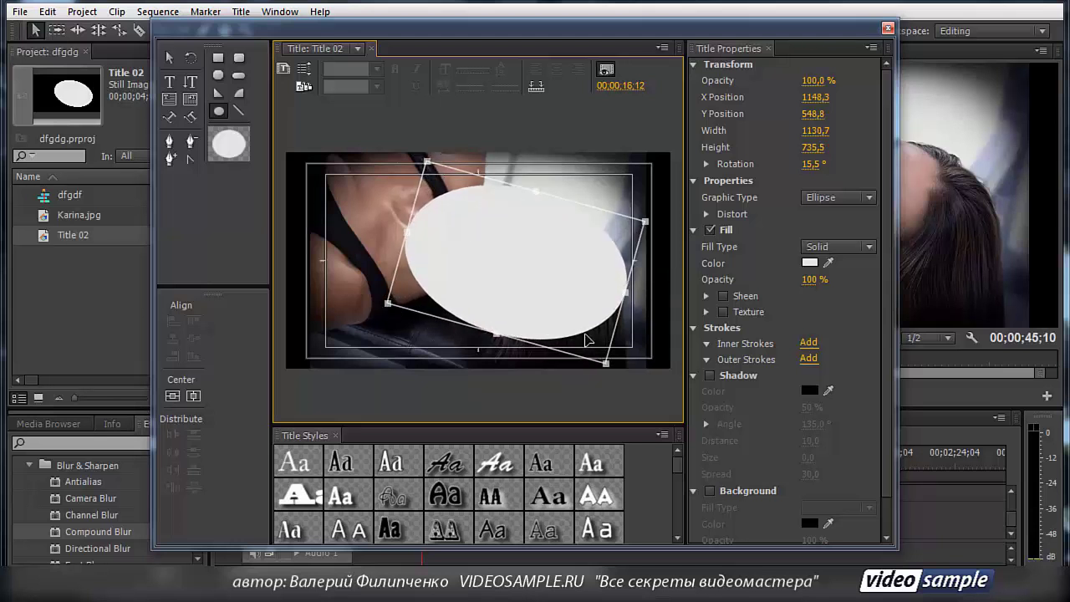
{"action": "left_click_drag", "start_coordinate": [626, 297], "coordinate": [638, 297]}
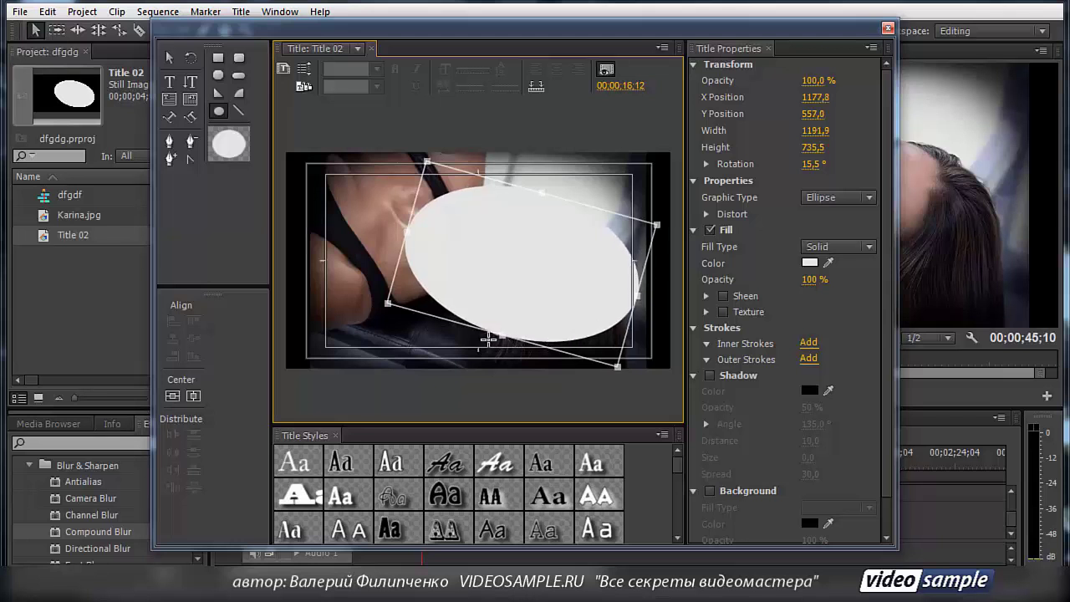
{"action": "left_click_drag", "start_coordinate": [503, 337], "coordinate": [499, 343]}
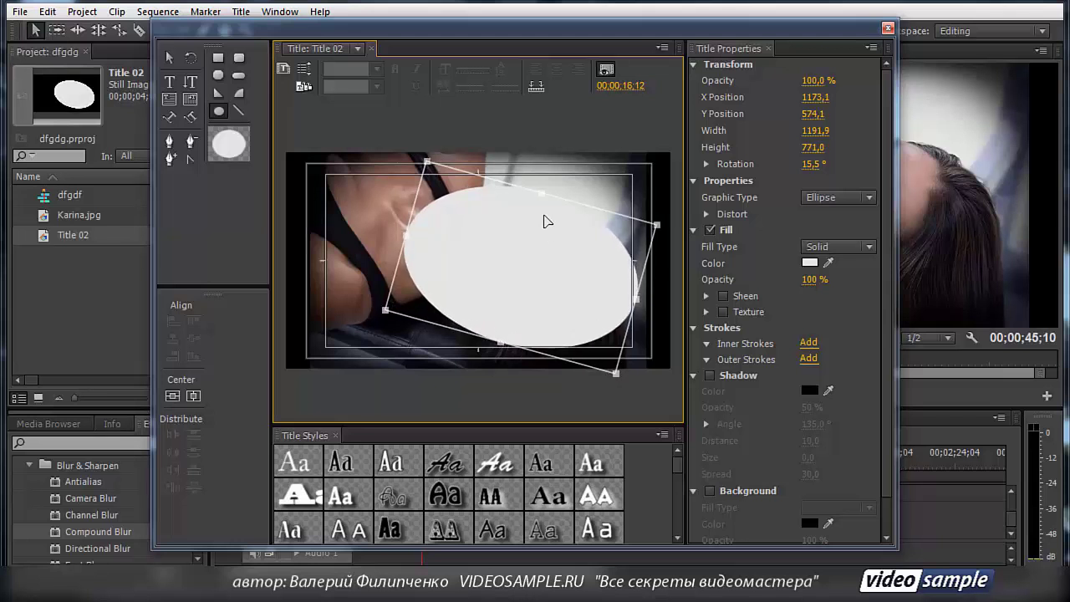
{"action": "left_click_drag", "start_coordinate": [543, 194], "coordinate": [543, 191]}
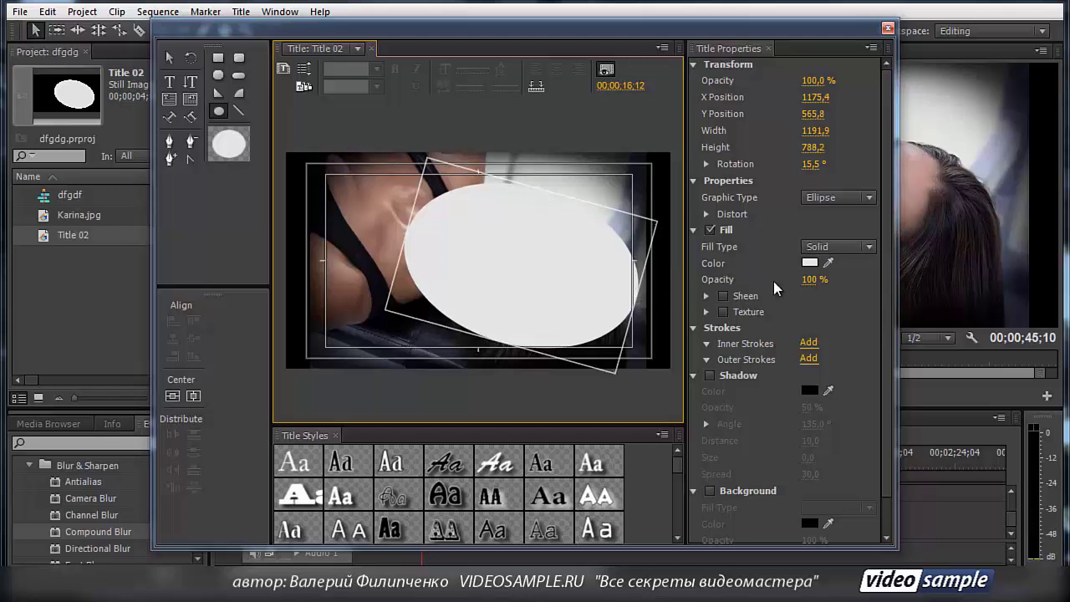
Step: Fill the ellipse with a radial gradient from white to black (000000), moving the black stop slightly inward
{"action": "left_click", "coordinate": [869, 246]}
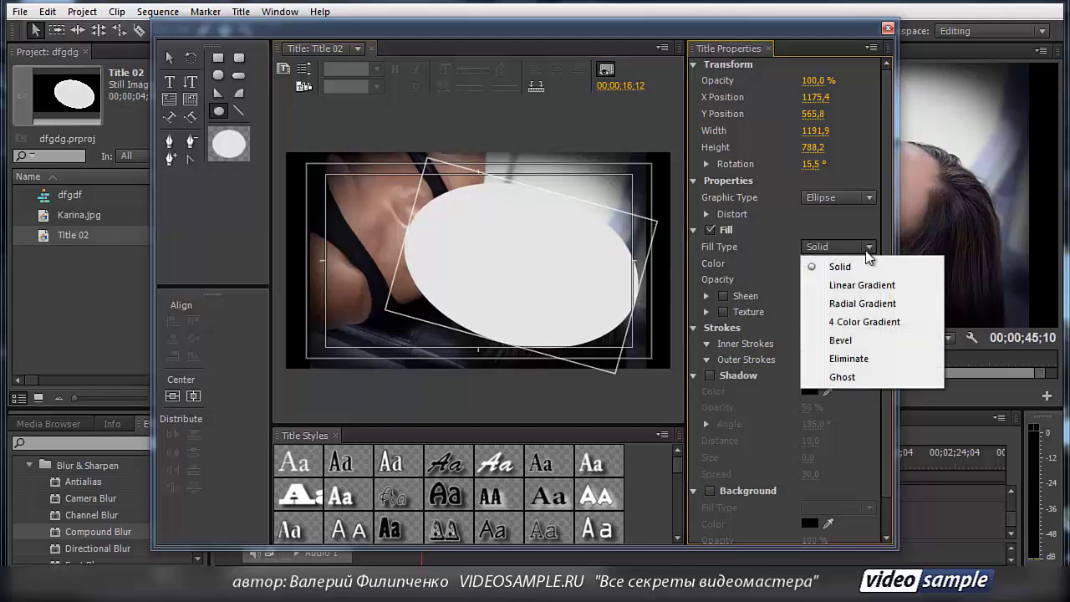
{"action": "left_click", "coordinate": [866, 304]}
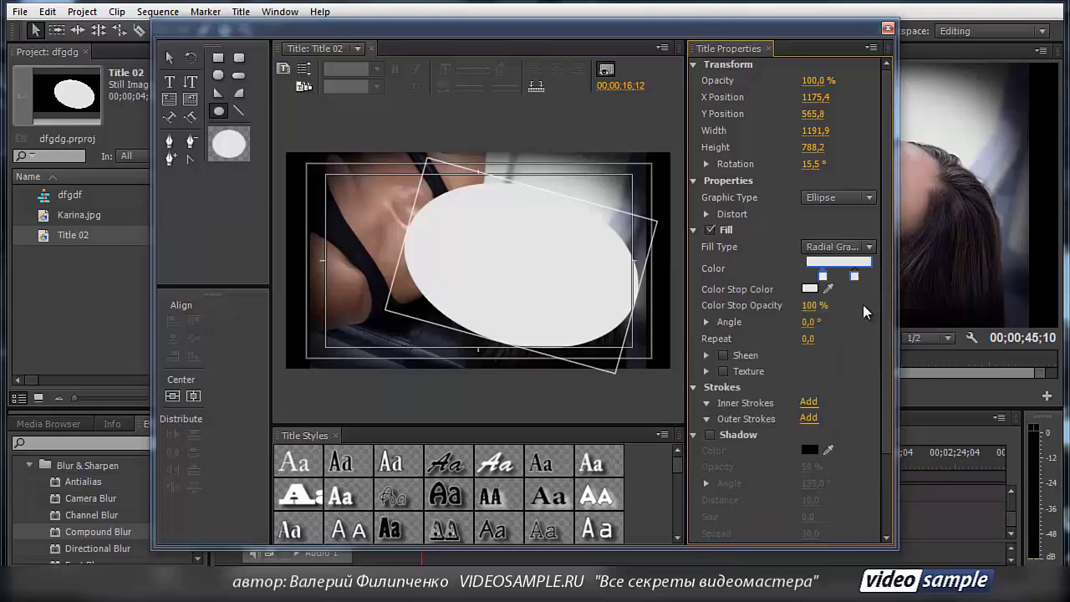
{"action": "double_click", "coordinate": [857, 282]}
{"action": "left_click_drag", "start_coordinate": [515, 179], "coordinate": [777, 185]}
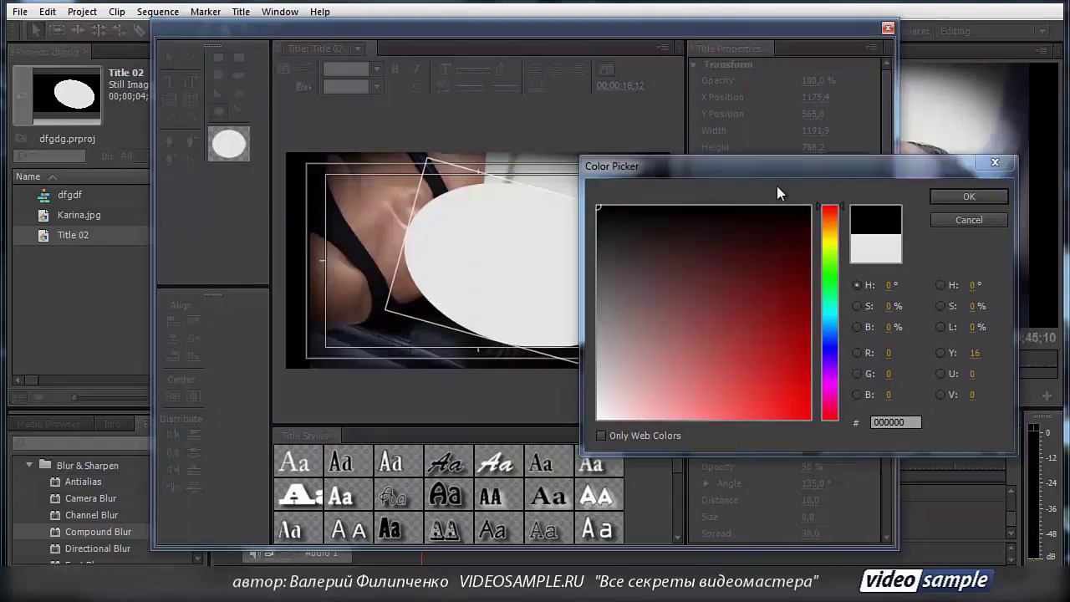
{"action": "left_click", "coordinate": [946, 193]}
{"action": "left_click_drag", "start_coordinate": [853, 278], "coordinate": [849, 278]}
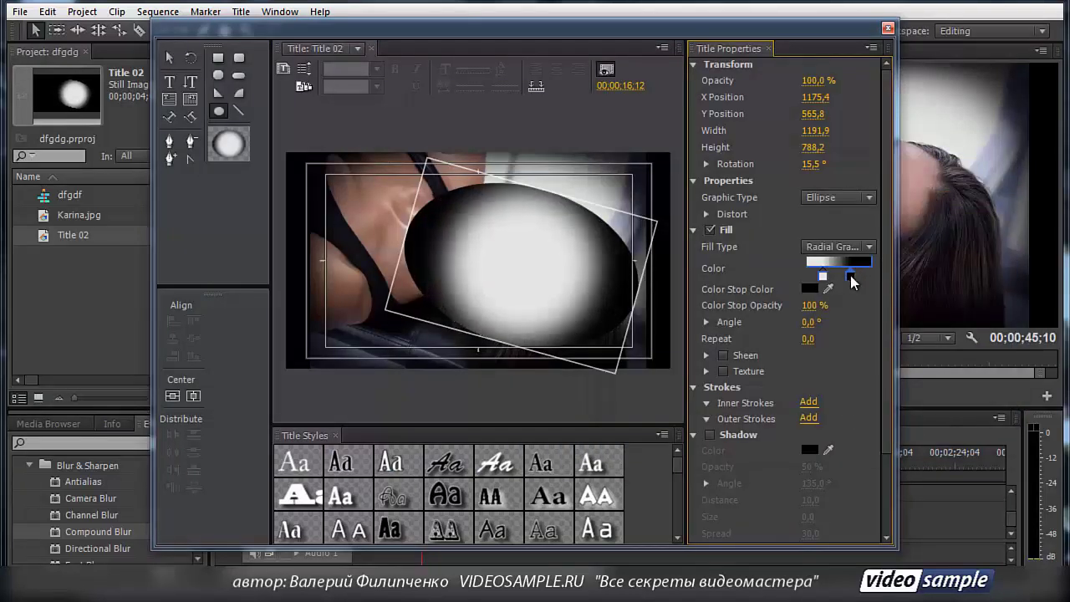
{"action": "left_click", "coordinate": [822, 278]}
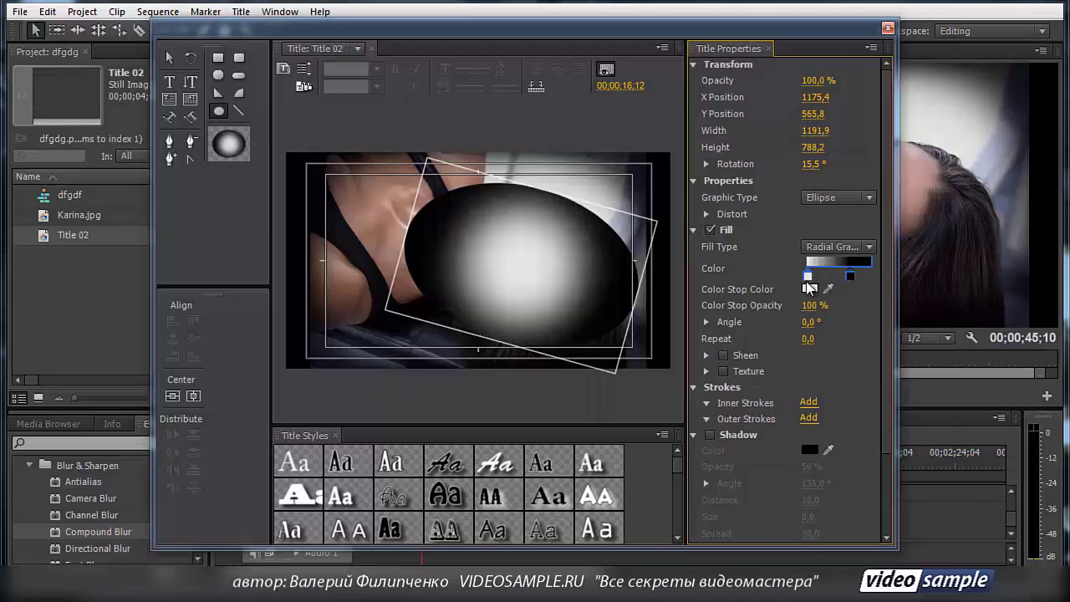
Step: Stretch the gradient ellipse to a height of about 875 and close the title
{"action": "left_click_drag", "start_coordinate": [500, 343], "coordinate": [497, 354]}
{"action": "left_click_drag", "start_coordinate": [543, 190], "coordinate": [543, 182]}
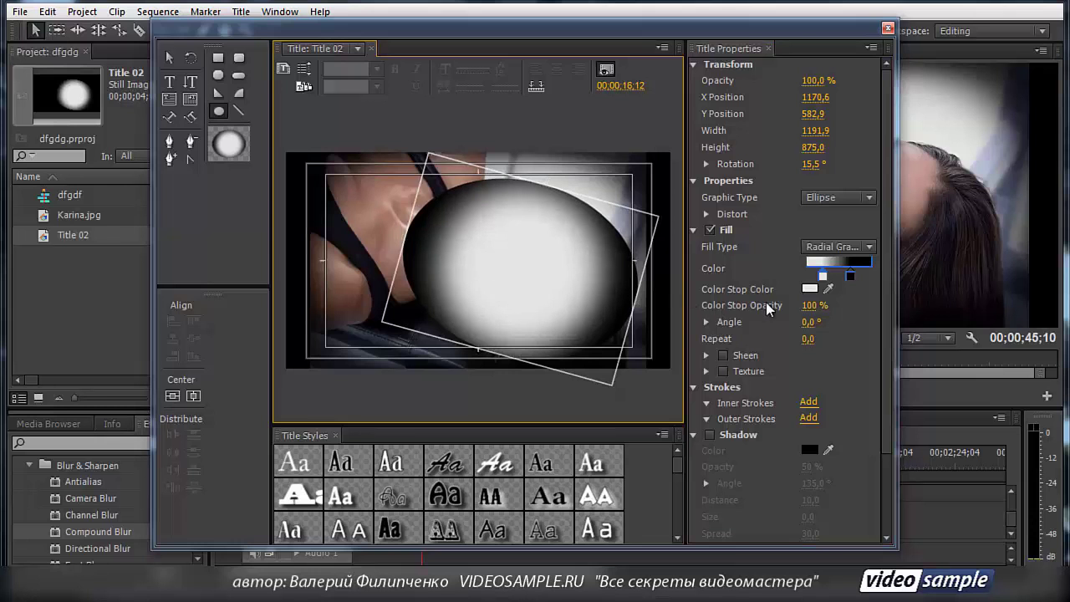
{"action": "left_click", "coordinate": [889, 30]}
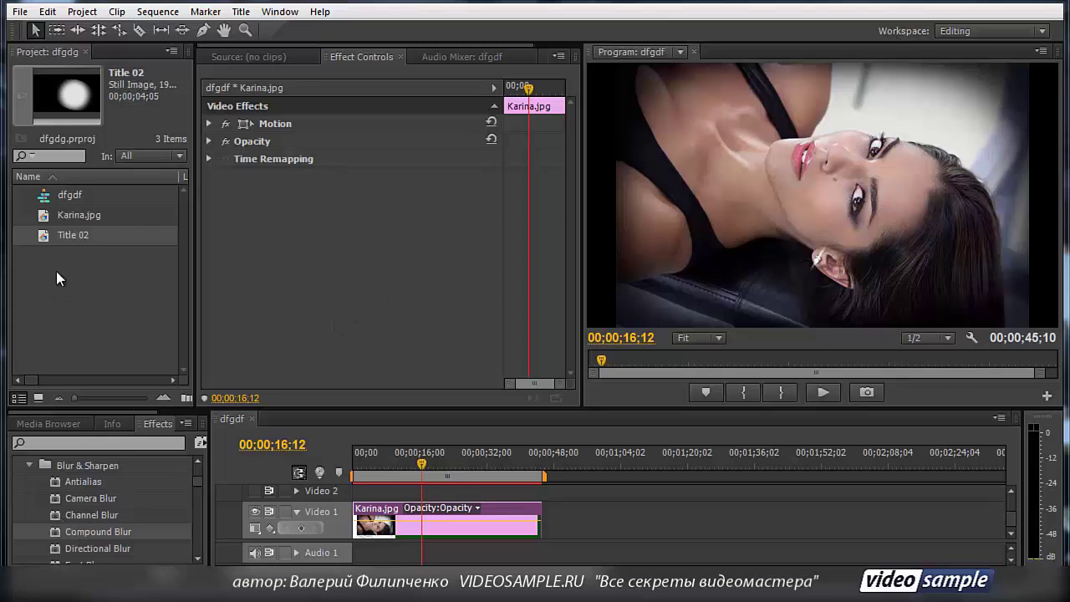
Step: Place Title 02 on Video 2 across the full length of the portrait clip and turn on the track's output
{"action": "left_click_drag", "start_coordinate": [45, 237], "coordinate": [540, 492]}
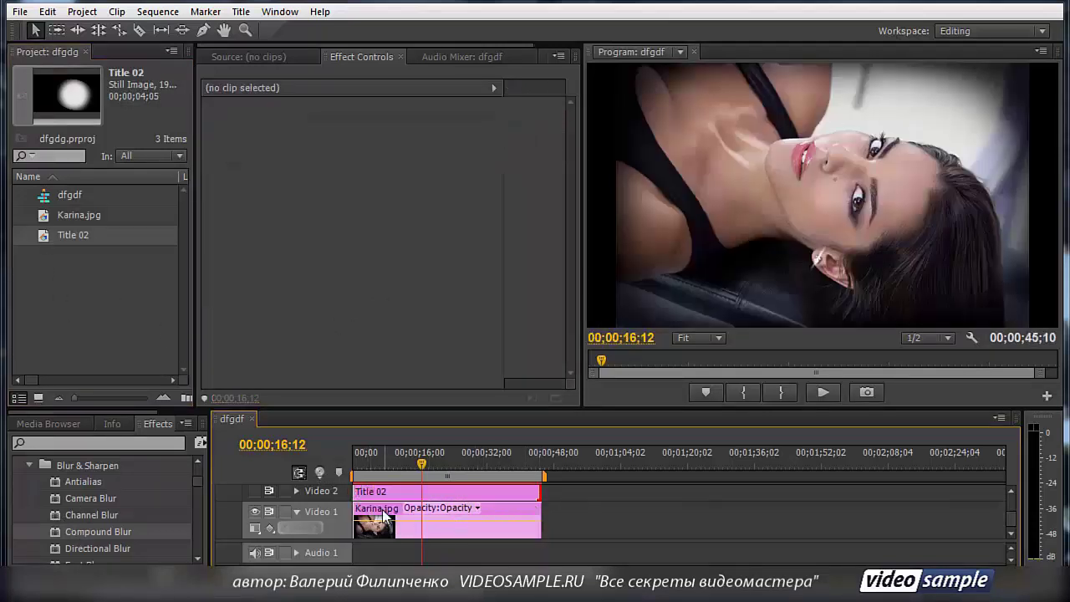
{"action": "left_click", "coordinate": [383, 518]}
{"action": "left_click", "coordinate": [254, 492]}
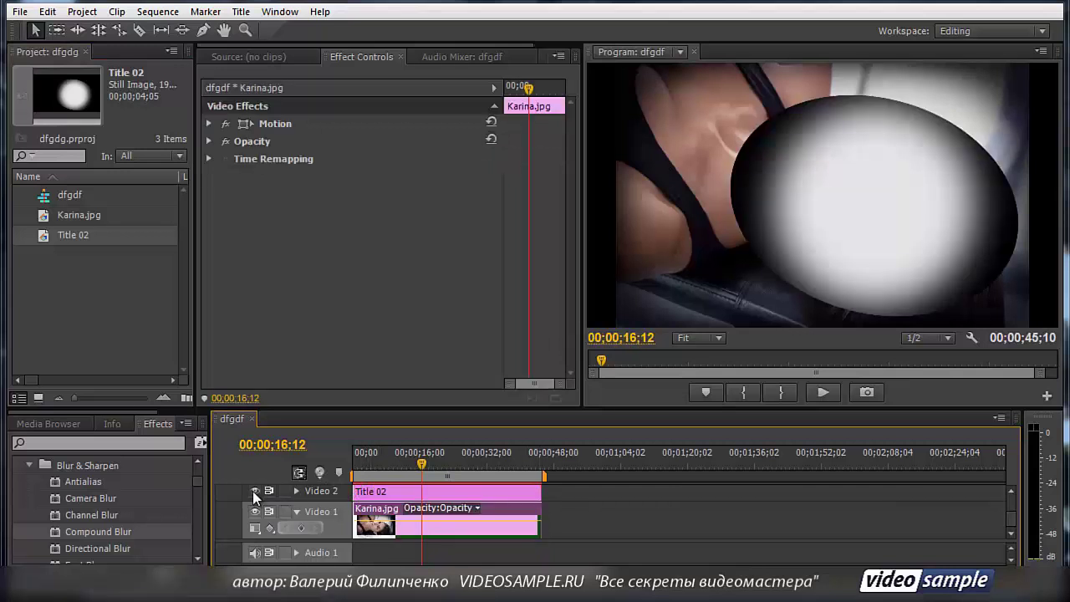
Step: Hide Video 2 and apply Compound Blur to the portrait clip with Video 2 as the blur layer and the blur inverted
{"action": "left_click", "coordinate": [254, 492]}
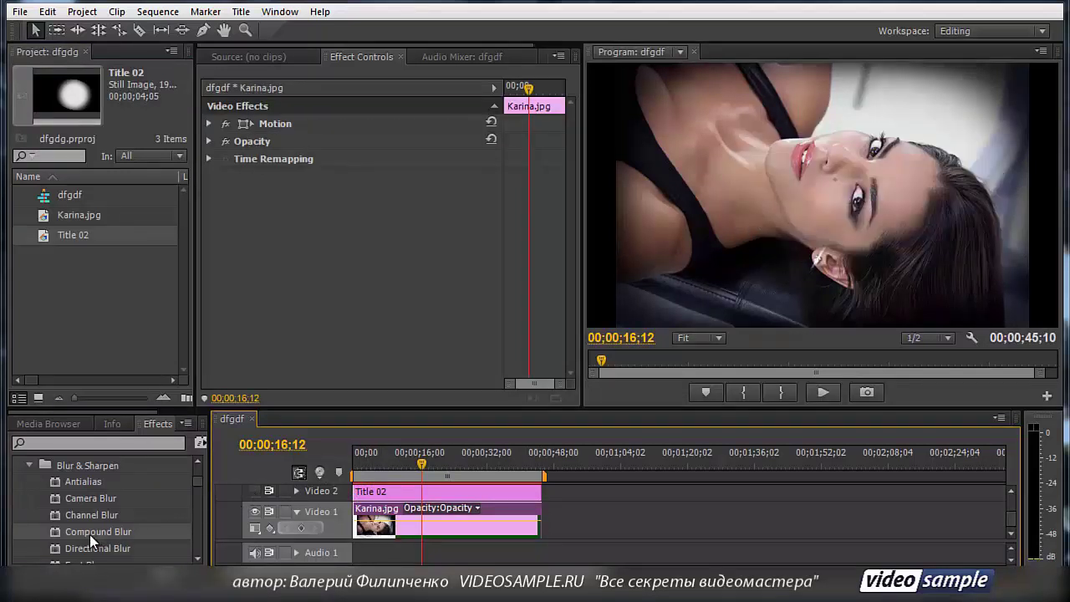
{"action": "left_click_drag", "start_coordinate": [90, 534], "coordinate": [386, 529]}
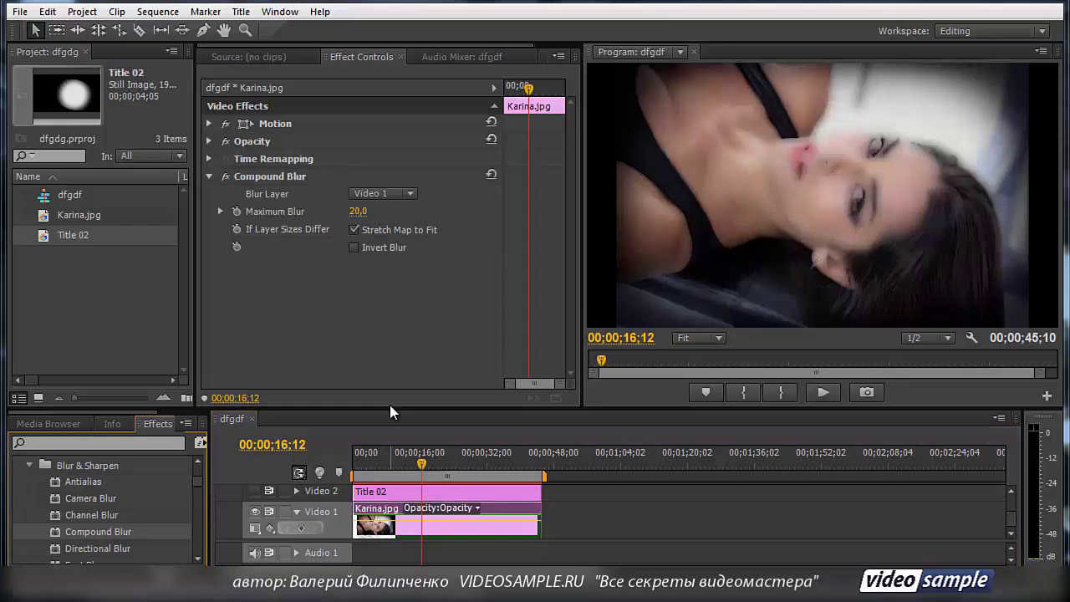
{"action": "left_click", "coordinate": [409, 193]}
{"action": "left_click", "coordinate": [404, 255]}
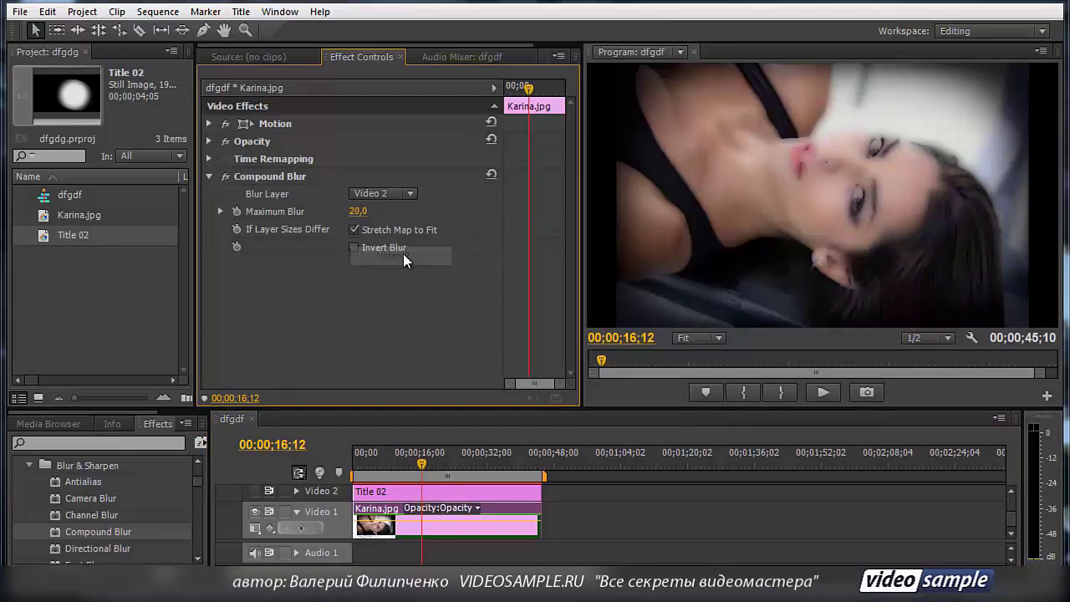
{"action": "left_click", "coordinate": [355, 248]}
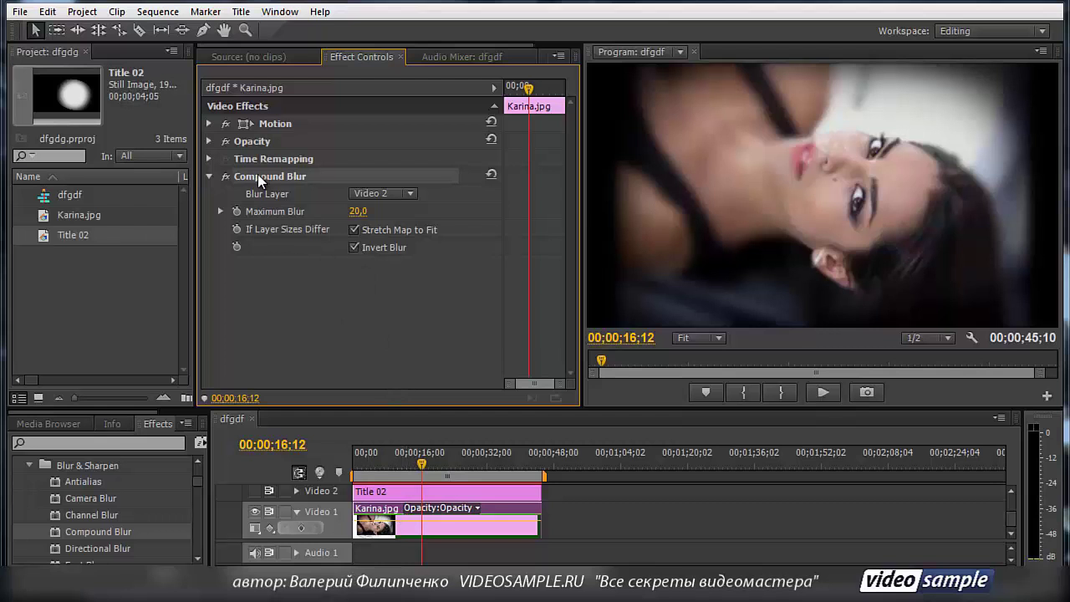
Step: Replace Compound Blur on the portrait clip with the Track Matte Key effect, using Video 2 as the matte
{"action": "key", "text": "Delete"}
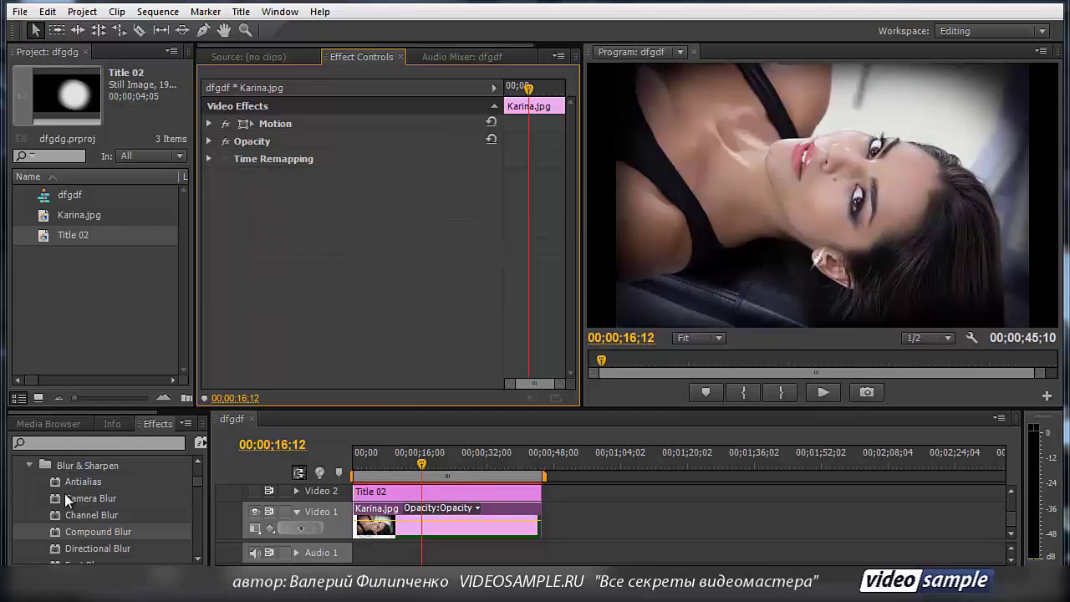
{"action": "left_click", "coordinate": [30, 465]}
{"action": "scroll", "coordinate": [70, 491], "scroll_direction": "down", "scroll_amount": 2}
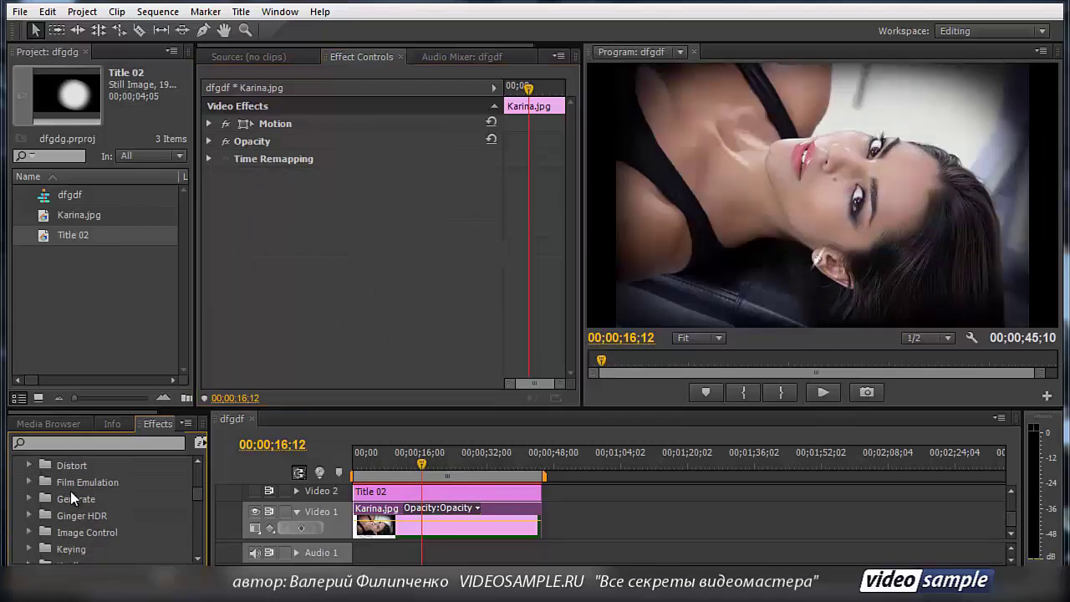
{"action": "scroll", "coordinate": [70, 492], "scroll_direction": "down", "scroll_amount": 8}
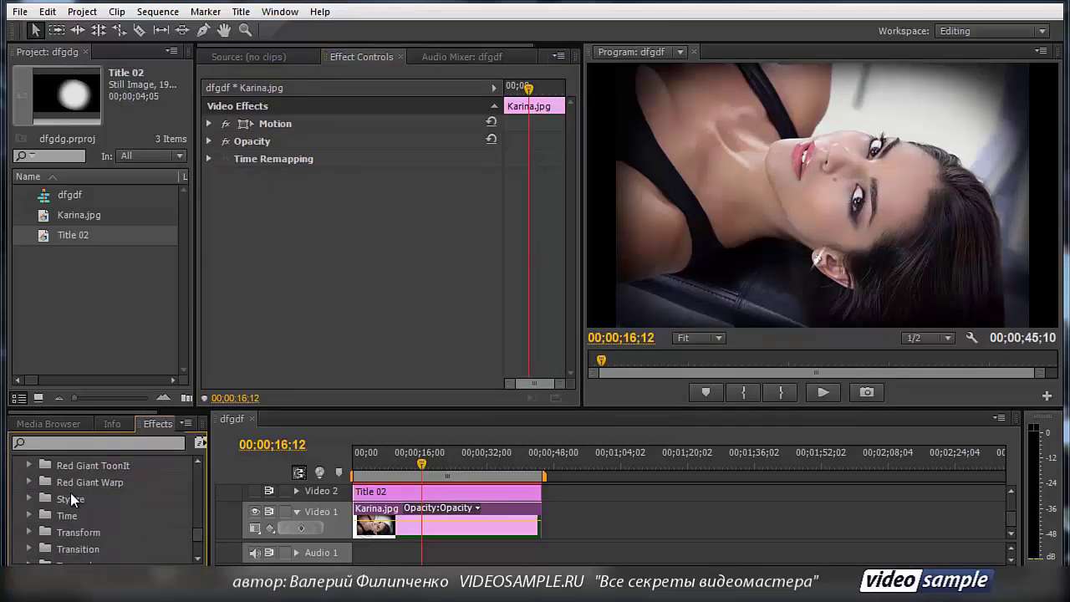
{"action": "scroll", "coordinate": [70, 492], "scroll_direction": "down", "scroll_amount": 3}
{"action": "scroll", "coordinate": [71, 493], "scroll_direction": "up", "scroll_amount": 5}
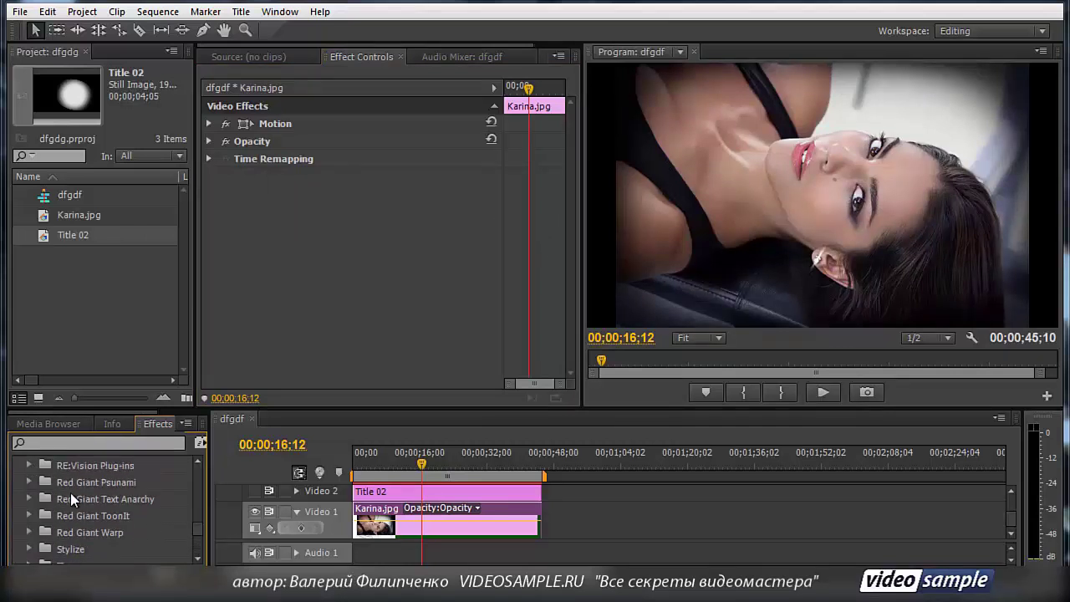
{"action": "scroll", "coordinate": [71, 493], "scroll_direction": "up", "scroll_amount": 4}
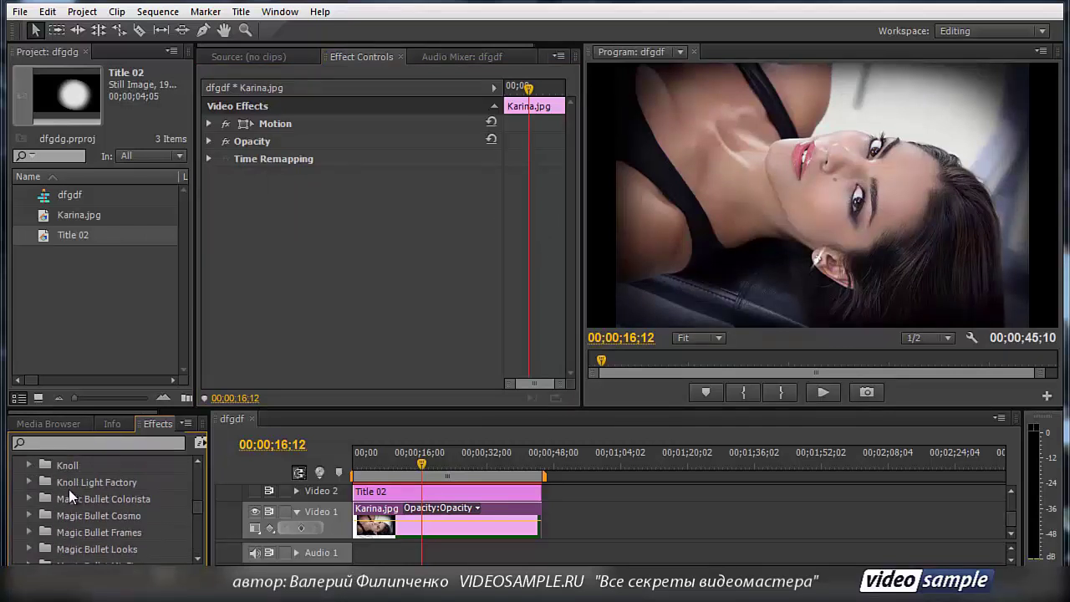
{"action": "scroll", "coordinate": [53, 481], "scroll_direction": "up", "scroll_amount": 1}
{"action": "left_click", "coordinate": [28, 480]}
{"action": "scroll", "coordinate": [100, 491], "scroll_direction": "down", "scroll_amount": 3}
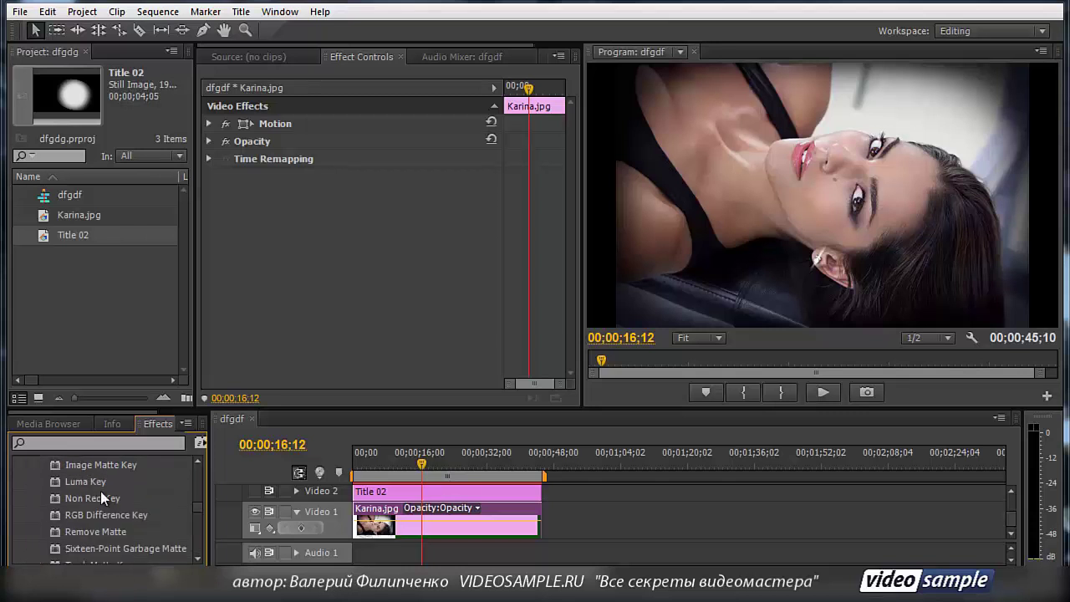
{"action": "scroll", "coordinate": [101, 495], "scroll_direction": "down", "scroll_amount": 2}
{"action": "left_click_drag", "start_coordinate": [91, 499], "coordinate": [373, 519]}
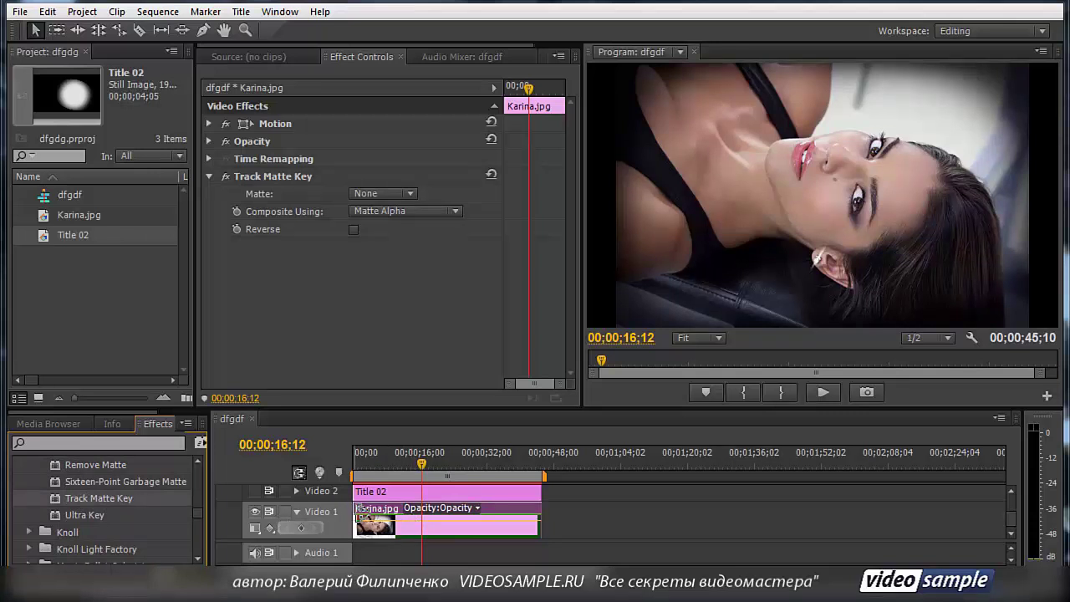
{"action": "left_click", "coordinate": [407, 194]}
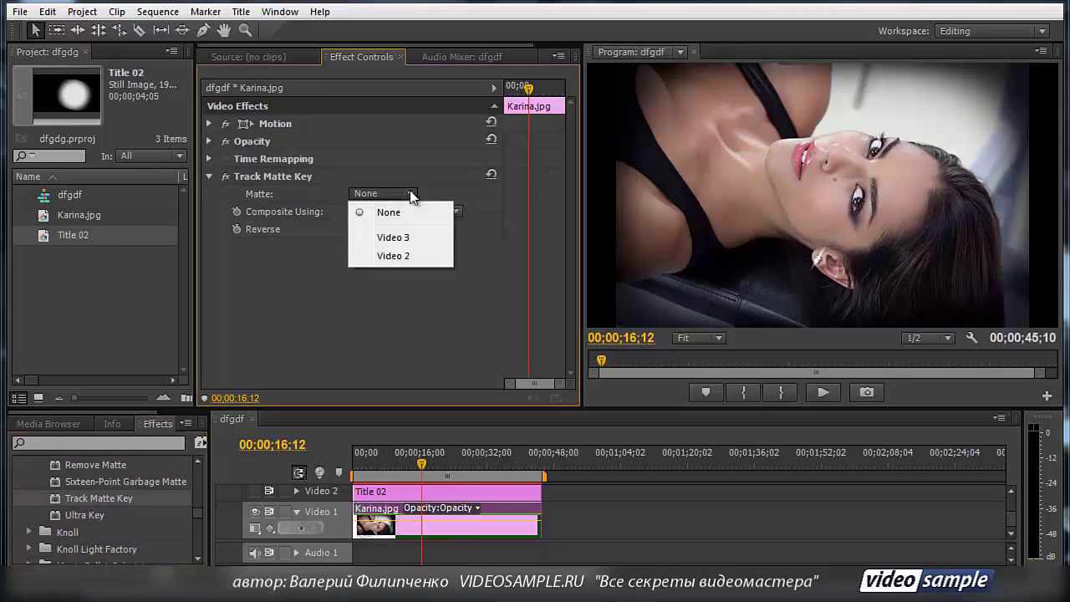
{"action": "left_click", "coordinate": [403, 256]}
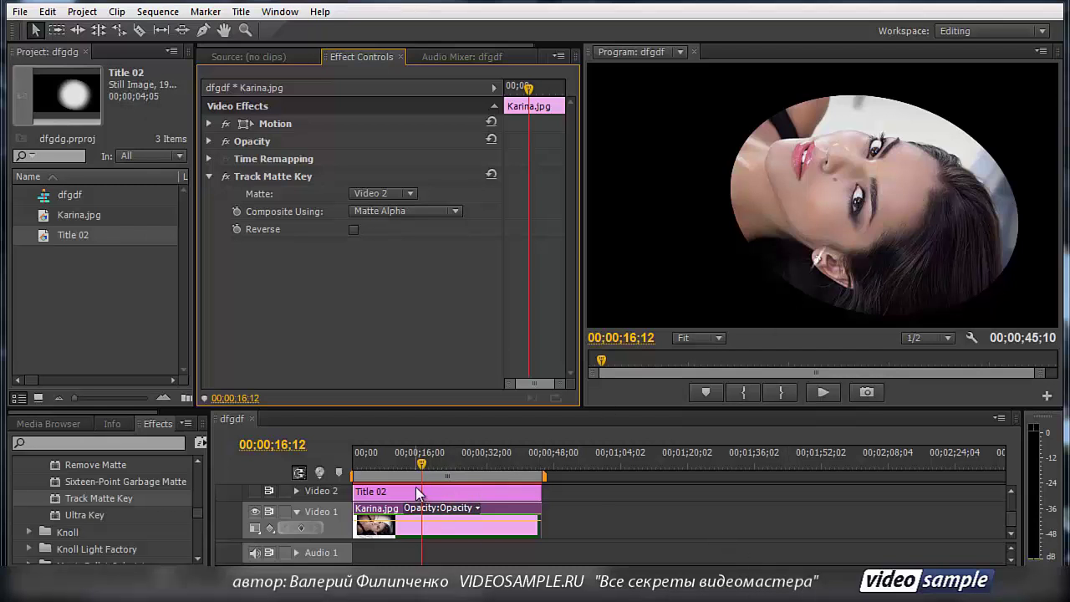
Step: Apply Fast Blur to the Title 02 clip on Video 2 and set its blurriness to 333
{"action": "left_click", "coordinate": [400, 495]}
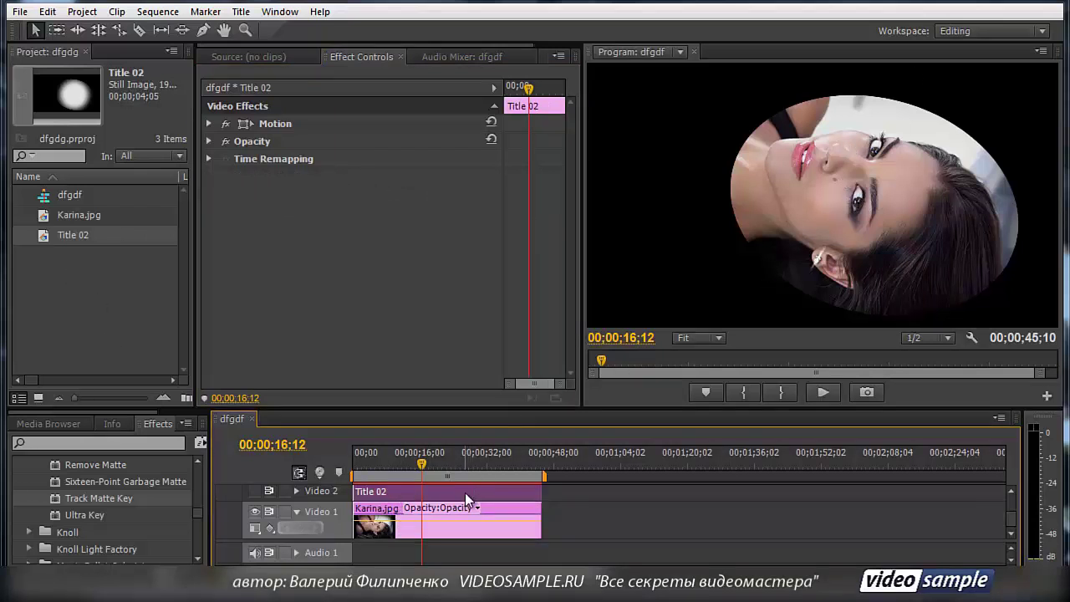
{"action": "scroll", "coordinate": [148, 496], "scroll_direction": "up", "scroll_amount": 8}
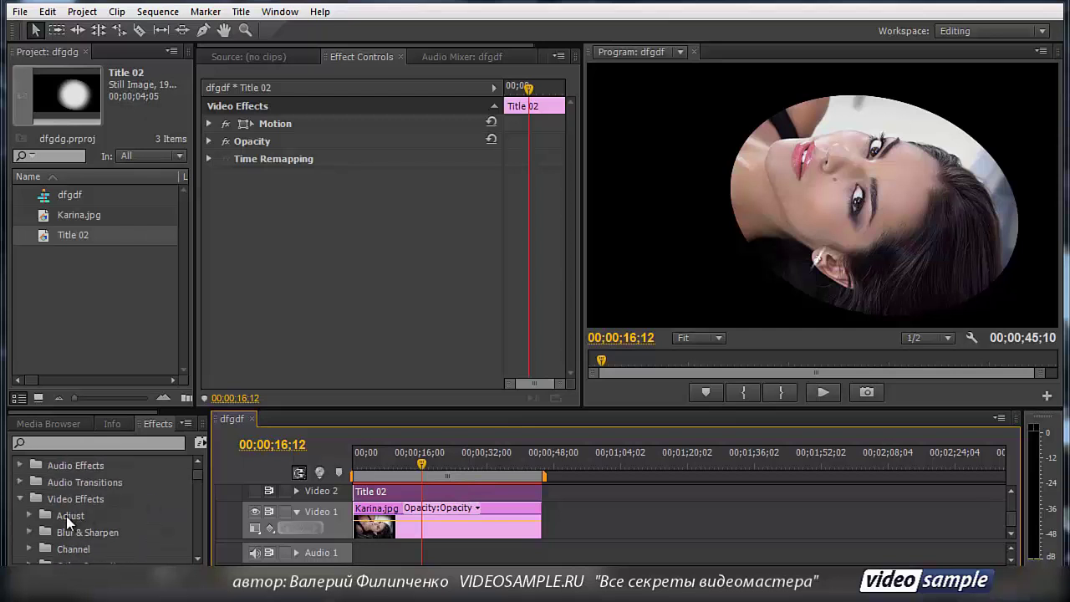
{"action": "scroll", "coordinate": [66, 516], "scroll_direction": "down", "scroll_amount": 1}
{"action": "left_click", "coordinate": [30, 498]}
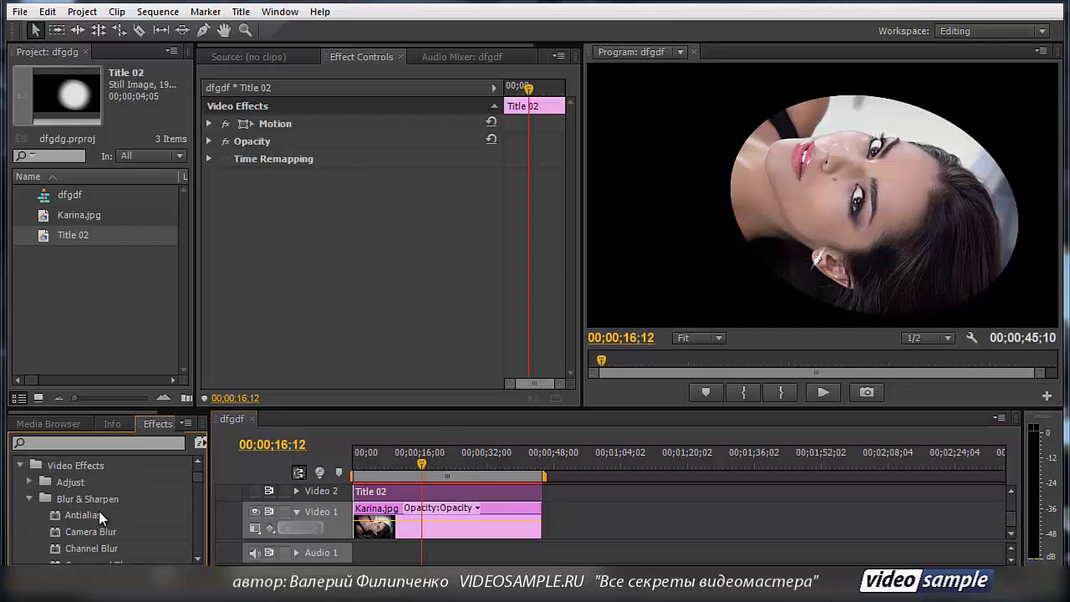
{"action": "scroll", "coordinate": [98, 512], "scroll_direction": "down", "scroll_amount": 4}
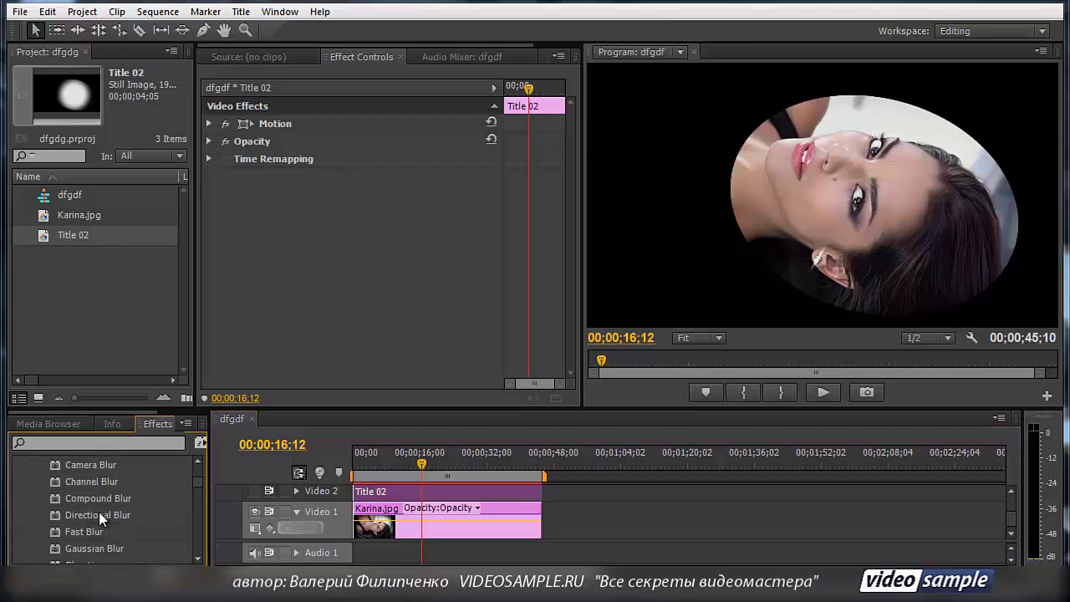
{"action": "scroll", "coordinate": [99, 512], "scroll_direction": "up", "scroll_amount": 2}
{"action": "scroll", "coordinate": [99, 511], "scroll_direction": "down", "scroll_amount": 3}
{"action": "left_click_drag", "start_coordinate": [83, 513], "coordinate": [405, 492]}
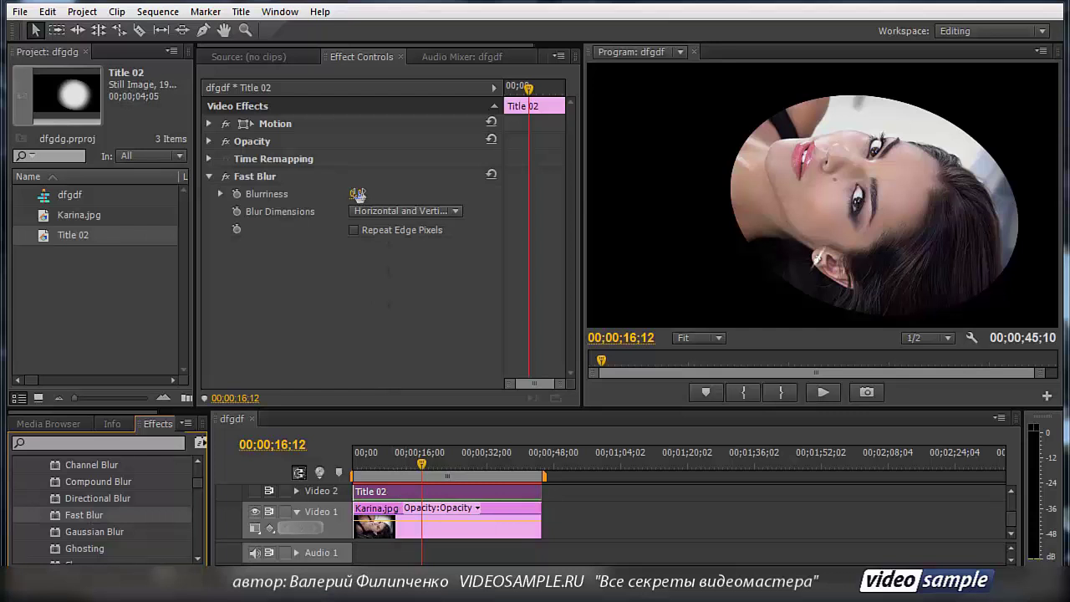
{"action": "left_click_drag", "start_coordinate": [358, 194], "coordinate": [683, 200]}
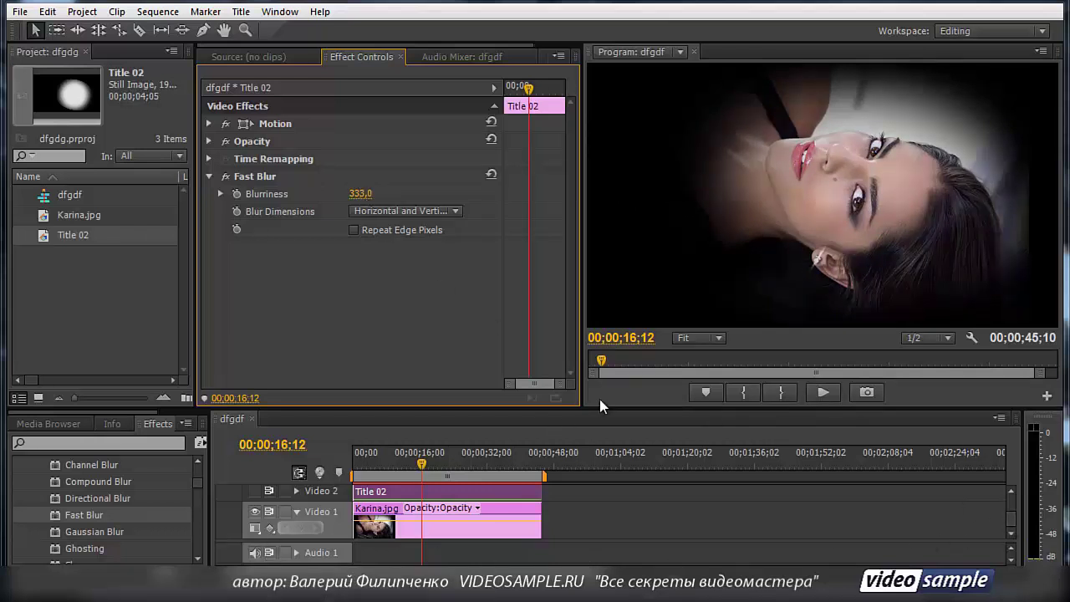
Step: Move both clips up one track, placing Title 02 on Video 3 and the portrait on Video 2
{"action": "left_click_drag", "start_coordinate": [581, 408], "coordinate": [581, 364]}
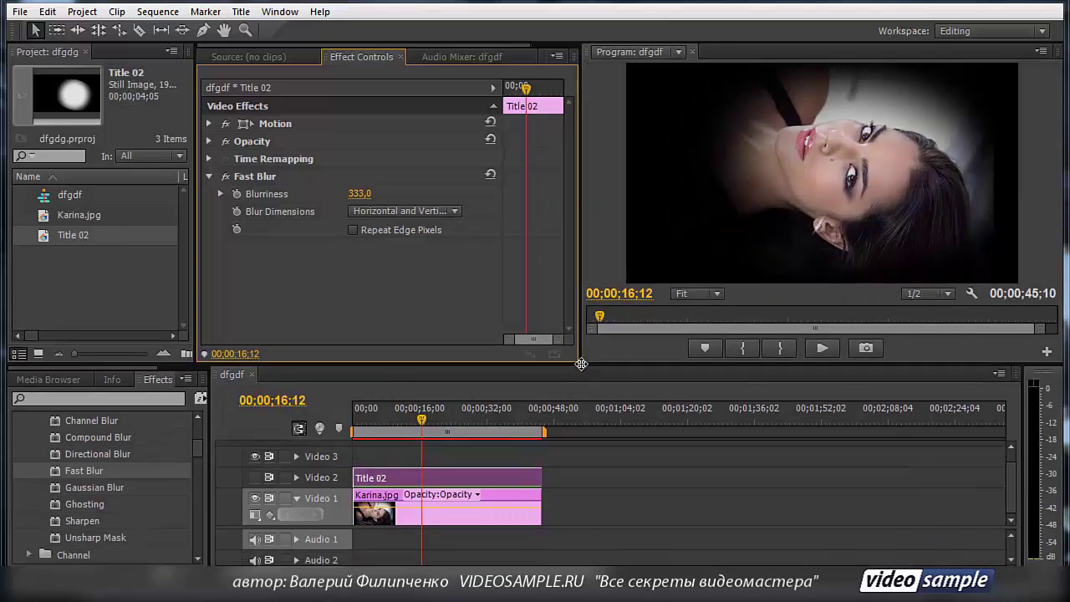
{"action": "left_click_drag", "start_coordinate": [560, 516], "coordinate": [459, 476]}
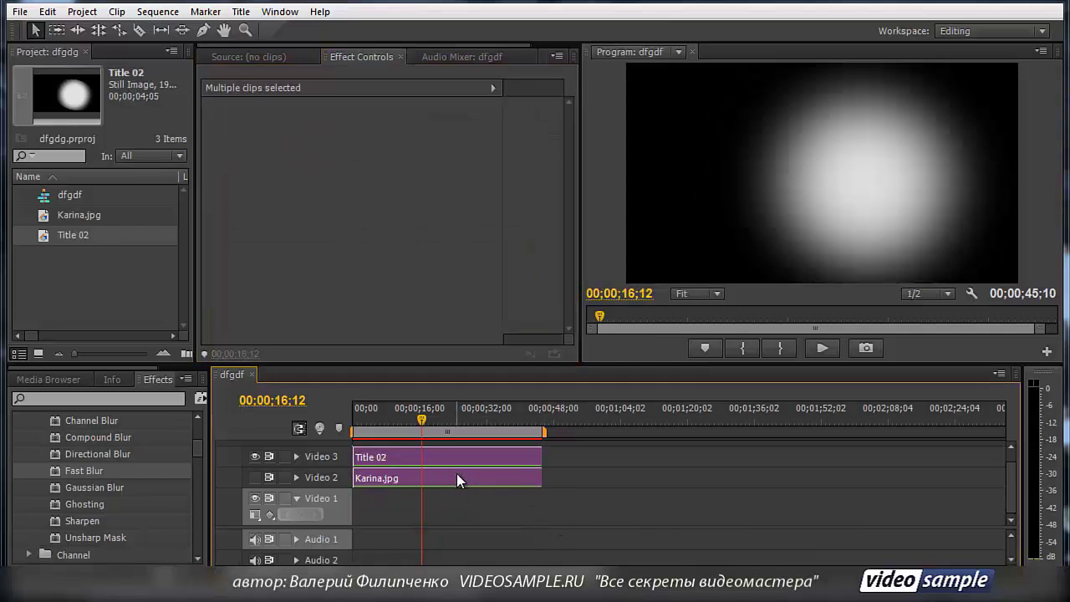
{"action": "left_click", "coordinate": [567, 459]}
Step: Show Video 2, hide Video 3, and set the portrait clip's Track Matte Key matte to Video 3
{"action": "left_click", "coordinate": [501, 481]}
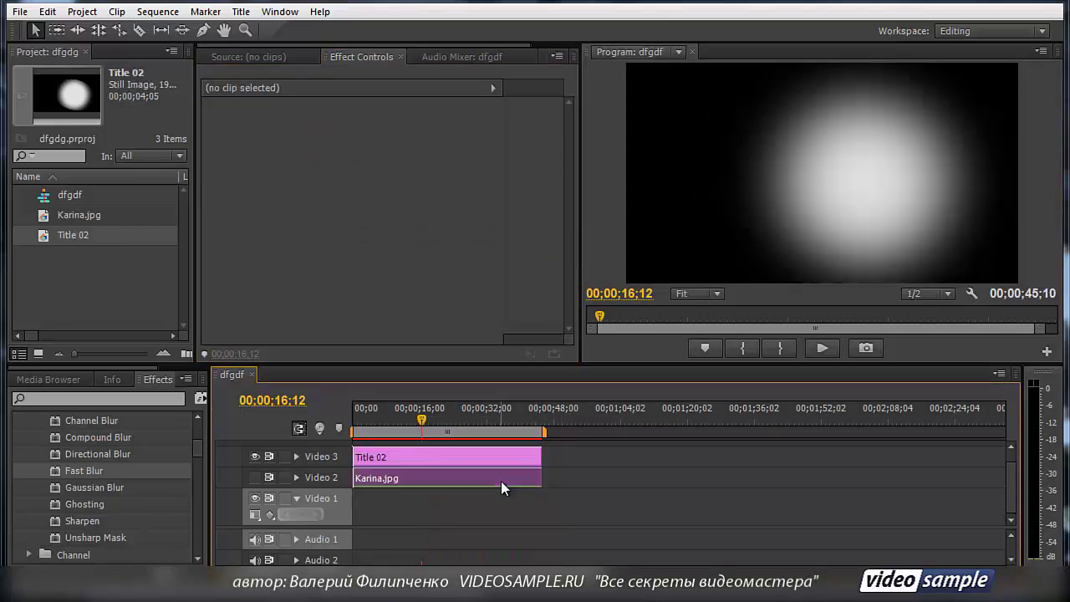
{"action": "left_click", "coordinate": [294, 177]}
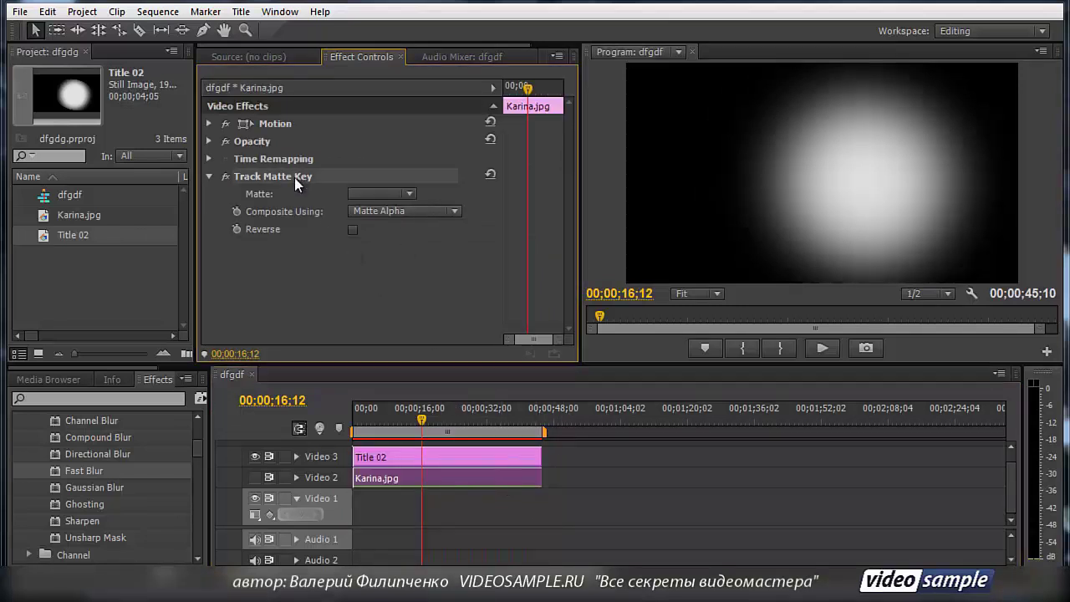
{"action": "left_click", "coordinate": [258, 482]}
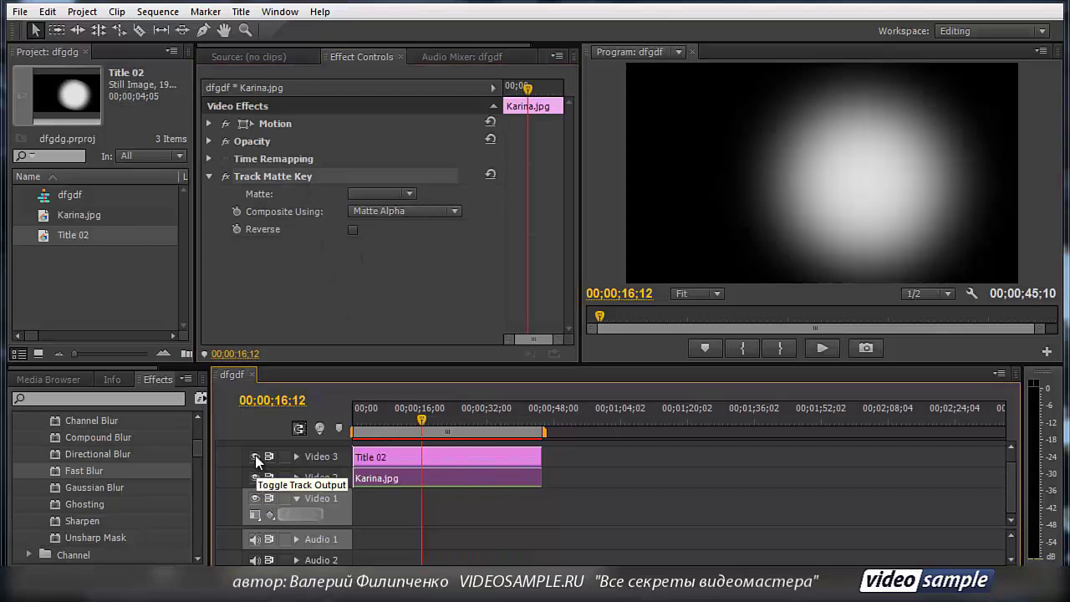
{"action": "left_click", "coordinate": [255, 478]}
{"action": "left_click", "coordinate": [255, 456]}
{"action": "left_click", "coordinate": [409, 194]}
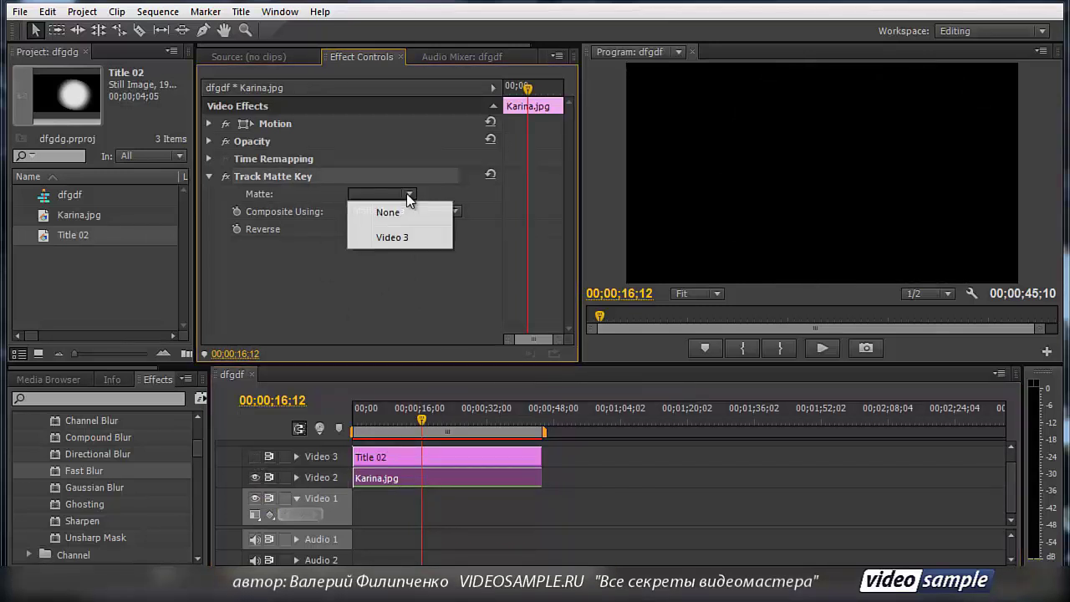
{"action": "left_click", "coordinate": [406, 236]}
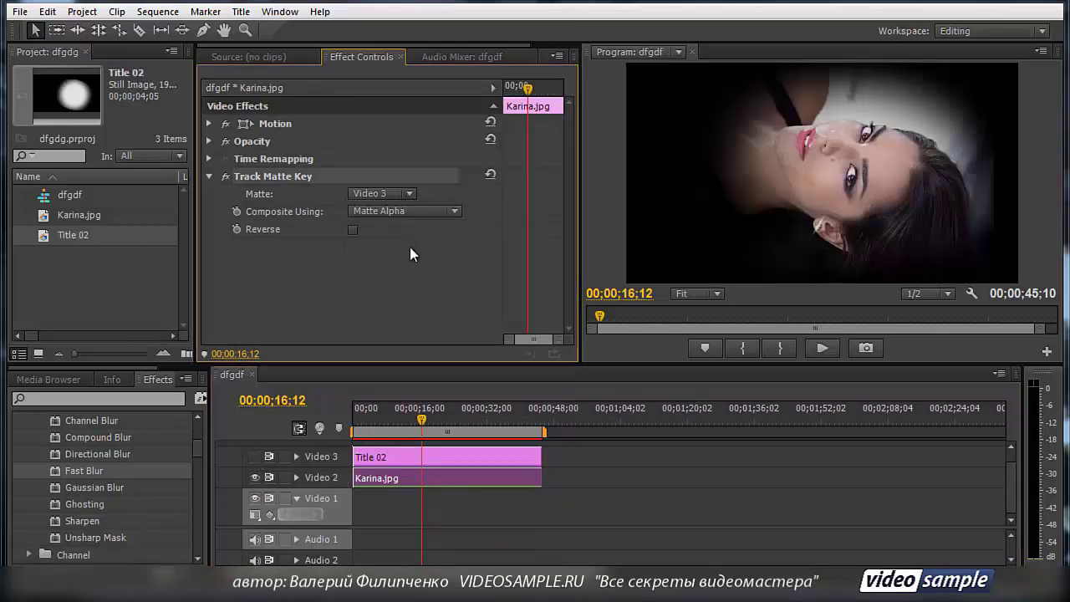
{"action": "left_click", "coordinate": [443, 509]}
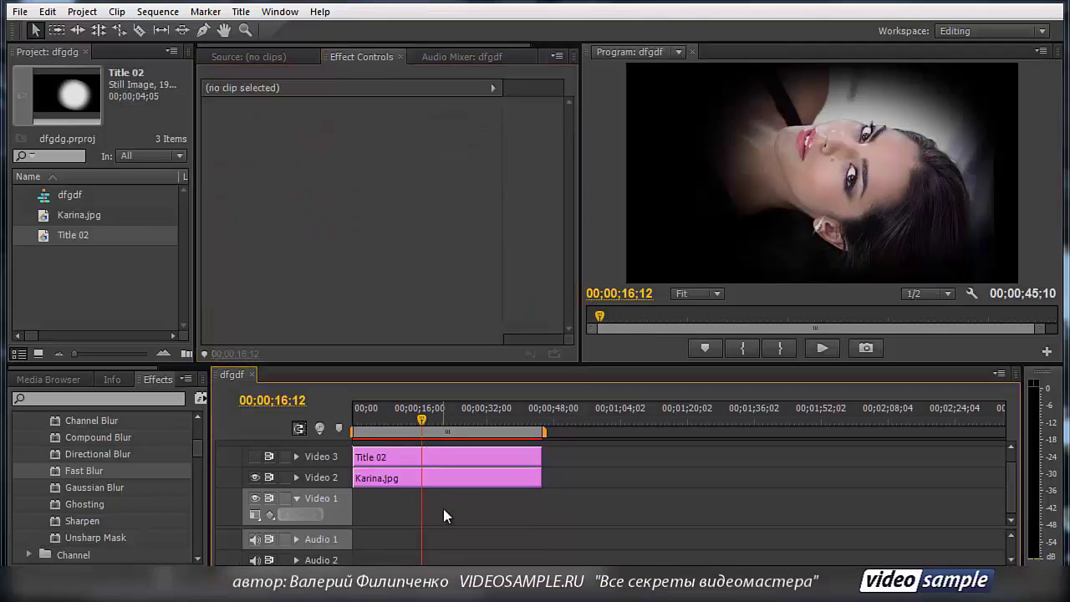
Step: Import denim8.jpg from the denim folder under images > картинки для web дизайна > фоны
{"action": "double_click", "coordinate": [114, 283]}
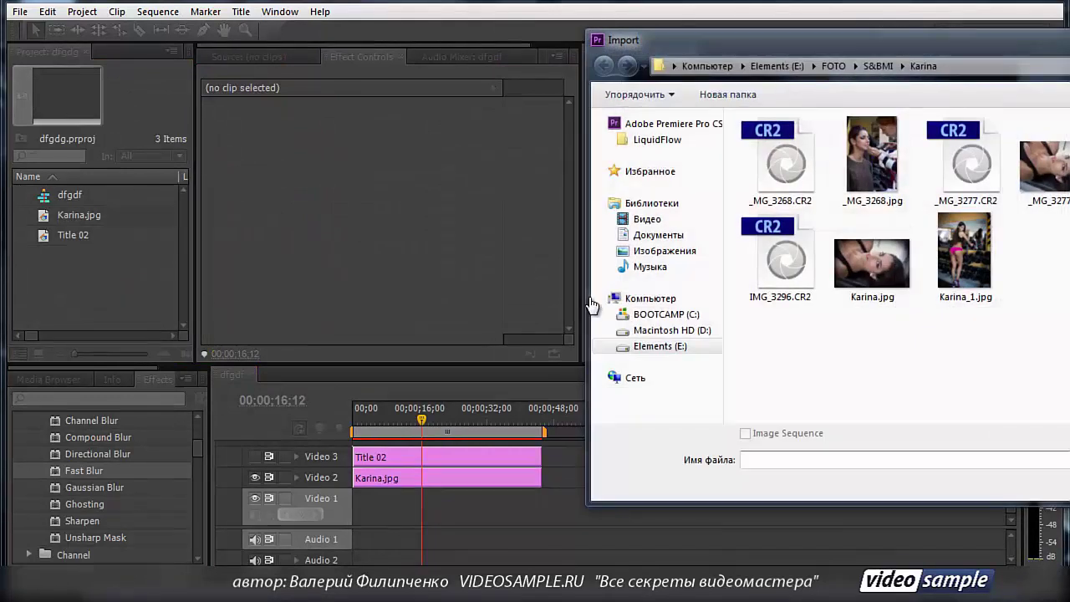
{"action": "left_click", "coordinate": [785, 69]}
{"action": "double_click", "coordinate": [799, 243]}
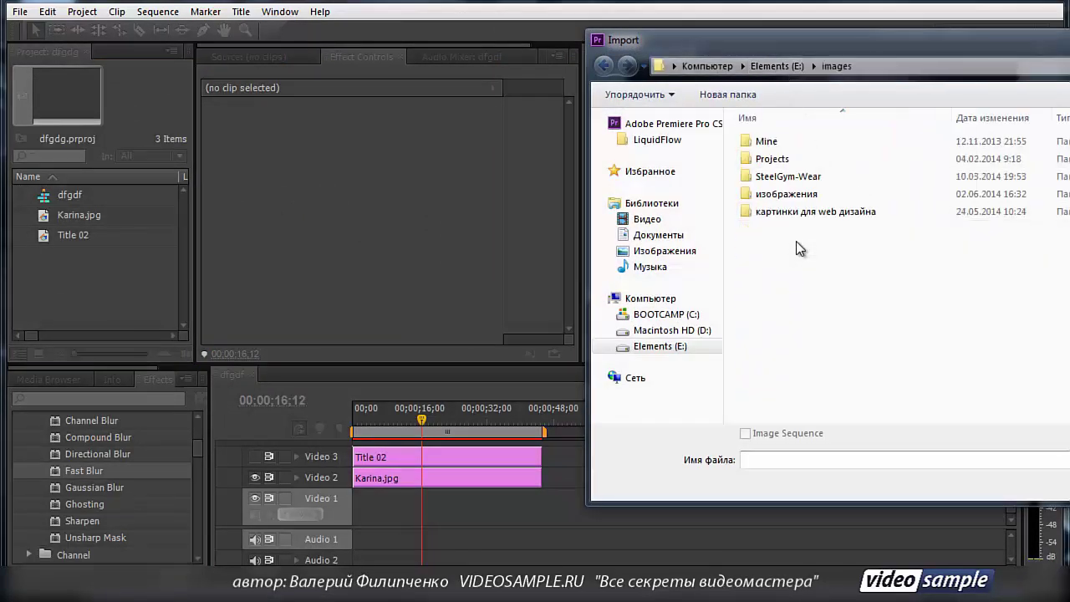
{"action": "double_click", "coordinate": [800, 211]}
{"action": "scroll", "coordinate": [803, 332], "scroll_direction": "down", "scroll_amount": 1}
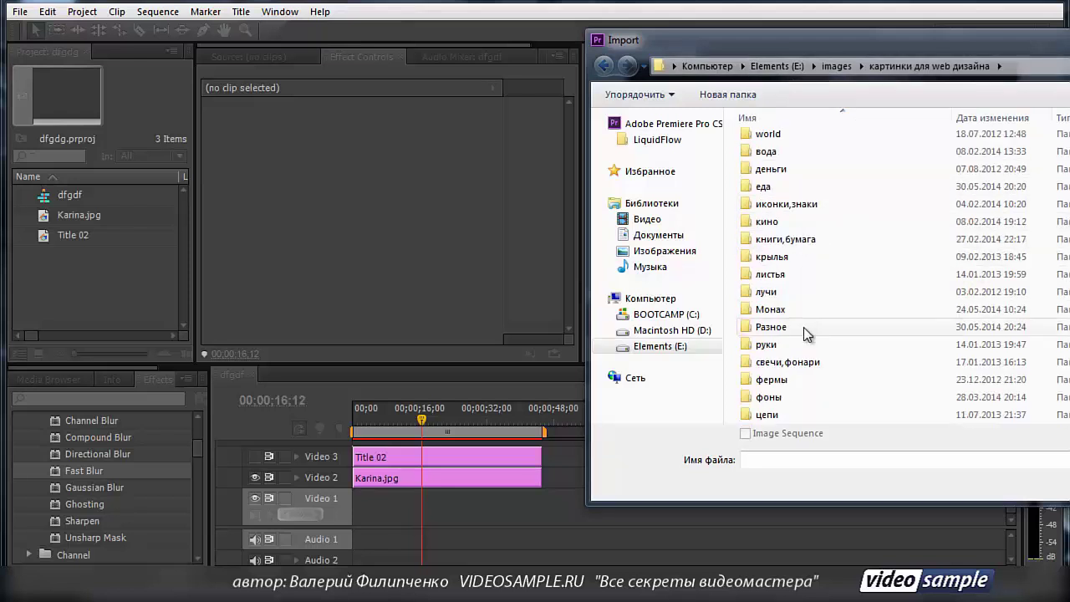
{"action": "double_click", "coordinate": [777, 398]}
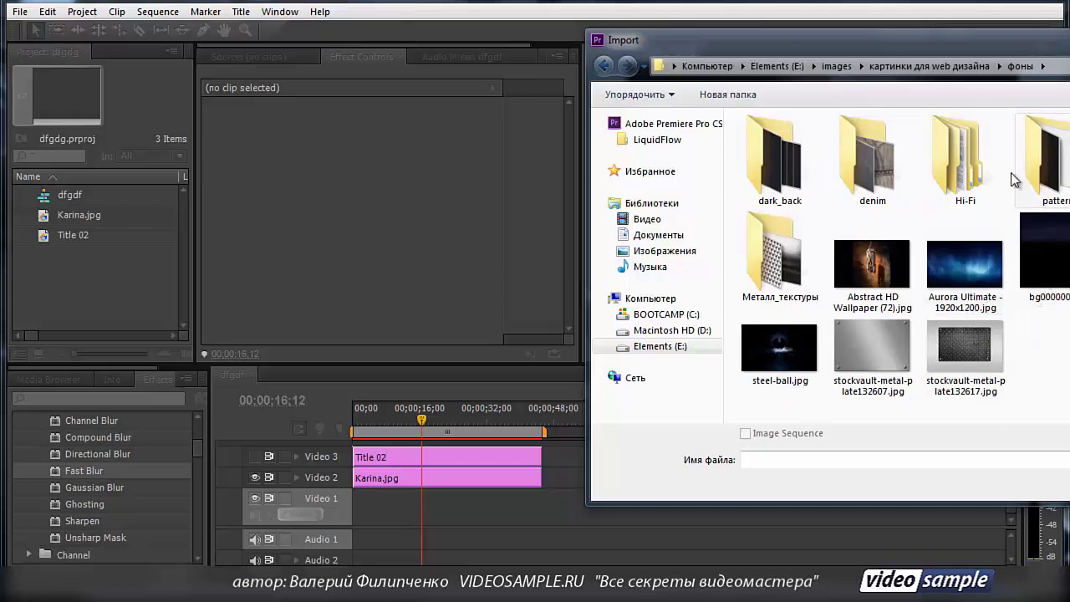
{"action": "double_click", "coordinate": [864, 162]}
{"action": "left_click", "coordinate": [876, 174]}
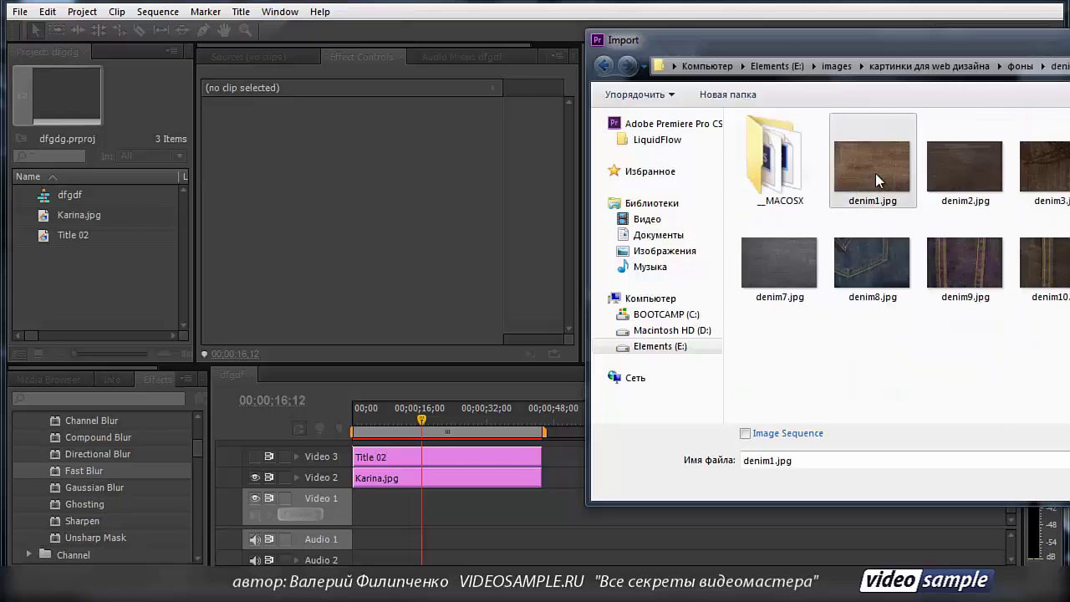
{"action": "left_click_drag", "start_coordinate": [855, 276], "coordinate": [246, 298]}
{"action": "double_click", "coordinate": [872, 262]}
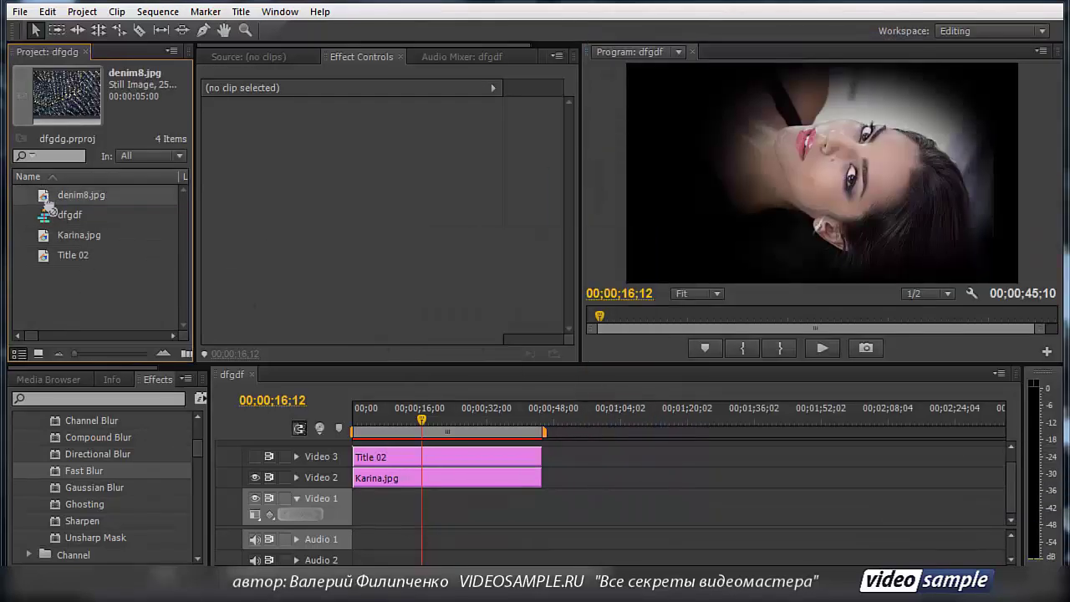
Step: Place denim8.jpg at the start of Video 1 and extend it to the full length of the portrait clip
{"action": "left_click_drag", "start_coordinate": [48, 205], "coordinate": [365, 507]}
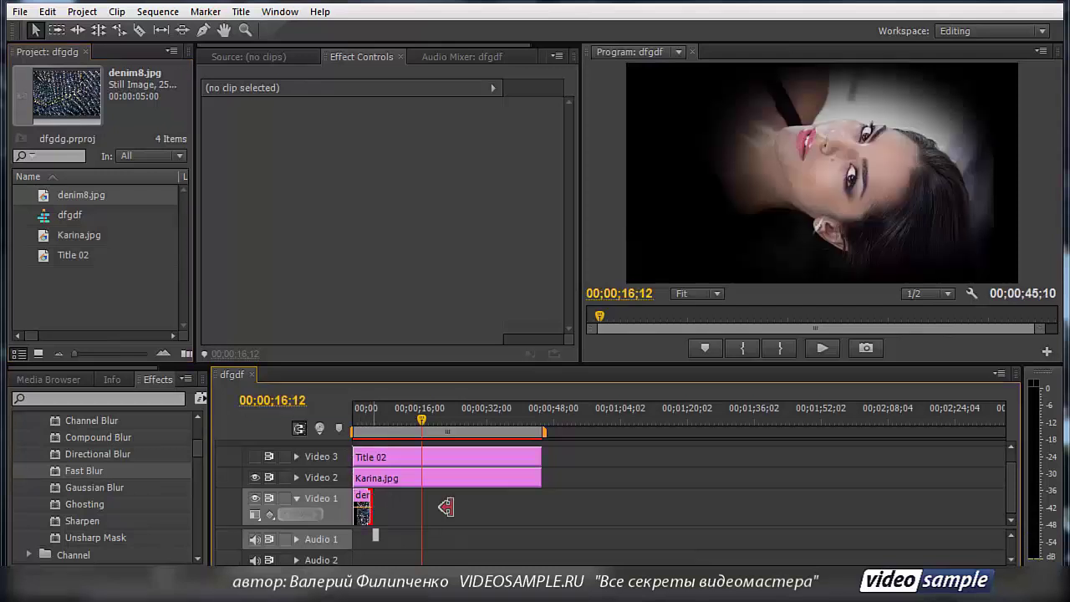
{"action": "left_click_drag", "start_coordinate": [446, 508], "coordinate": [540, 508]}
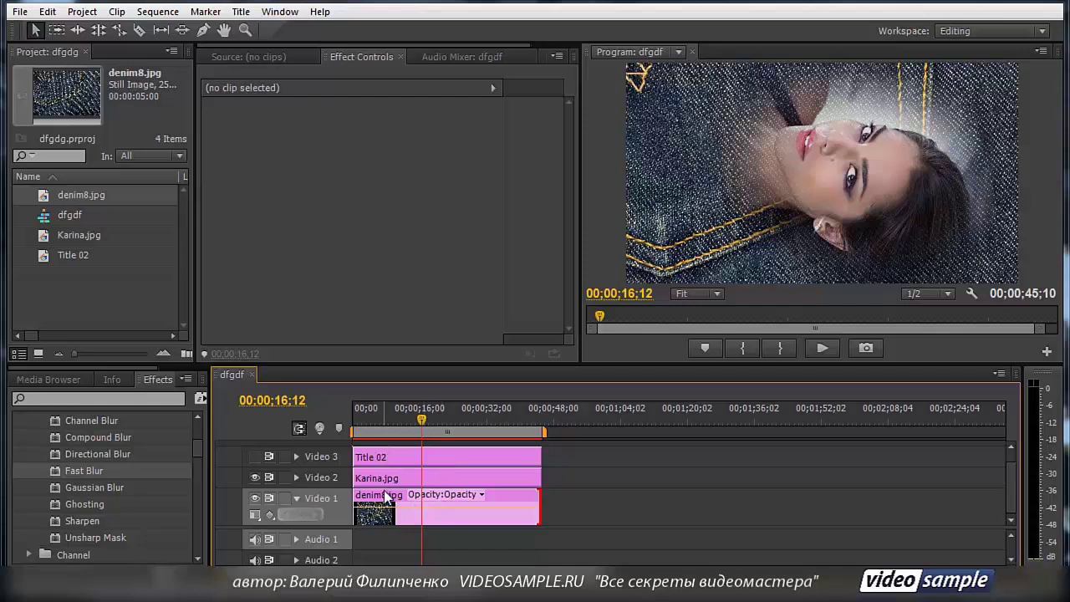
{"action": "mouse_move", "coordinate": [387, 496]}
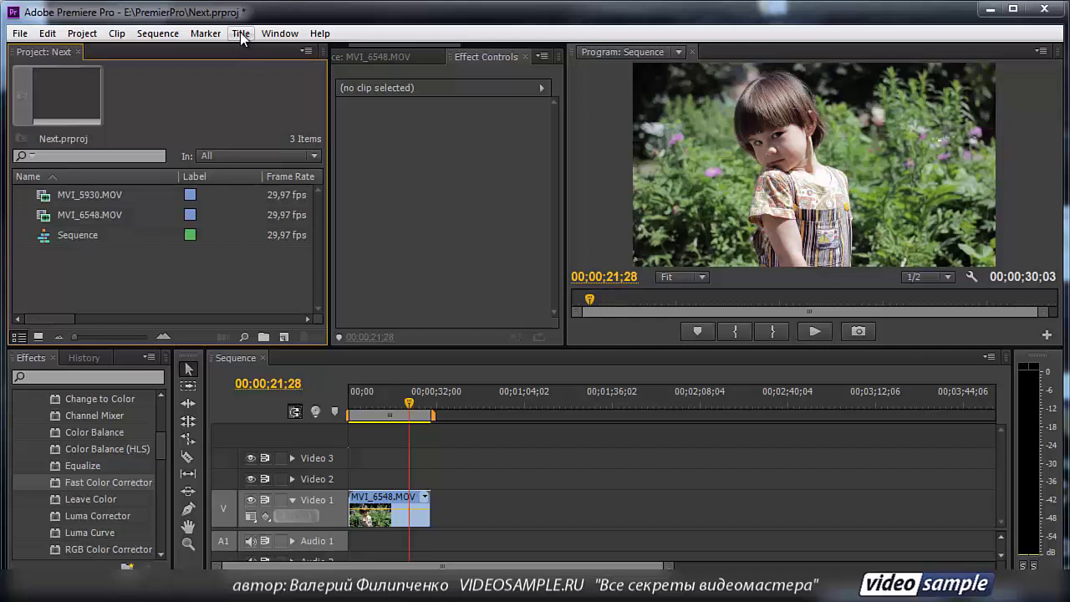
Step: Create a new title for the garden clip with the default 1920 × 1080 video settings
{"action": "left_click", "coordinate": [284, 337]}
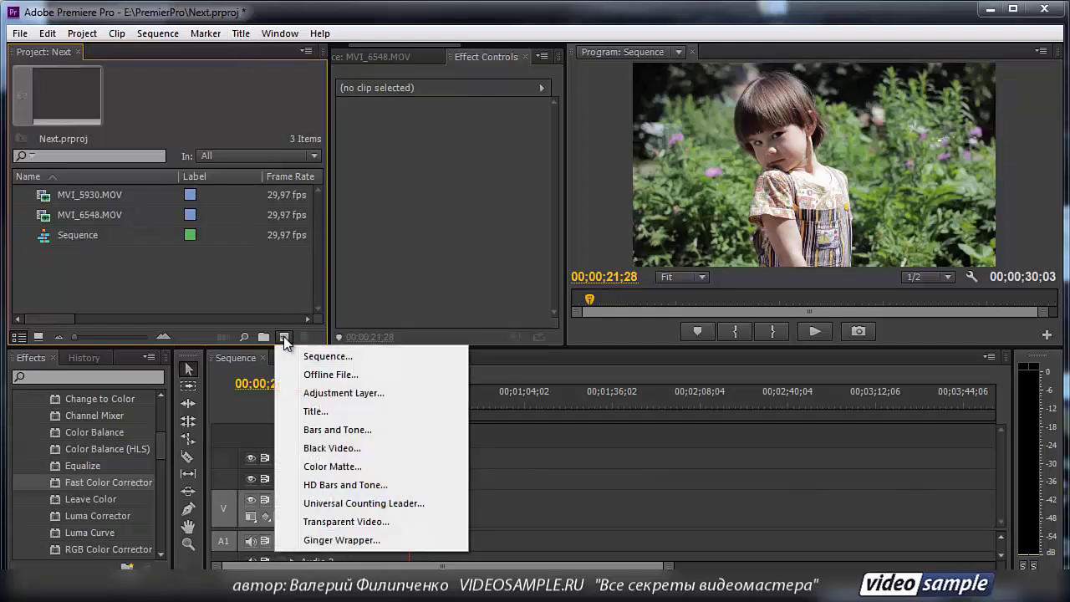
{"action": "left_click", "coordinate": [315, 410]}
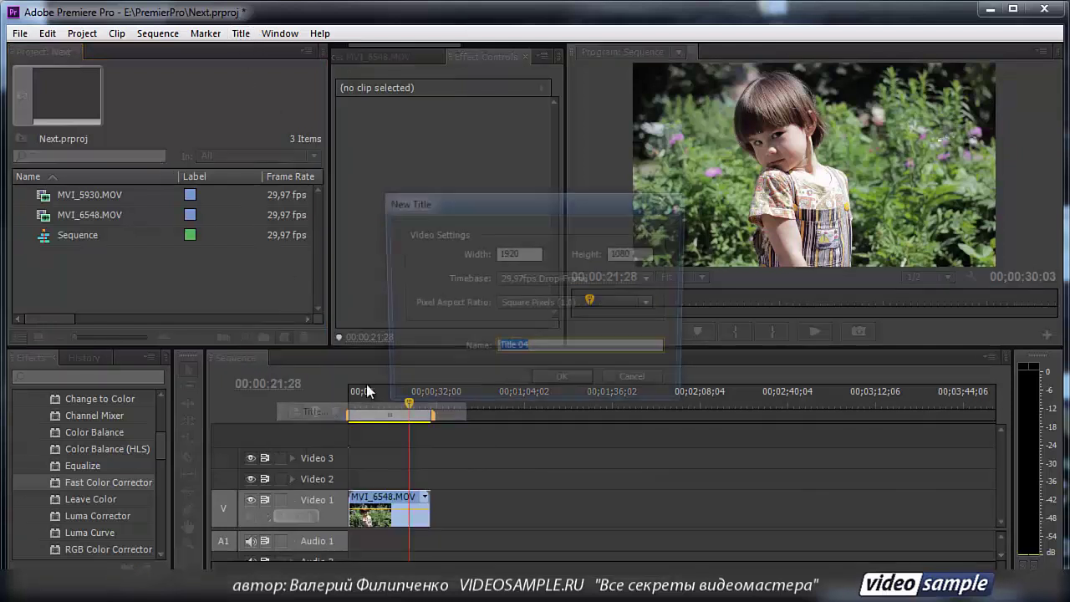
{"action": "left_click", "coordinate": [561, 380]}
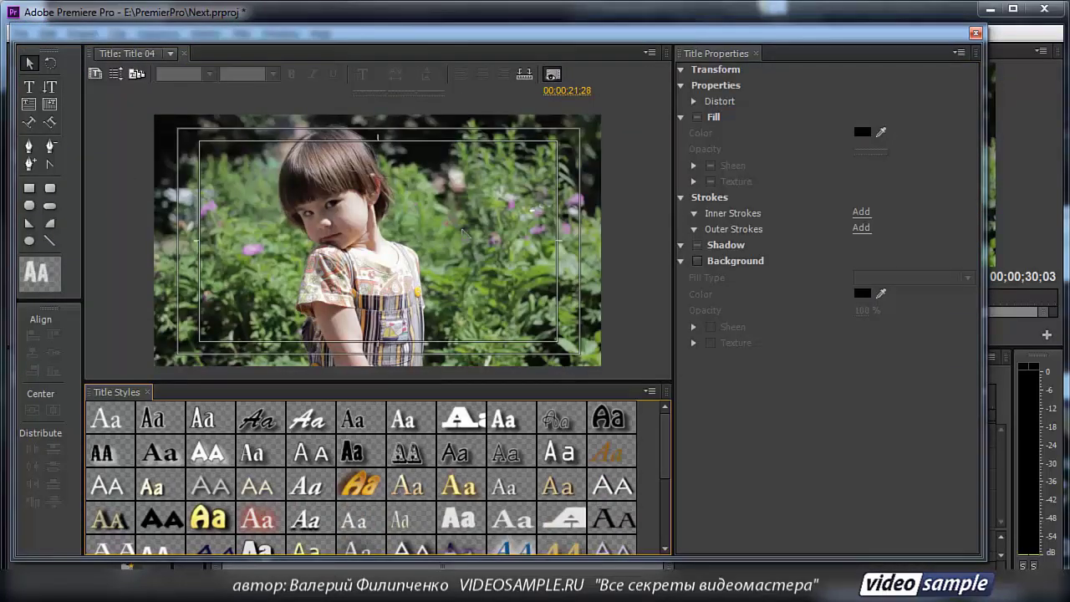
Step: Add the text "Angel" beside the child and set its font family to Brush Script Std
{"action": "left_click", "coordinate": [29, 90]}
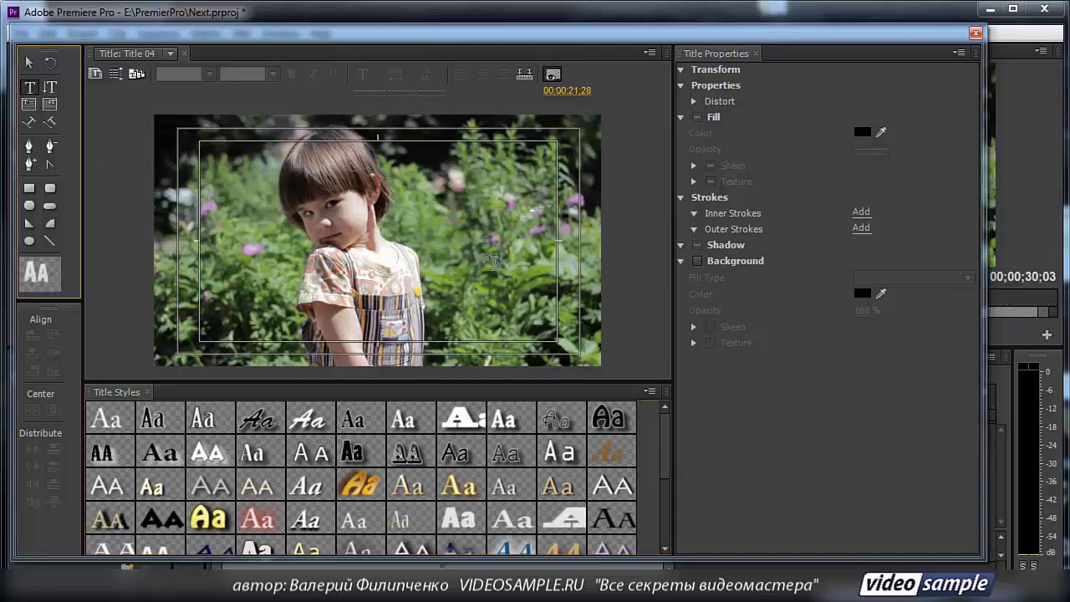
{"action": "left_click", "coordinate": [451, 233]}
{"action": "type", "text": "A"}
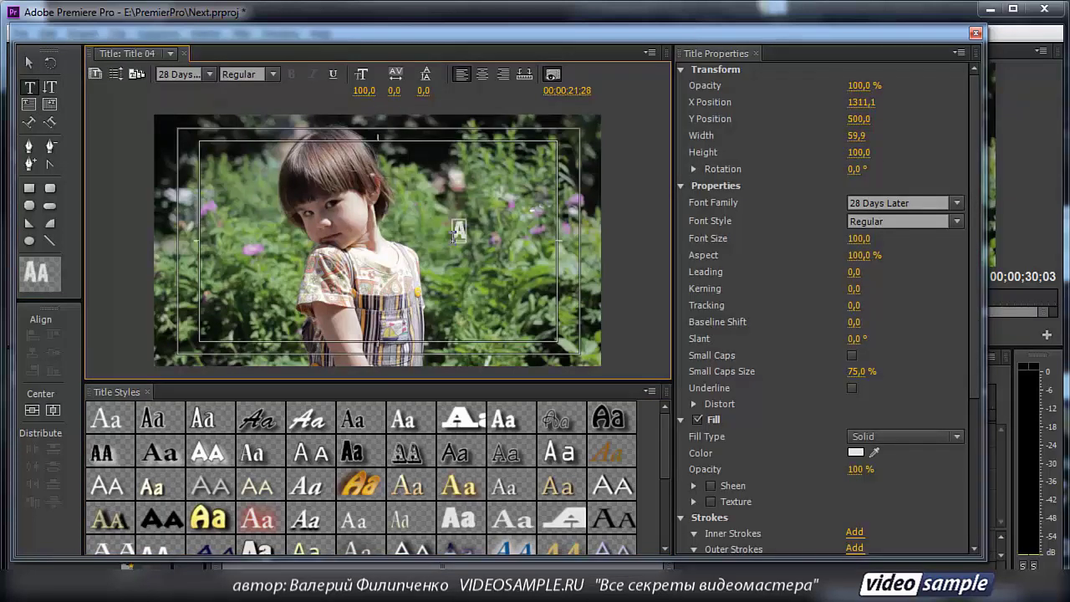
{"action": "type", "text": "NGE"}
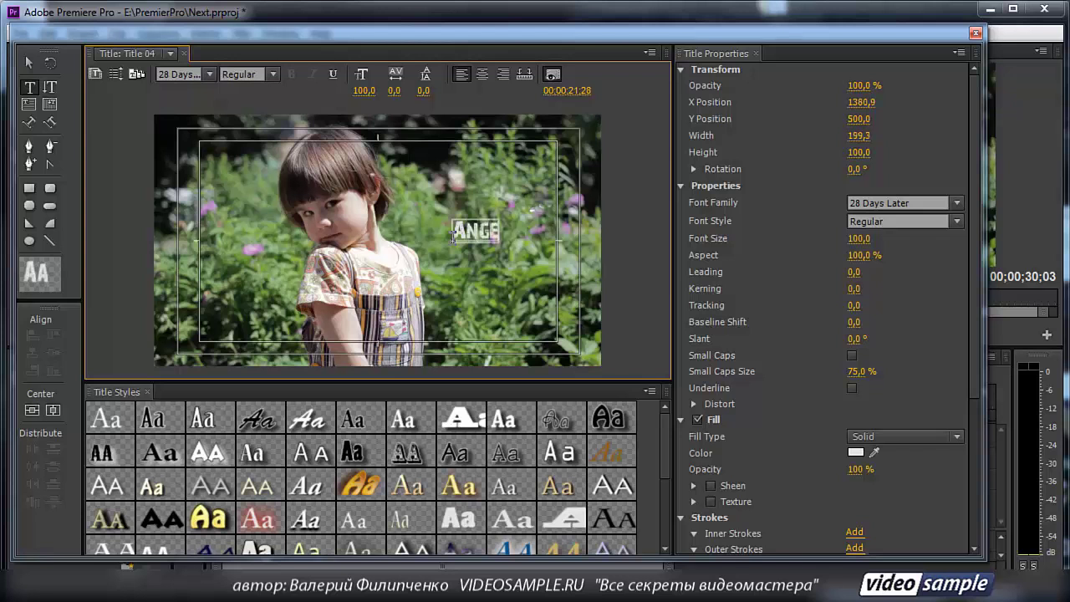
{"action": "type", "text": "L"}
{"action": "left_click", "coordinate": [957, 202]}
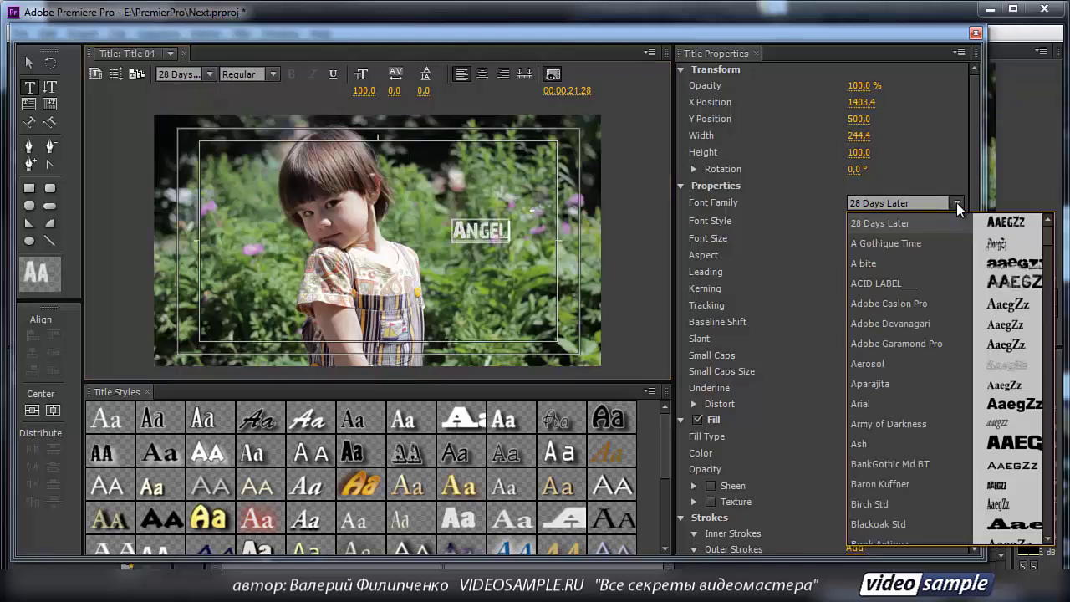
{"action": "scroll", "coordinate": [992, 353], "scroll_direction": "down", "scroll_amount": 3}
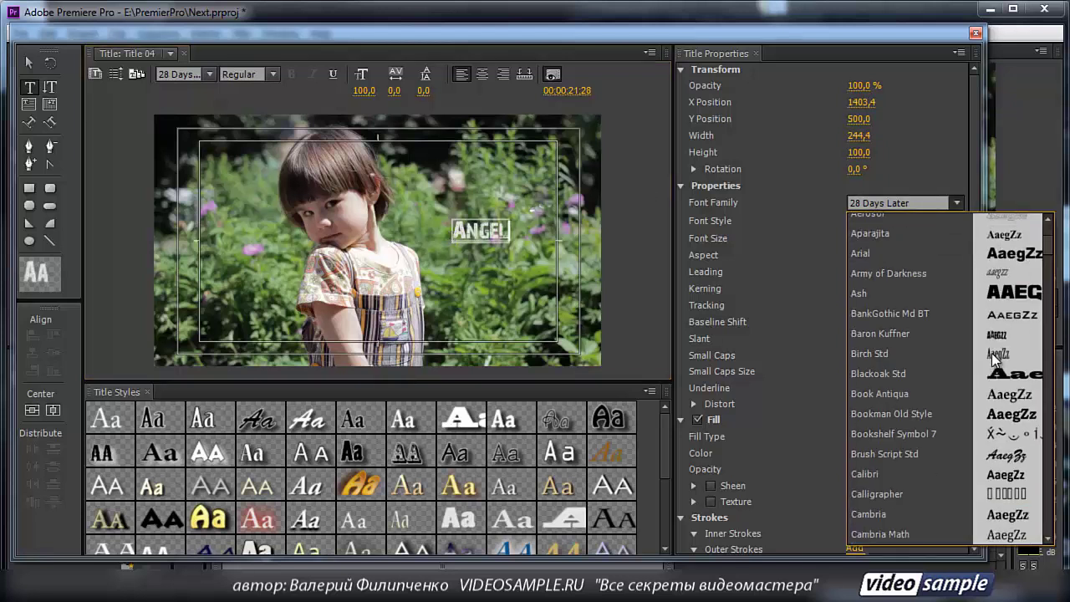
{"action": "left_click", "coordinate": [1016, 454]}
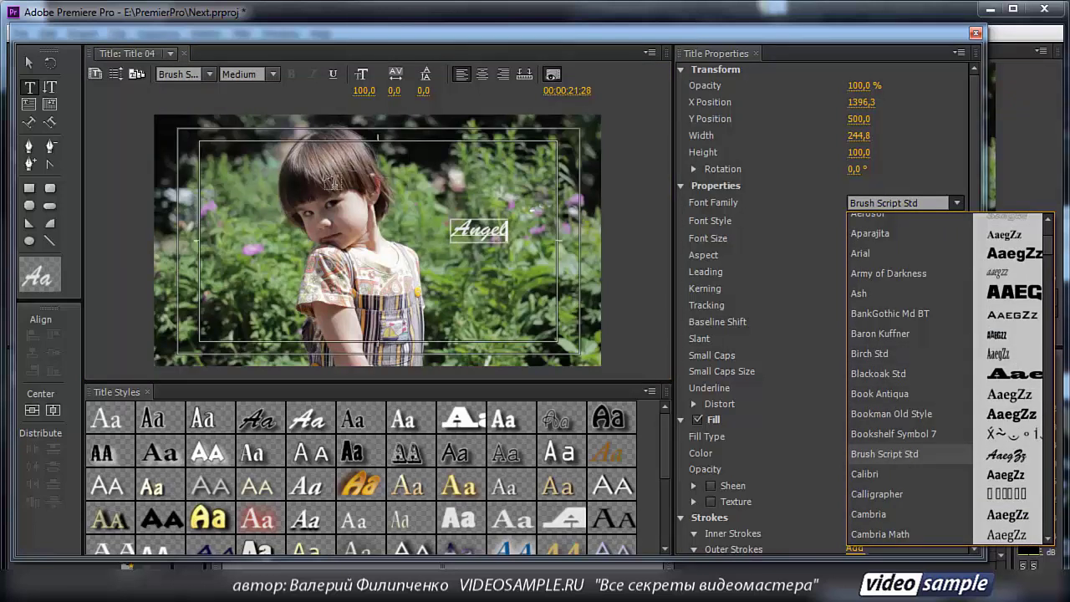
Step: Set the "Angel" text's font size to 313 and position it at X 1427.6, Y 362.5
{"action": "left_click", "coordinate": [29, 65]}
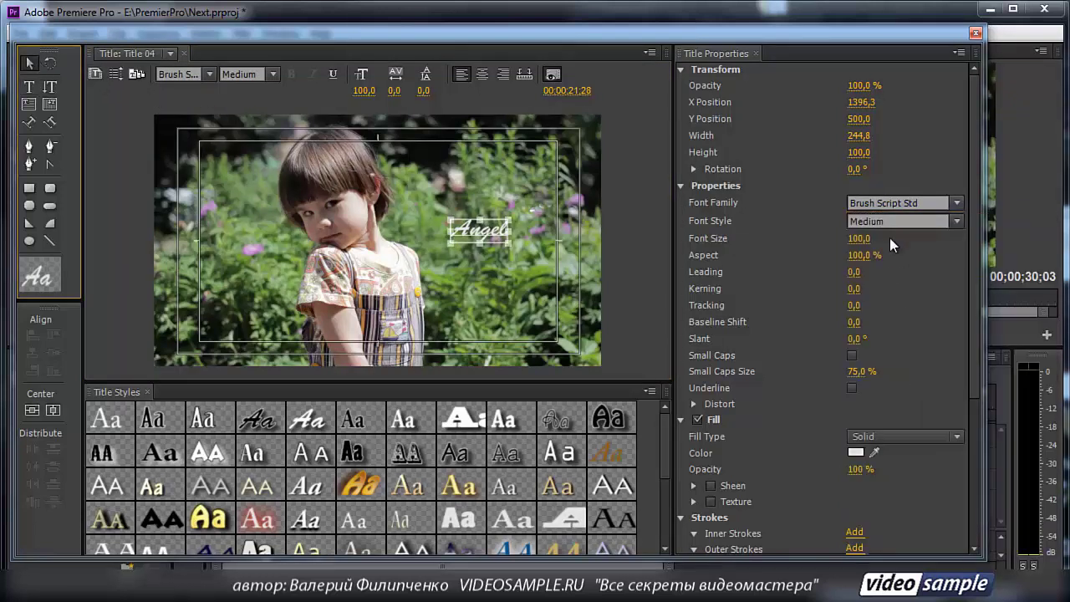
{"action": "left_click_drag", "start_coordinate": [859, 240], "coordinate": [1042, 234]}
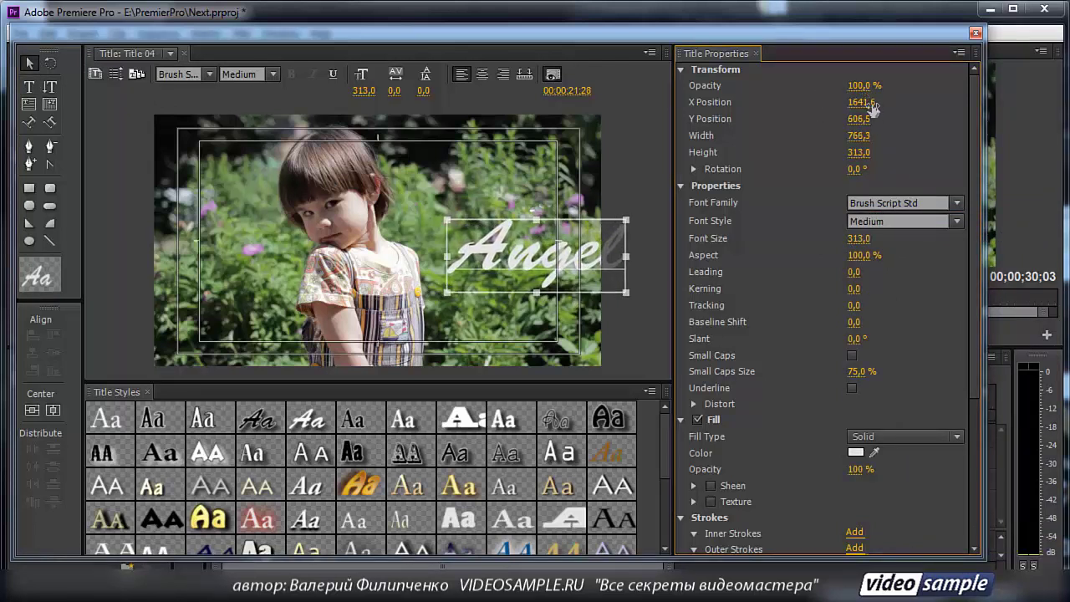
{"action": "left_click_drag", "start_coordinate": [870, 107], "coordinate": [672, 112]}
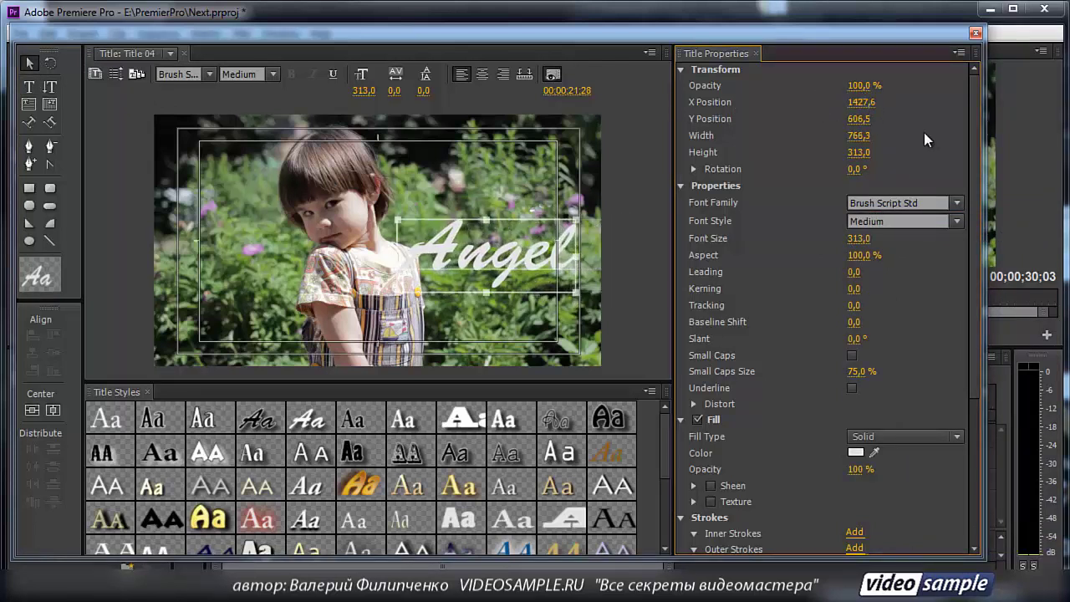
{"action": "left_click_drag", "start_coordinate": [859, 119], "coordinate": [664, 202]}
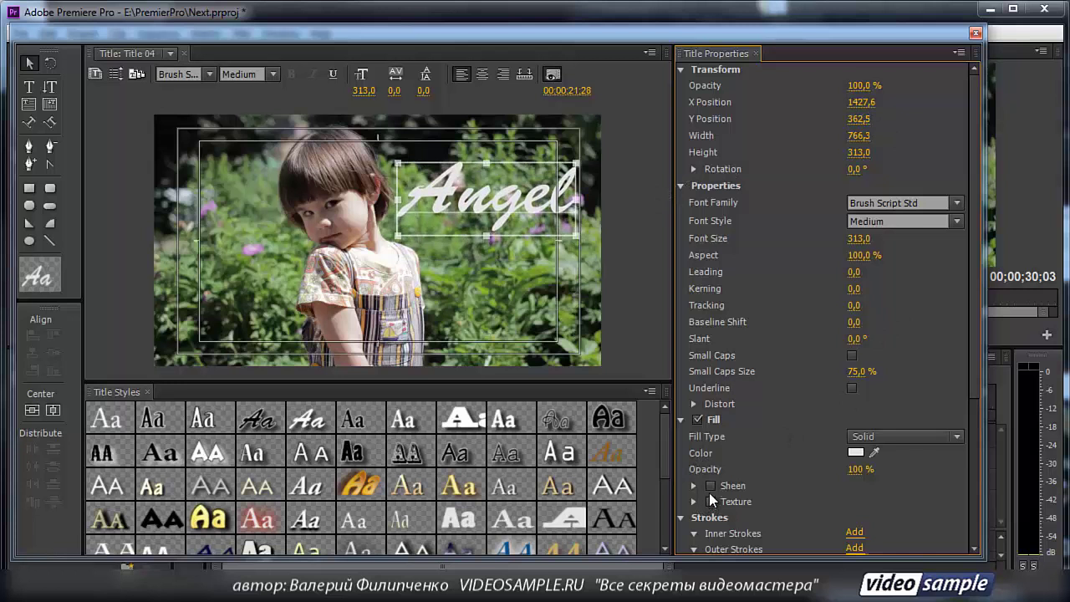
Step: Enable the shadow on the "Angel" text and change its solid fill color to pure white
{"action": "scroll", "coordinate": [731, 472], "scroll_direction": "down", "scroll_amount": 2}
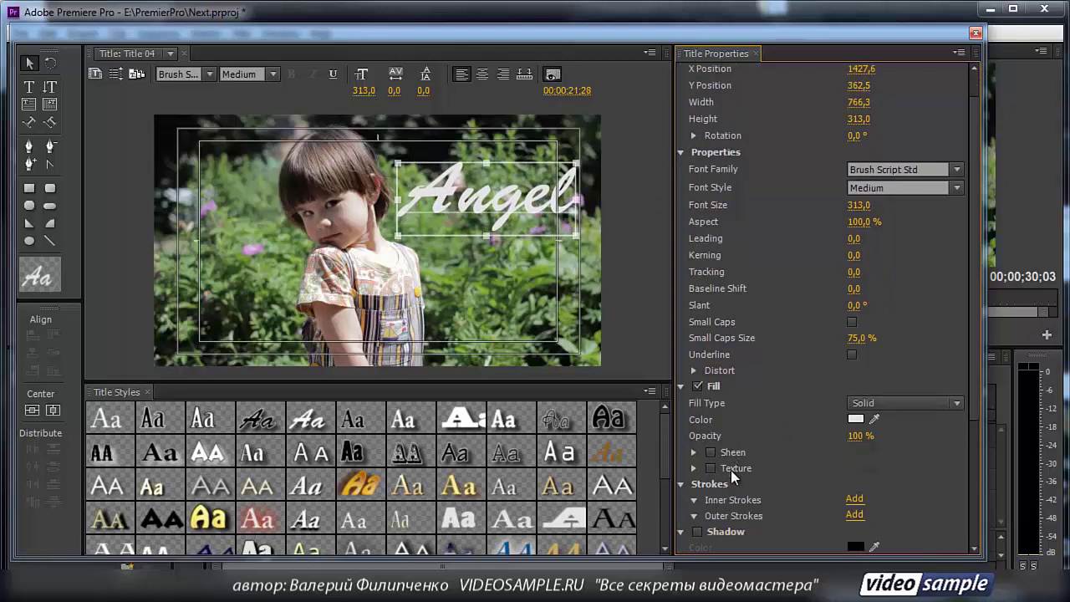
{"action": "left_click", "coordinate": [698, 532]}
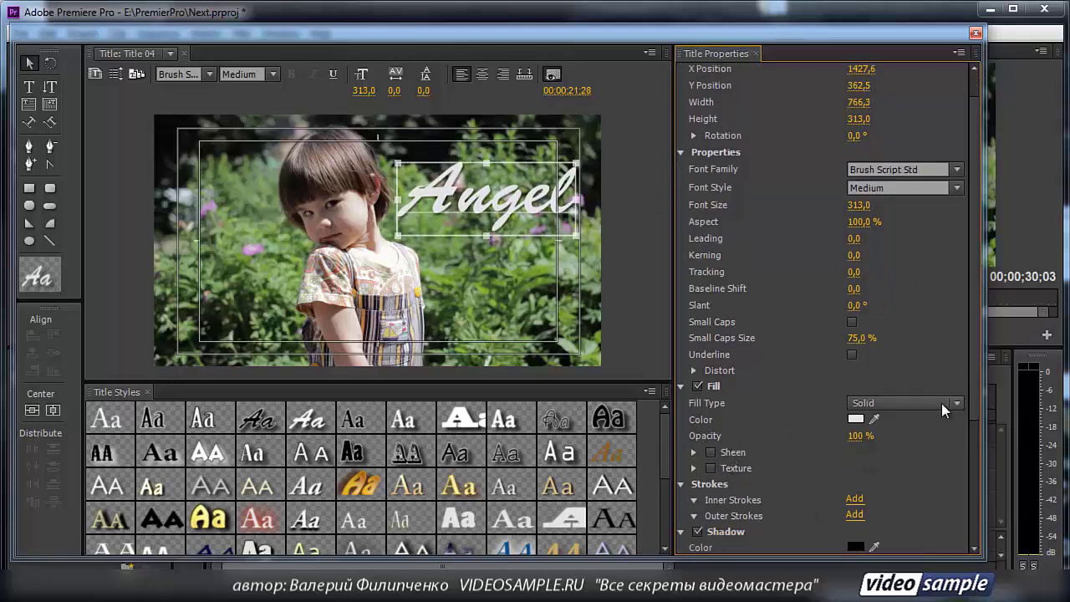
{"action": "left_click_drag", "start_coordinate": [875, 417], "coordinate": [616, 194]}
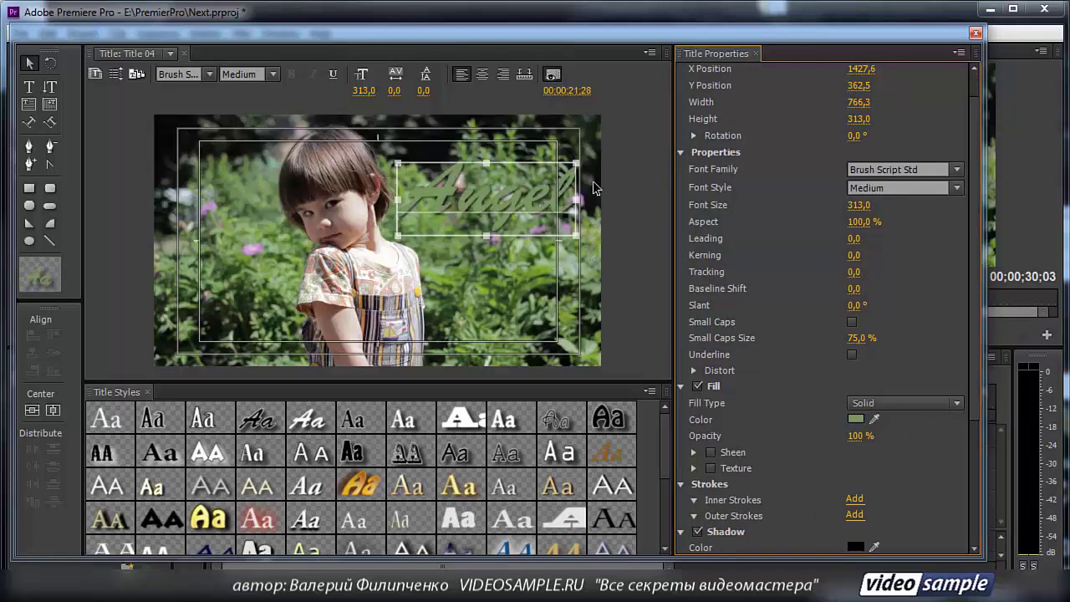
{"action": "left_click_drag", "start_coordinate": [875, 416], "coordinate": [869, 421]}
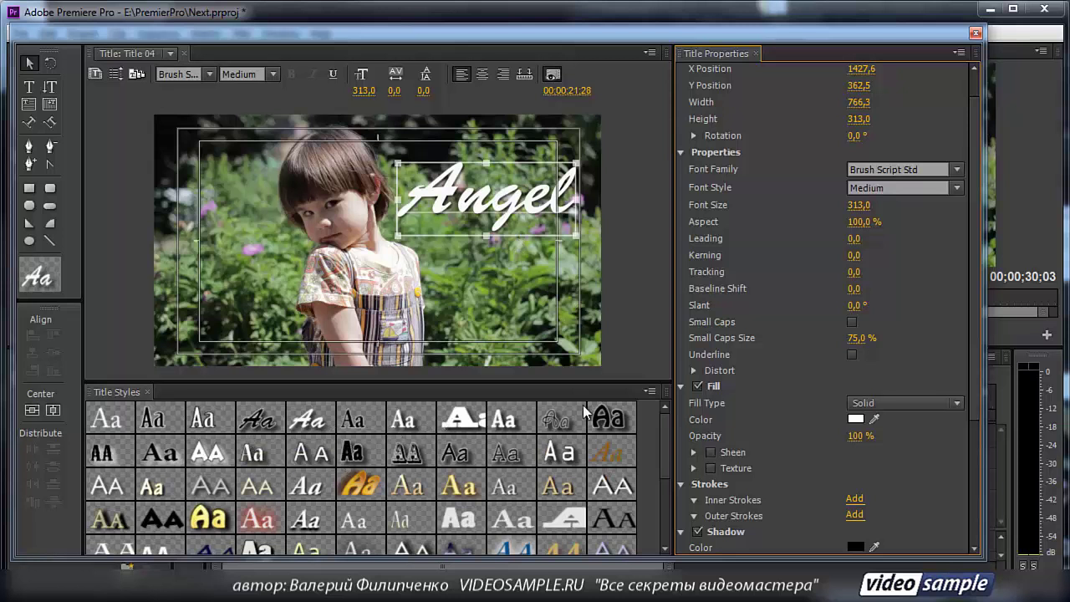
Step: Save the text's formatting as a new title style named "My Style"
{"action": "left_click", "coordinate": [650, 393]}
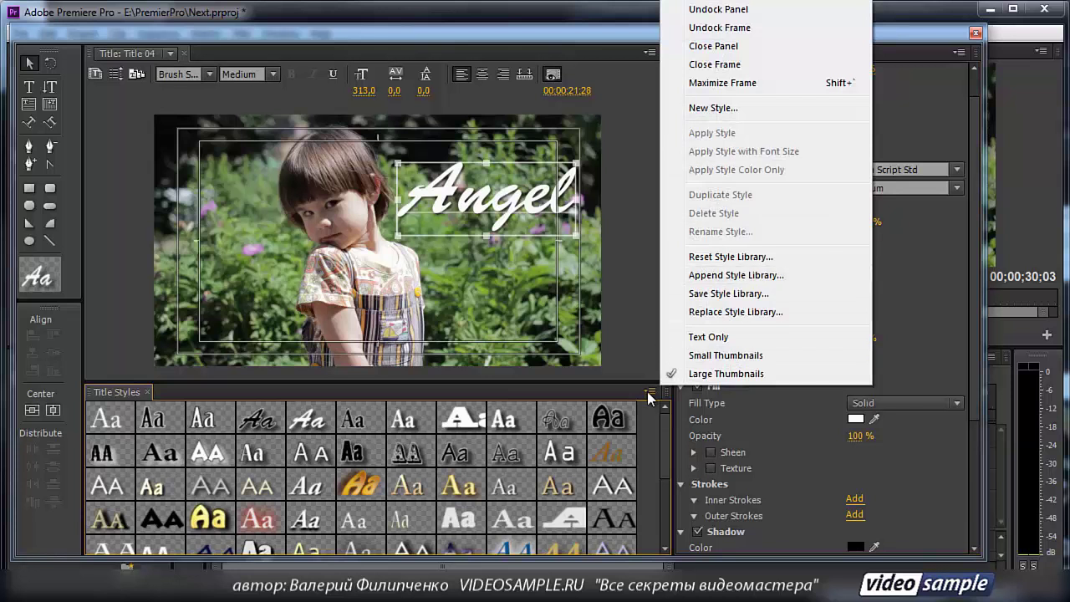
{"action": "left_click", "coordinate": [715, 108]}
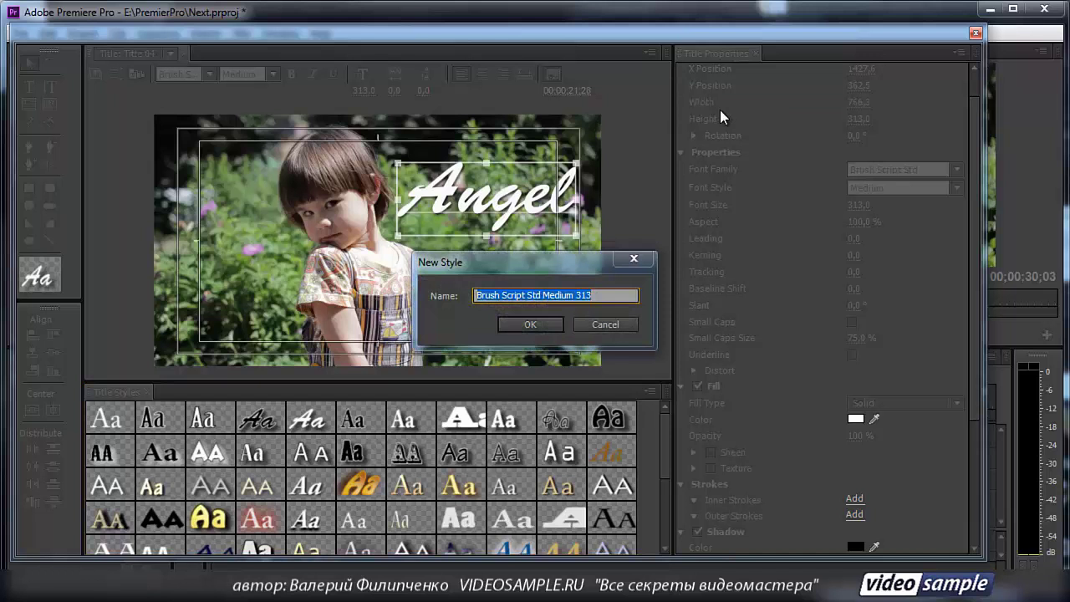
{"action": "type", "text": "M"}
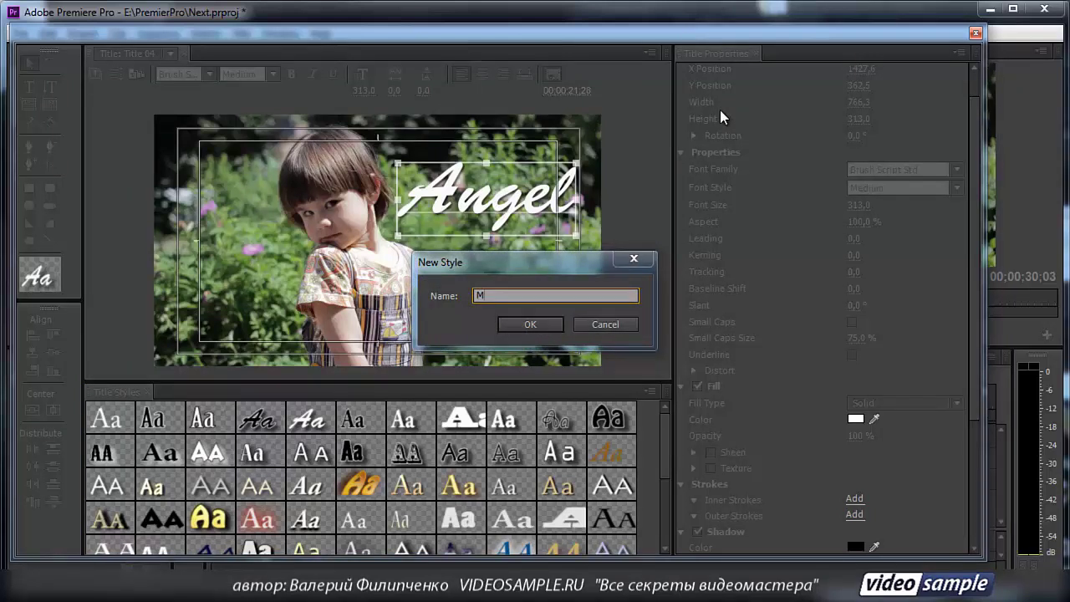
{"action": "type", "text": "y Style"}
{"action": "left_click", "coordinate": [548, 322]}
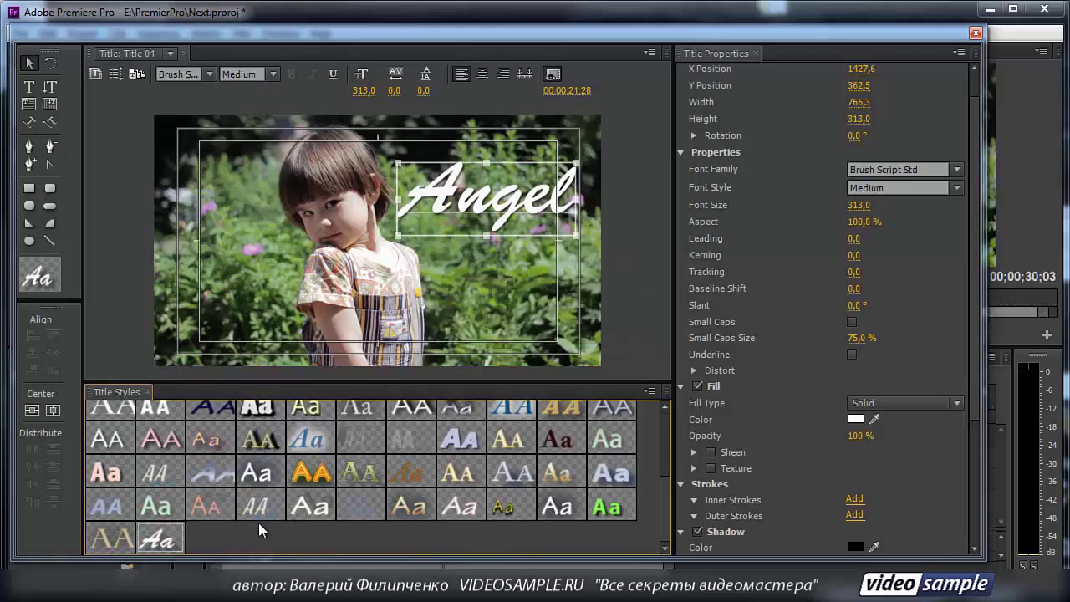
Step: Try the blue italic style with a white glow on the text and reapply My Style
{"action": "left_click", "coordinate": [170, 540]}
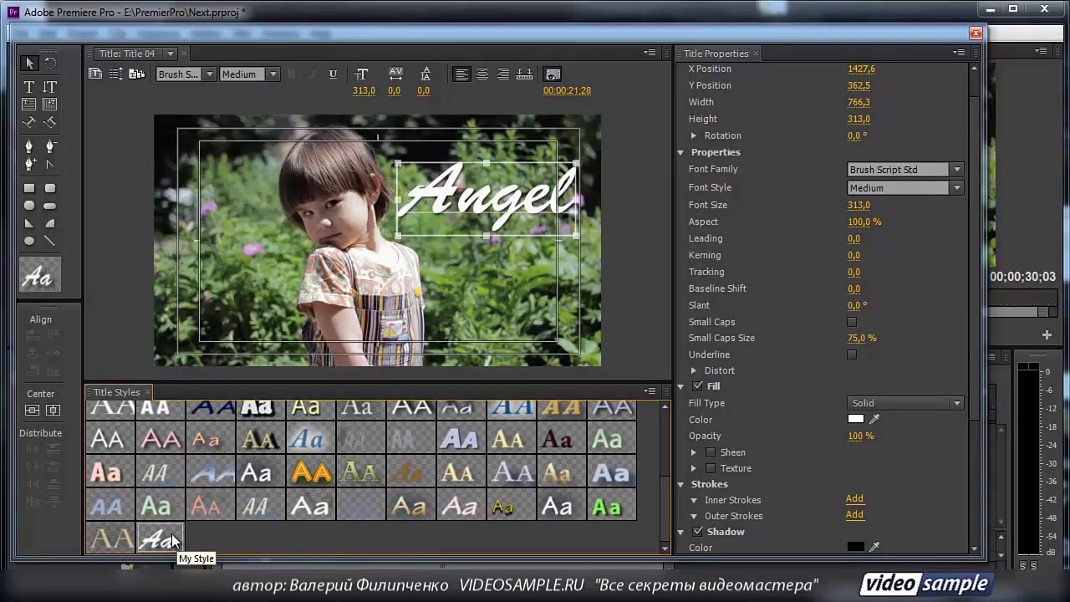
{"action": "left_click", "coordinate": [318, 475]}
{"action": "left_click", "coordinate": [319, 451]}
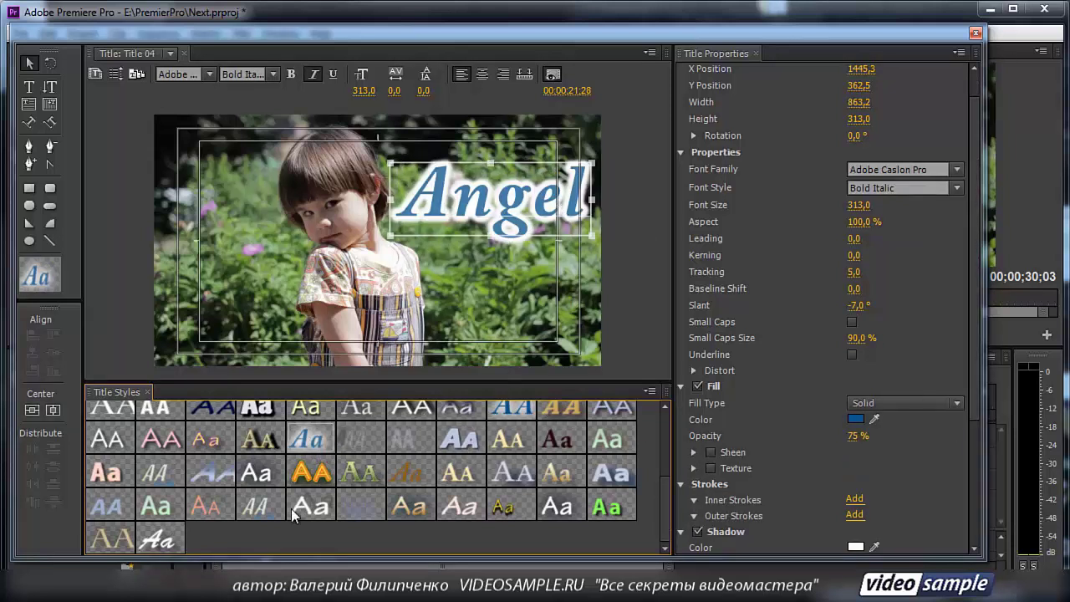
{"action": "left_click", "coordinate": [158, 543]}
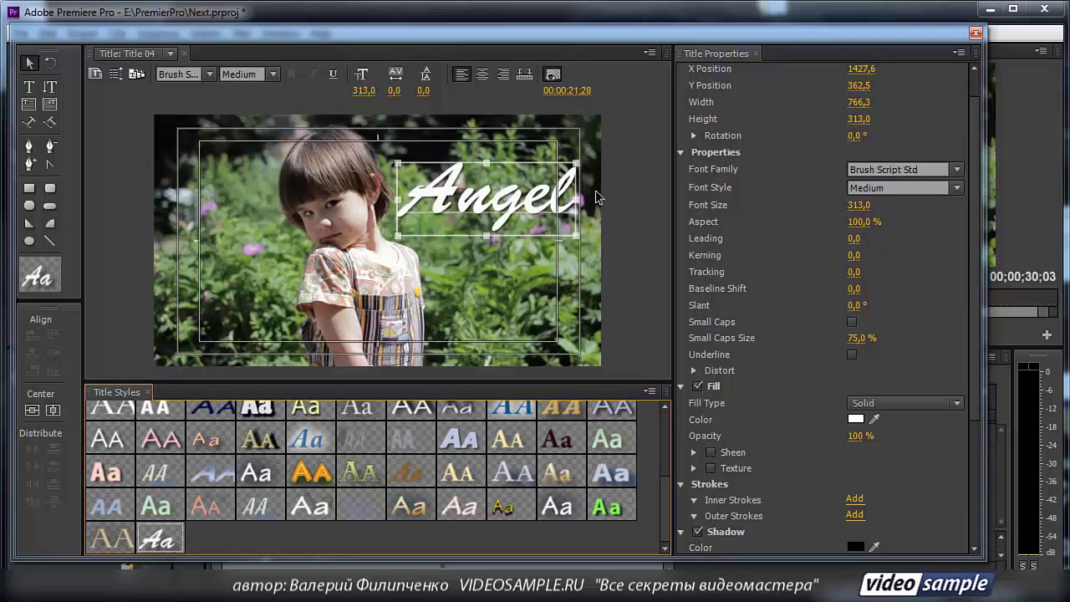
Step: Hide the background video to view the text on transparency, and show the video again
{"action": "left_click", "coordinate": [552, 75]}
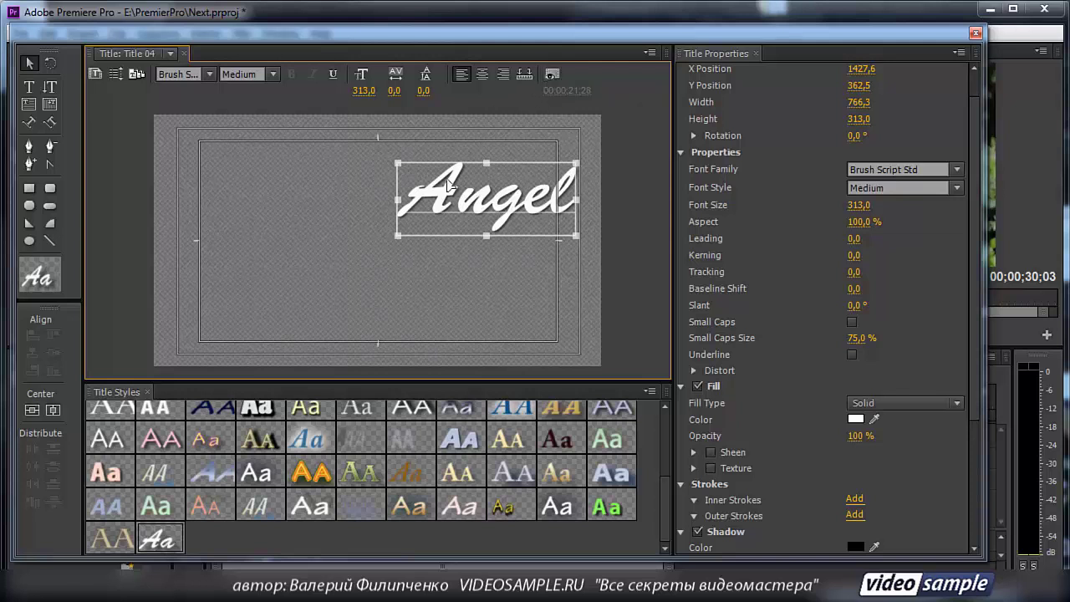
{"action": "left_click", "coordinate": [551, 75]}
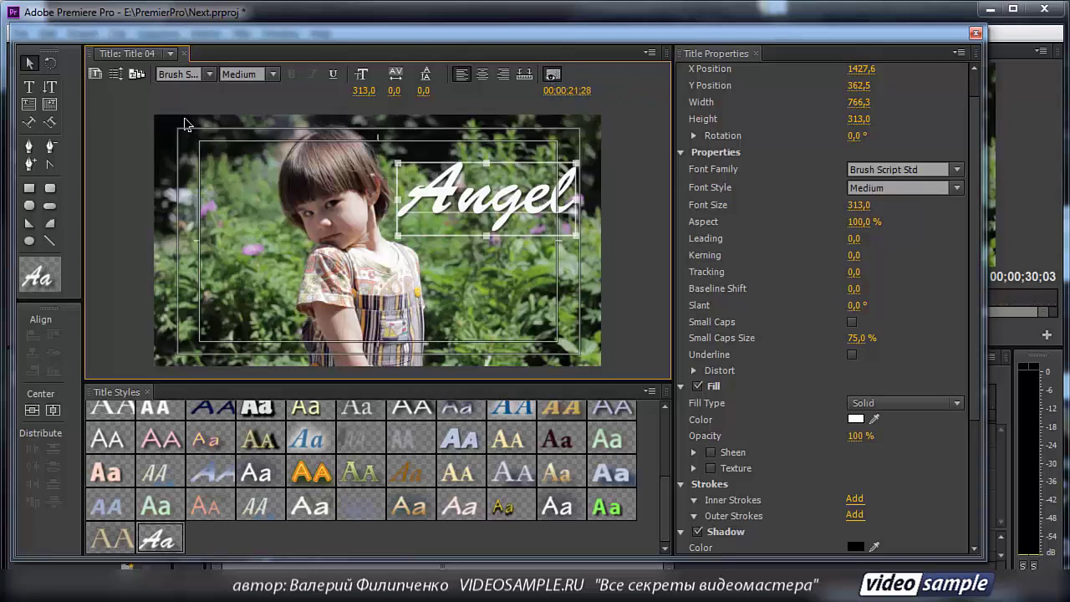
Step: Save the current title as a user template named "My Style" and load that template into the title
{"action": "left_click", "coordinate": [136, 75]}
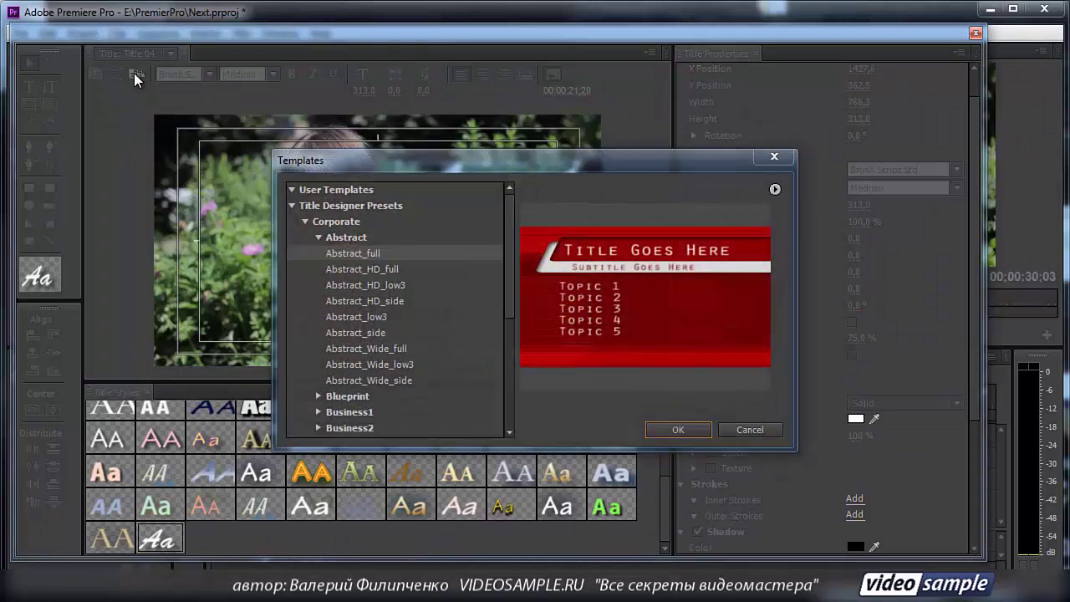
{"action": "left_click", "coordinate": [775, 191]}
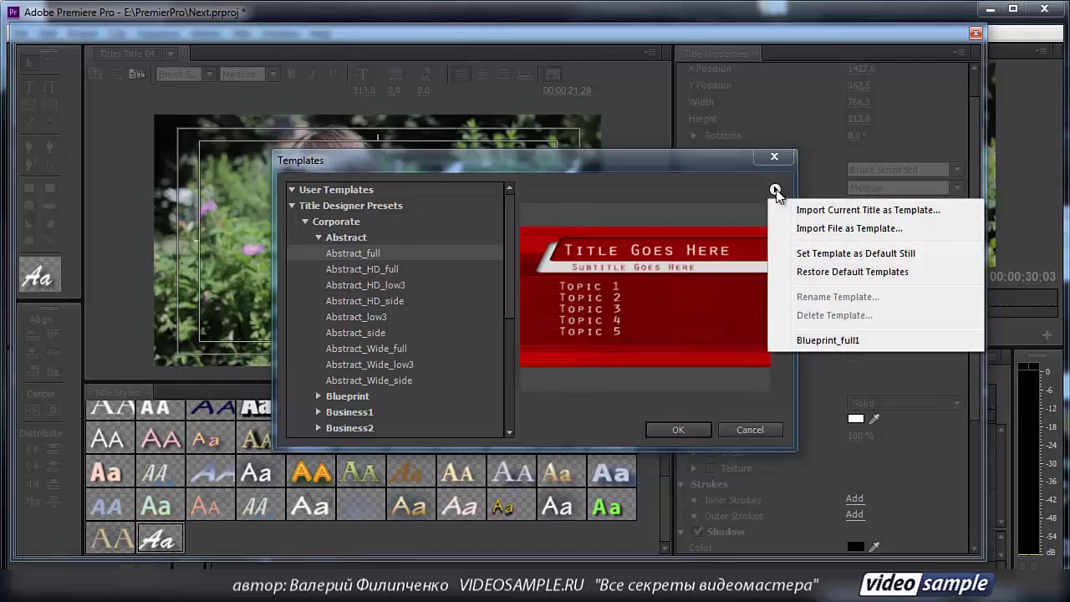
{"action": "left_click", "coordinate": [895, 215]}
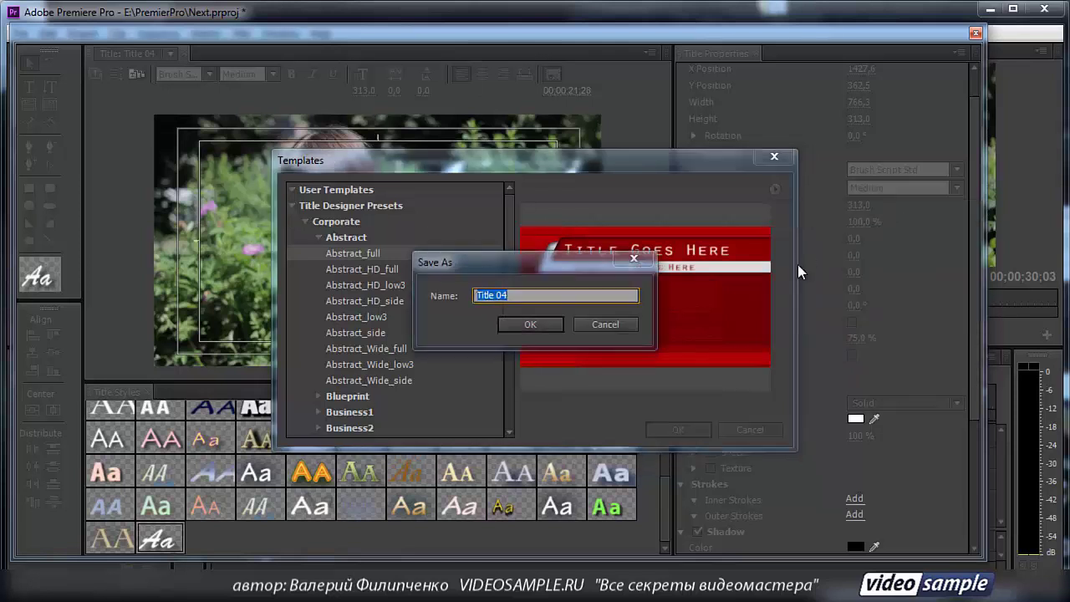
{"action": "type", "text": "My Style"}
{"action": "left_click", "coordinate": [528, 327]}
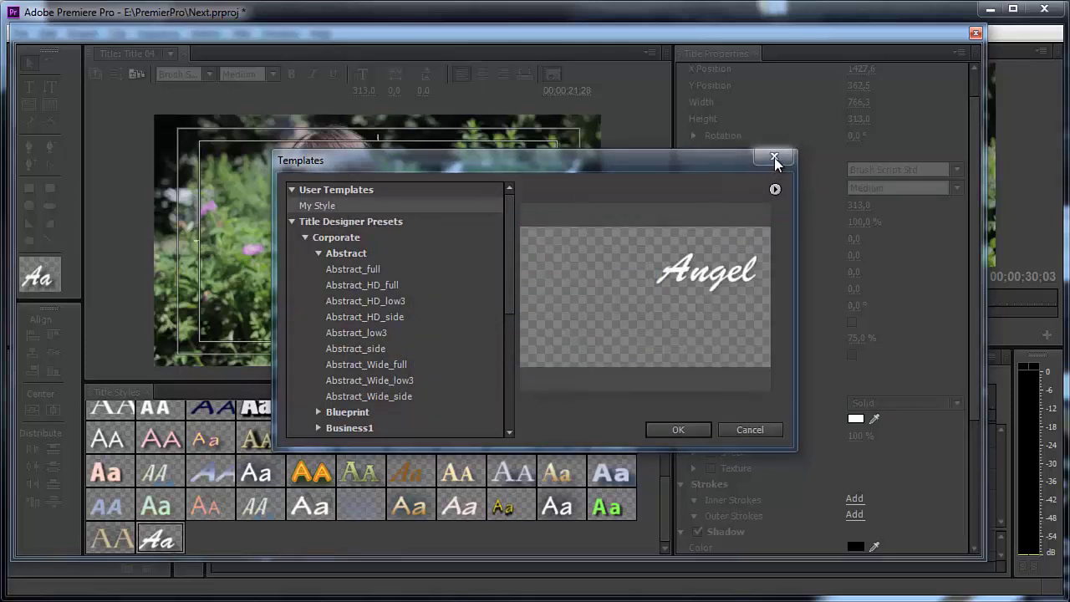
{"action": "left_click", "coordinate": [681, 430]}
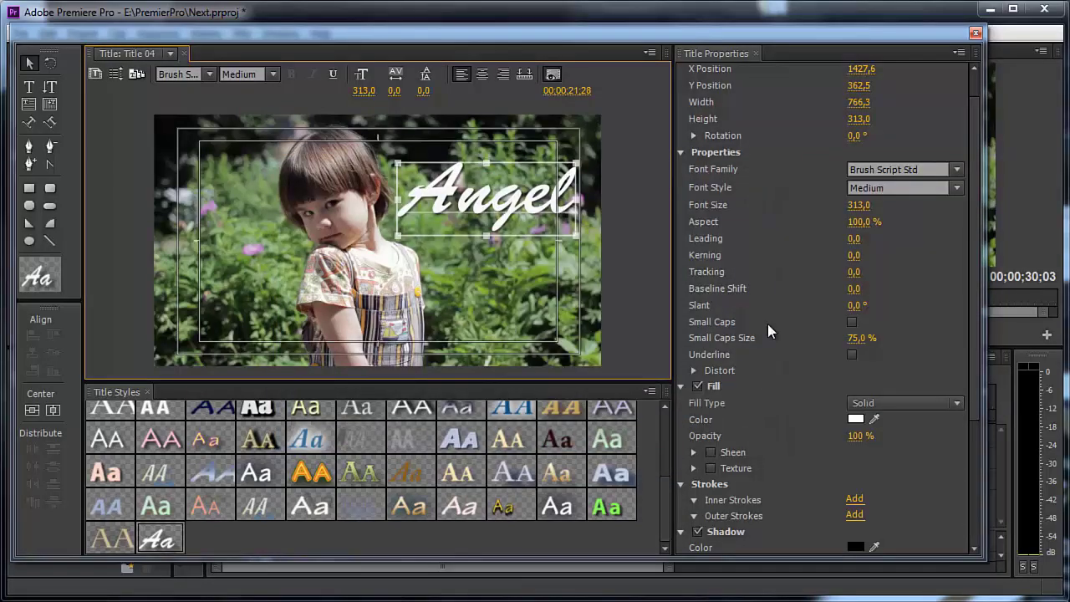
Step: Close the title editor and delete Title 04 from the project
{"action": "left_click", "coordinate": [976, 32]}
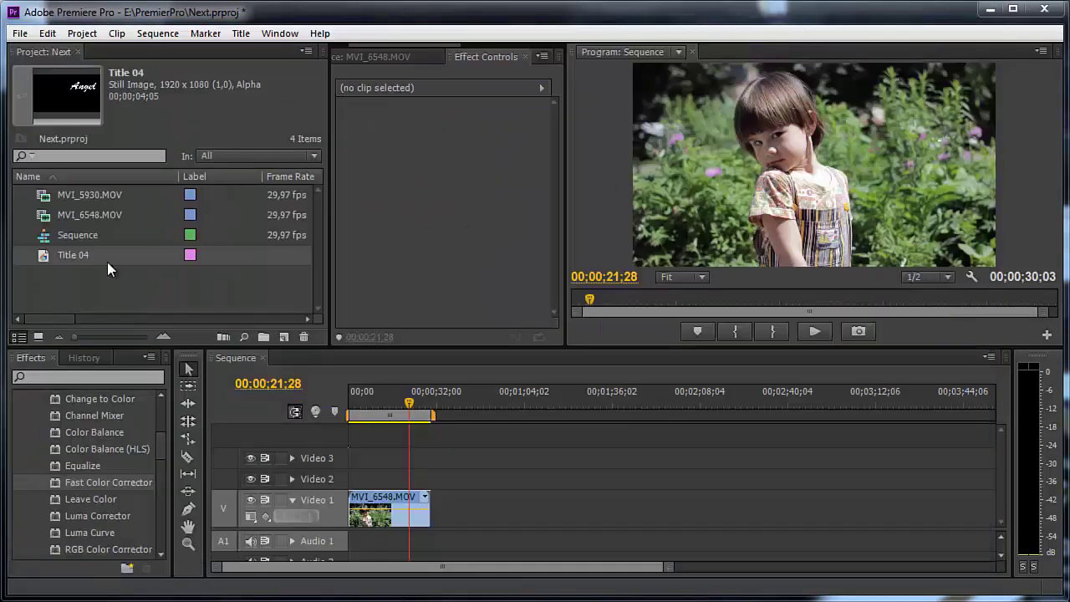
{"action": "left_click", "coordinate": [46, 255]}
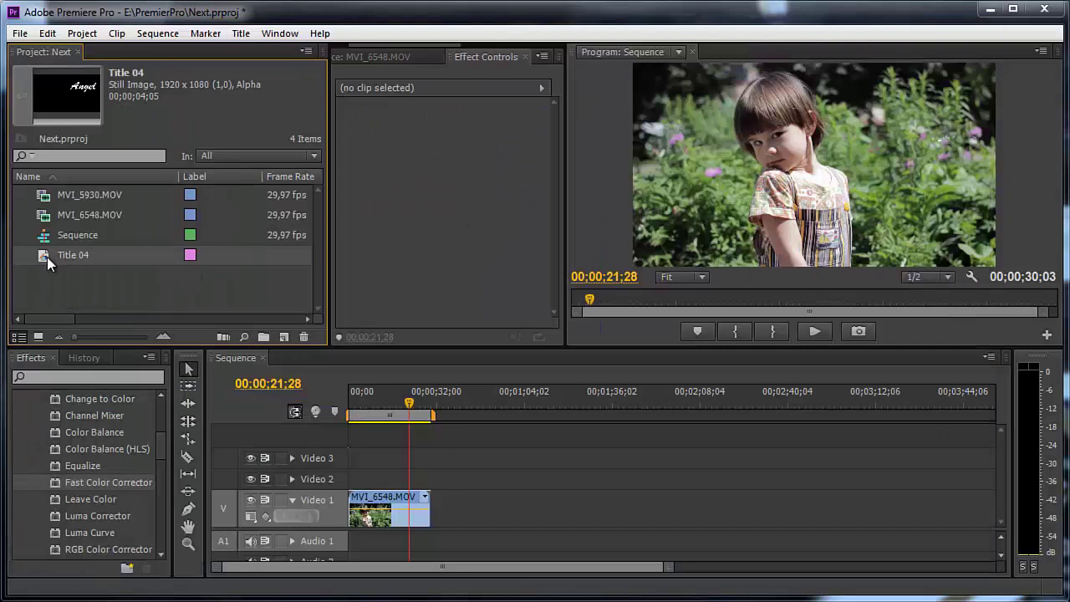
{"action": "key", "text": "Delete"}
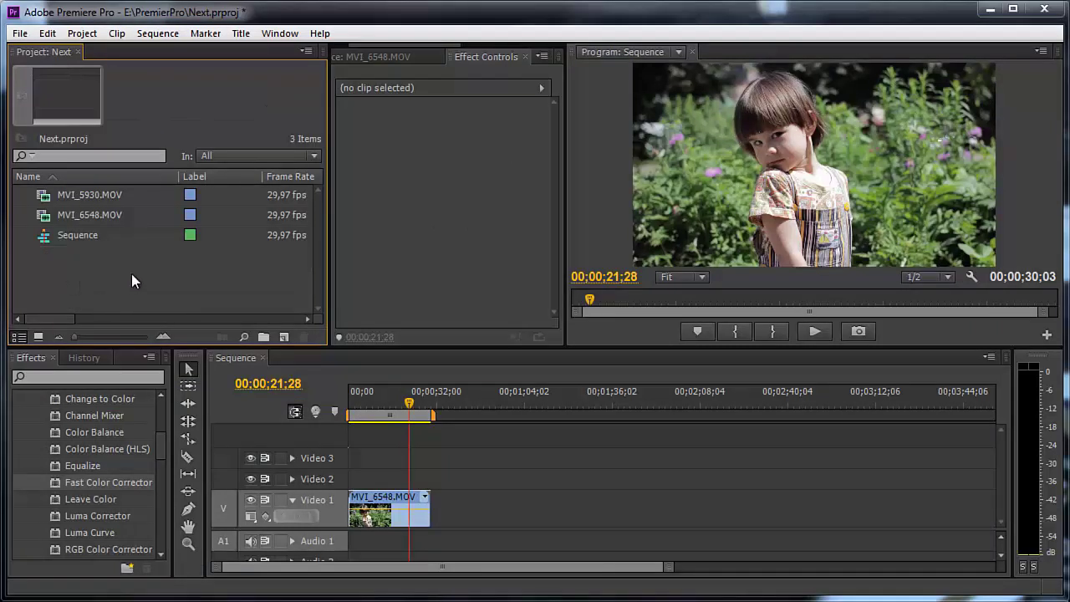
Step: Create a new title in the project, keeping the default title settings
{"action": "left_click", "coordinate": [283, 346]}
{"action": "left_click", "coordinate": [325, 411]}
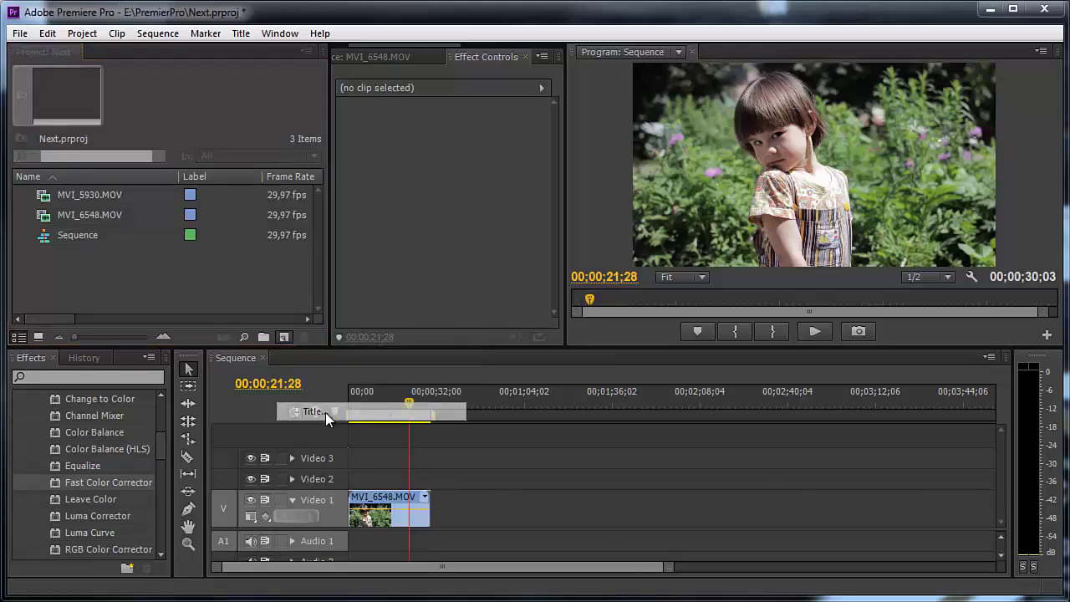
{"action": "left_click", "coordinate": [549, 386]}
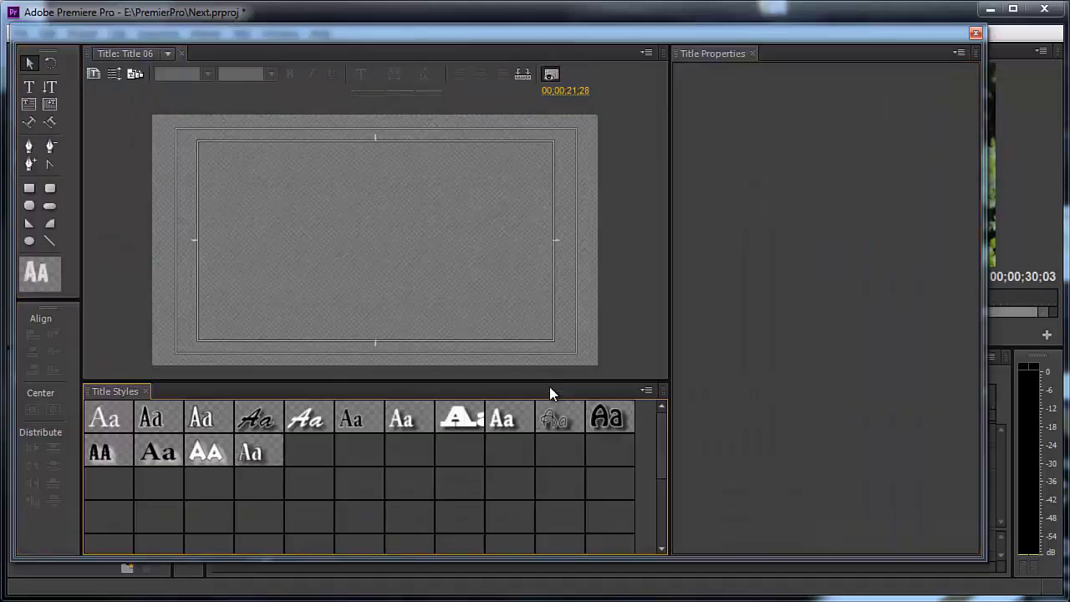
Step: Load the user template "My Style" into the new title, leaving its text unselected
{"action": "left_click", "coordinate": [134, 74]}
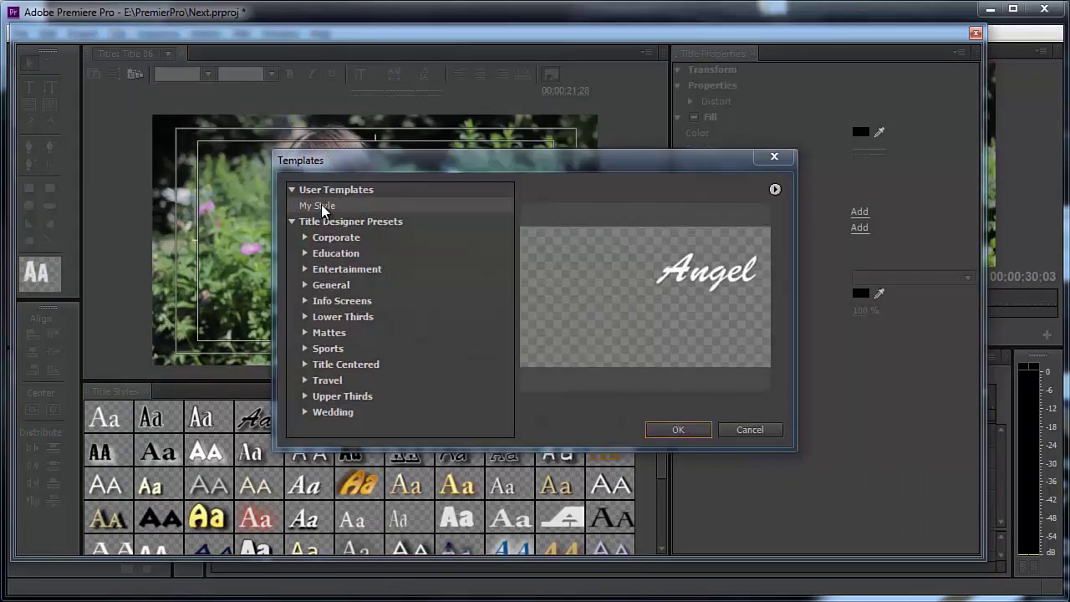
{"action": "left_click", "coordinate": [328, 208]}
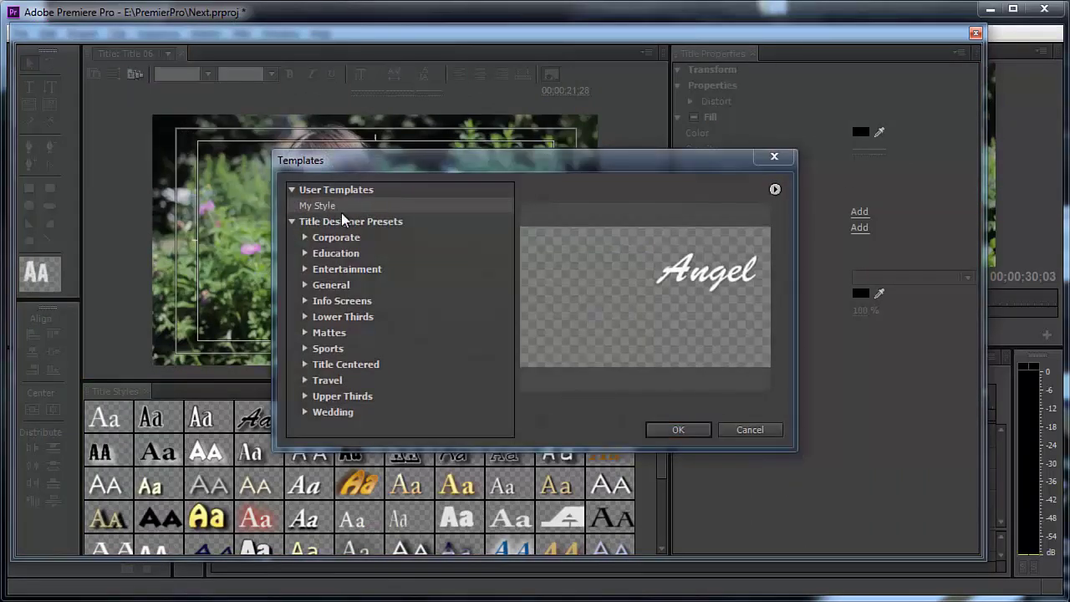
{"action": "left_click", "coordinate": [679, 430]}
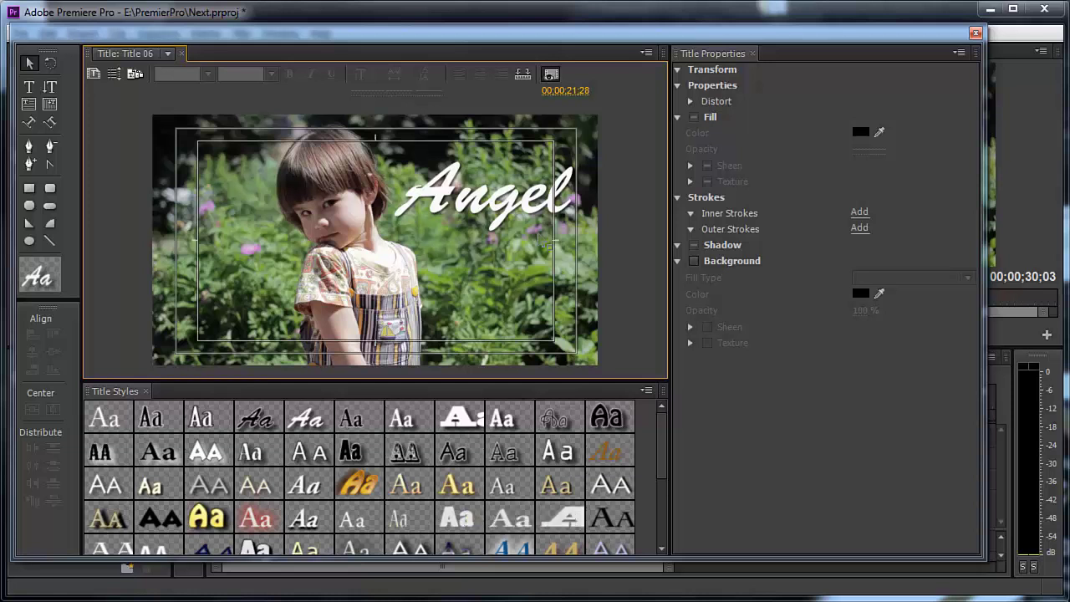
{"action": "left_click", "coordinate": [548, 203]}
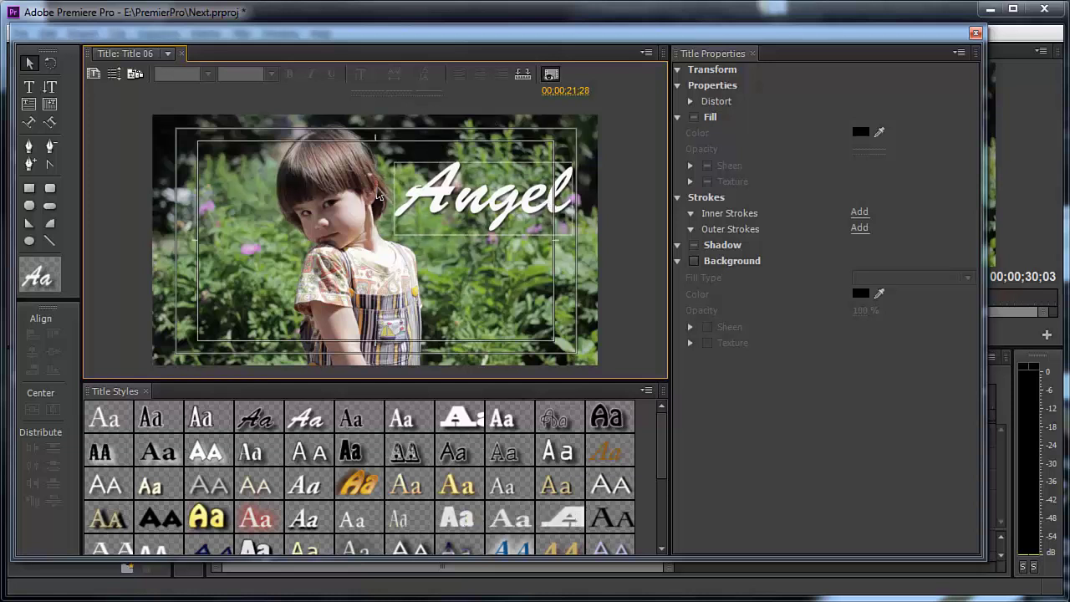
{"action": "left_click", "coordinate": [513, 286]}
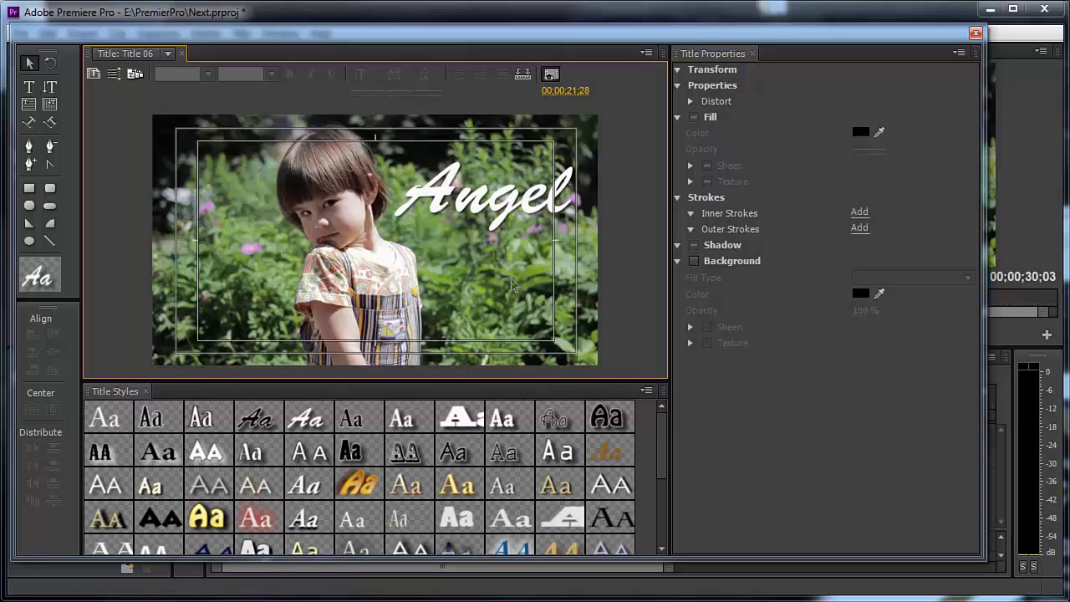